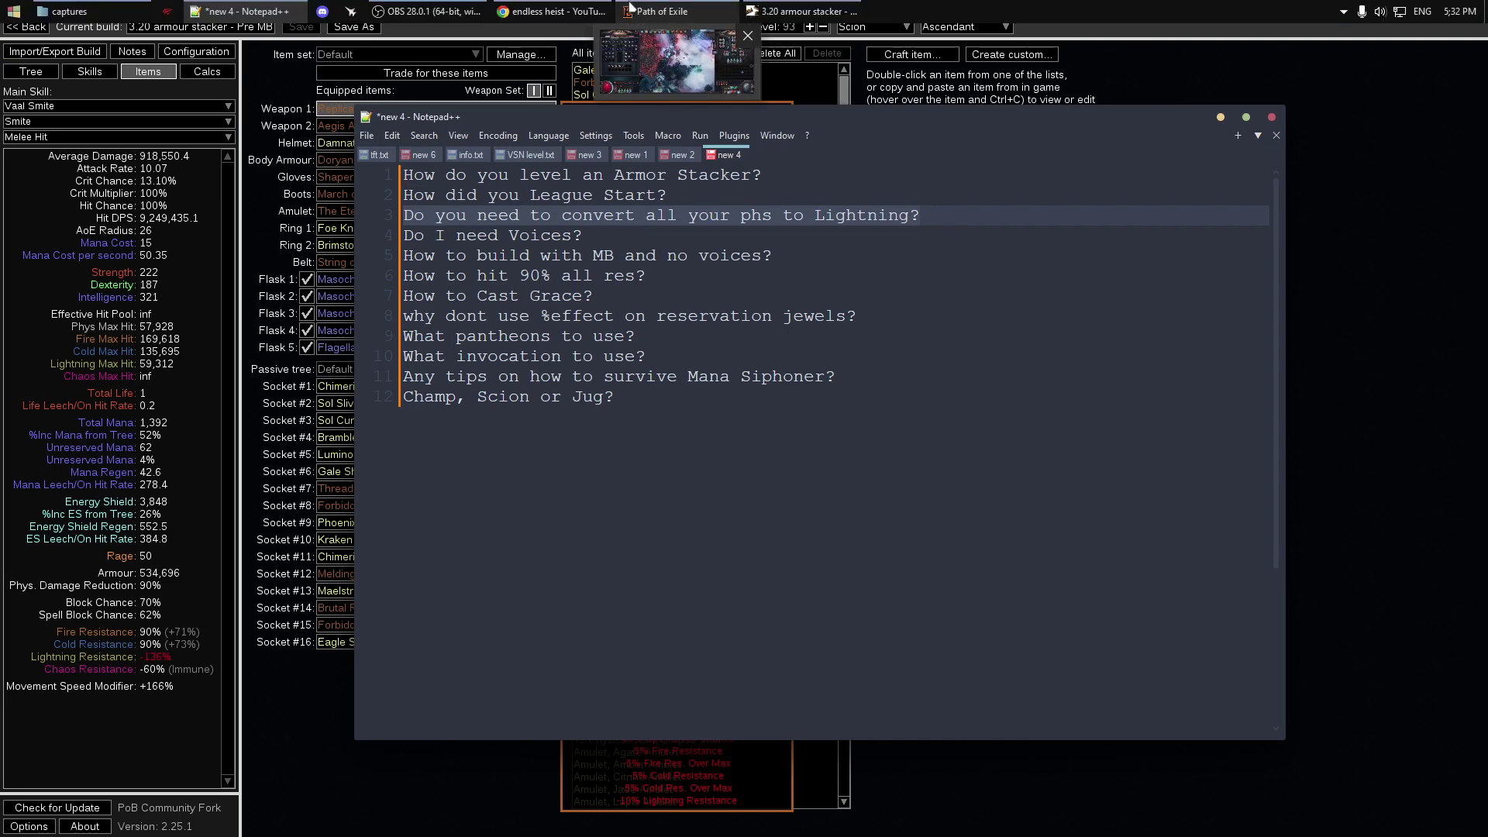
- Open the Smite Twink Levelling Guide spreadsheet in Chrome and look through its Flasks, Gems, Trade Links and PoBs sheets
{"action": "left_click", "coordinate": [552, 11]}
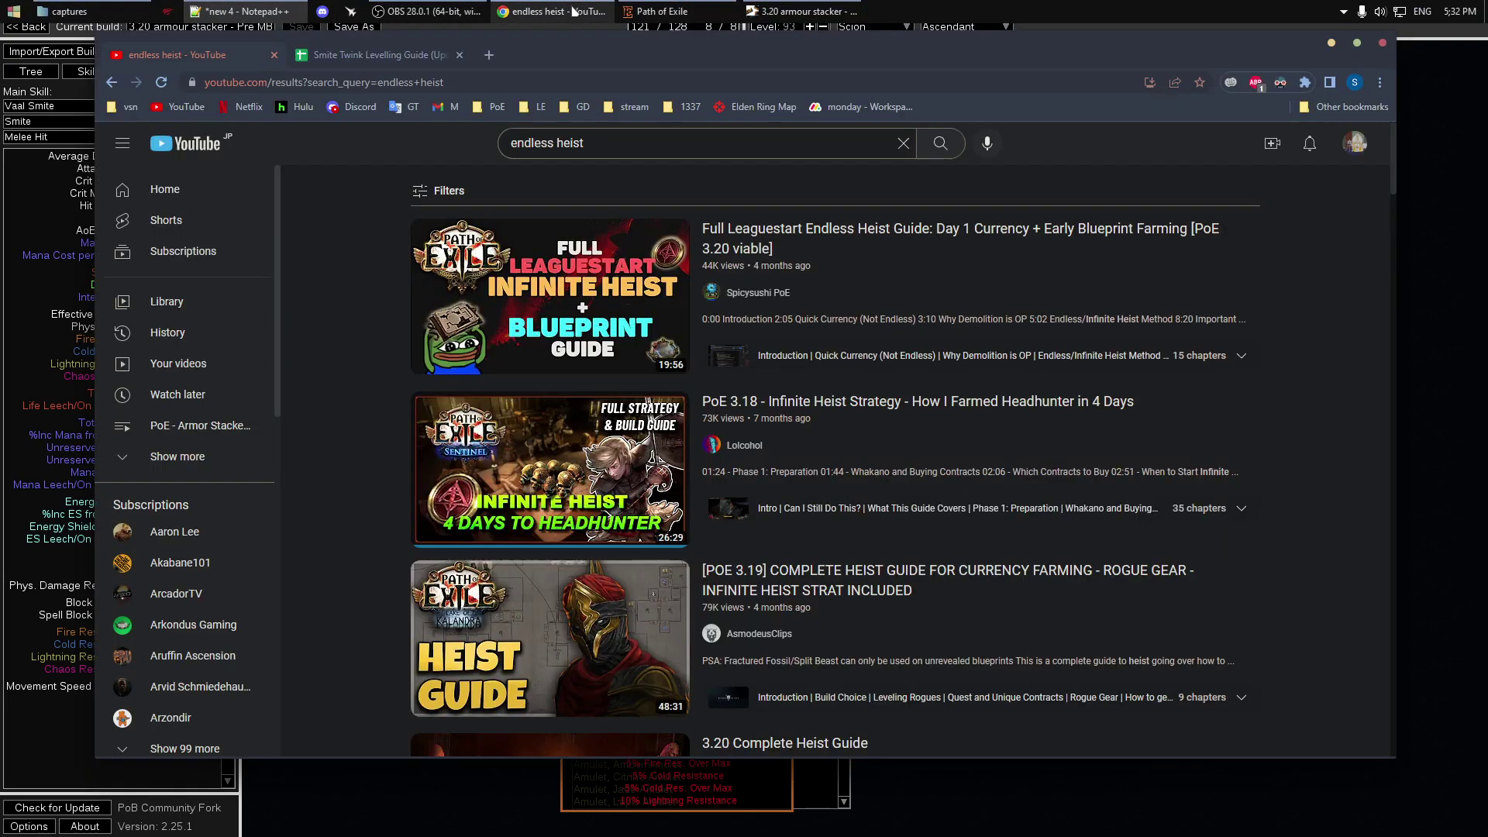
{"action": "left_click", "coordinate": [333, 56]}
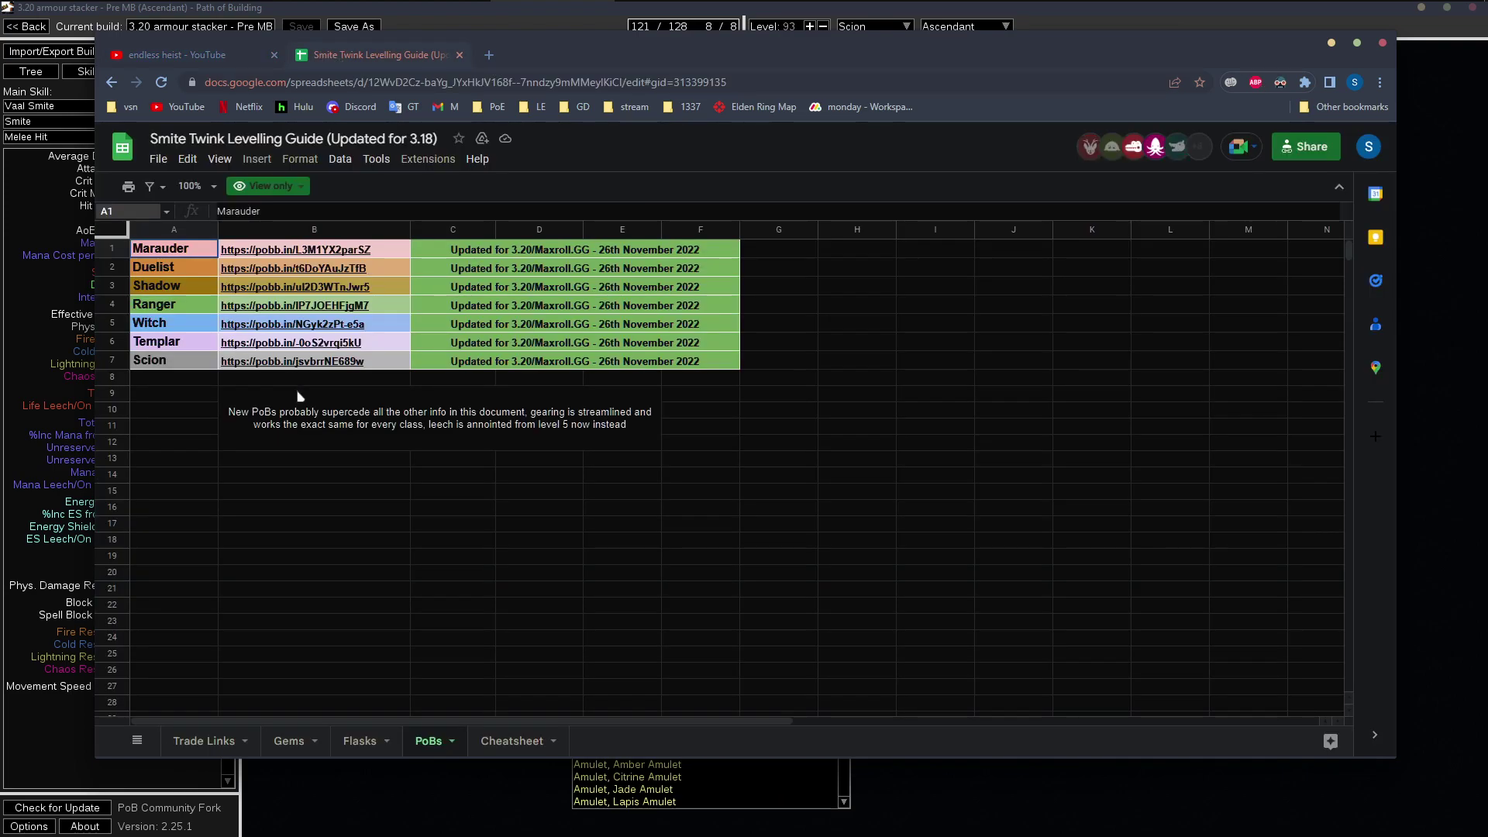
{"action": "left_click", "coordinate": [361, 743]}
{"action": "left_click", "coordinate": [361, 742]}
{"action": "left_click", "coordinate": [292, 744]}
{"action": "left_click", "coordinate": [217, 744]}
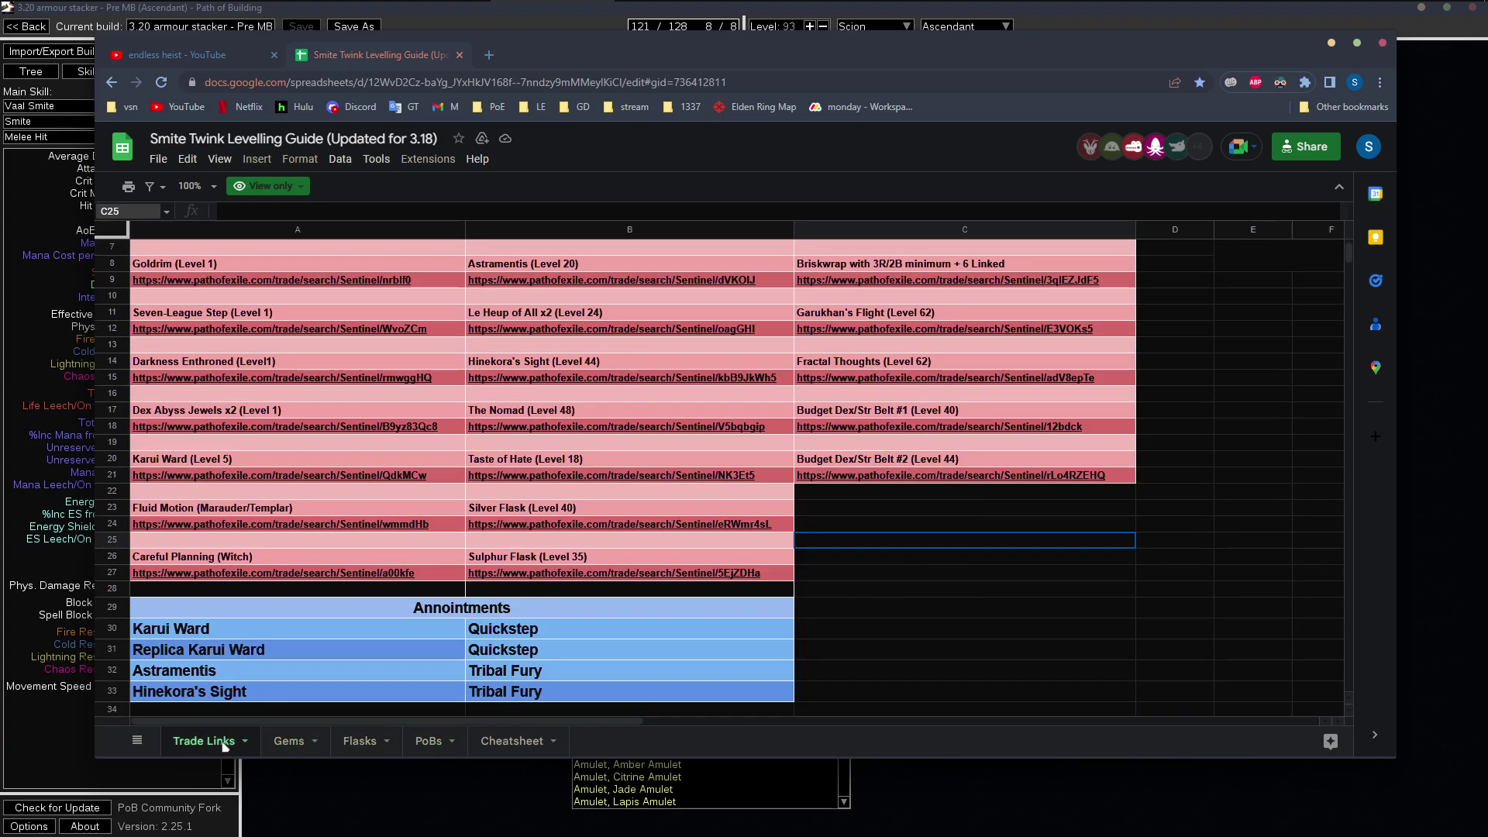
{"action": "left_click", "coordinate": [423, 742]}
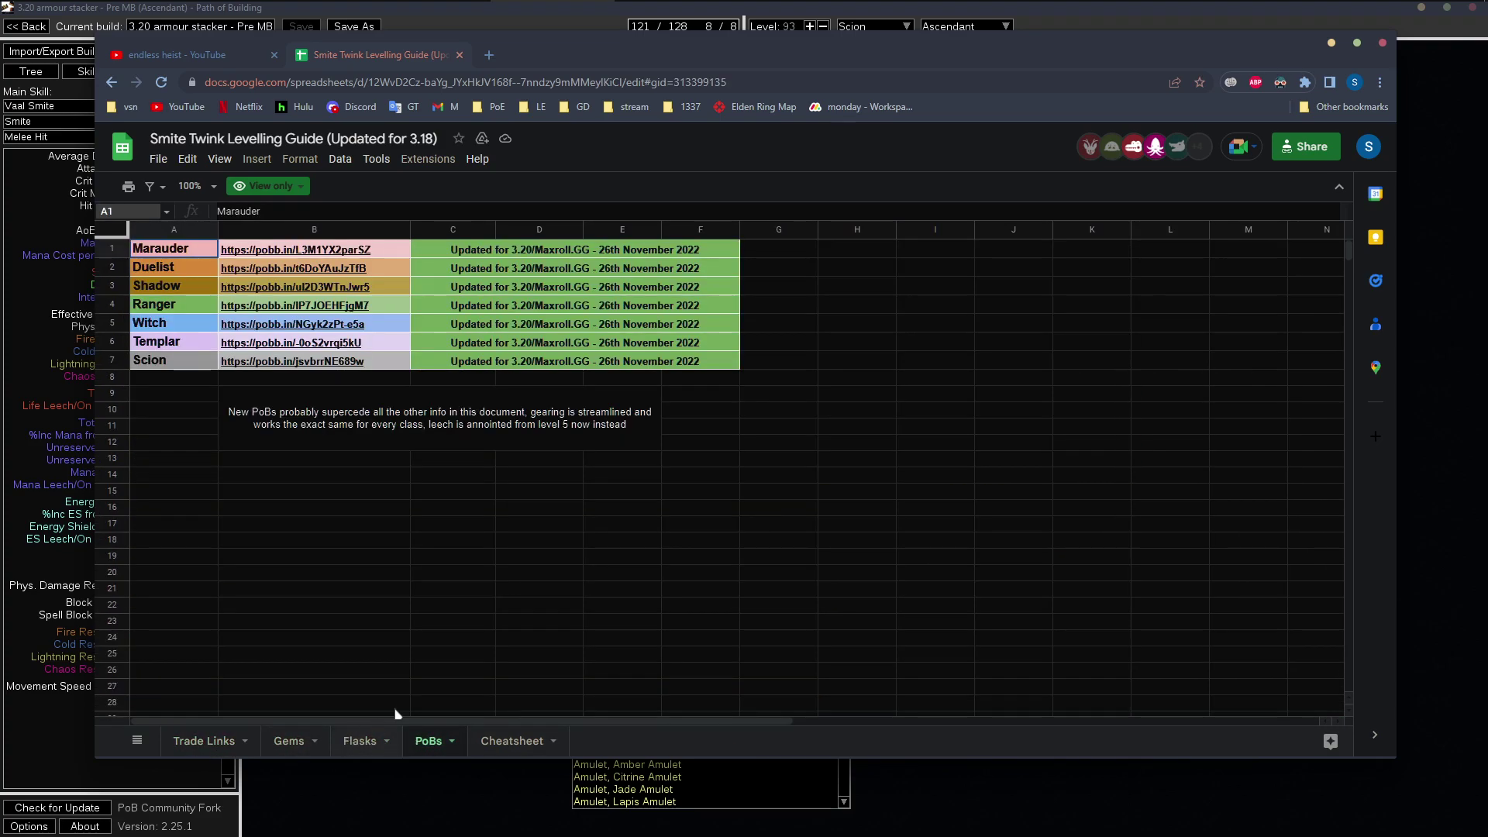
- Search YouTube for "smite poe leveling" and skim the video results
{"action": "left_click", "coordinate": [194, 65]}
{"action": "left_click", "coordinate": [597, 144]}
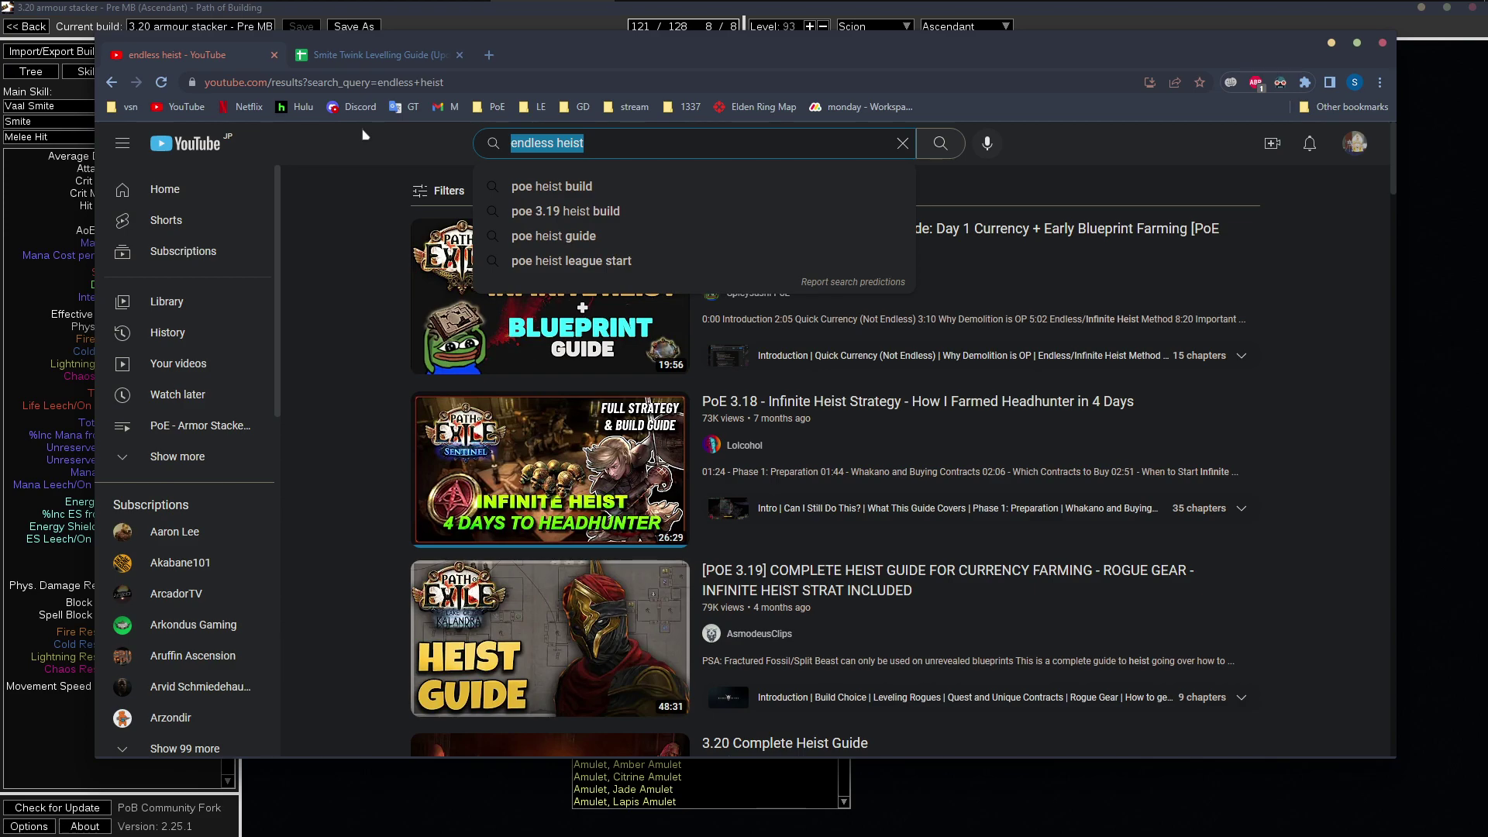
{"action": "key", "text": "BackSpace"}
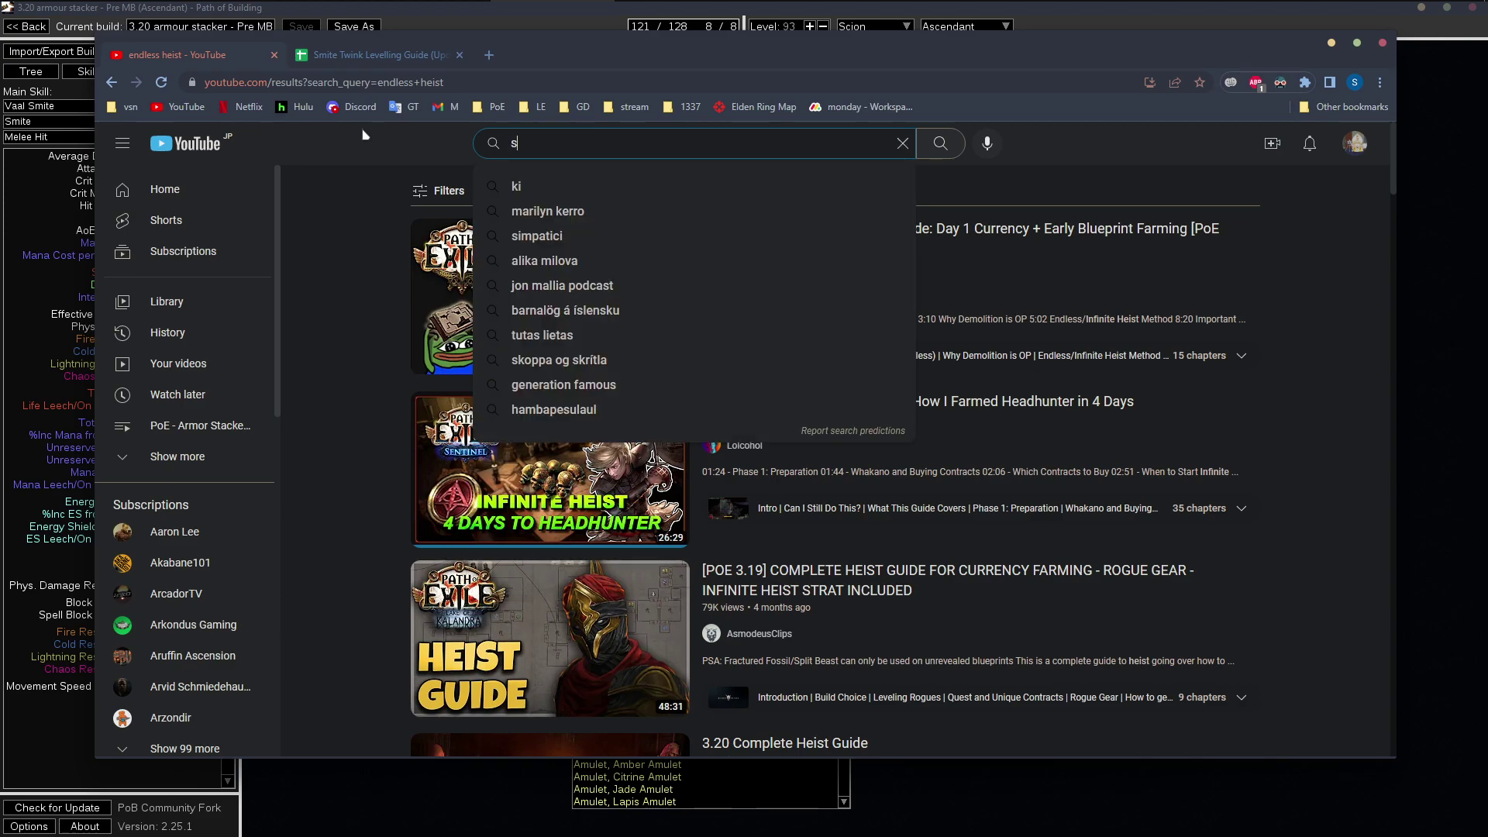
{"action": "type", "text": "smite poe leveling"}
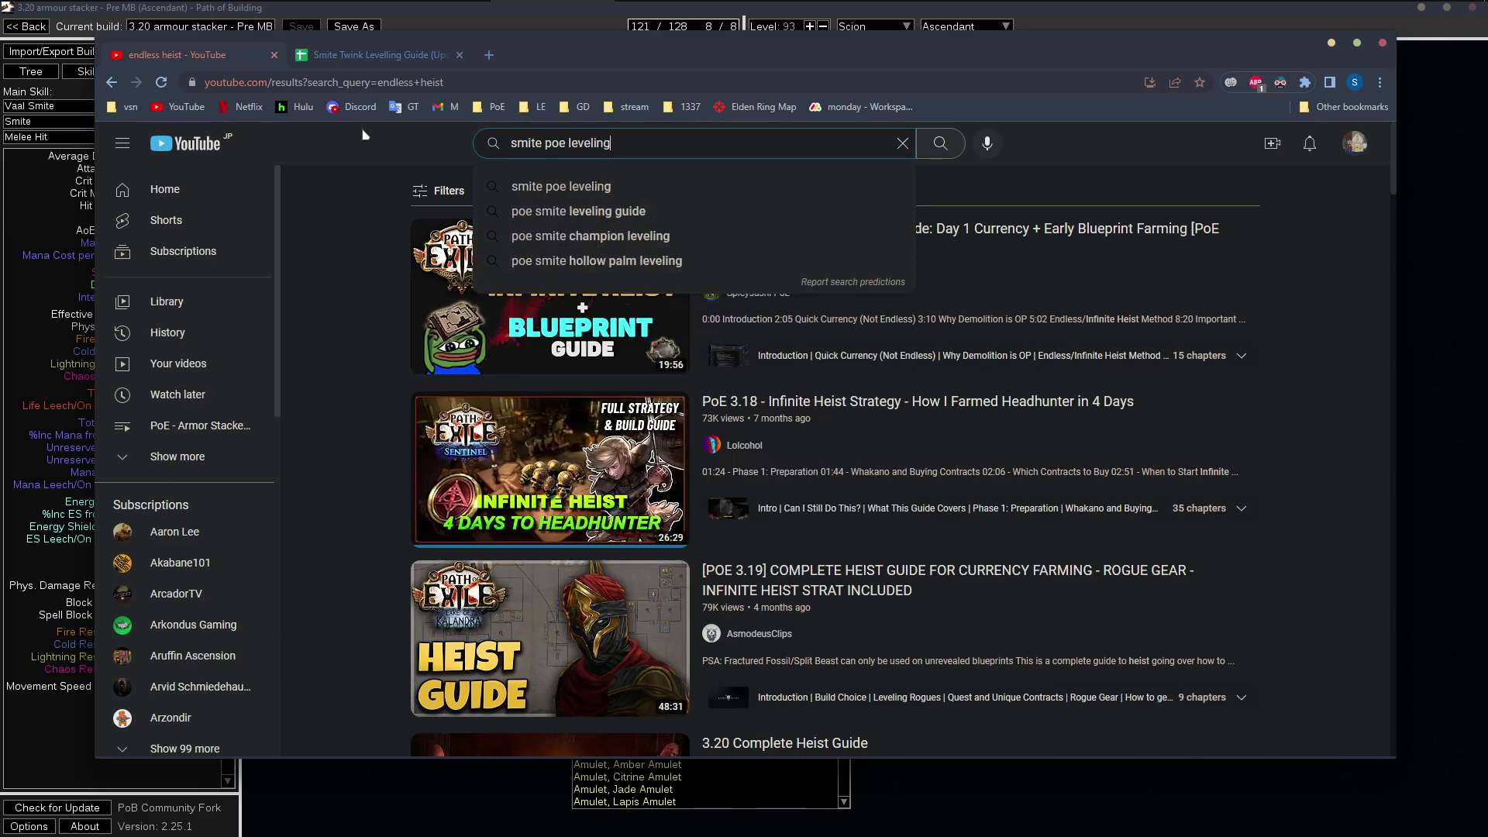
{"action": "key", "text": "Return"}
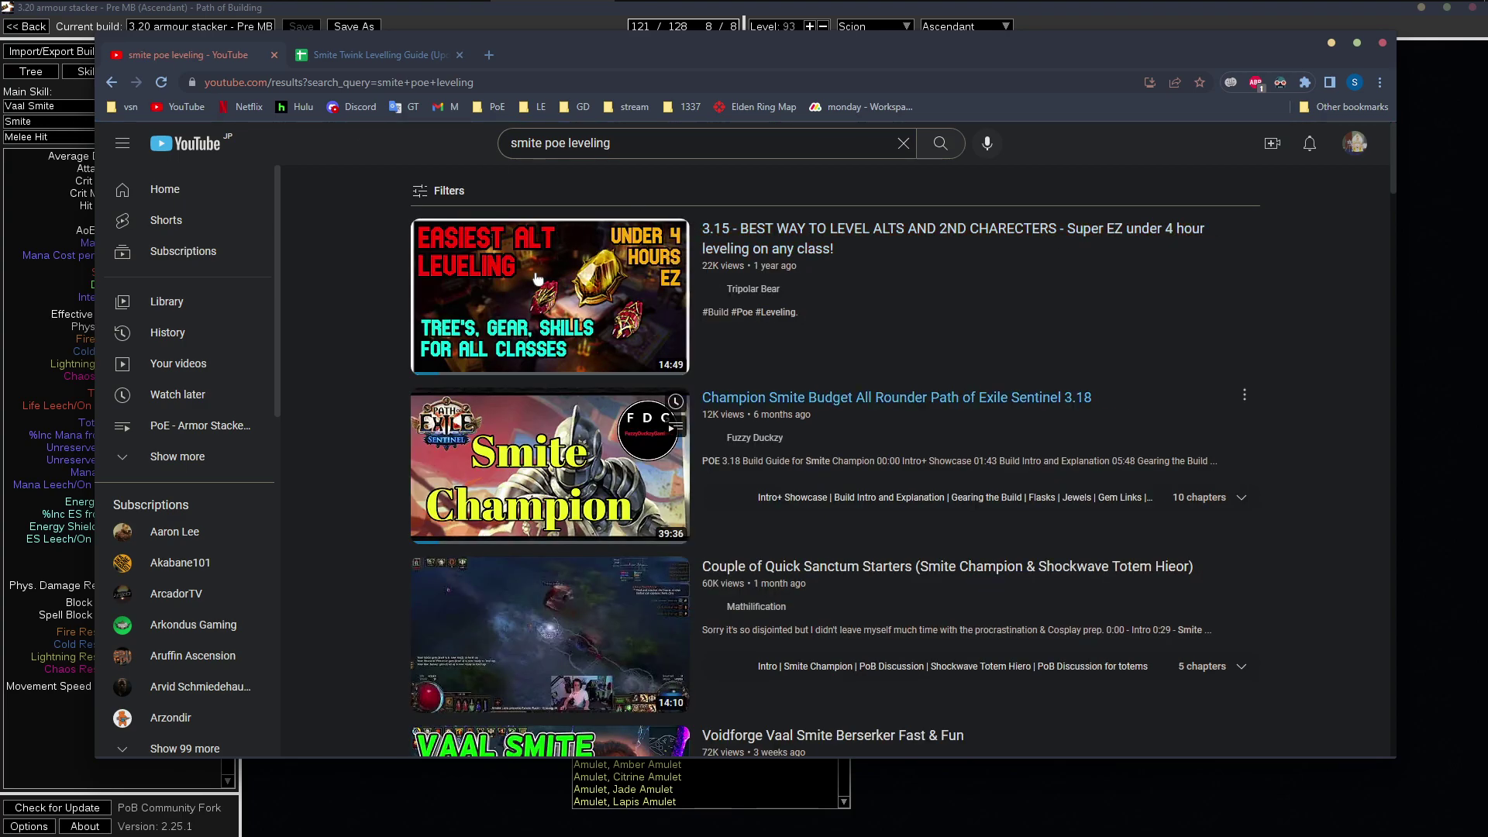
{"action": "scroll", "coordinate": [568, 462], "scroll_direction": "down", "scroll_amount": 10}
{"action": "scroll", "coordinate": [569, 462], "scroll_direction": "down", "scroll_amount": 5}
{"action": "scroll", "coordinate": [568, 463], "scroll_direction": "up", "scroll_amount": 15}
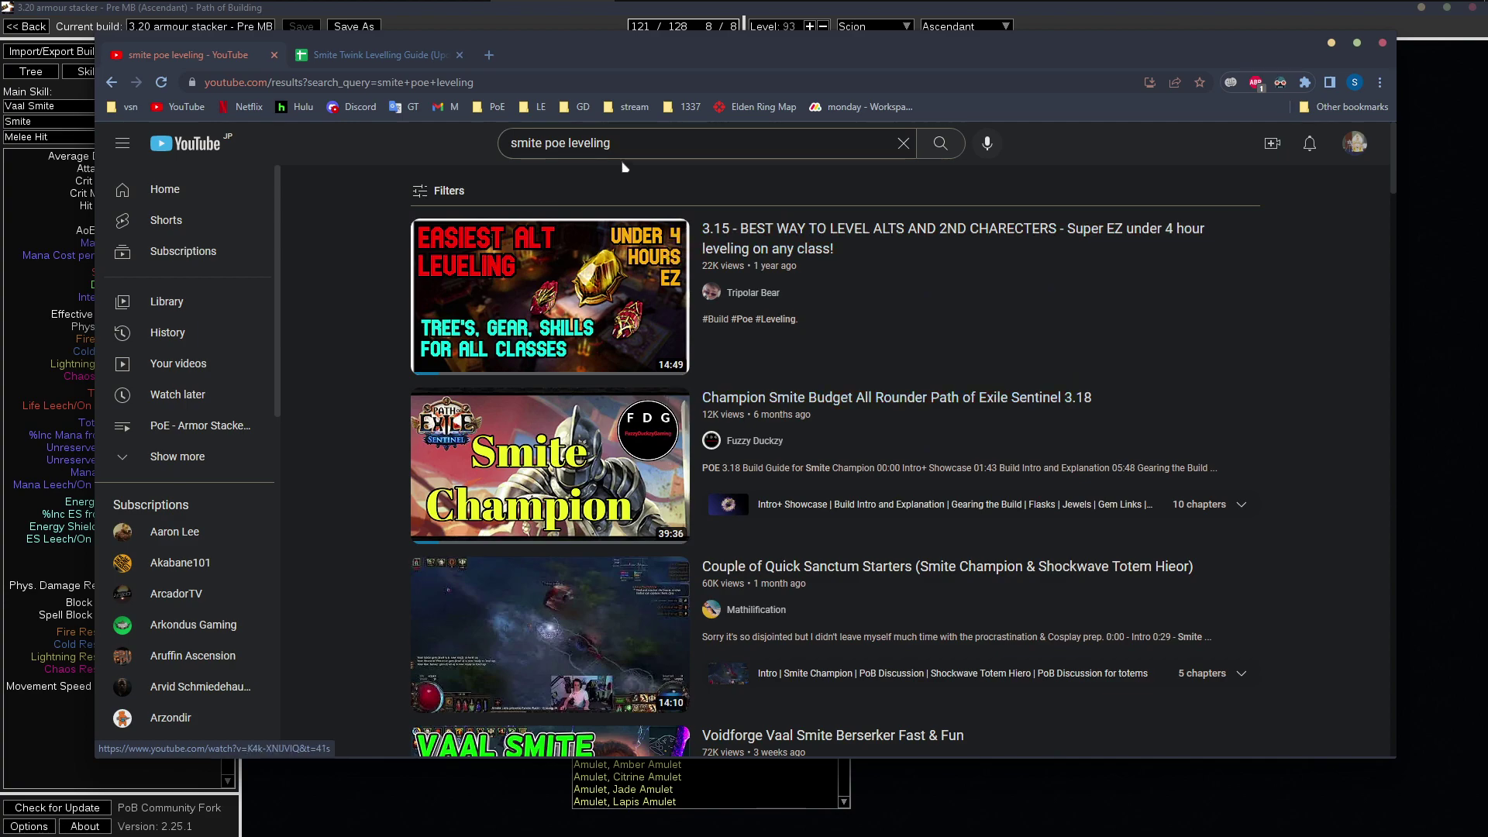
- Switch to Notepad++ and go over the questions about levelling an Armor Stacker and league starting, highlighting each line
{"action": "key", "text": "alt+Tab"}
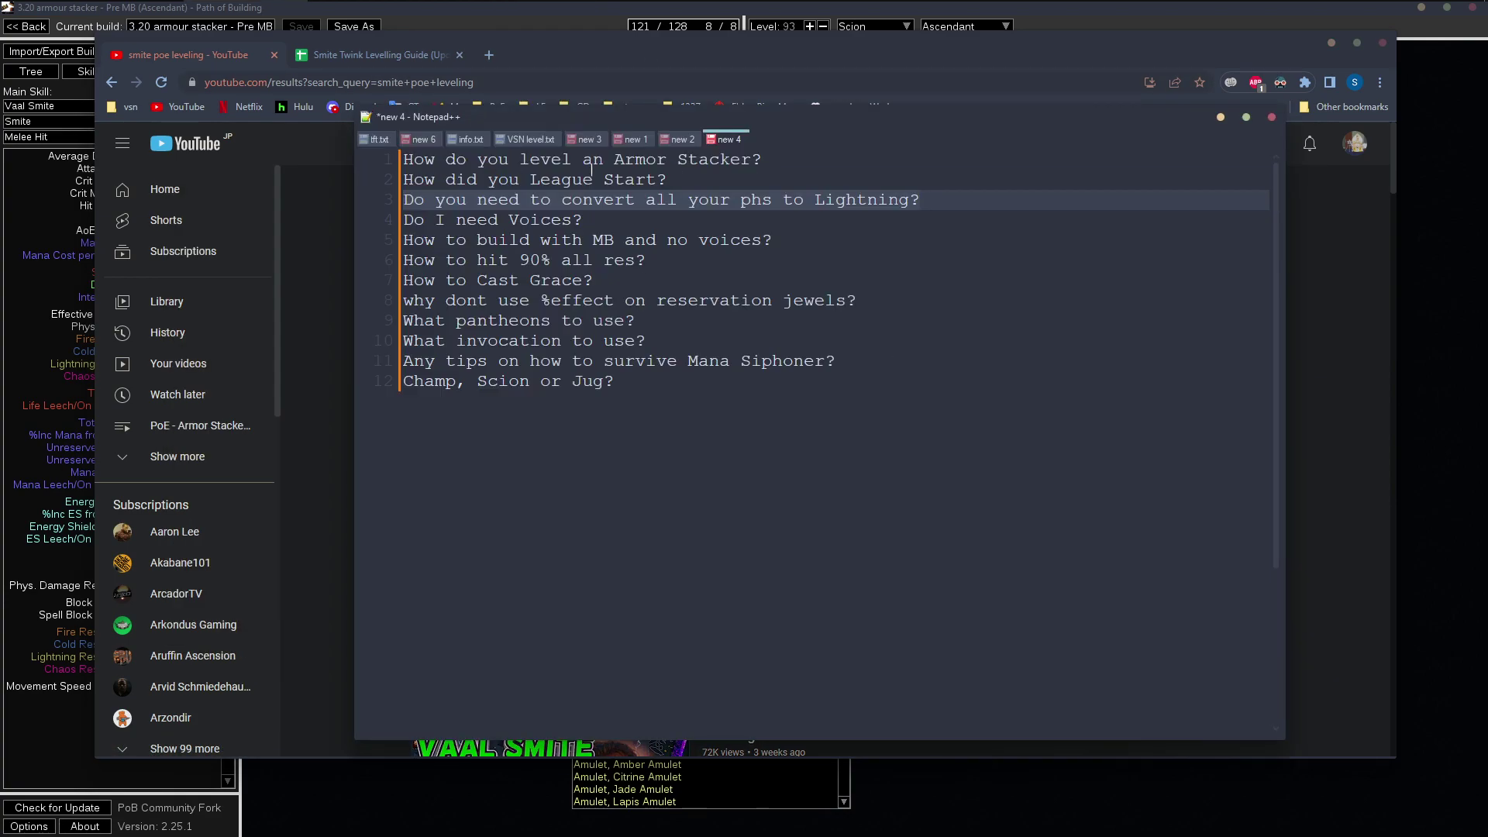
{"action": "left_click", "coordinate": [592, 179]}
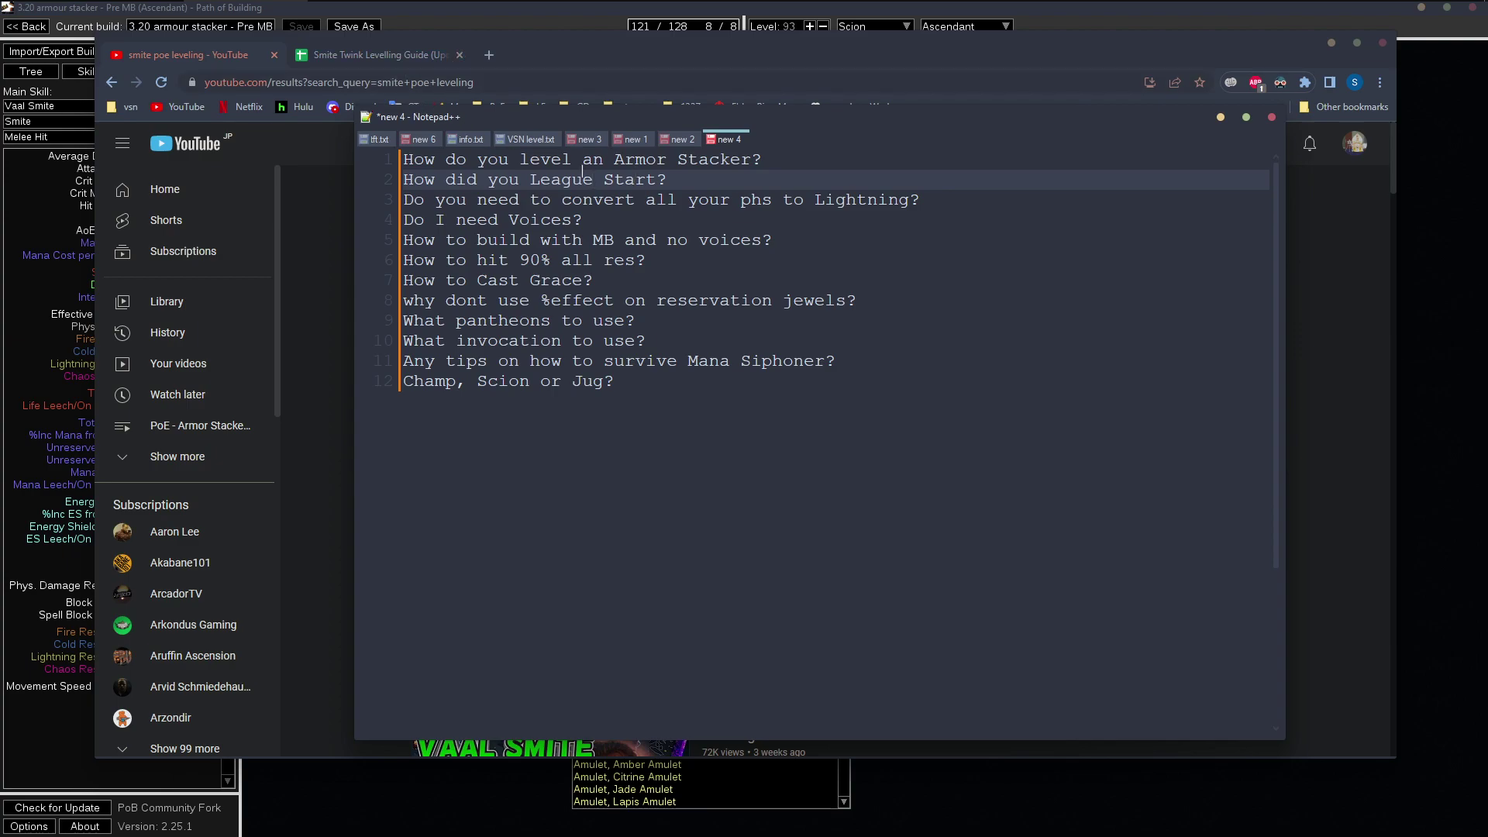
{"action": "left_click", "coordinate": [786, 162]}
{"action": "left_click_drag", "start_coordinate": [786, 161], "coordinate": [371, 155]}
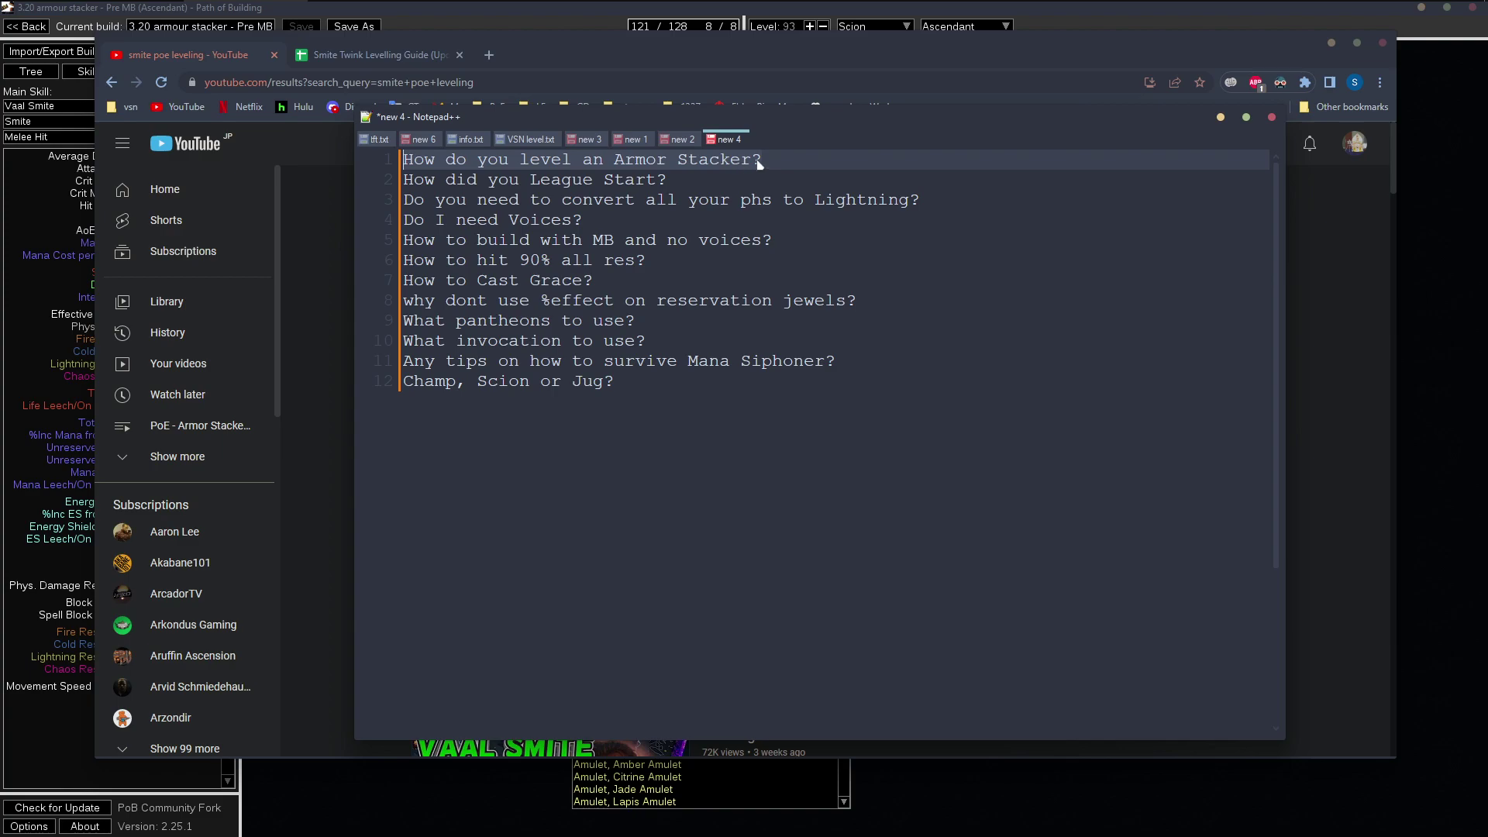
{"action": "left_click", "coordinate": [688, 179]}
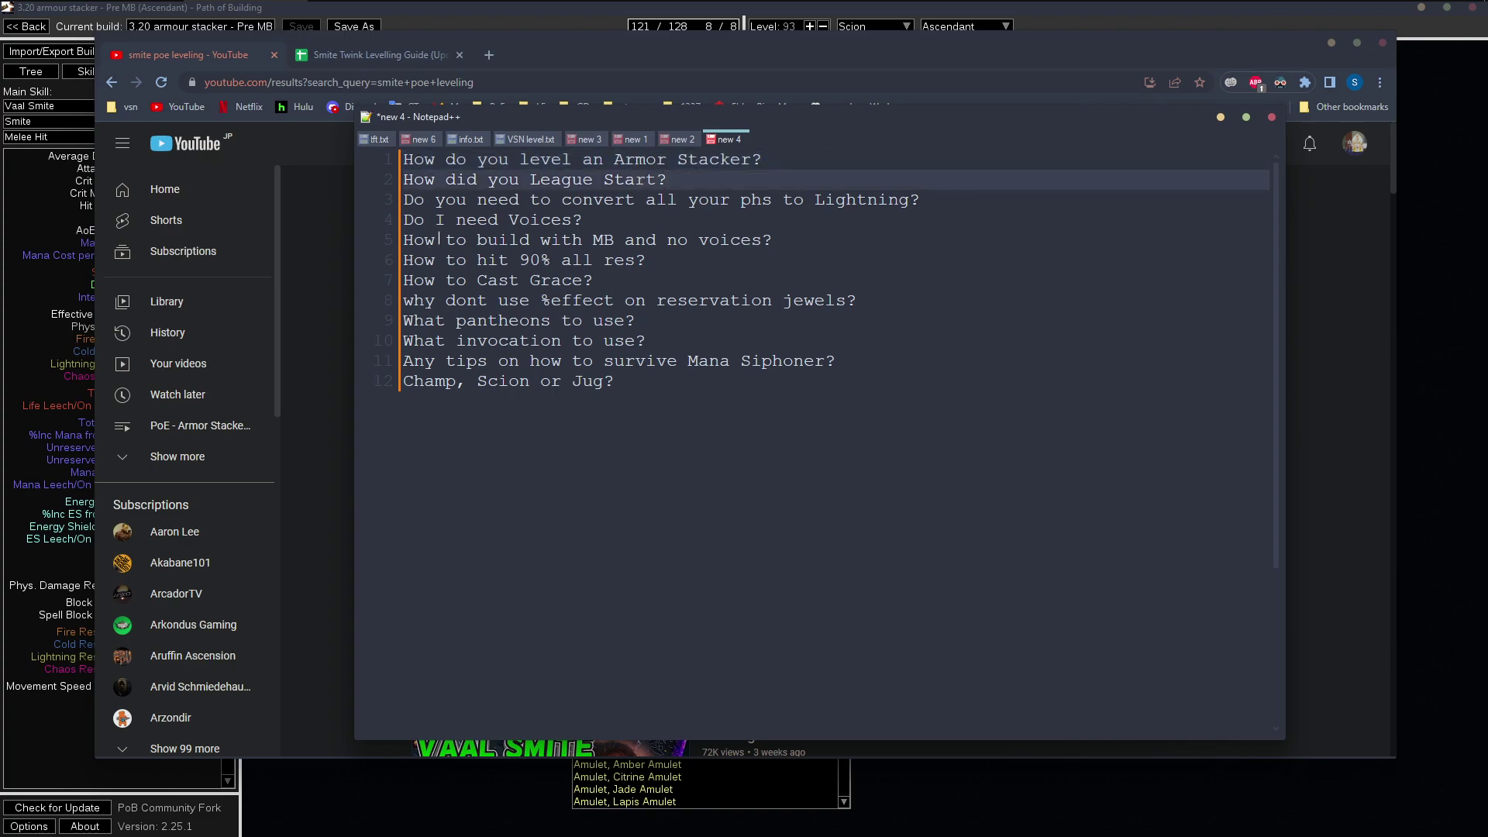
{"action": "key", "text": "shift+Home"}
- Switch back to Chrome, search YouTube for "endless heist" and look over the suggested guides
{"action": "key", "text": "alt+Tab"}
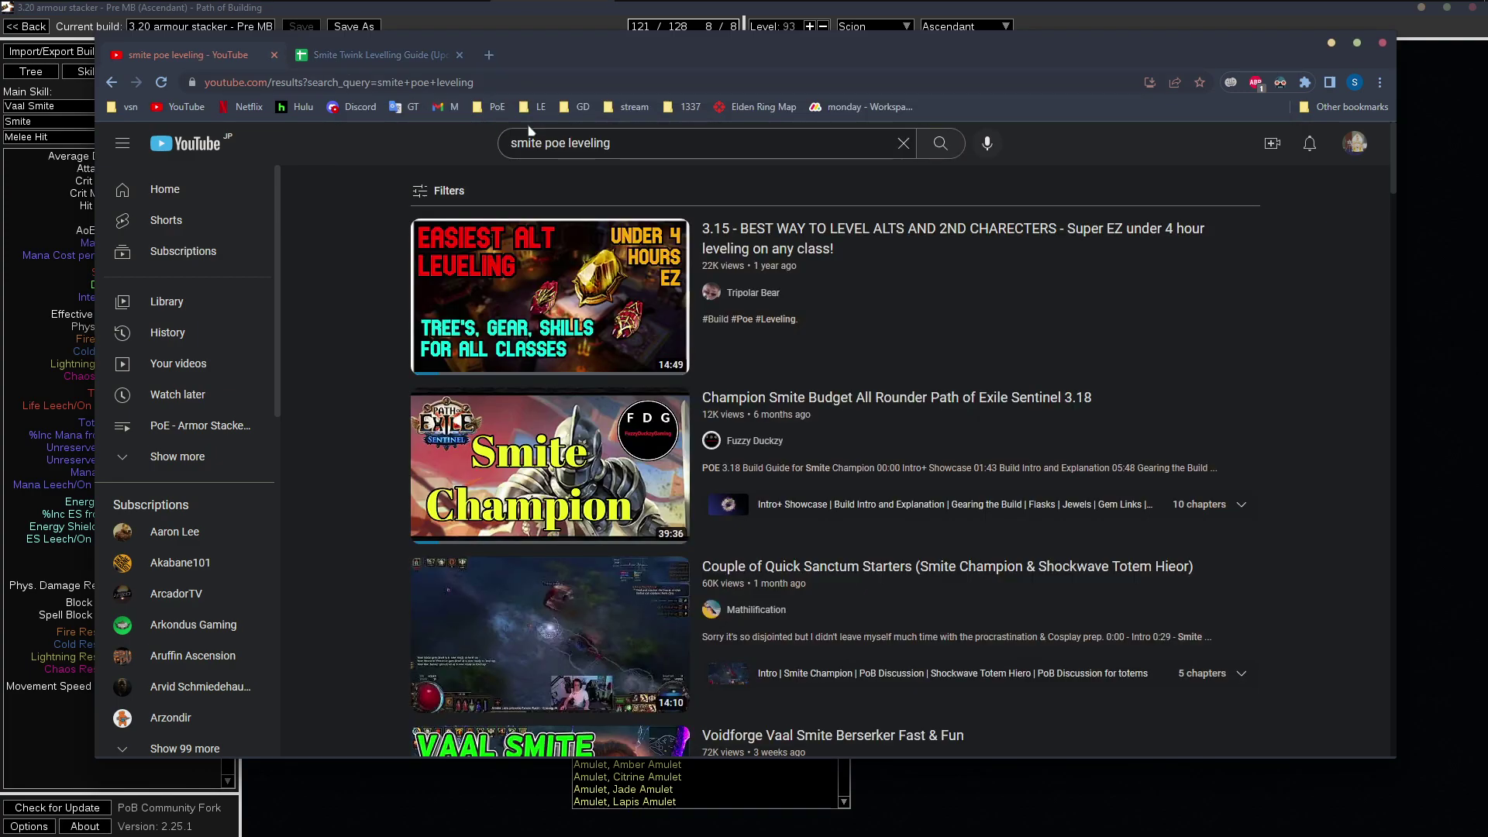
{"action": "type", "text": "endless heist"}
{"action": "key", "text": "Return"}
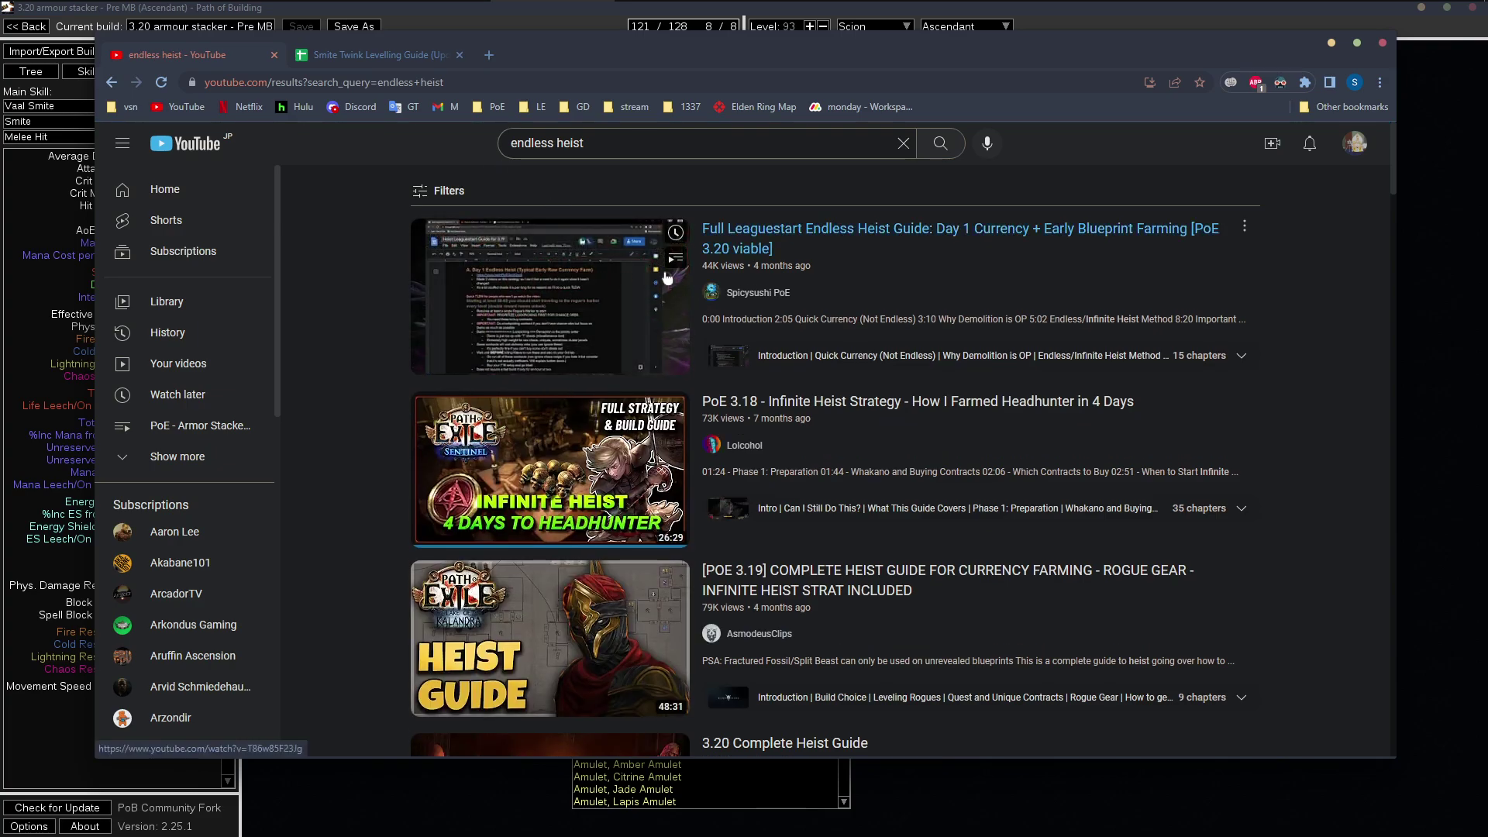
{"action": "scroll", "coordinate": [954, 306], "scroll_direction": "down", "scroll_amount": 2}
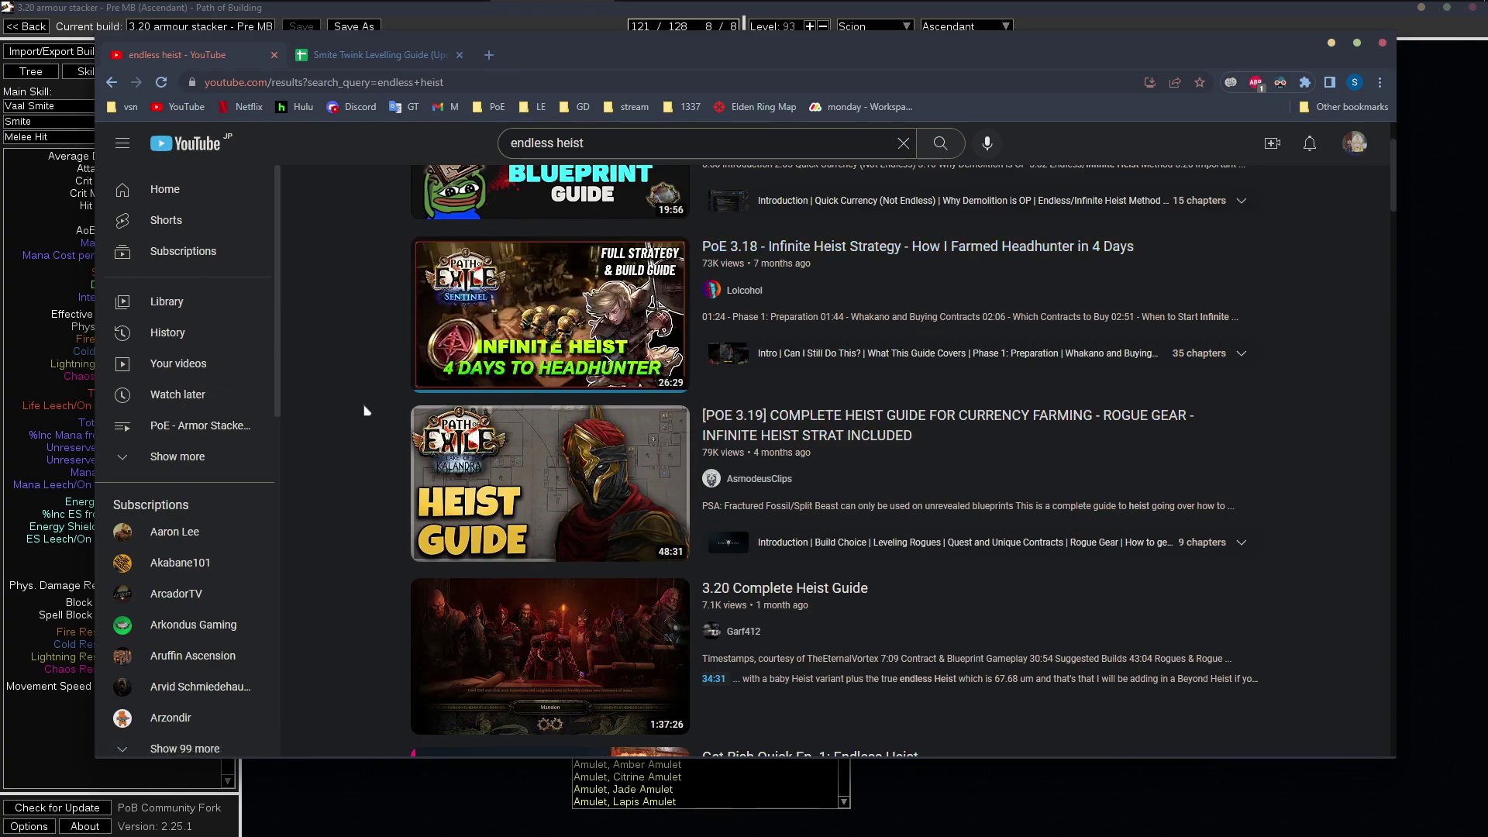
- Glance at the levelling spreadsheet and the question list, then return to the first endless heist video results
{"action": "left_click", "coordinate": [377, 55]}
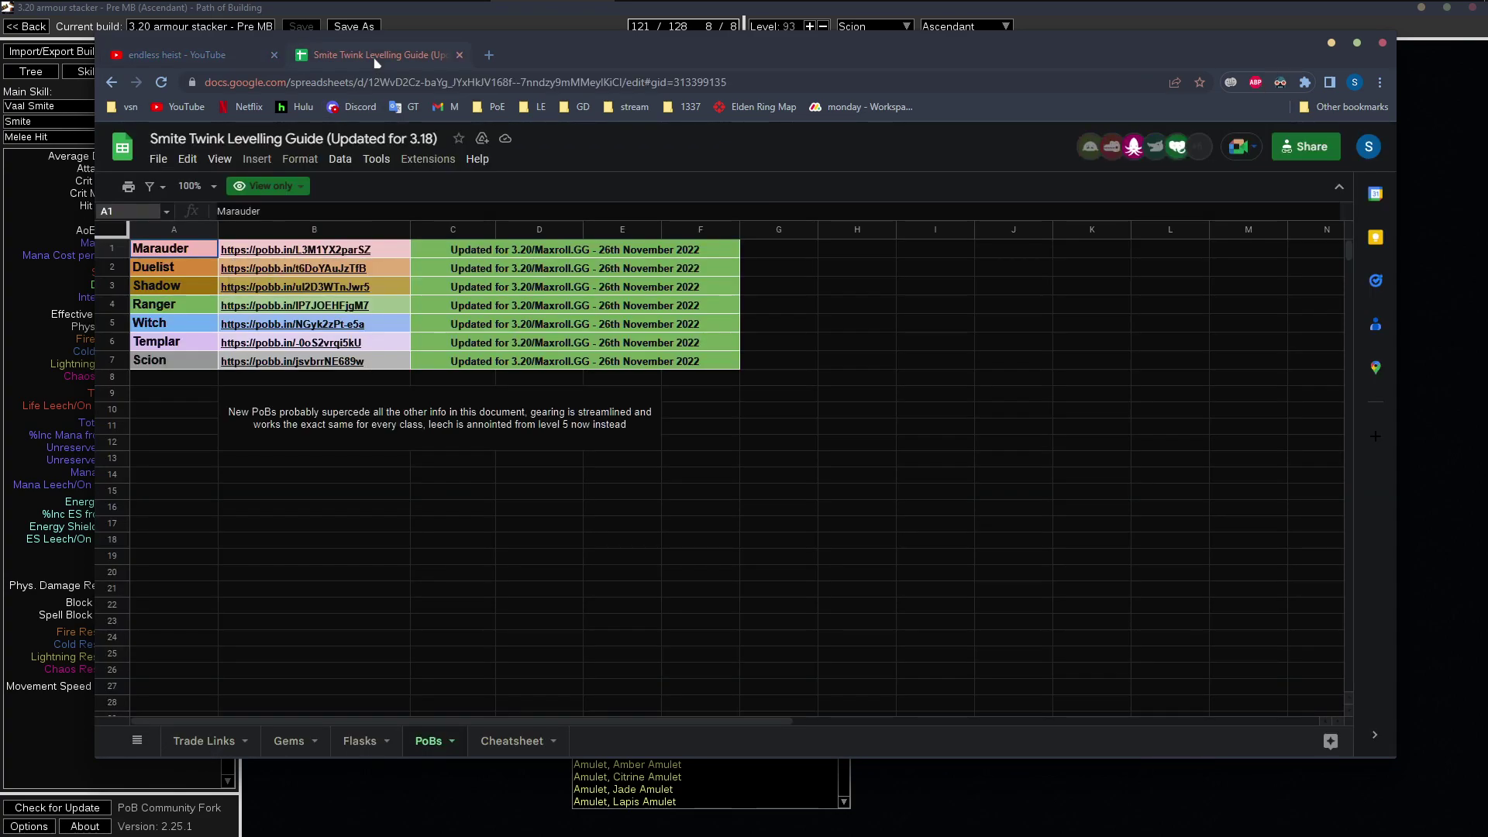
{"action": "left_click", "coordinate": [190, 55]}
{"action": "left_click", "coordinate": [244, 11]}
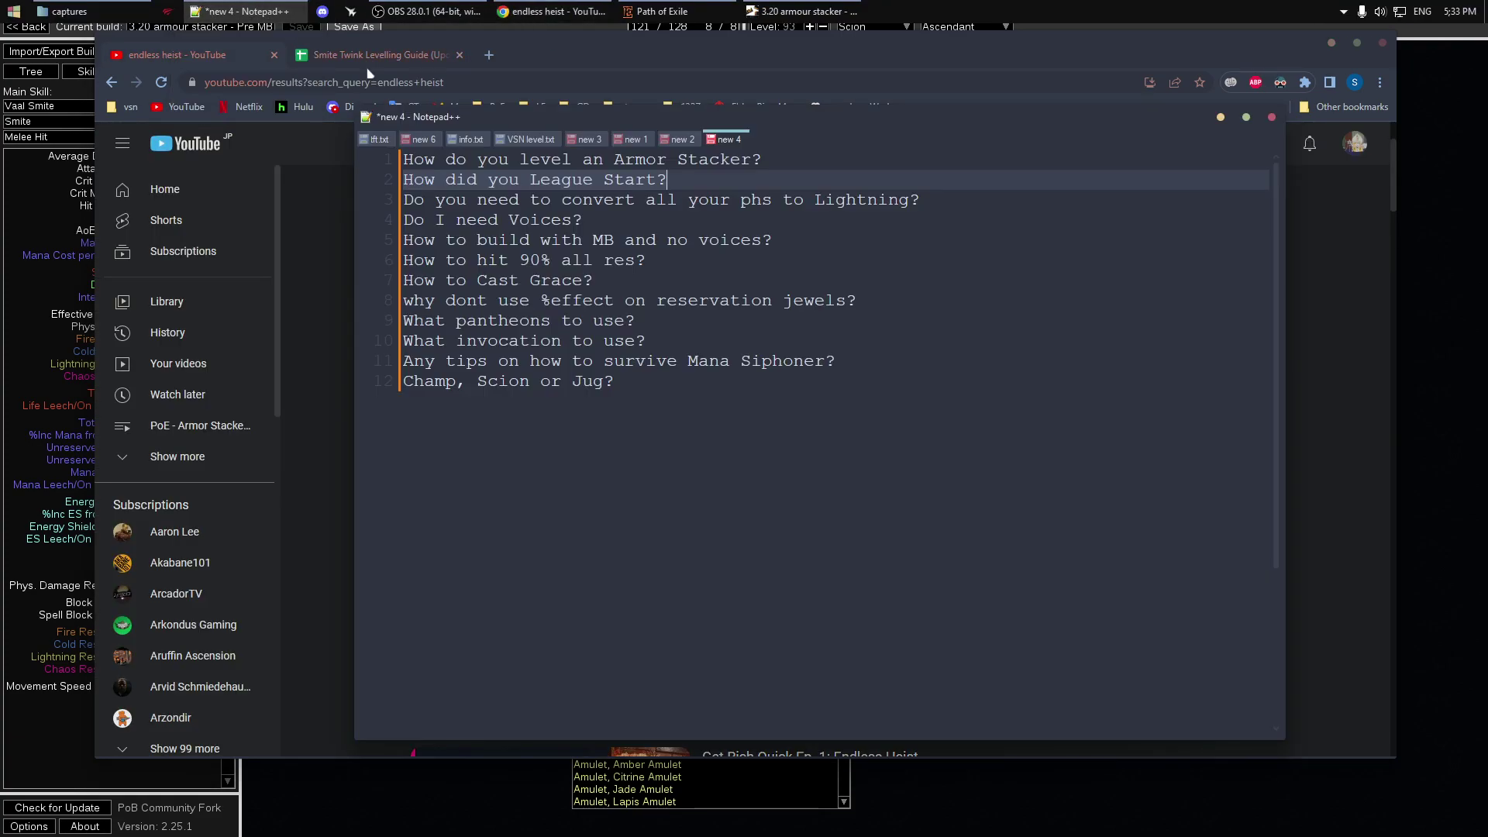
{"action": "left_click", "coordinate": [324, 205]}
{"action": "scroll", "coordinate": [462, 364], "scroll_direction": "up", "scroll_amount": 3}
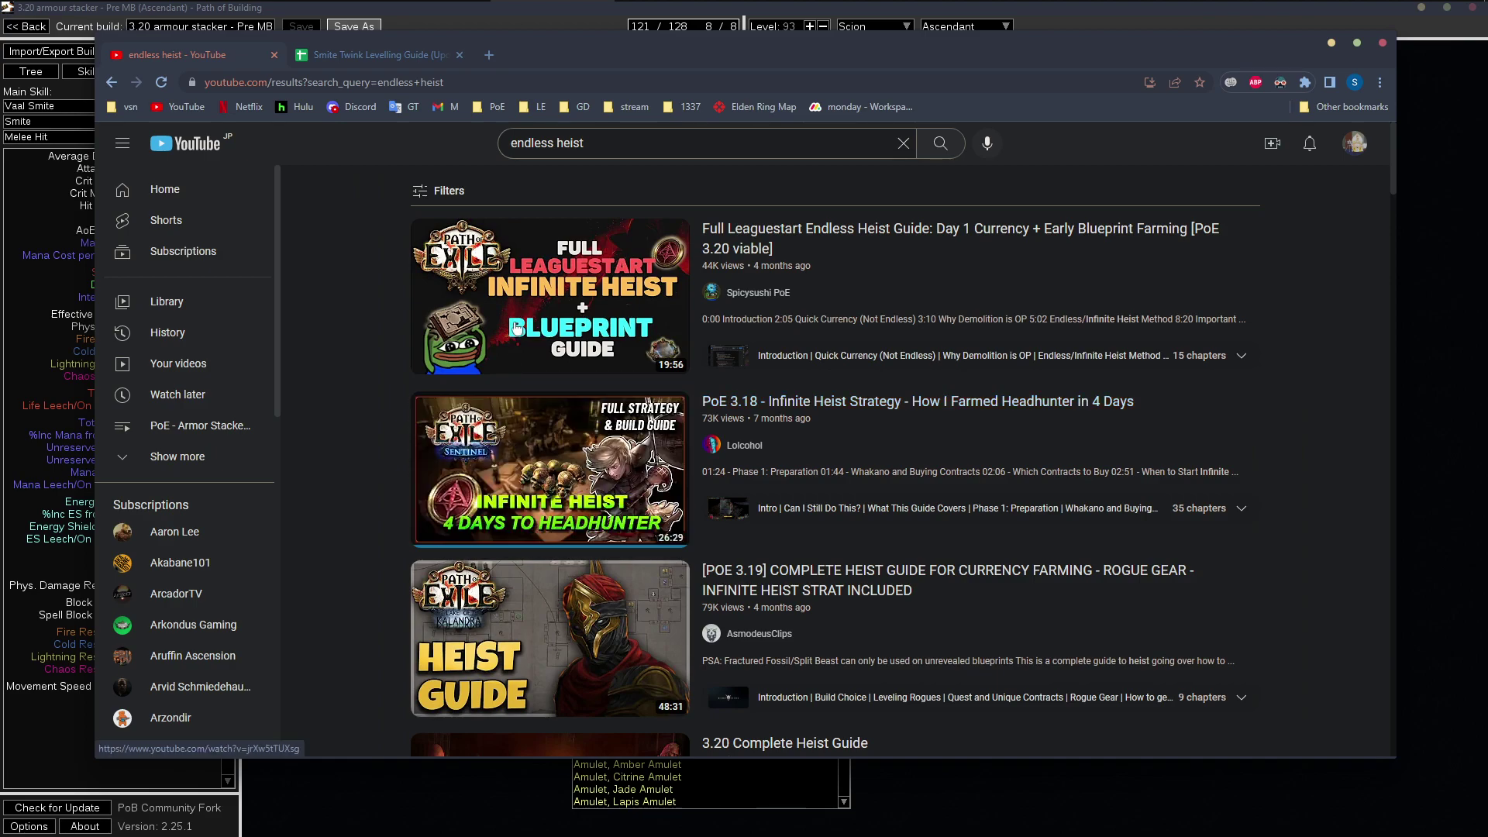
{"action": "mouse_move", "coordinate": [518, 281]}
{"action": "mouse_move", "coordinate": [500, 425]}
{"action": "mouse_move", "coordinate": [474, 8]}
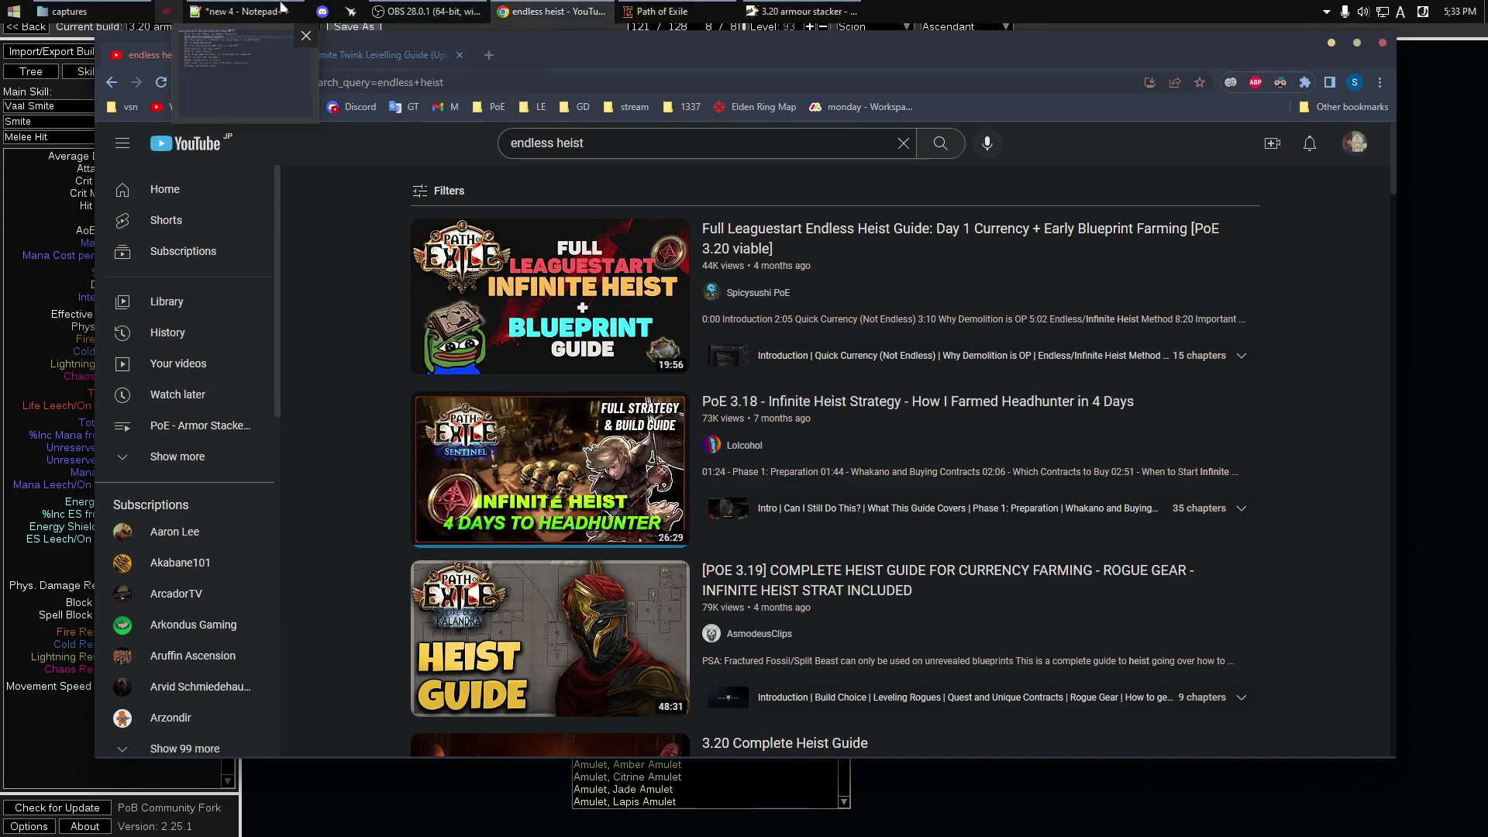
- Highlight the lightning conversion question in Notepad++, then switch to Path of Building and inspect the Weapon 1 item's stats
{"action": "left_click", "coordinate": [196, 11]}
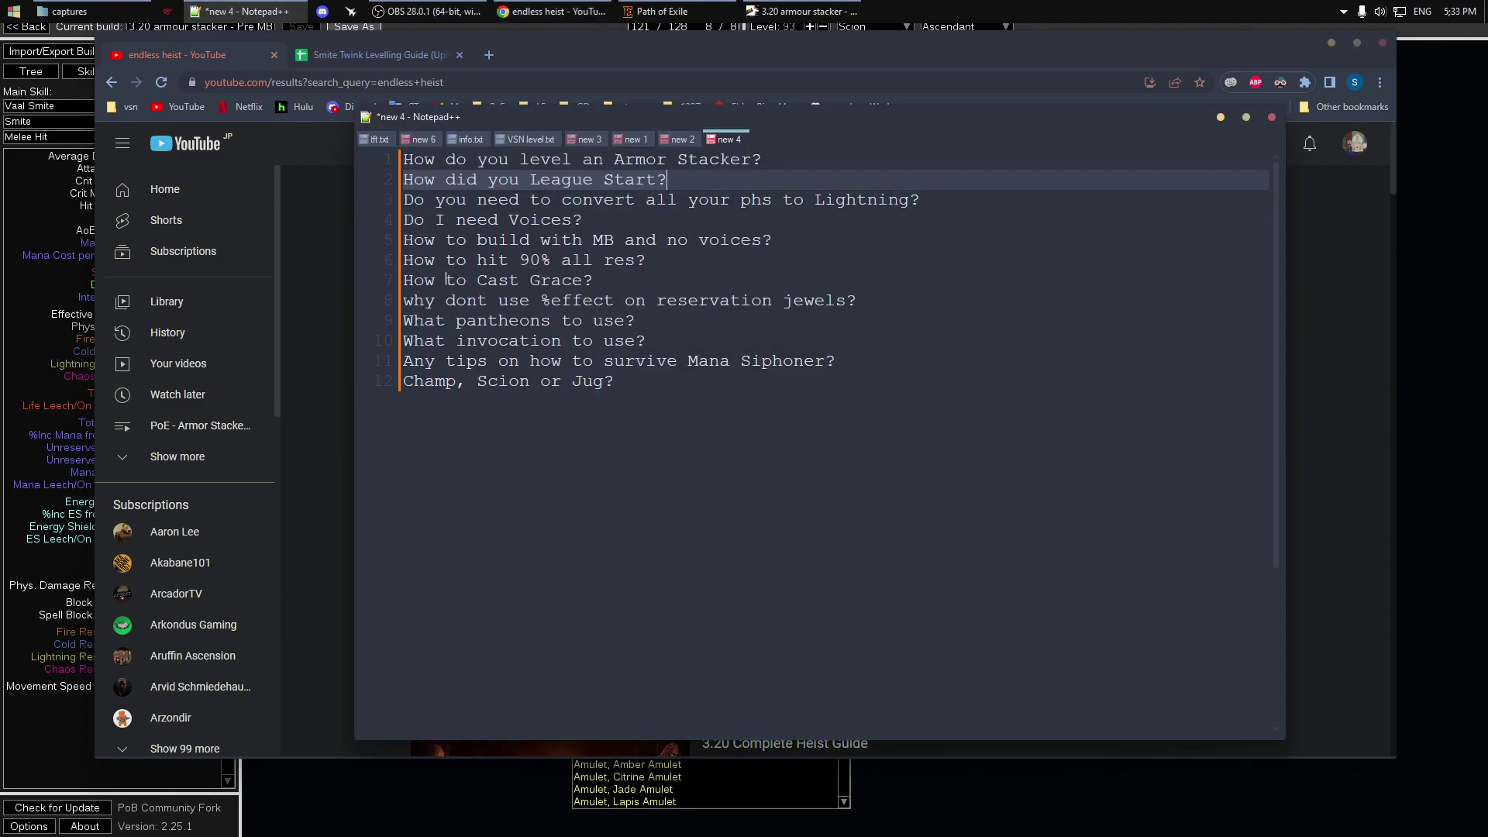
{"action": "left_click_drag", "start_coordinate": [406, 201], "coordinate": [927, 207]}
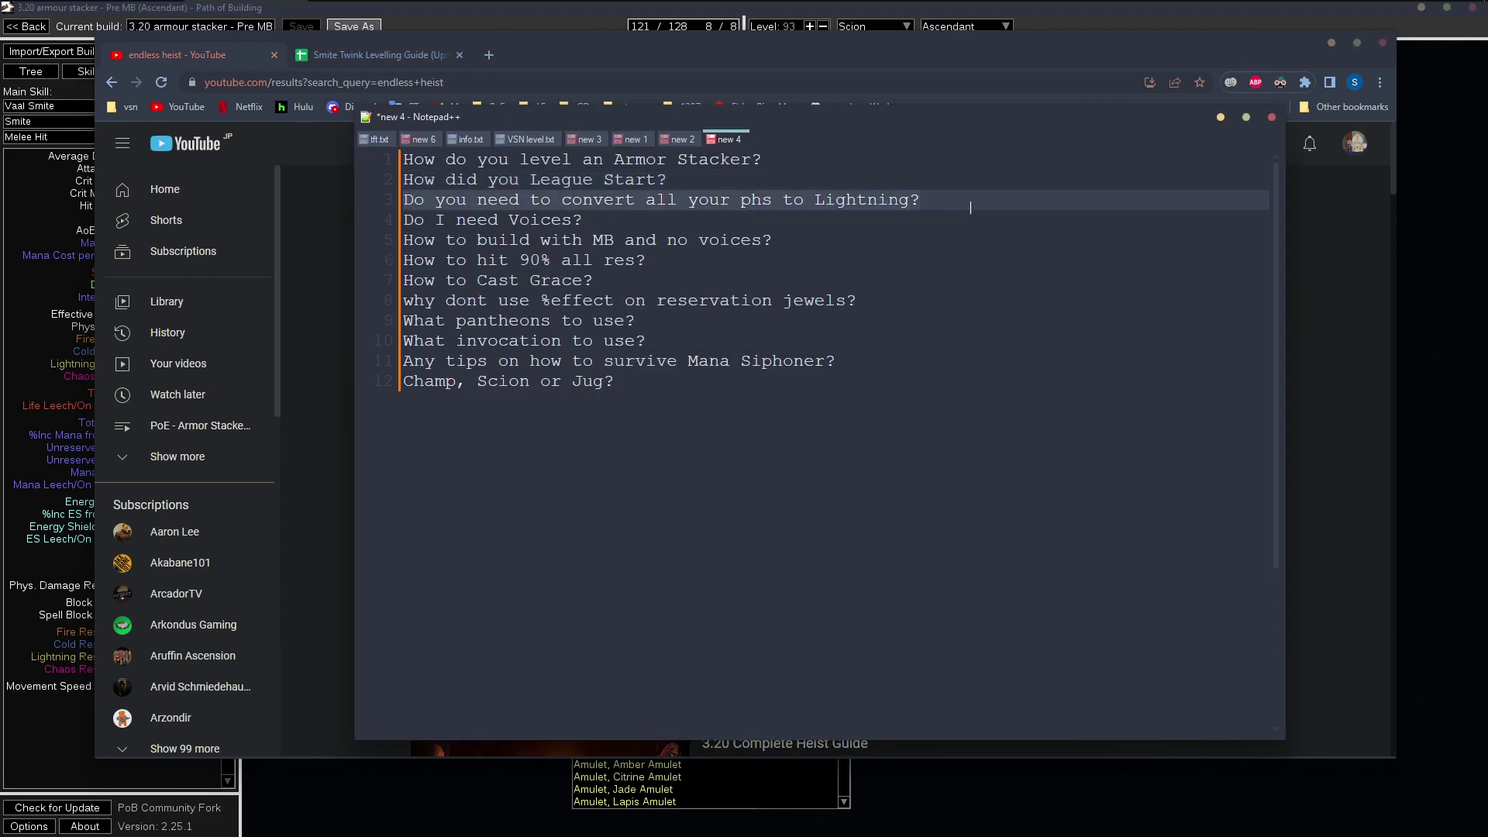
{"action": "left_click", "coordinate": [802, 10]}
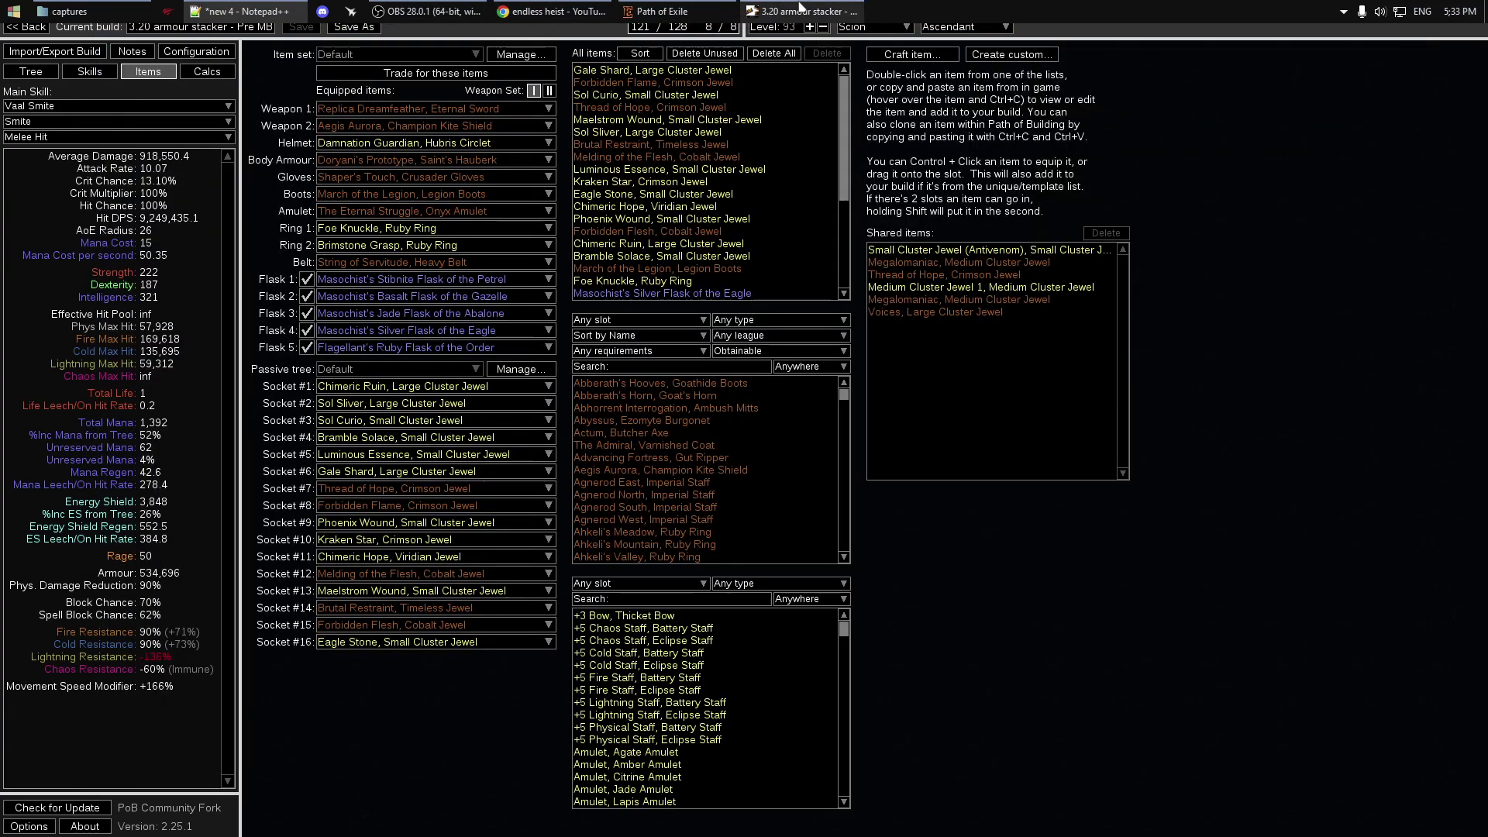
{"action": "mouse_move", "coordinate": [361, 110]}
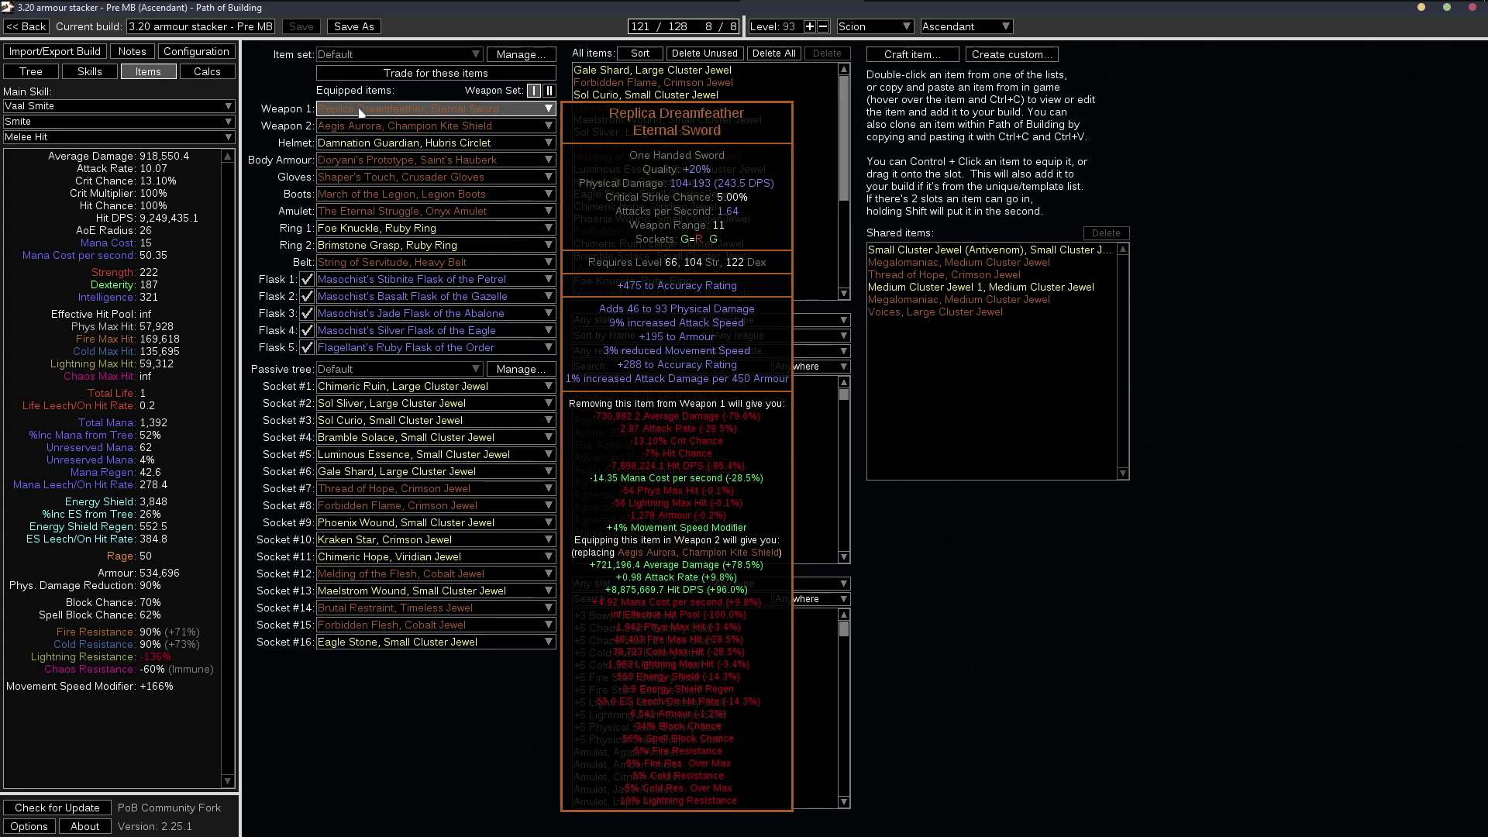
- Open the Pre MB build's passive tree and examine the Scion start area and the paths above it
{"action": "left_click", "coordinate": [31, 71]}
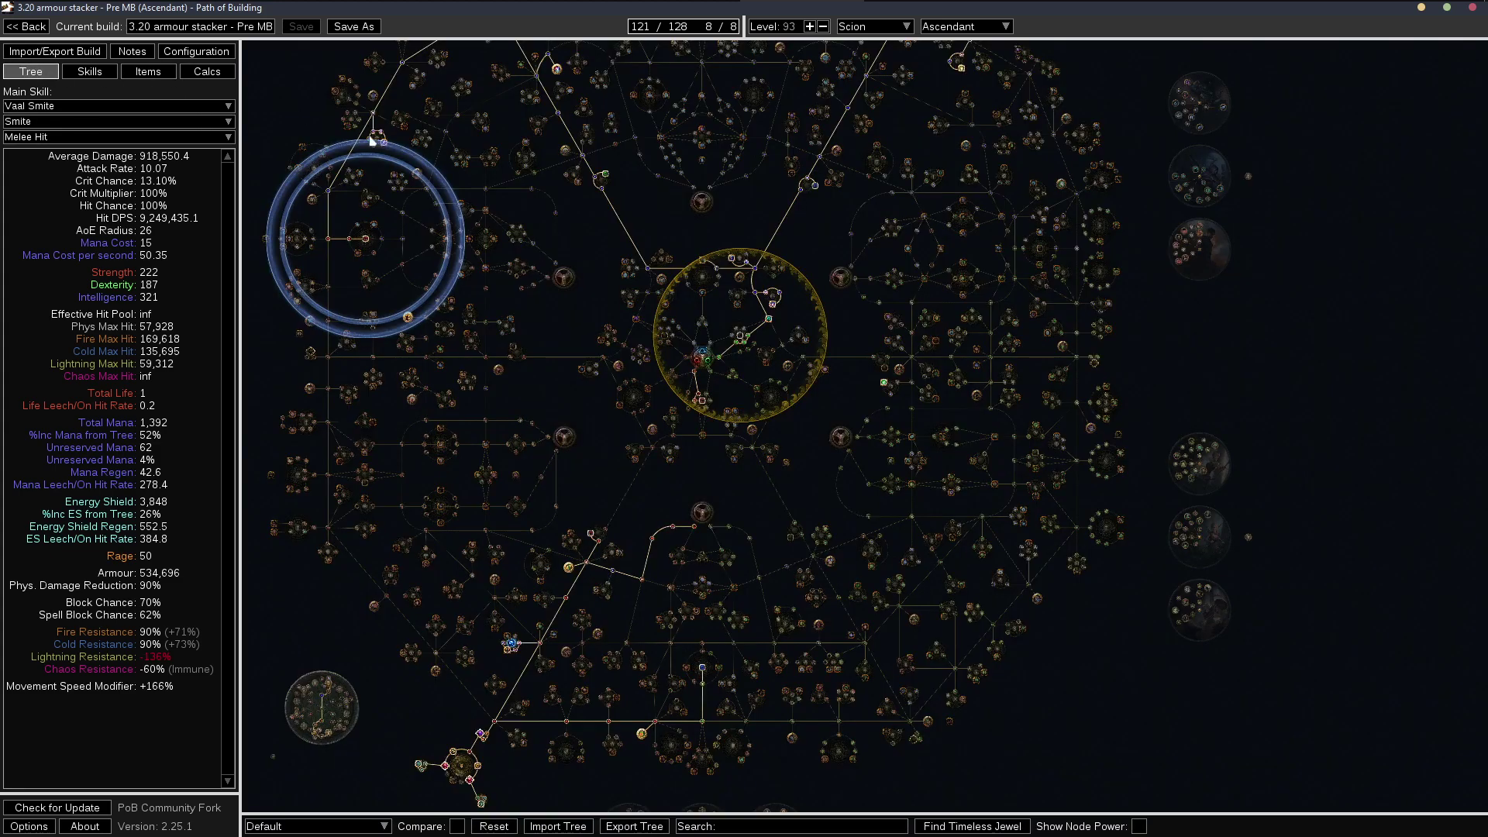
{"action": "scroll", "coordinate": [703, 403], "scroll_direction": "up", "scroll_amount": 4}
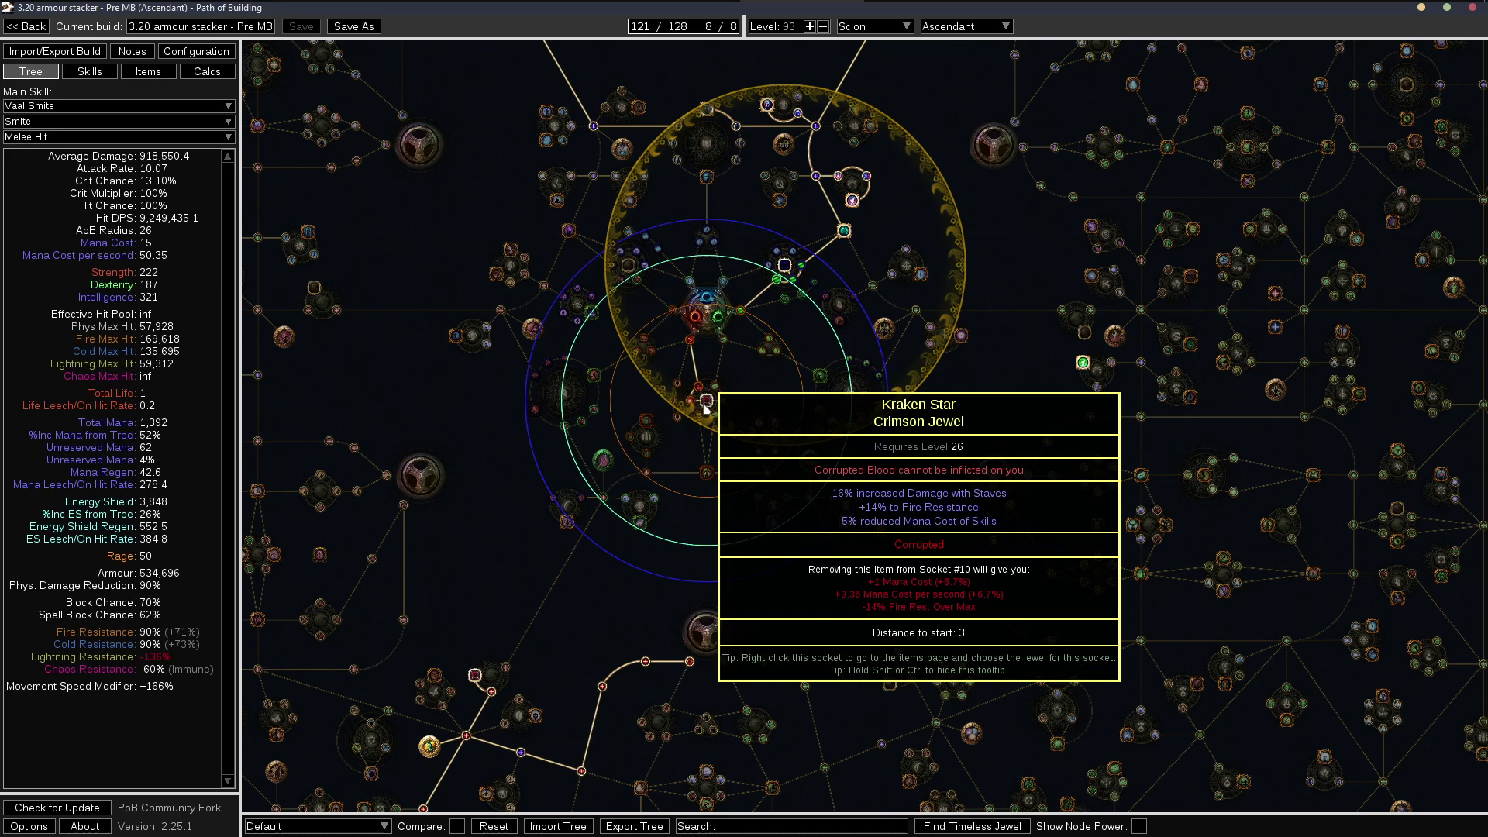
{"action": "scroll", "coordinate": [786, 263], "scroll_direction": "down", "scroll_amount": 2}
{"action": "left_click_drag", "start_coordinate": [787, 264], "coordinate": [667, 535]}
{"action": "scroll", "coordinate": [808, 288], "scroll_direction": "up", "scroll_amount": 2}
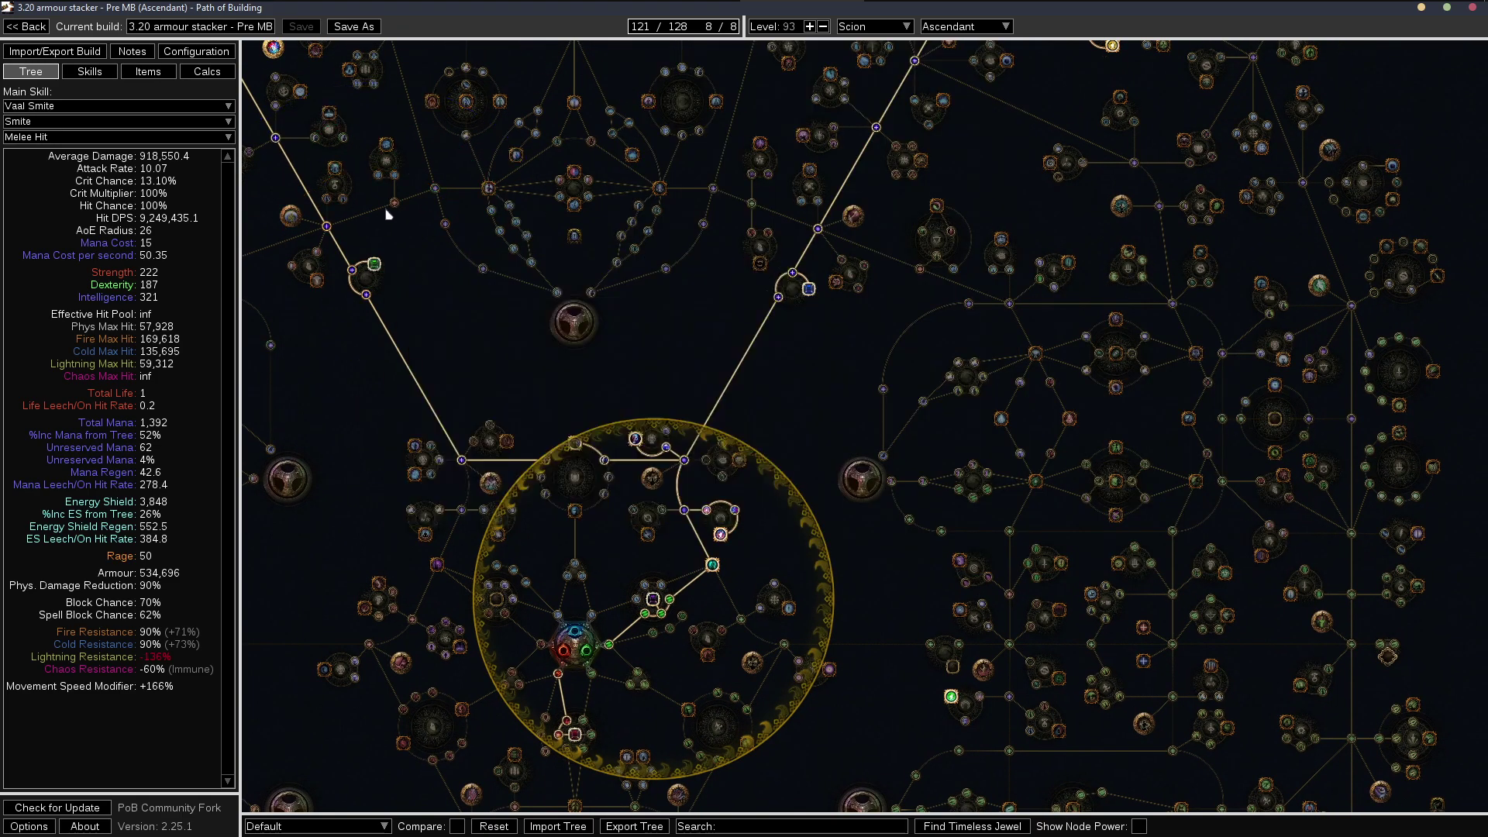
- Close the Pre MB build and open the level 100 Ascendant build named 3.20 from the armour stacker folder
{"action": "left_click", "coordinate": [25, 26]}
{"action": "left_click", "coordinate": [591, 226]}
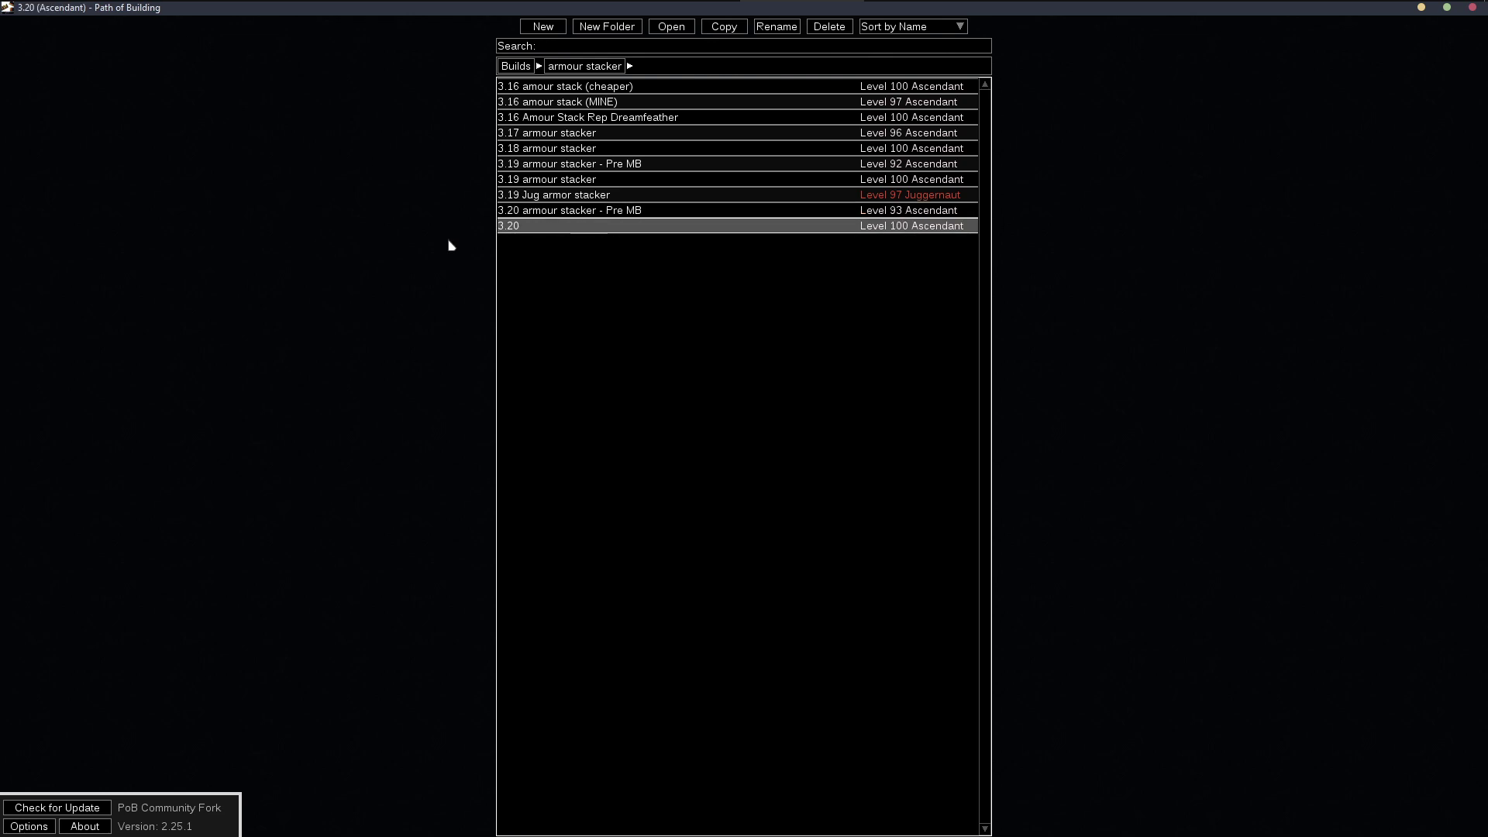
{"action": "key", "text": "Return"}
{"action": "scroll", "coordinate": [675, 345], "scroll_direction": "up", "scroll_amount": 5}
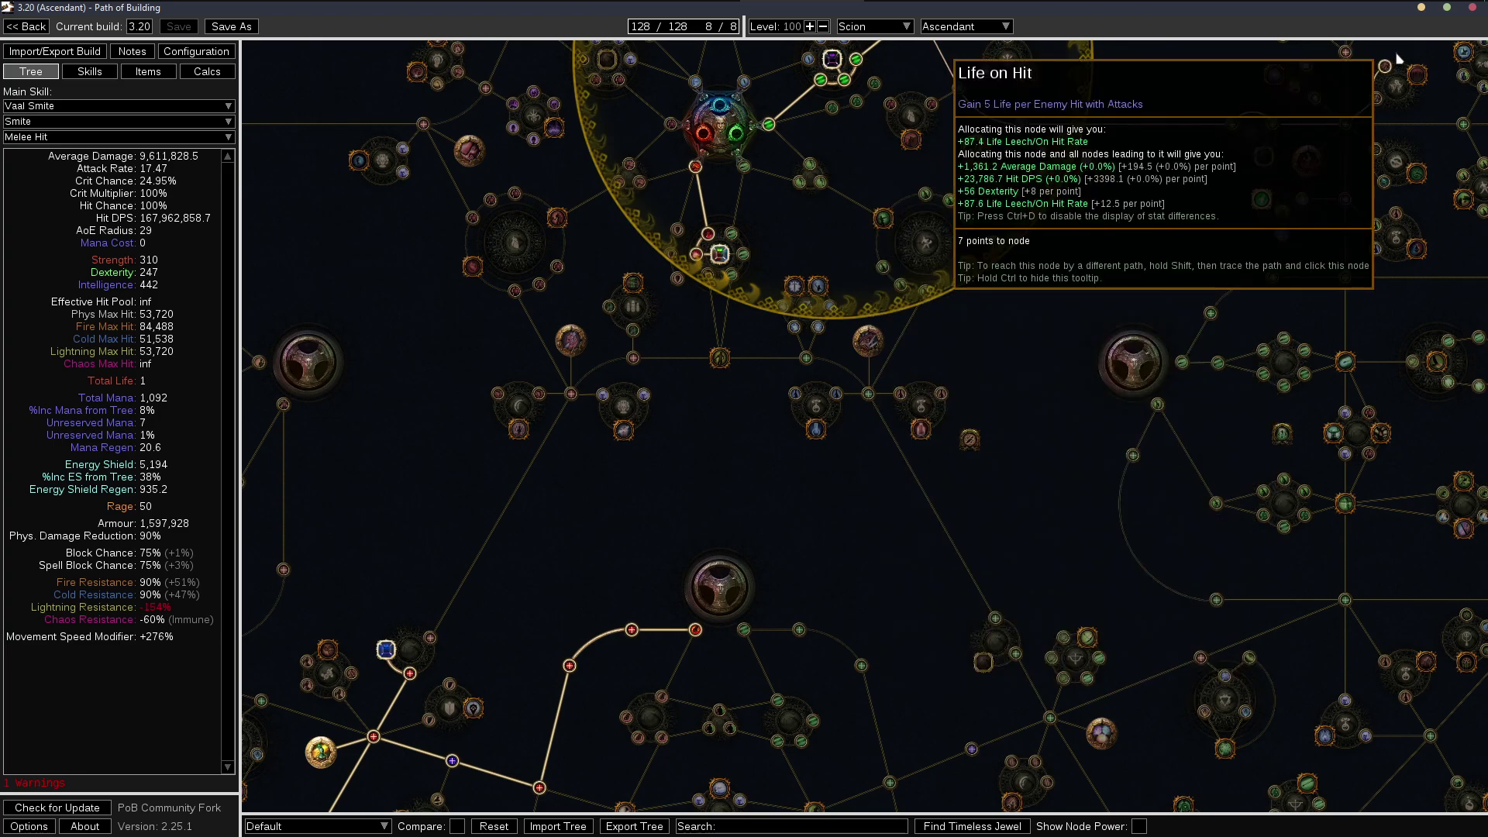
- Go to the "Do I need Voices?" question in Notepad++, then inspect the Voices cluster jewel on the 3.20 build's passive tree
{"action": "left_click", "coordinate": [314, 48]}
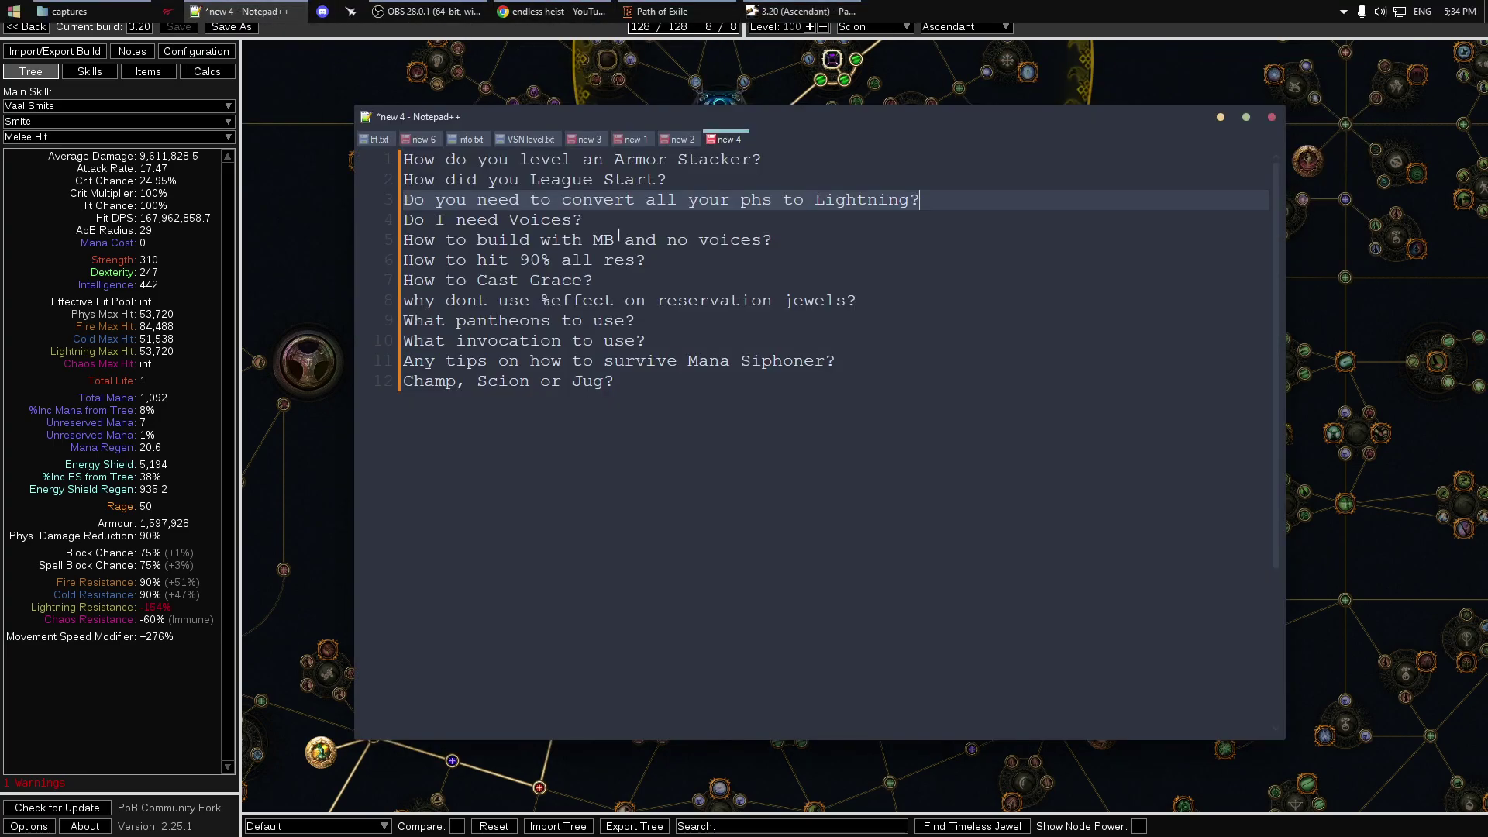
{"action": "left_click", "coordinate": [604, 217]}
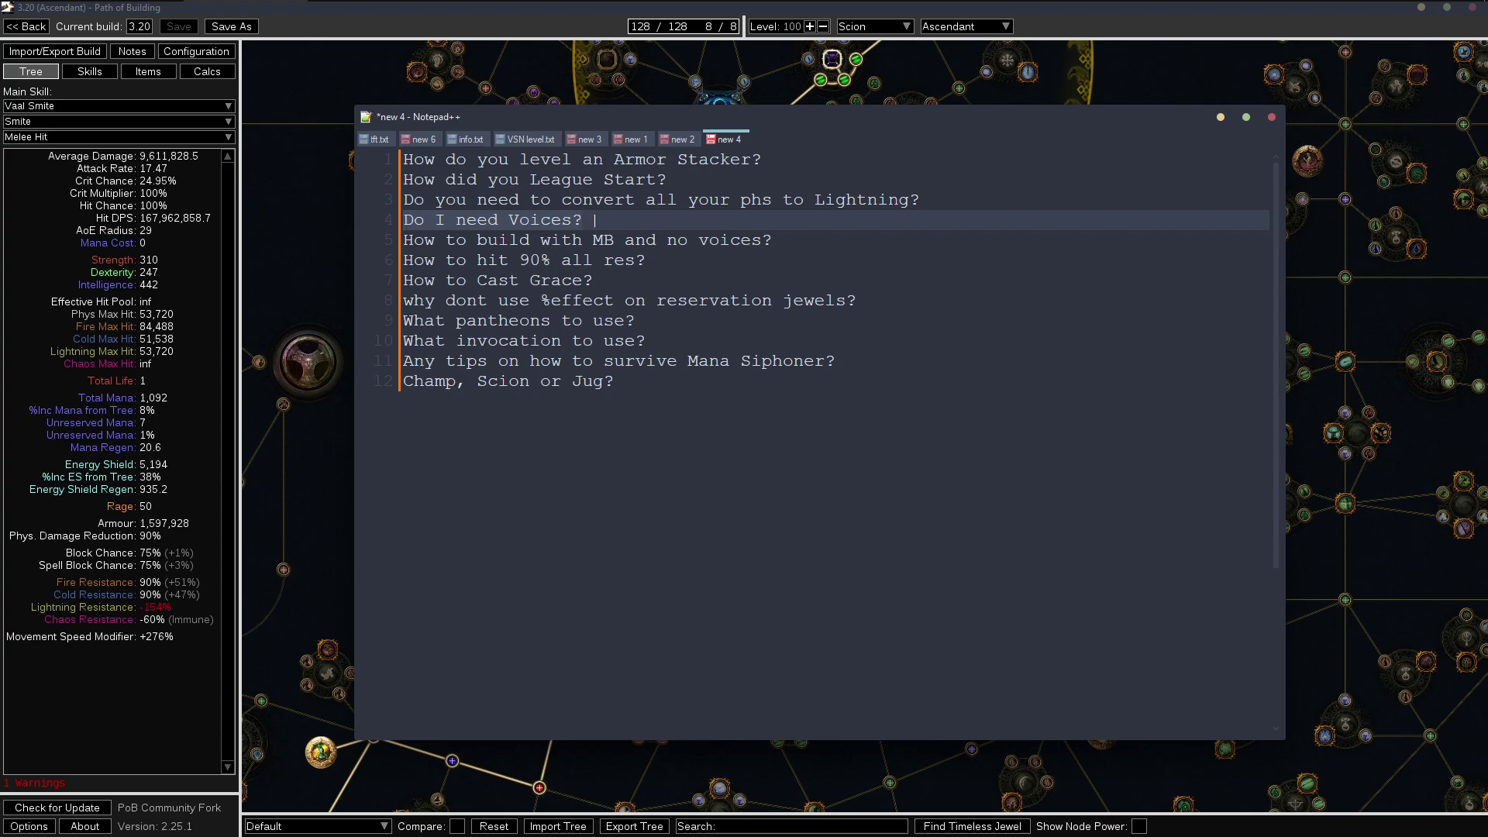
{"action": "left_click", "coordinate": [322, 199]}
{"action": "scroll", "coordinate": [698, 372], "scroll_direction": "down", "scroll_amount": 5}
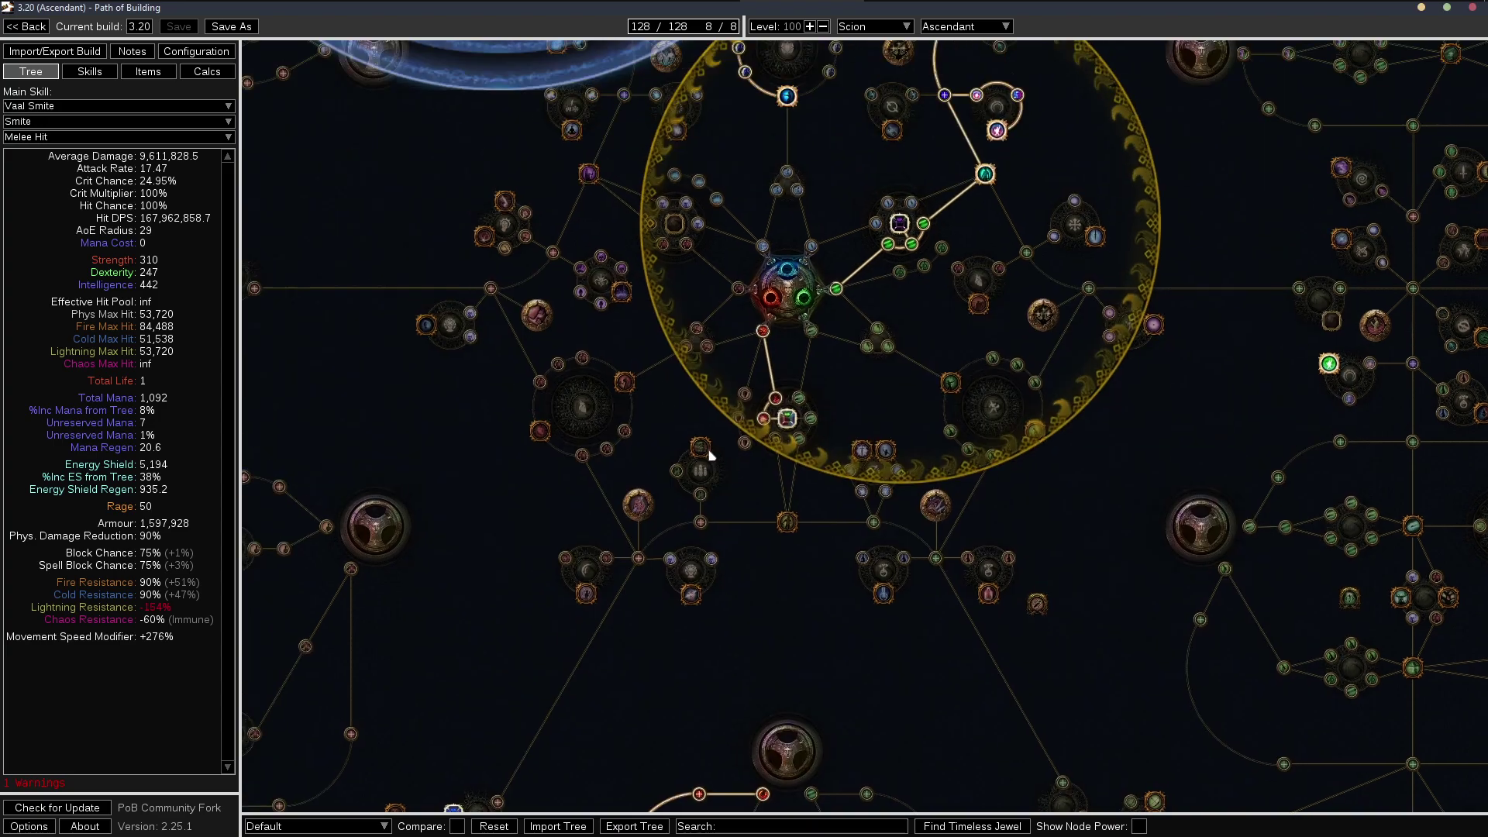
{"action": "left_click_drag", "start_coordinate": [714, 394], "coordinate": [708, 534]}
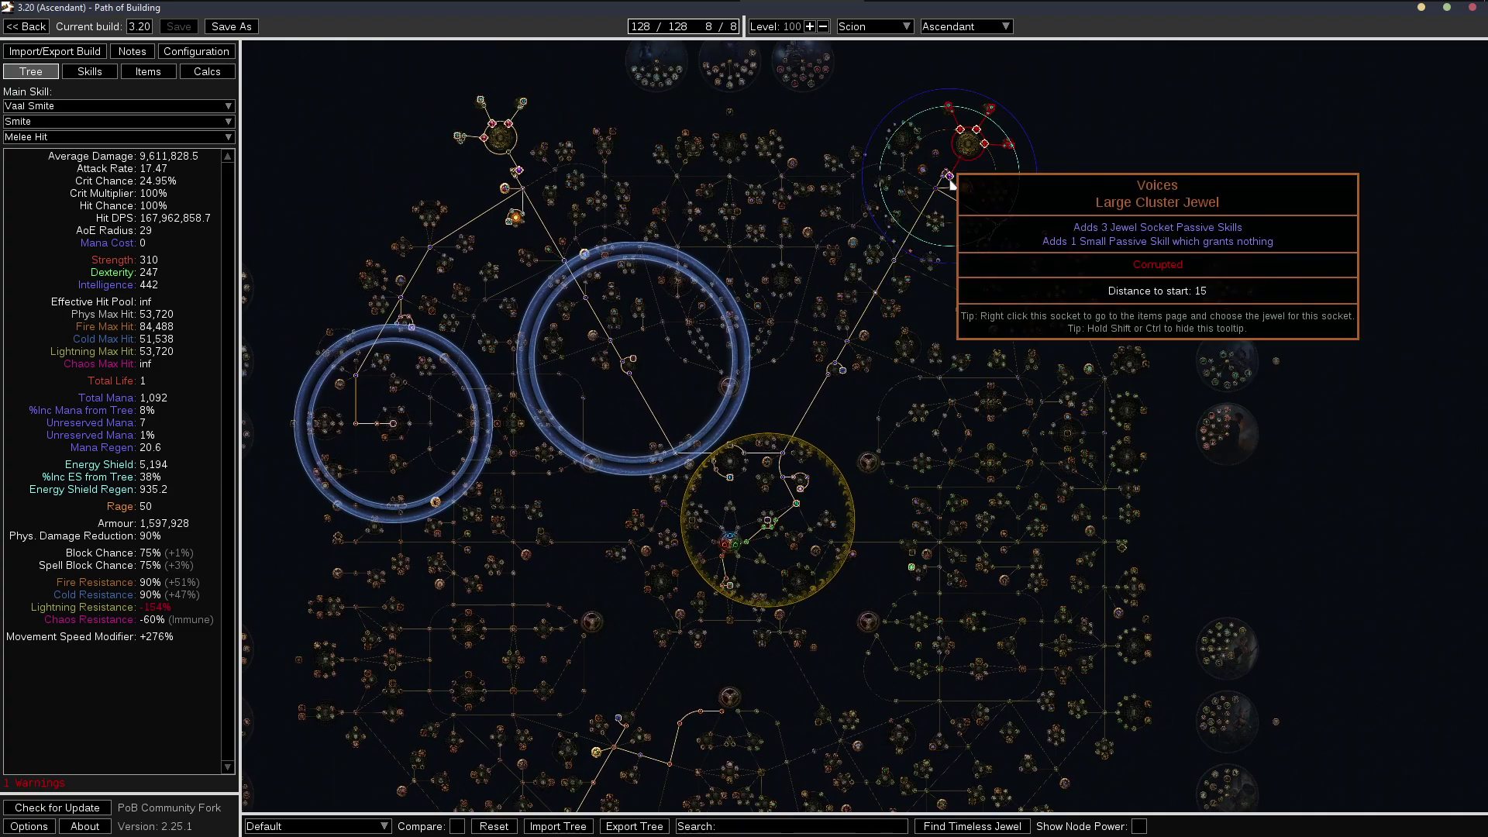
{"action": "left_click_drag", "start_coordinate": [628, 398], "coordinate": [621, 412]}
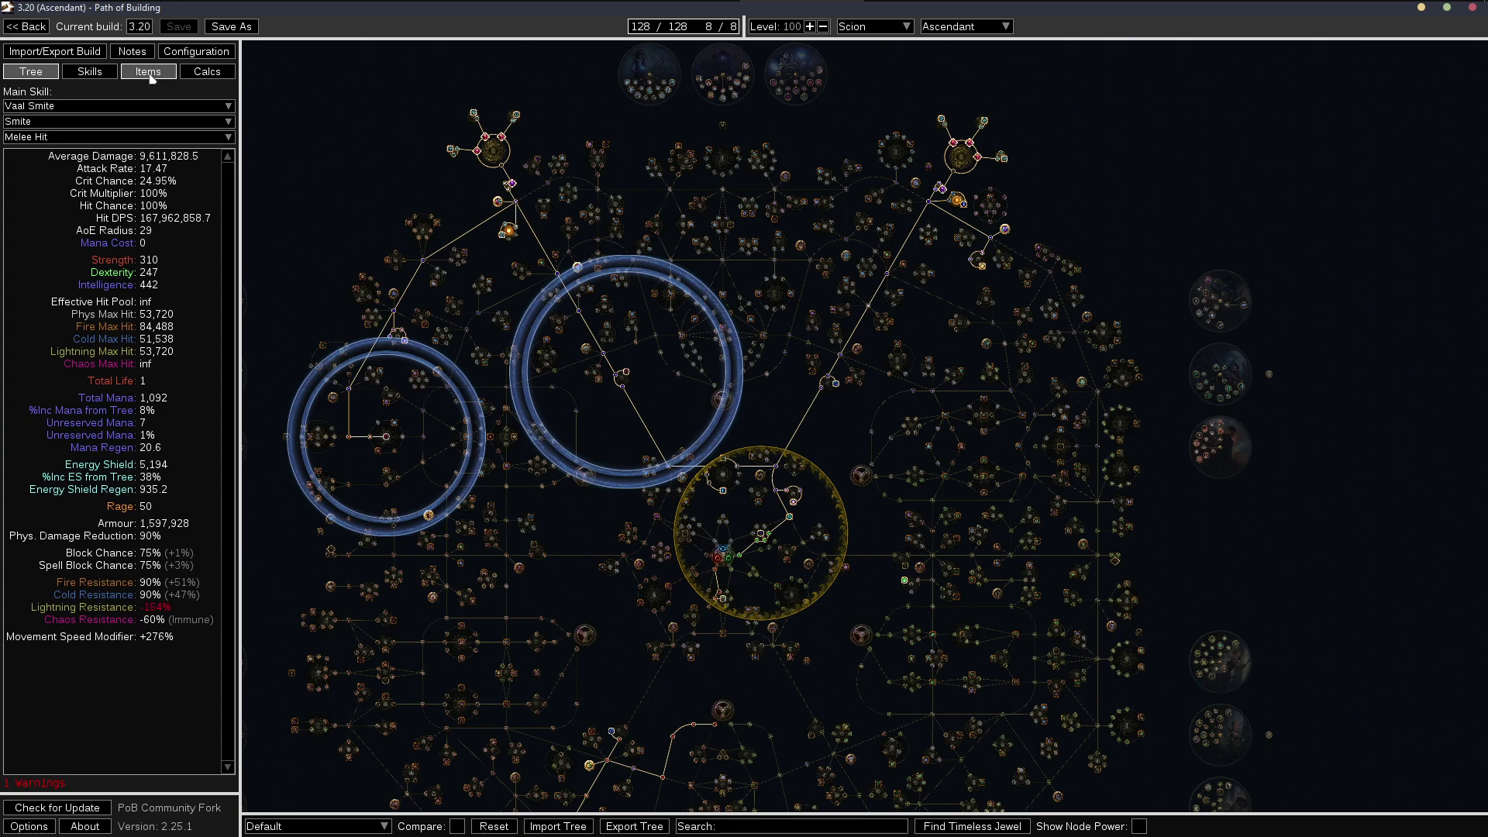
- Inspect the gems in the Purity of Ice, Wrath, Determination socket group, then show the build's equipped items
{"action": "left_click", "coordinate": [149, 72]}
{"action": "left_click", "coordinate": [89, 71]}
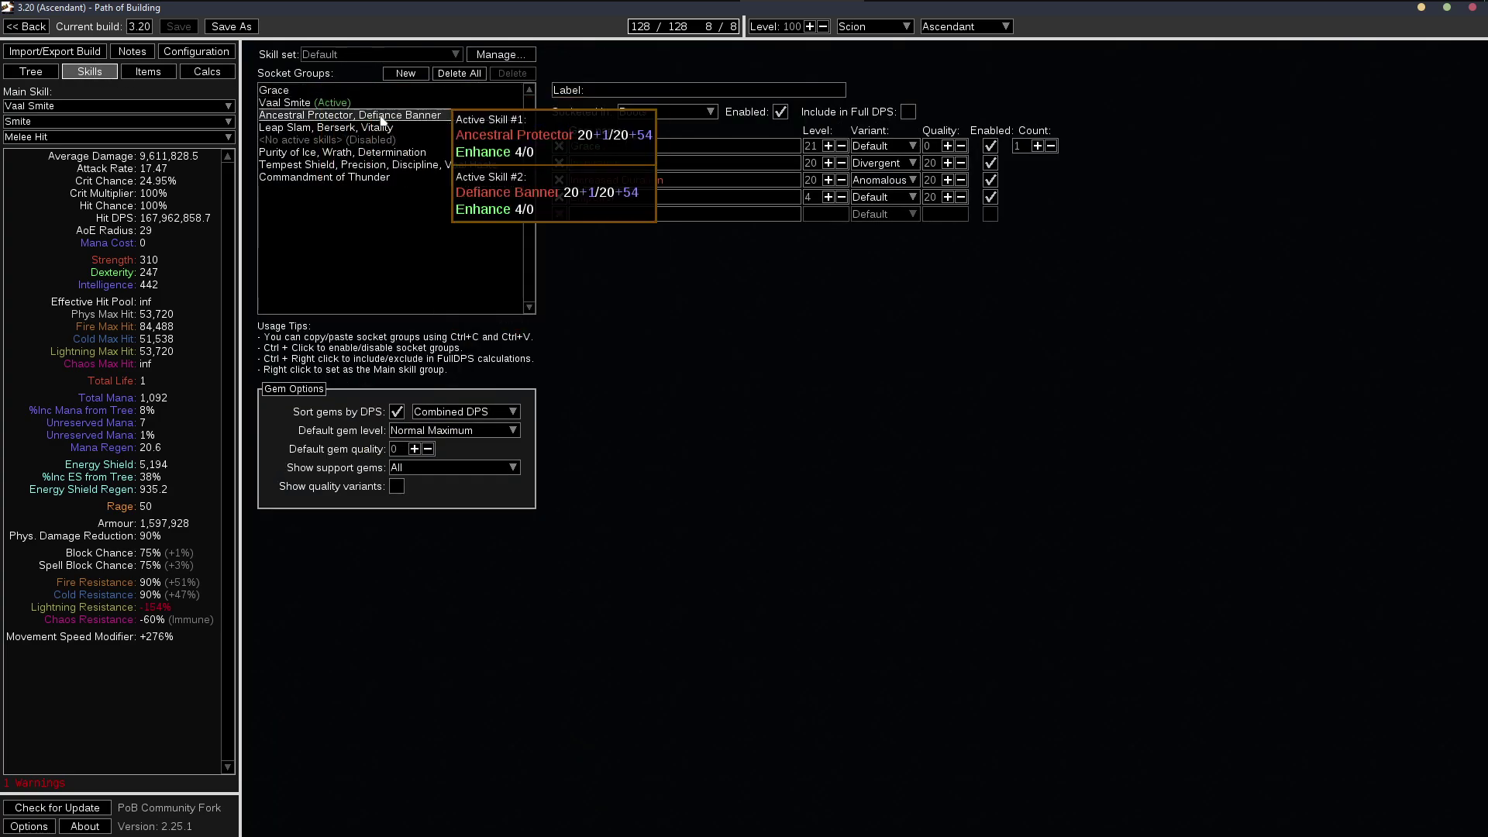
{"action": "left_click", "coordinate": [372, 152]}
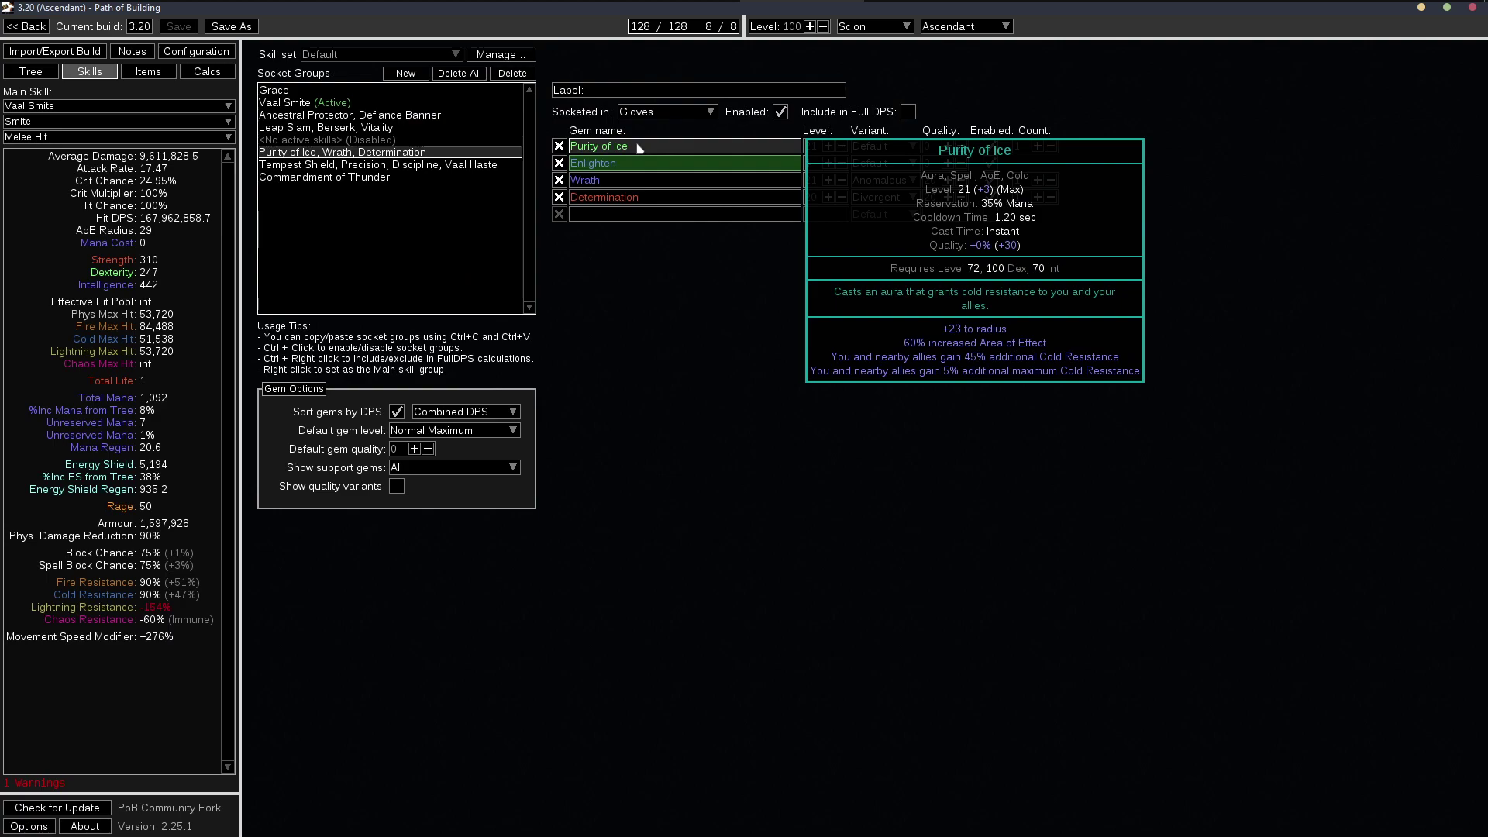
{"action": "left_click", "coordinate": [147, 72]}
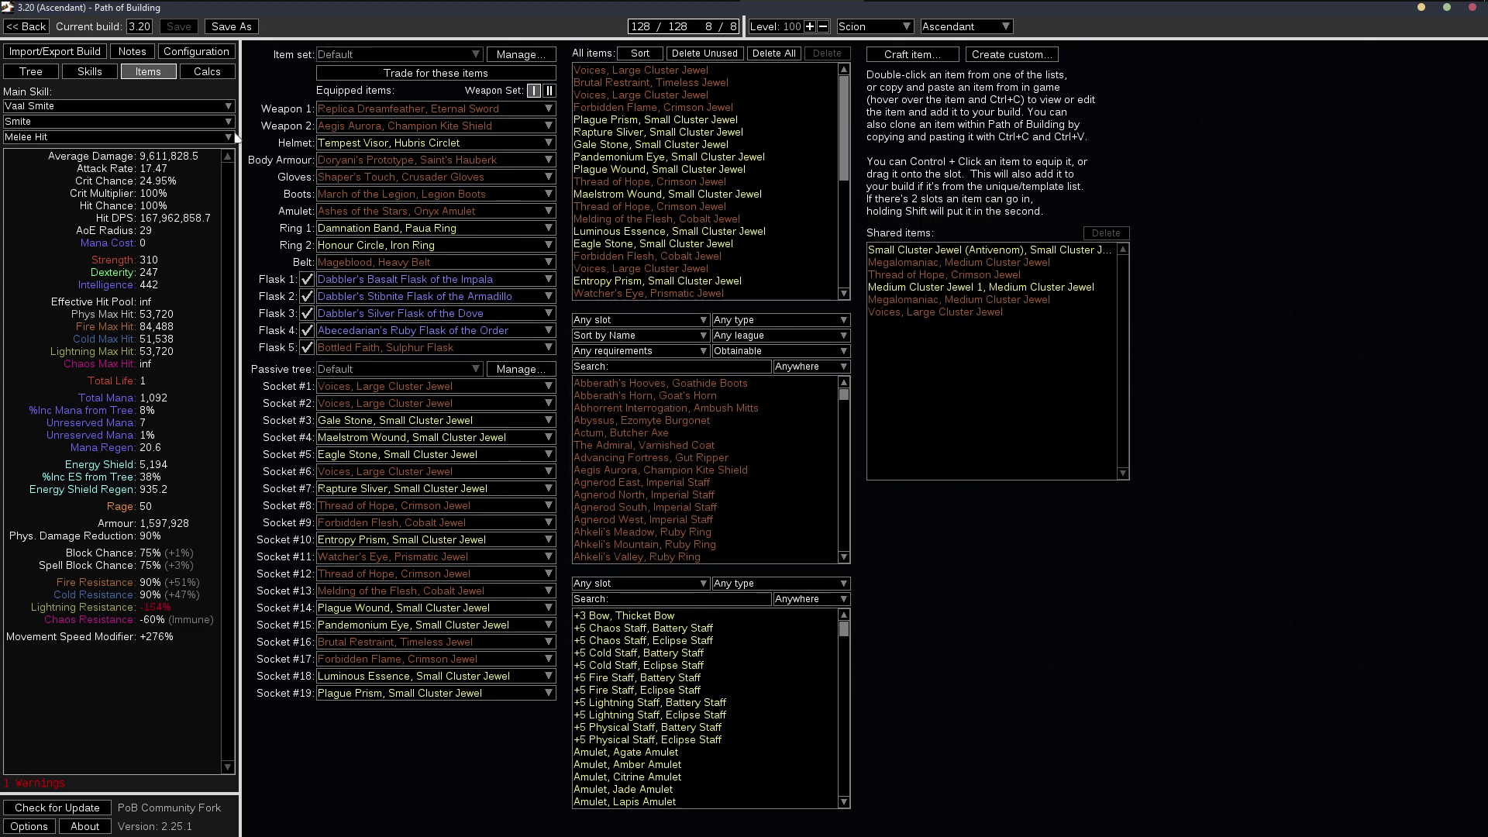
- Show the calculation details for the Purity of Ice, Wrath, Determination group and inspect the Aura Effect Mod breakdown
{"action": "left_click", "coordinate": [207, 72]}
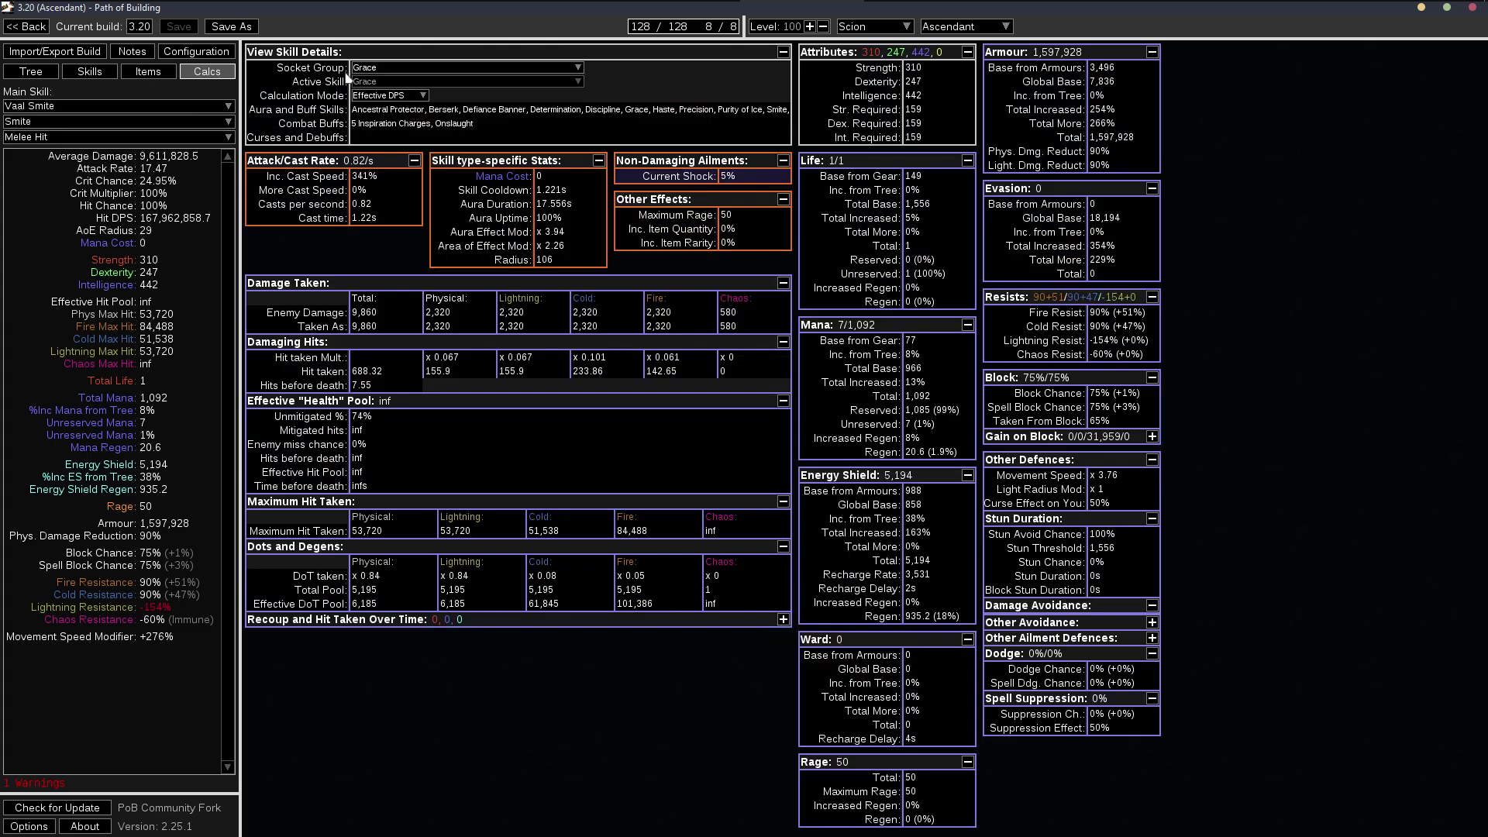
{"action": "left_click", "coordinate": [432, 69]}
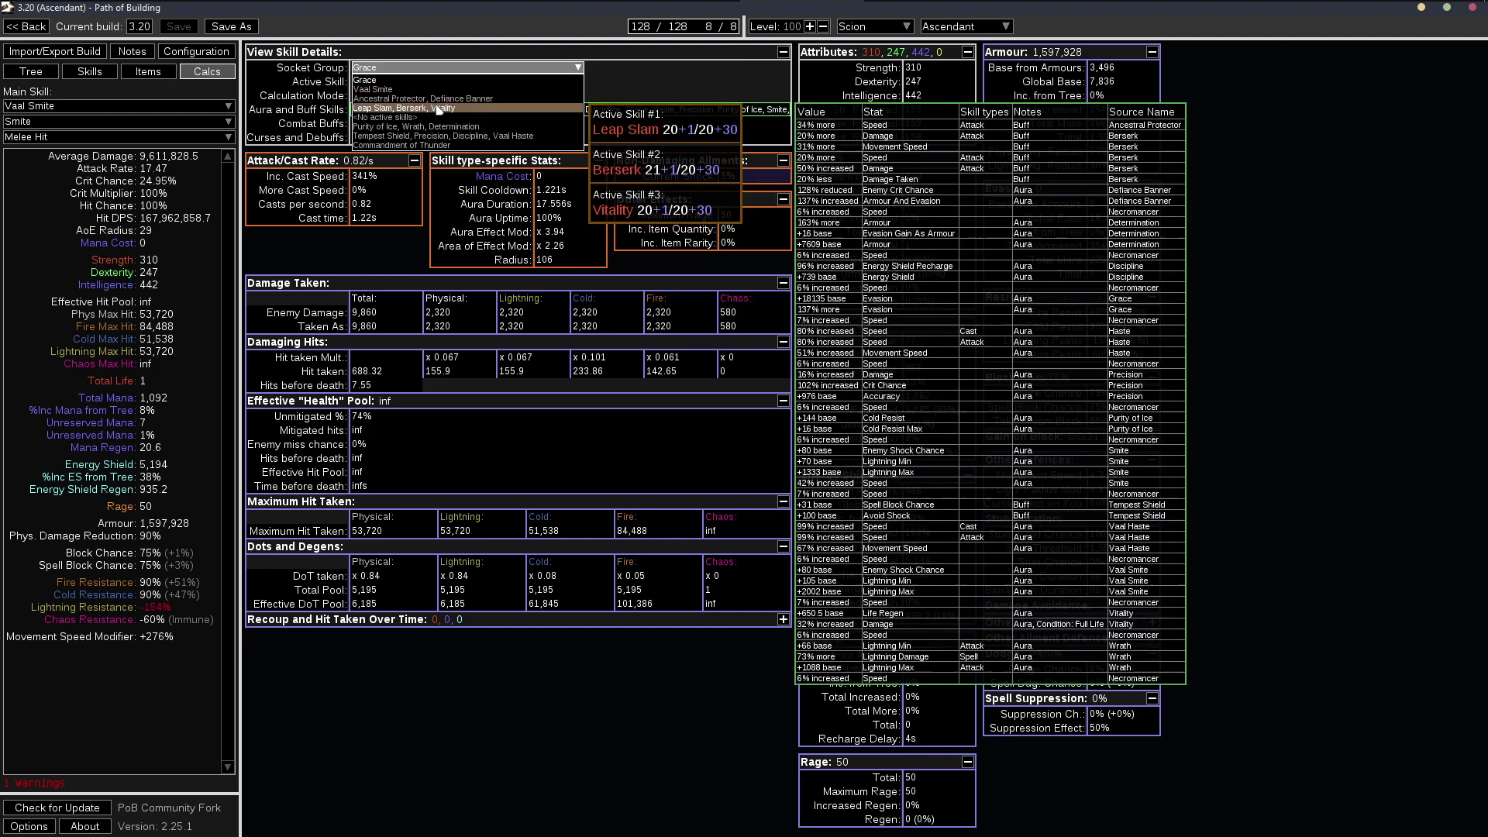
{"action": "left_click", "coordinate": [449, 128]}
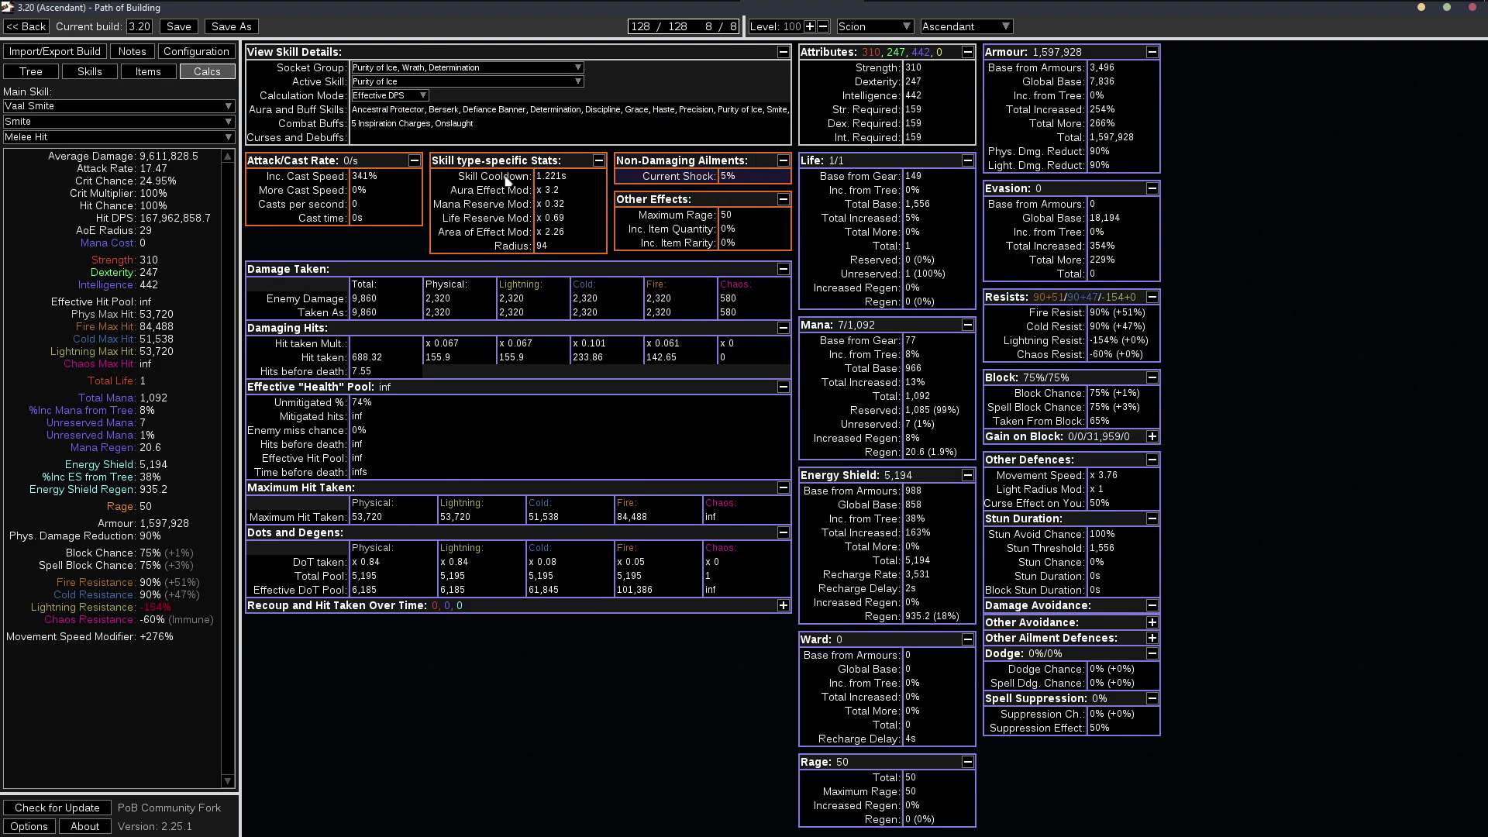
{"action": "mouse_move", "coordinate": [548, 195]}
{"action": "left_click", "coordinate": [31, 72]}
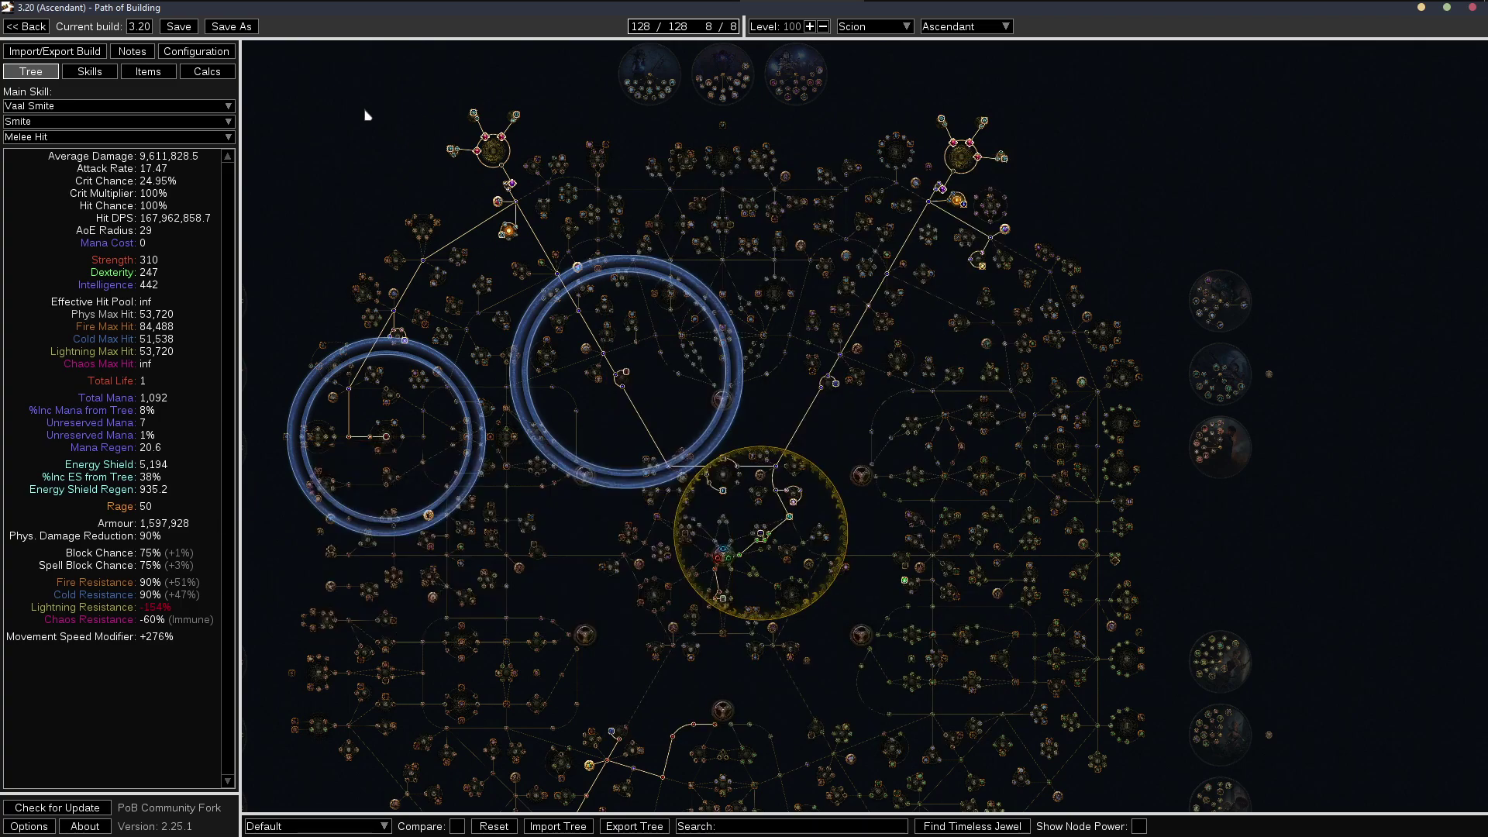
{"action": "left_click", "coordinate": [148, 72]}
{"action": "left_click", "coordinate": [207, 72]}
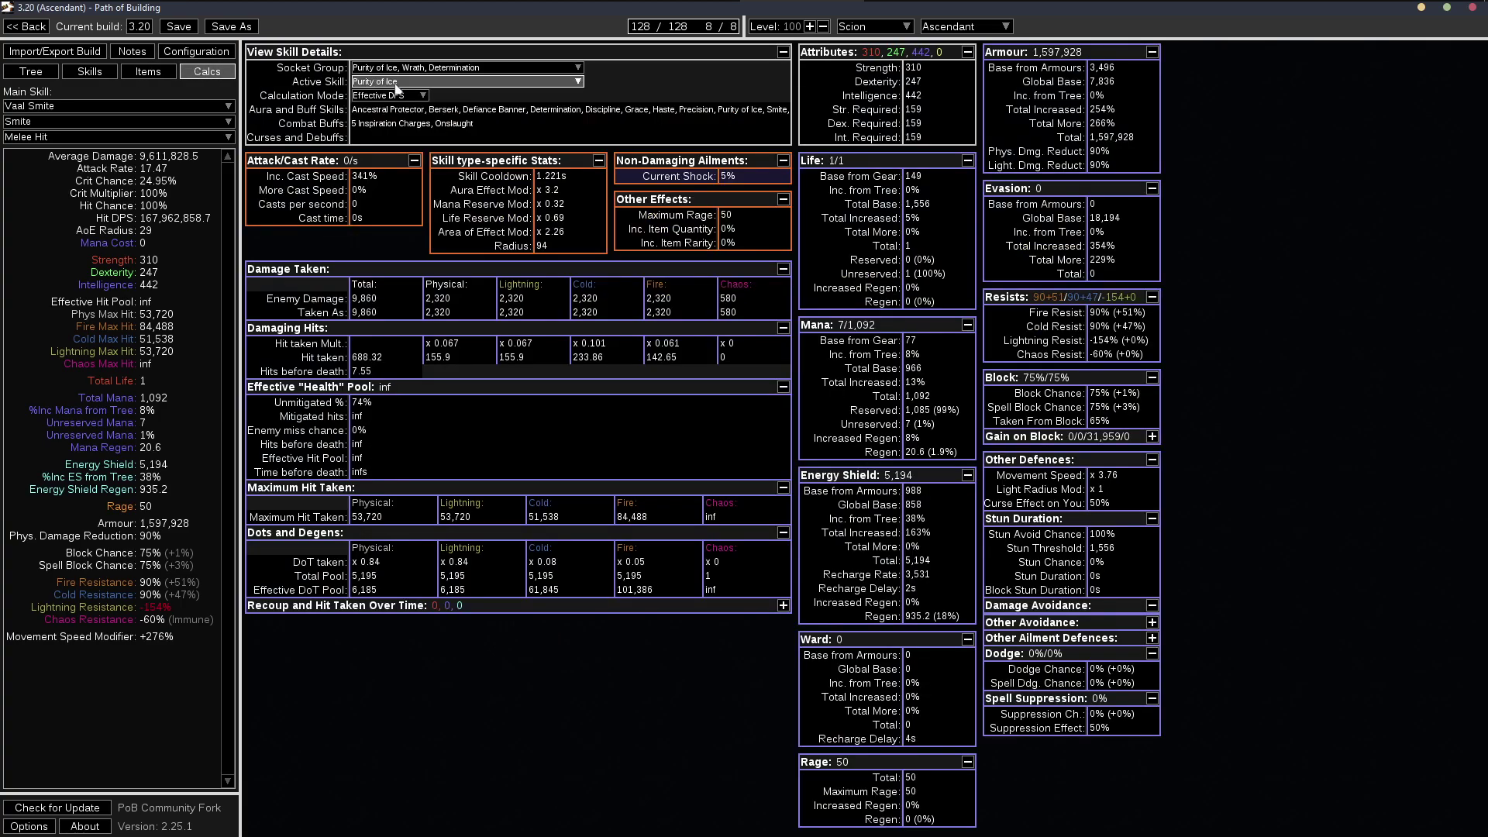
{"action": "mouse_move", "coordinate": [570, 197]}
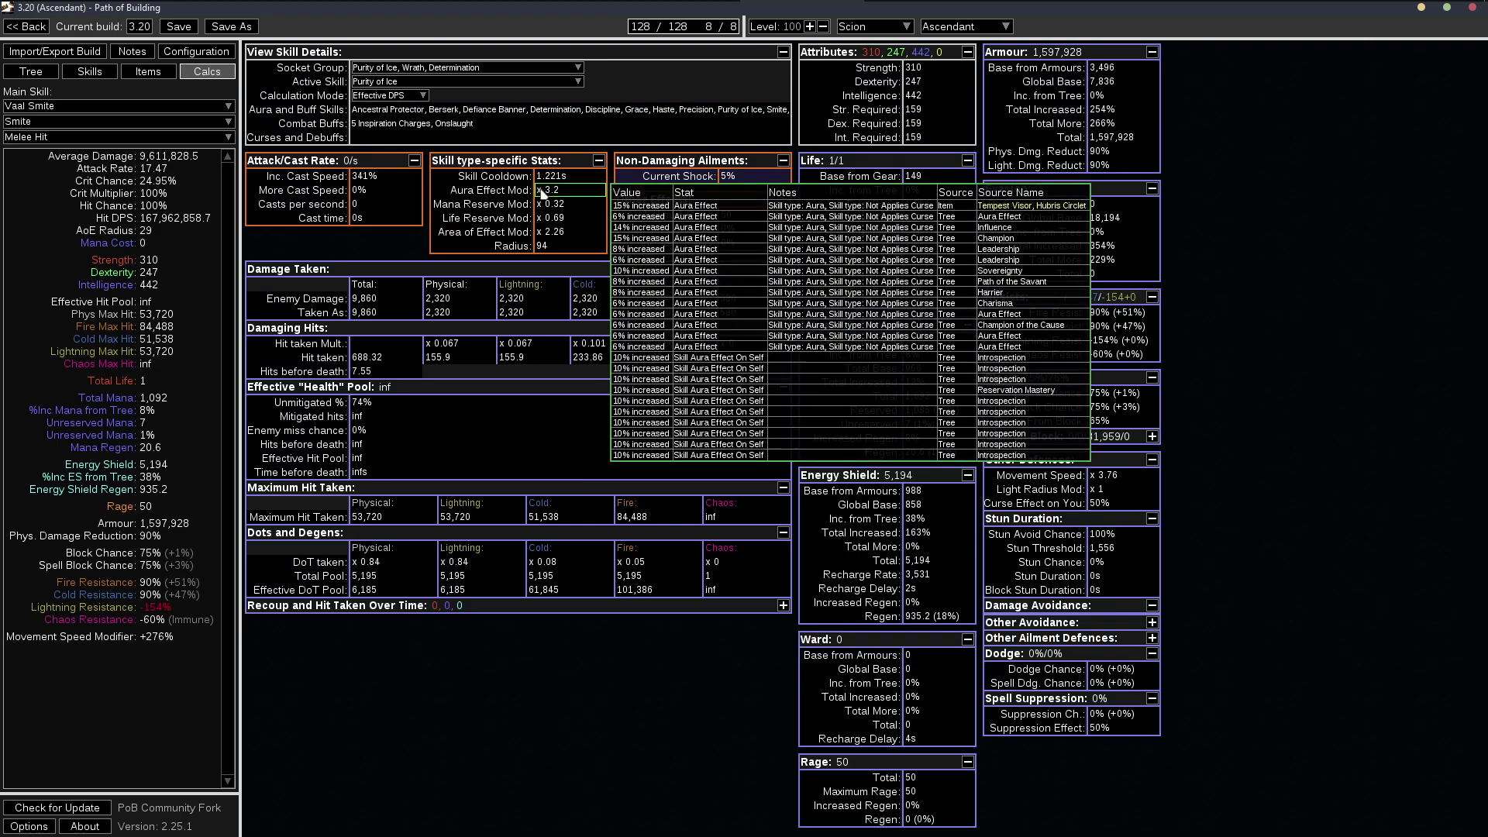
- Return to the passive tree, then switch to Notepad++ and go to the "How to build with MB and no voices?" question
{"action": "left_click", "coordinate": [54, 75]}
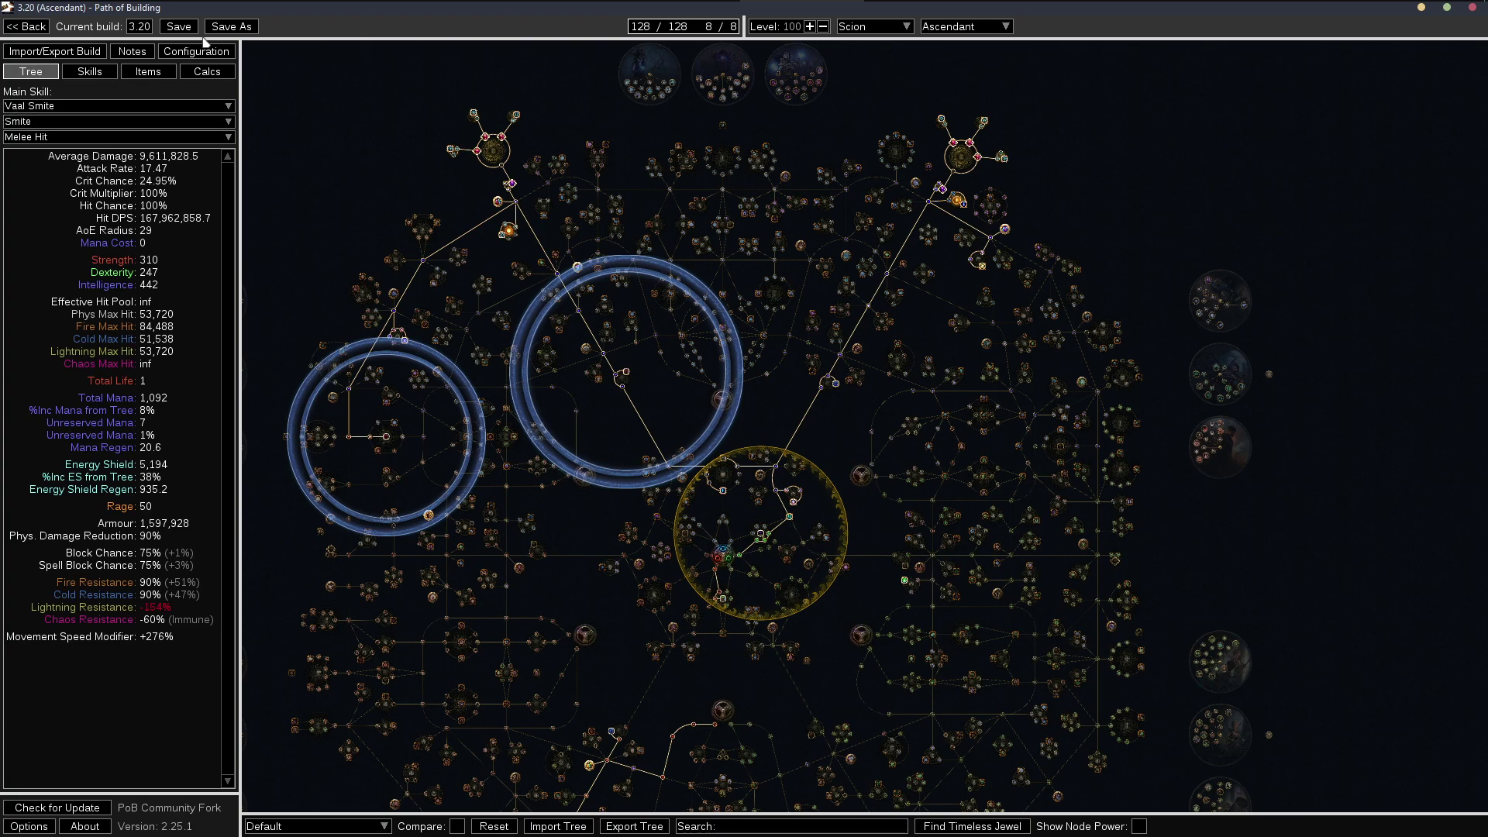
{"action": "left_click", "coordinate": [245, 11]}
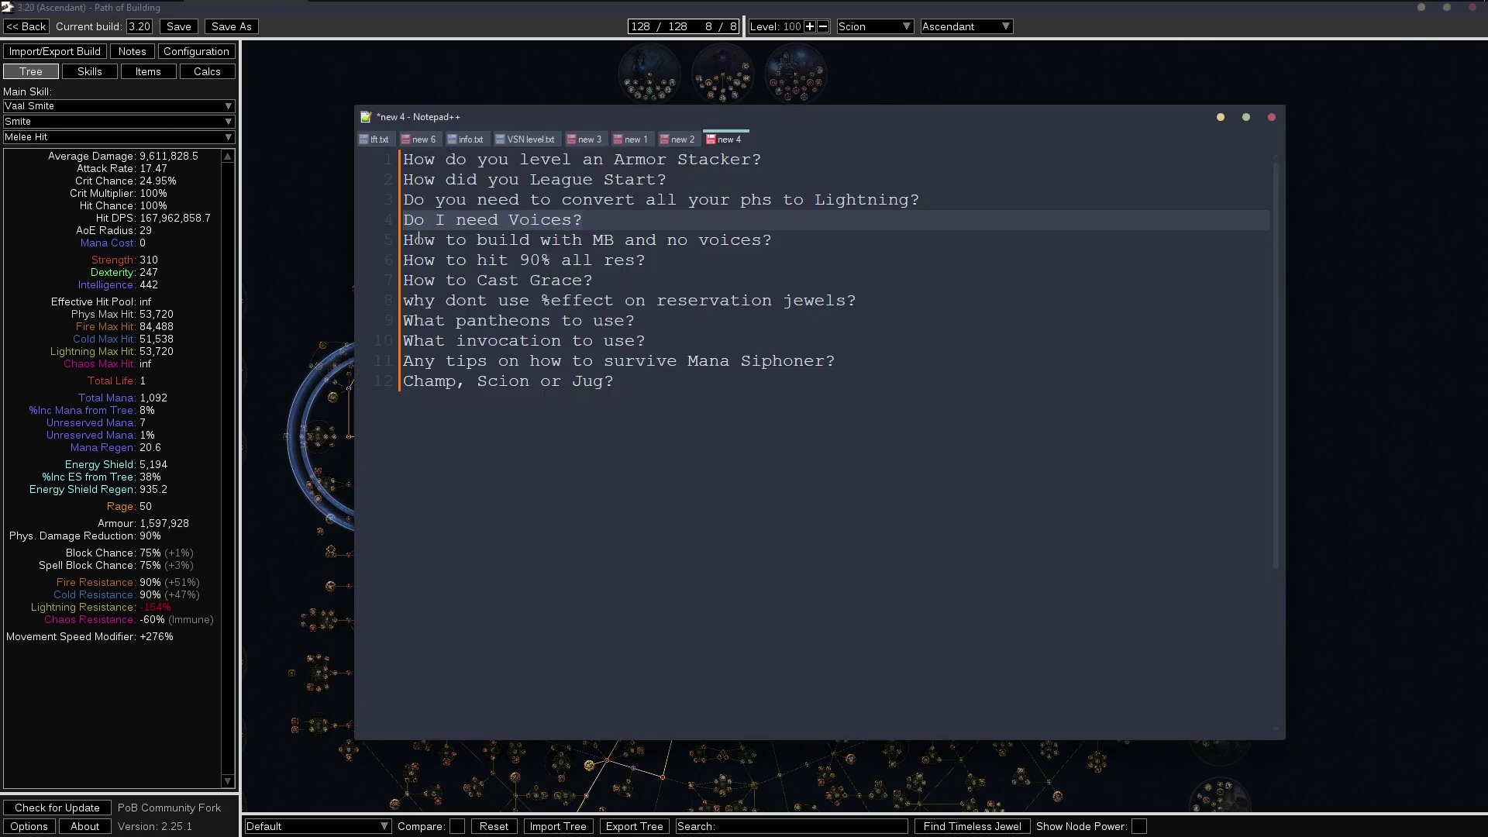
{"action": "left_click_drag", "start_coordinate": [405, 240], "coordinate": [815, 239]}
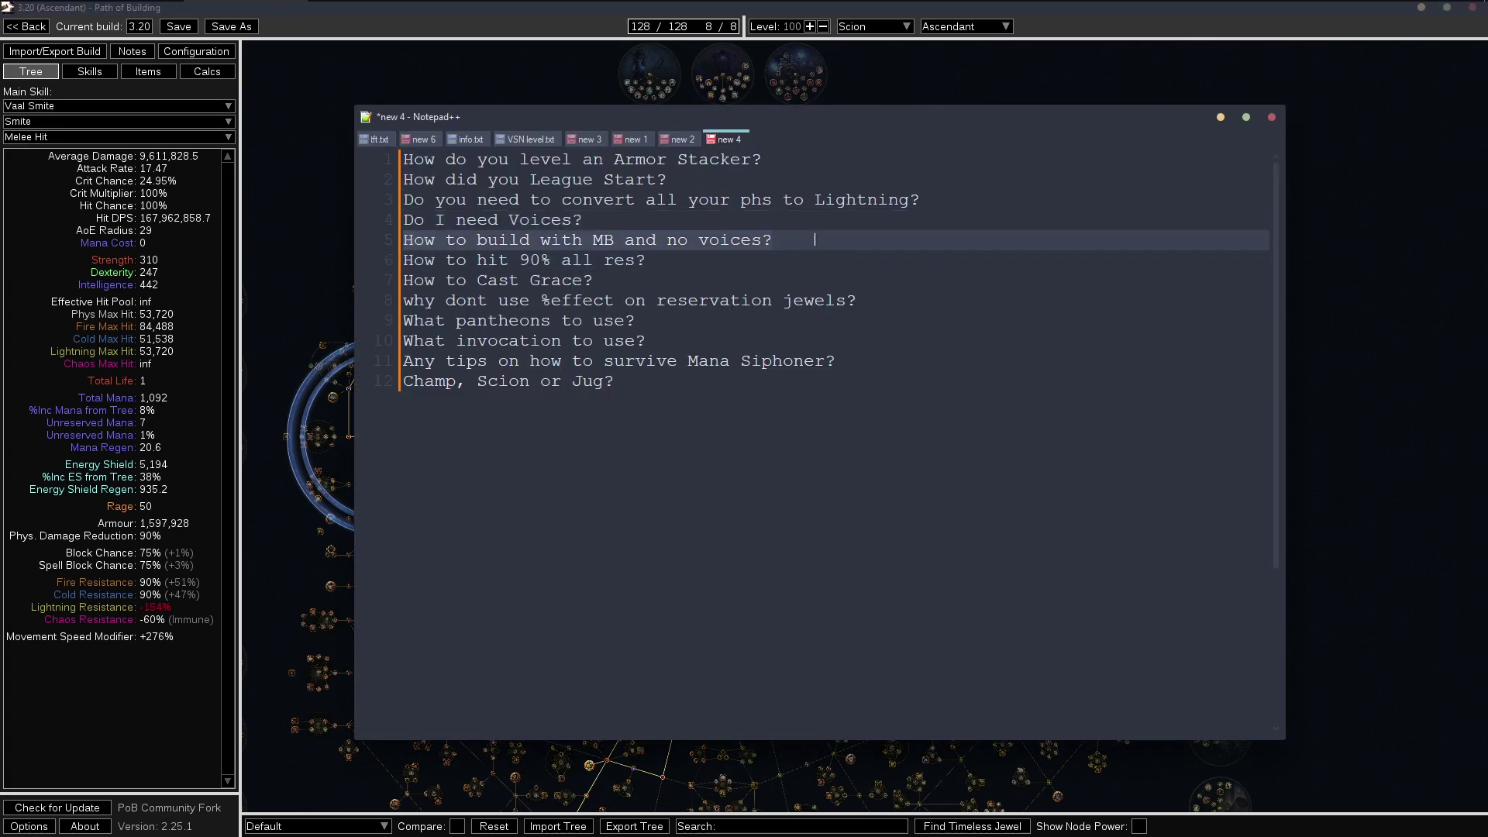
- Switch to Path of Building, open the "3.20 armour stacker - Pre MB" build and review its socket groups and equipped items
{"action": "left_click", "coordinate": [327, 169]}
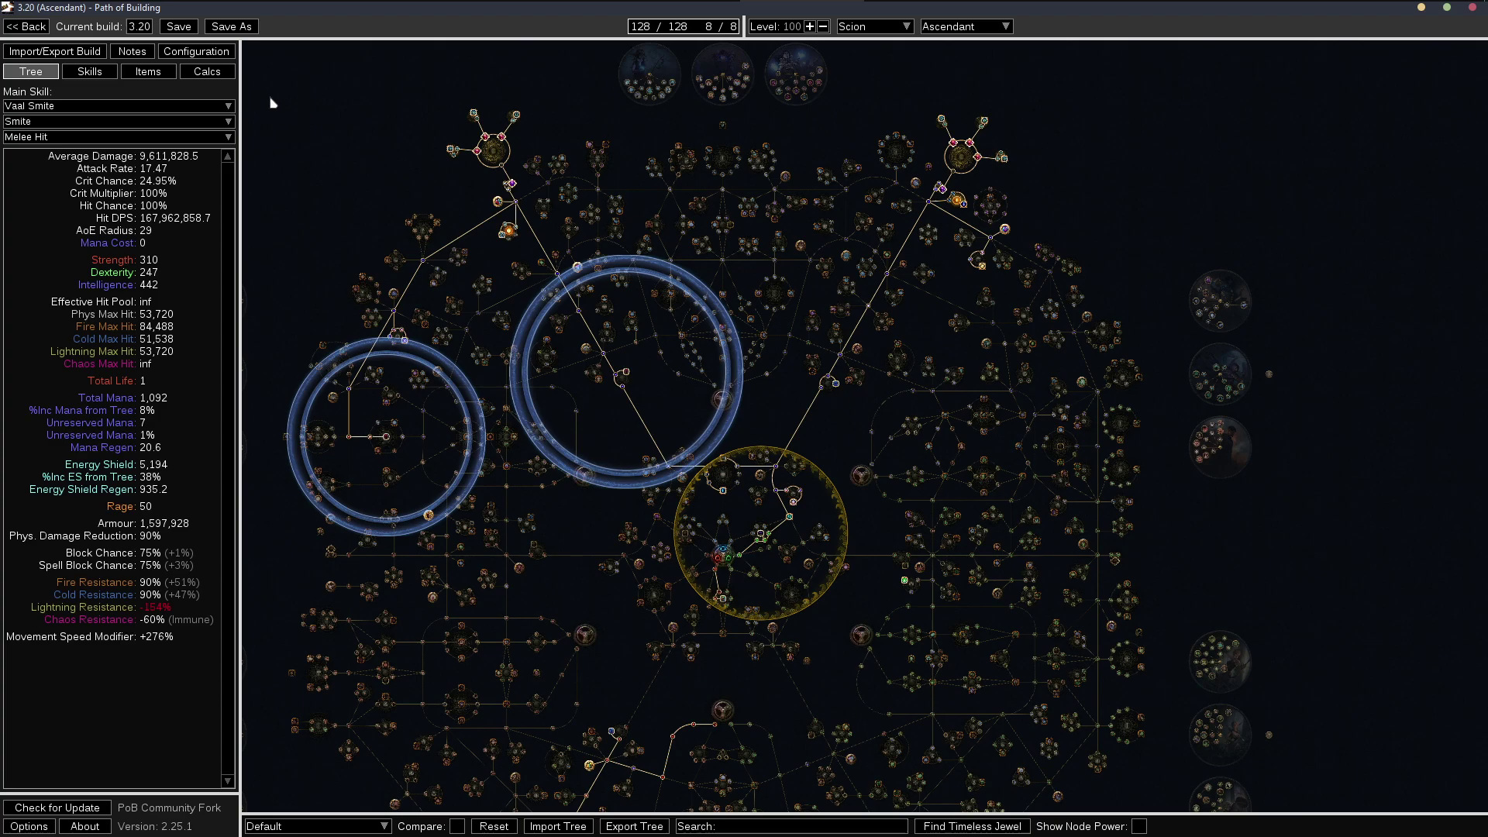
{"action": "left_click_drag", "start_coordinate": [375, 152], "coordinate": [419, 121]}
{"action": "left_click", "coordinate": [31, 27]}
{"action": "left_click", "coordinate": [721, 451]}
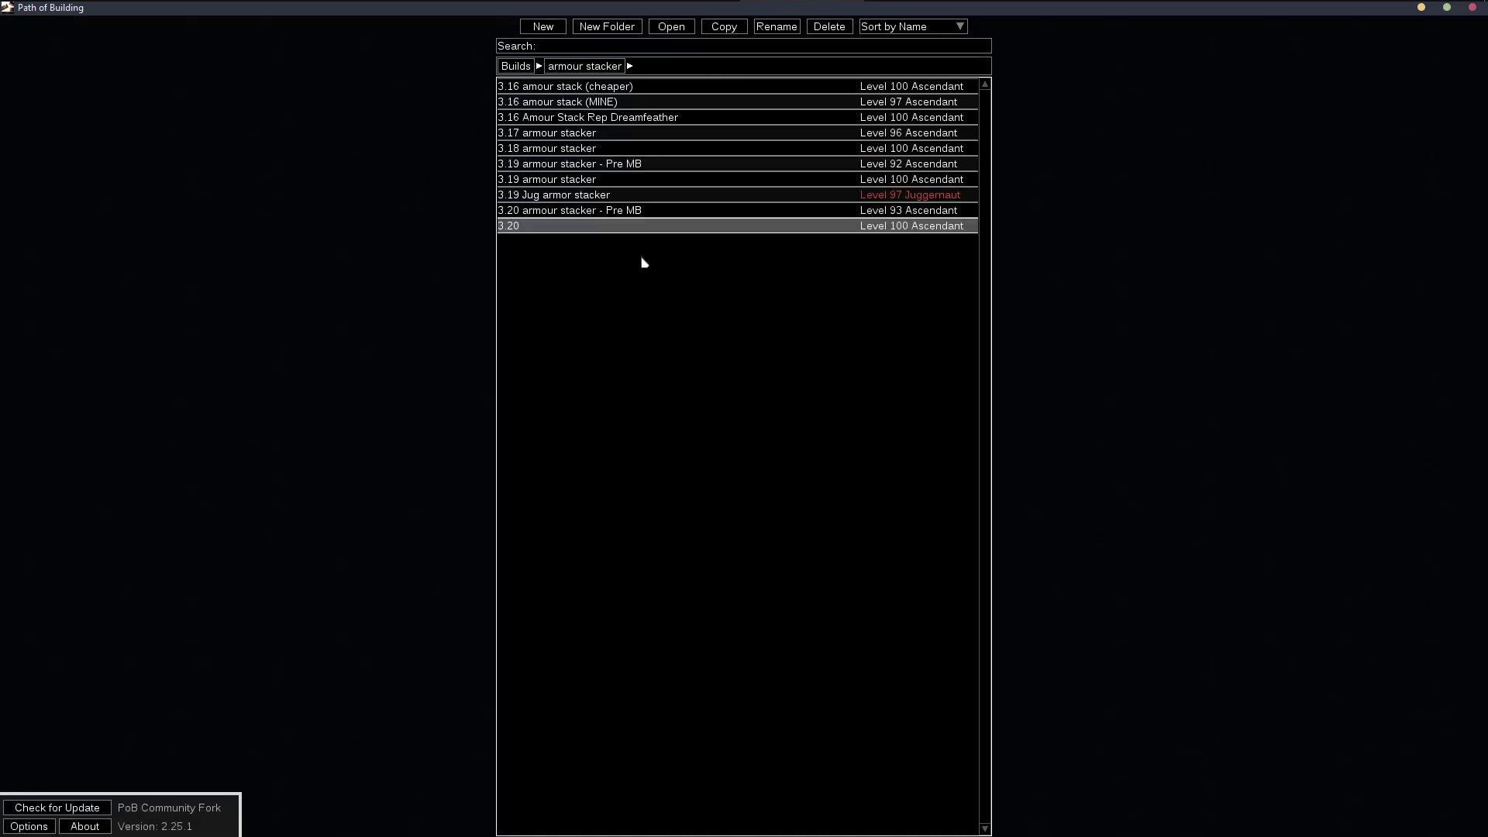
{"action": "double_click", "coordinate": [593, 216]}
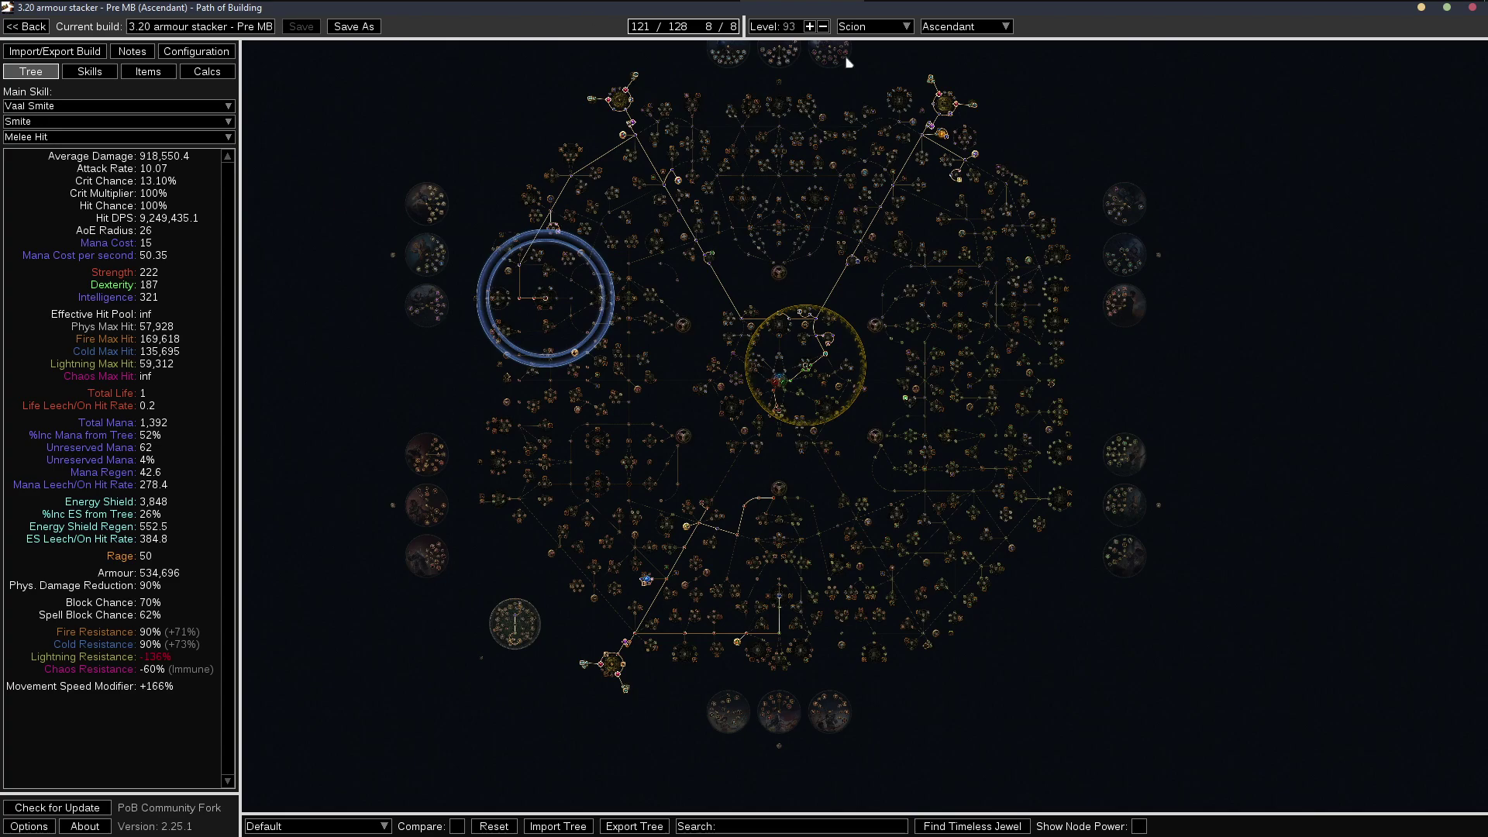
{"action": "left_click", "coordinate": [90, 75]}
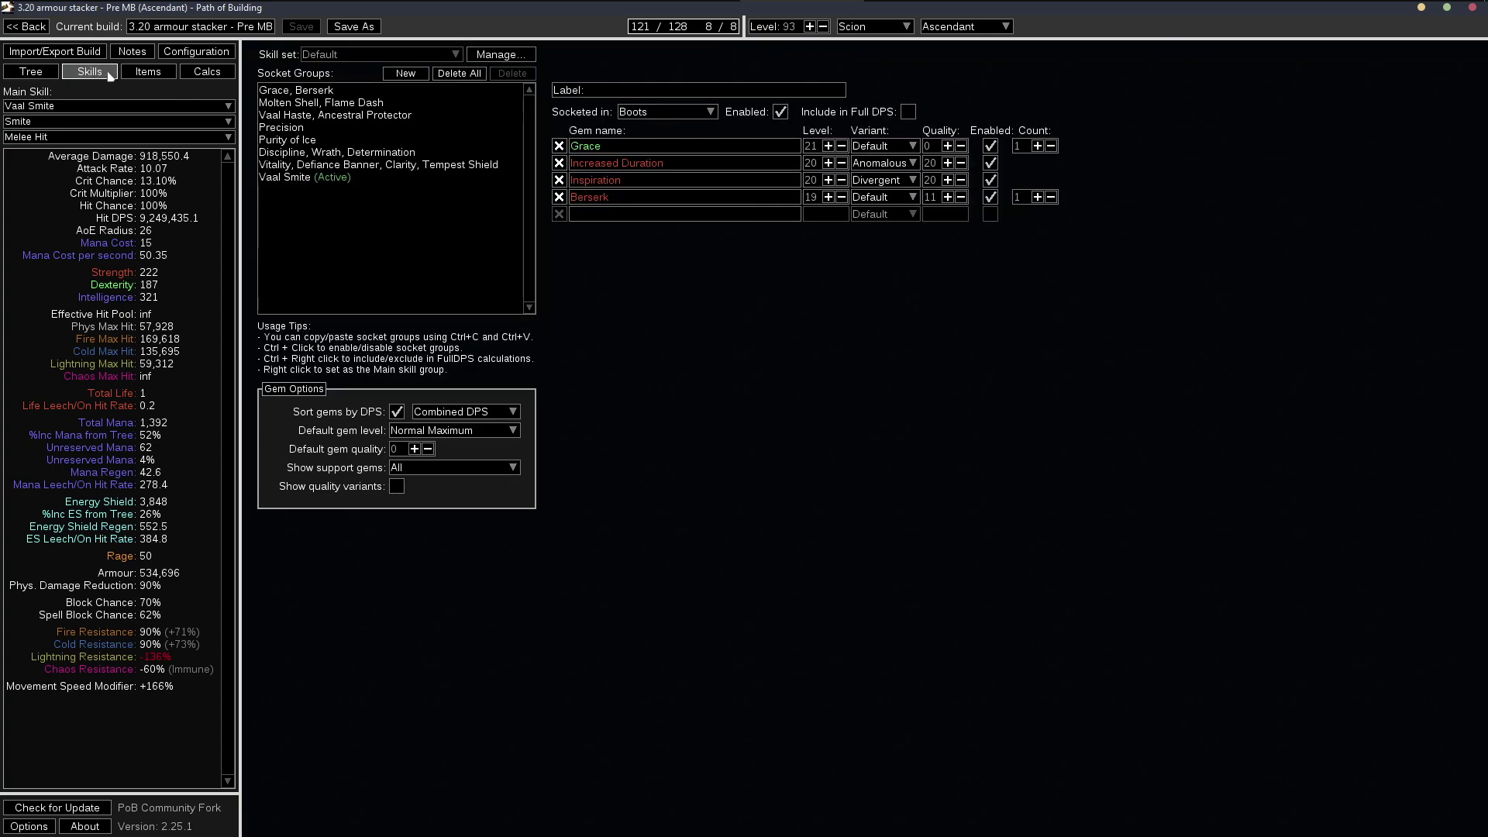
{"action": "left_click", "coordinate": [148, 71]}
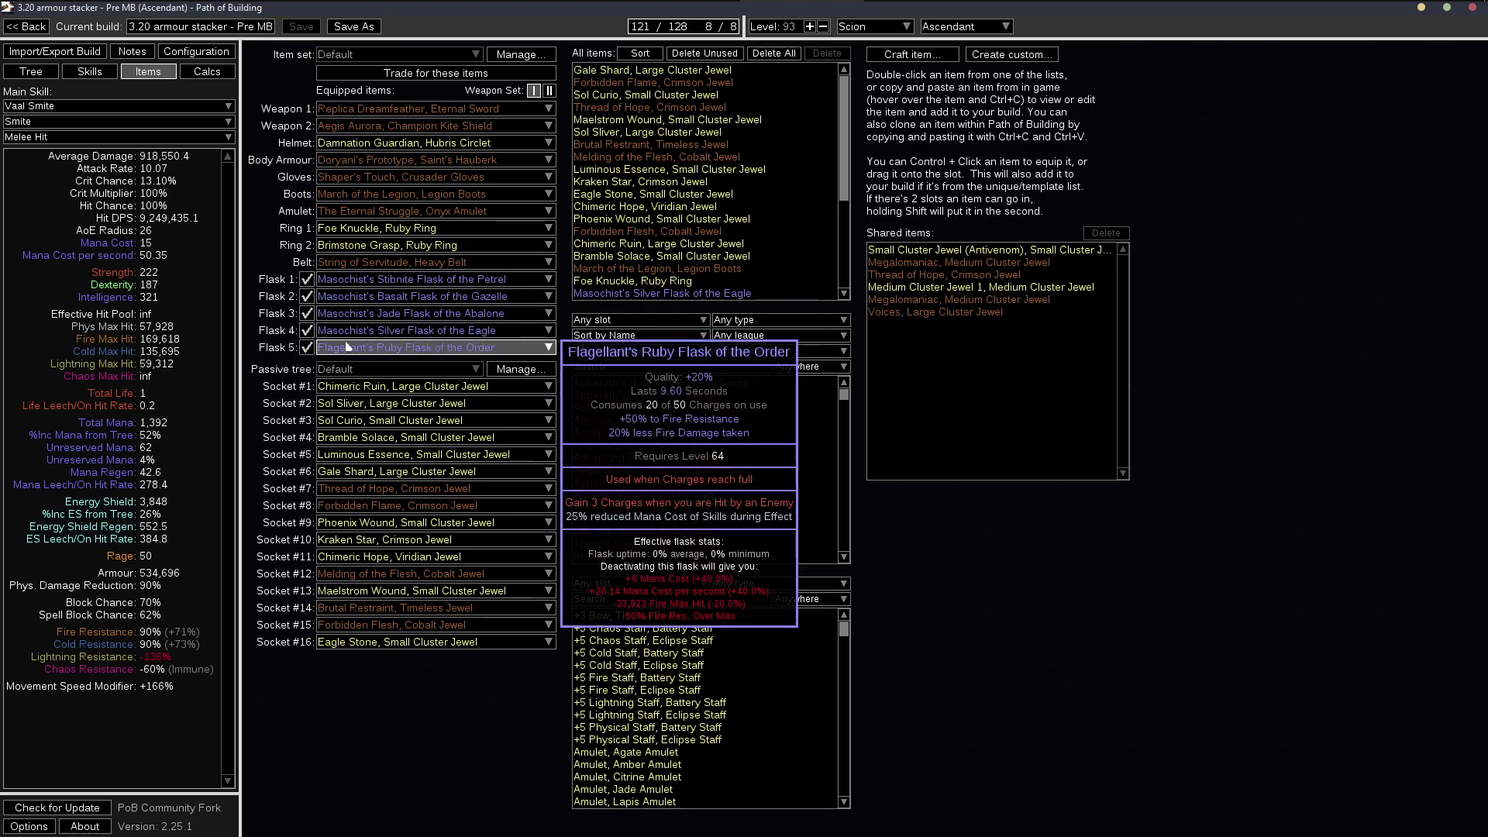
- Close the Pre MB build, reopen the level 100 Ascendant build named 3.20 and inspect its equipped items
{"action": "left_click", "coordinate": [26, 27]}
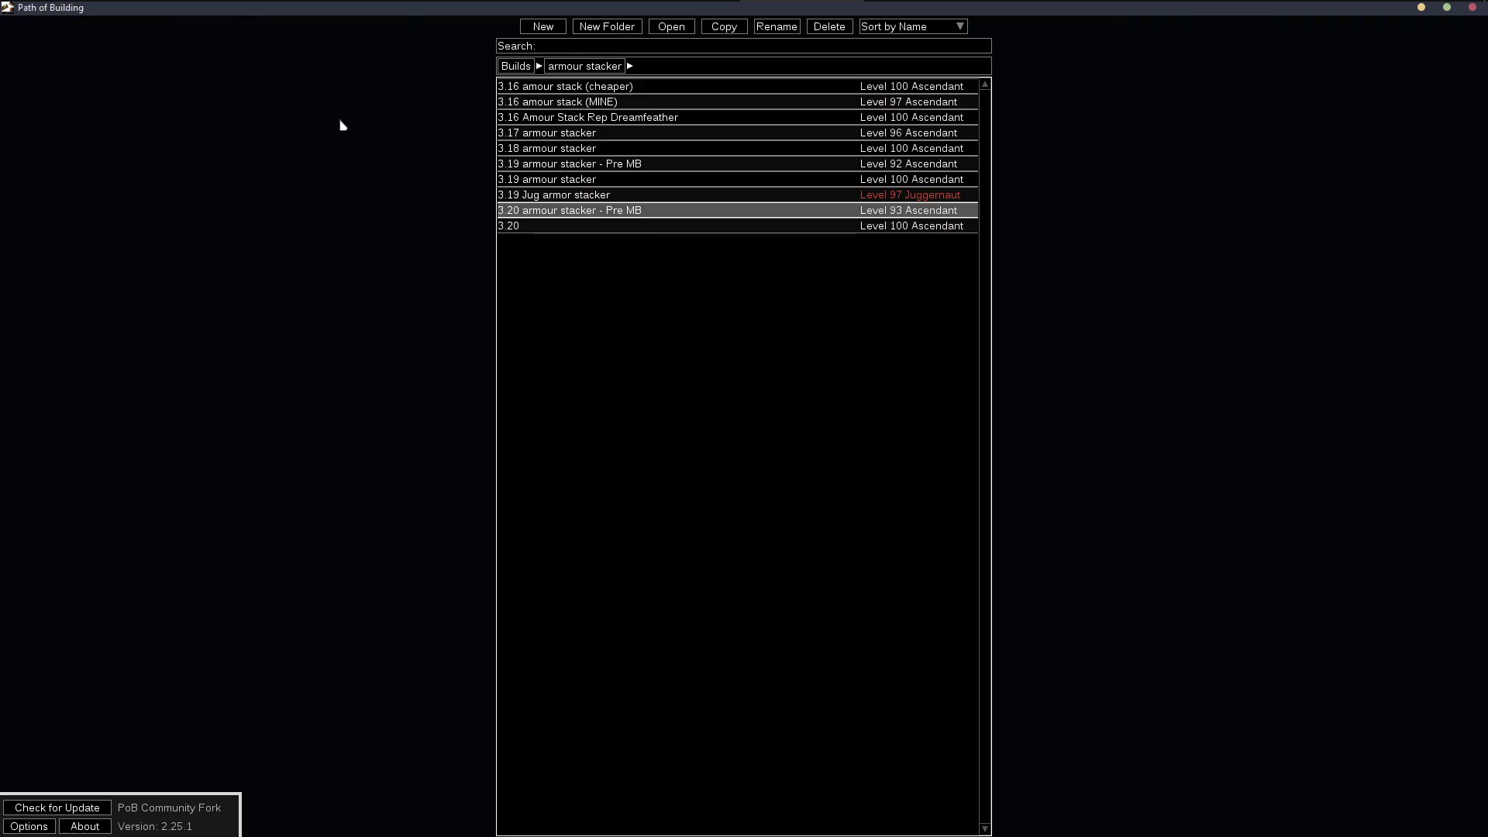
{"action": "left_click", "coordinate": [536, 228]}
{"action": "double_click", "coordinate": [526, 228]}
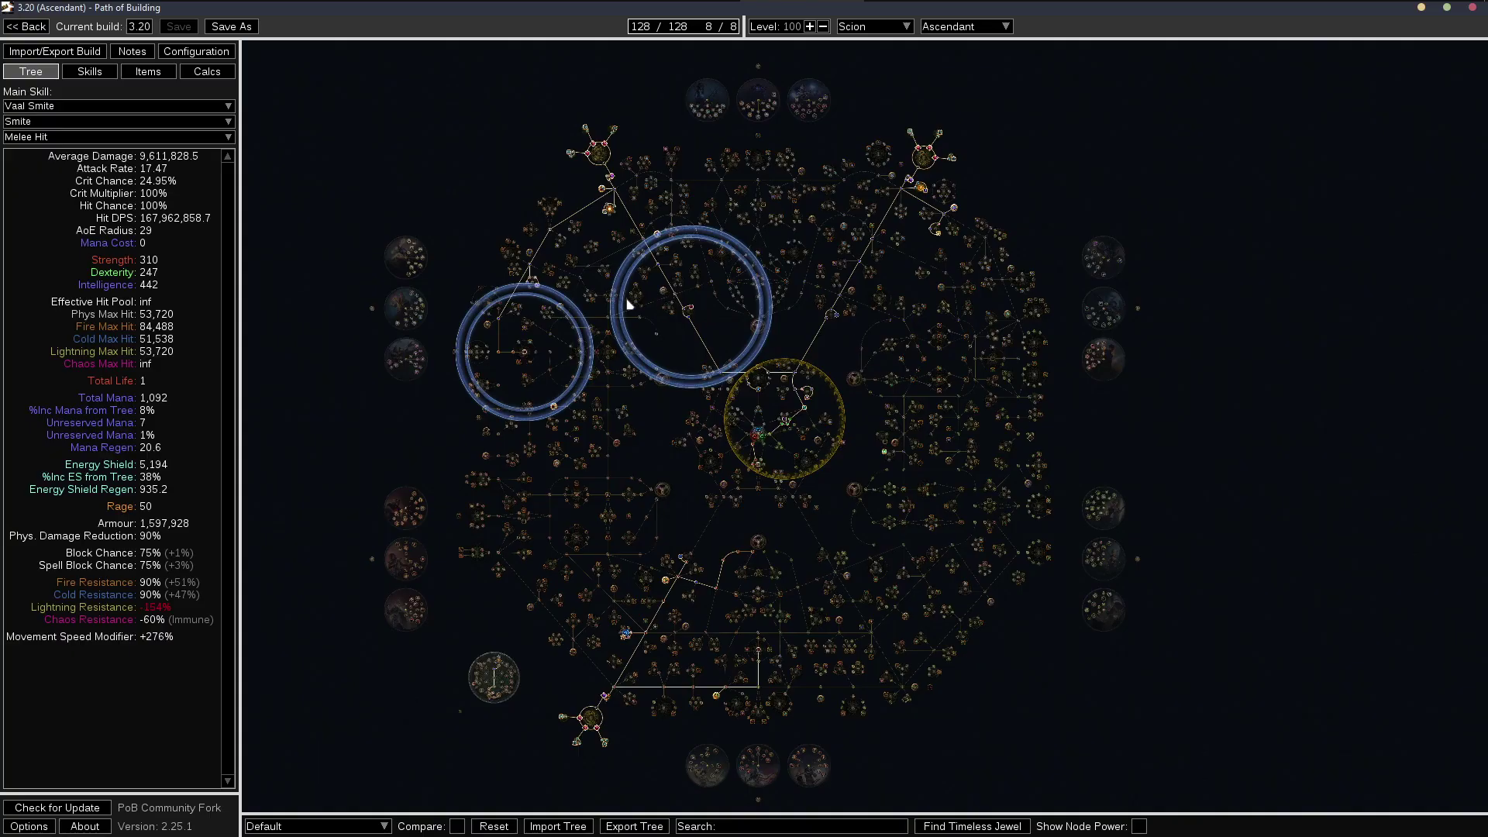
{"action": "left_click", "coordinate": [134, 75]}
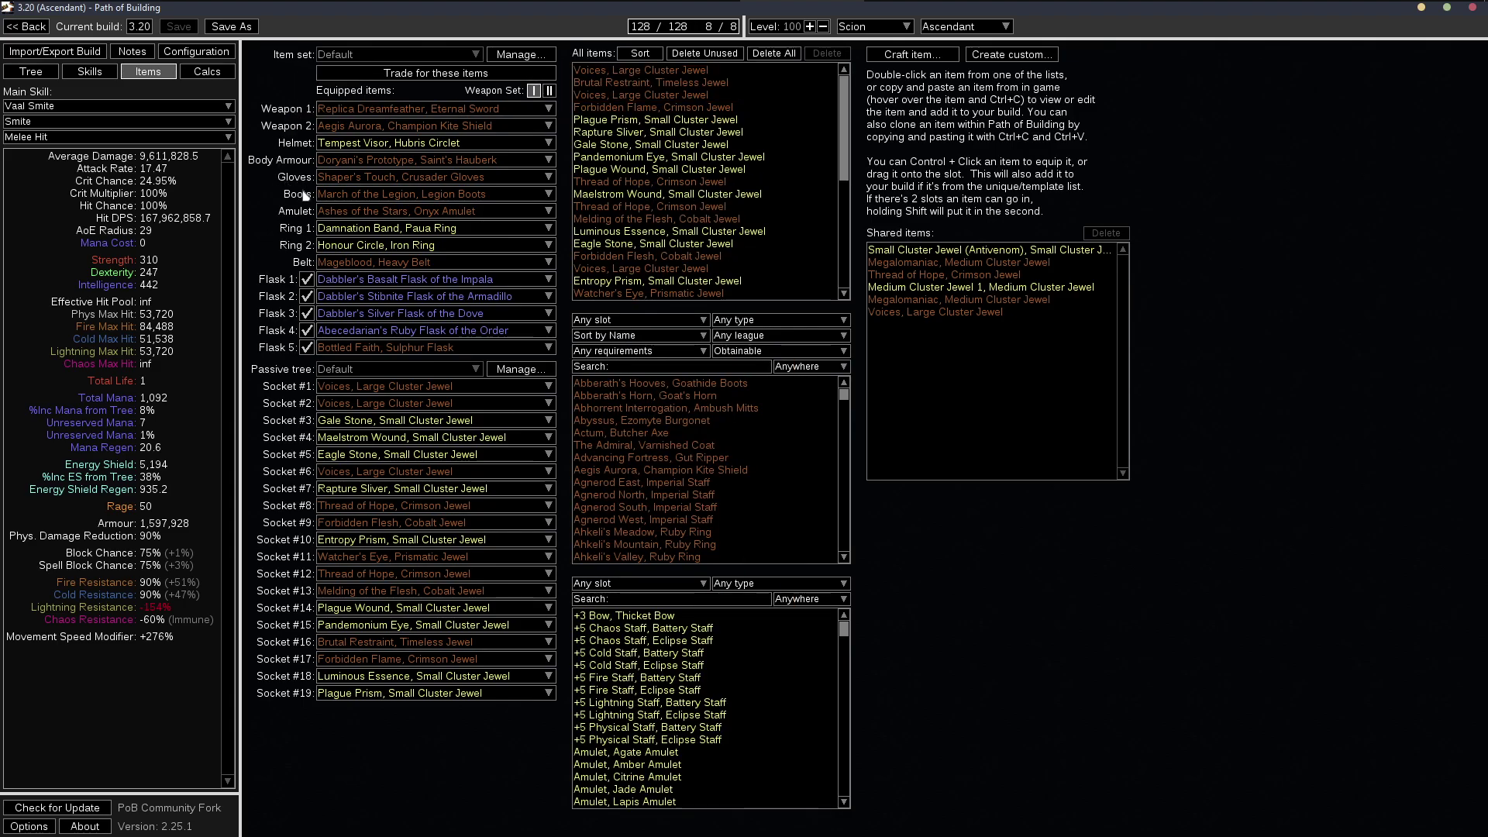
{"action": "mouse_move", "coordinate": [348, 220]}
- Unallocate one Introspection node in each of the three Voices clusters on the passive tree
{"action": "left_click", "coordinate": [46, 72]}
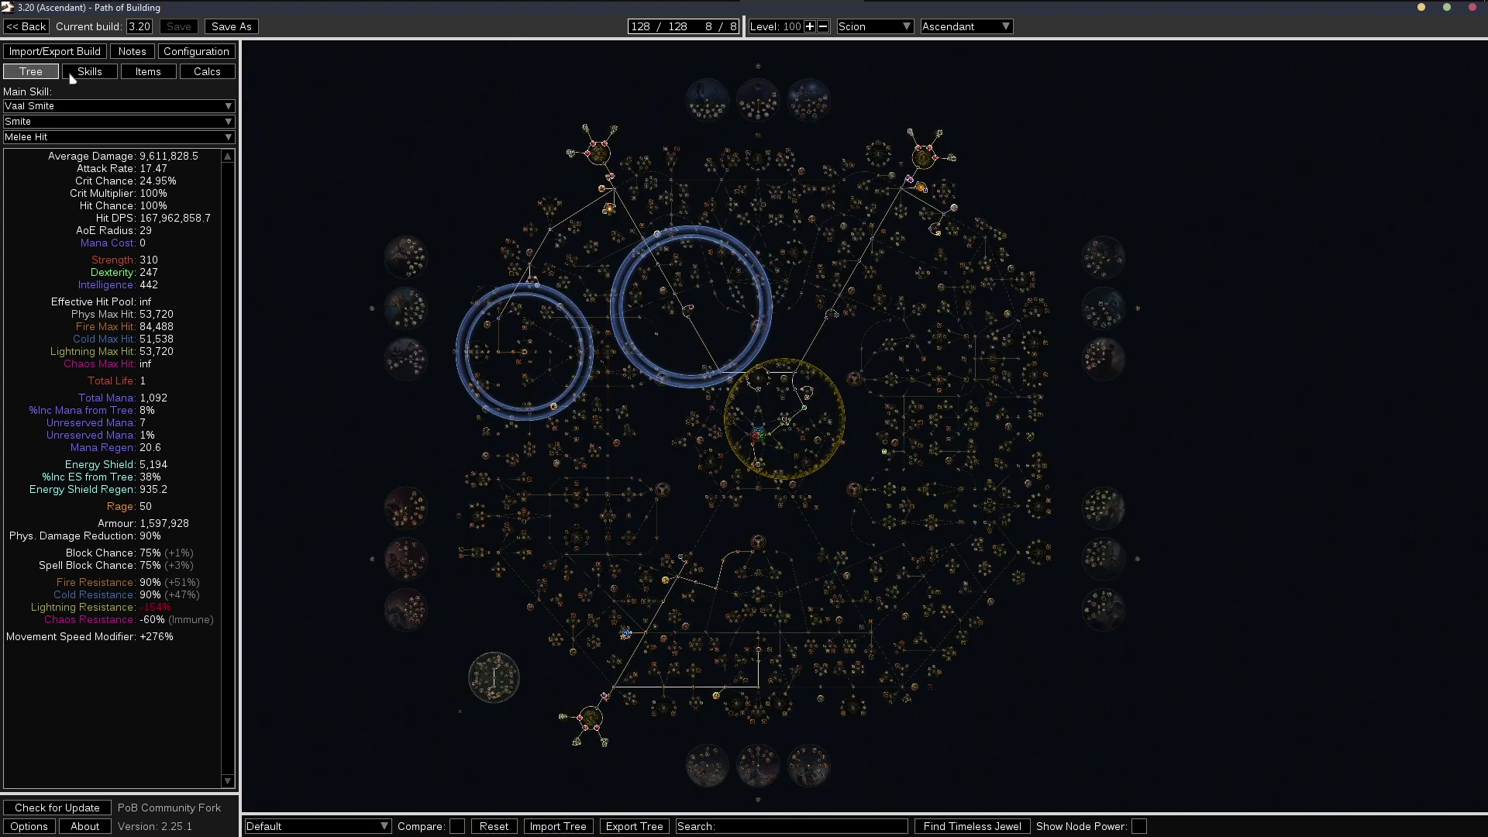
{"action": "left_click", "coordinate": [587, 130]}
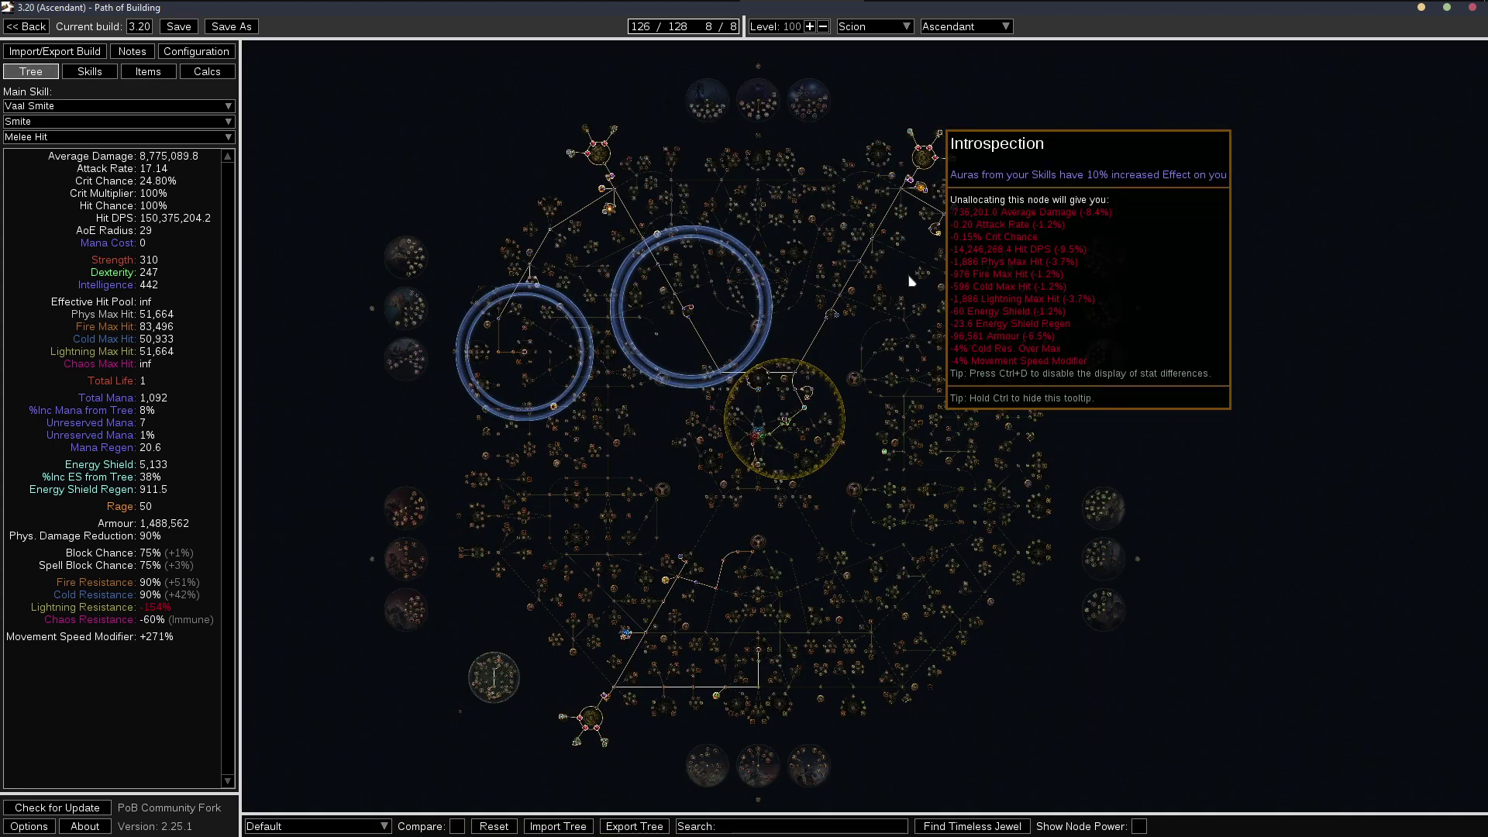
{"action": "left_click", "coordinate": [581, 745]}
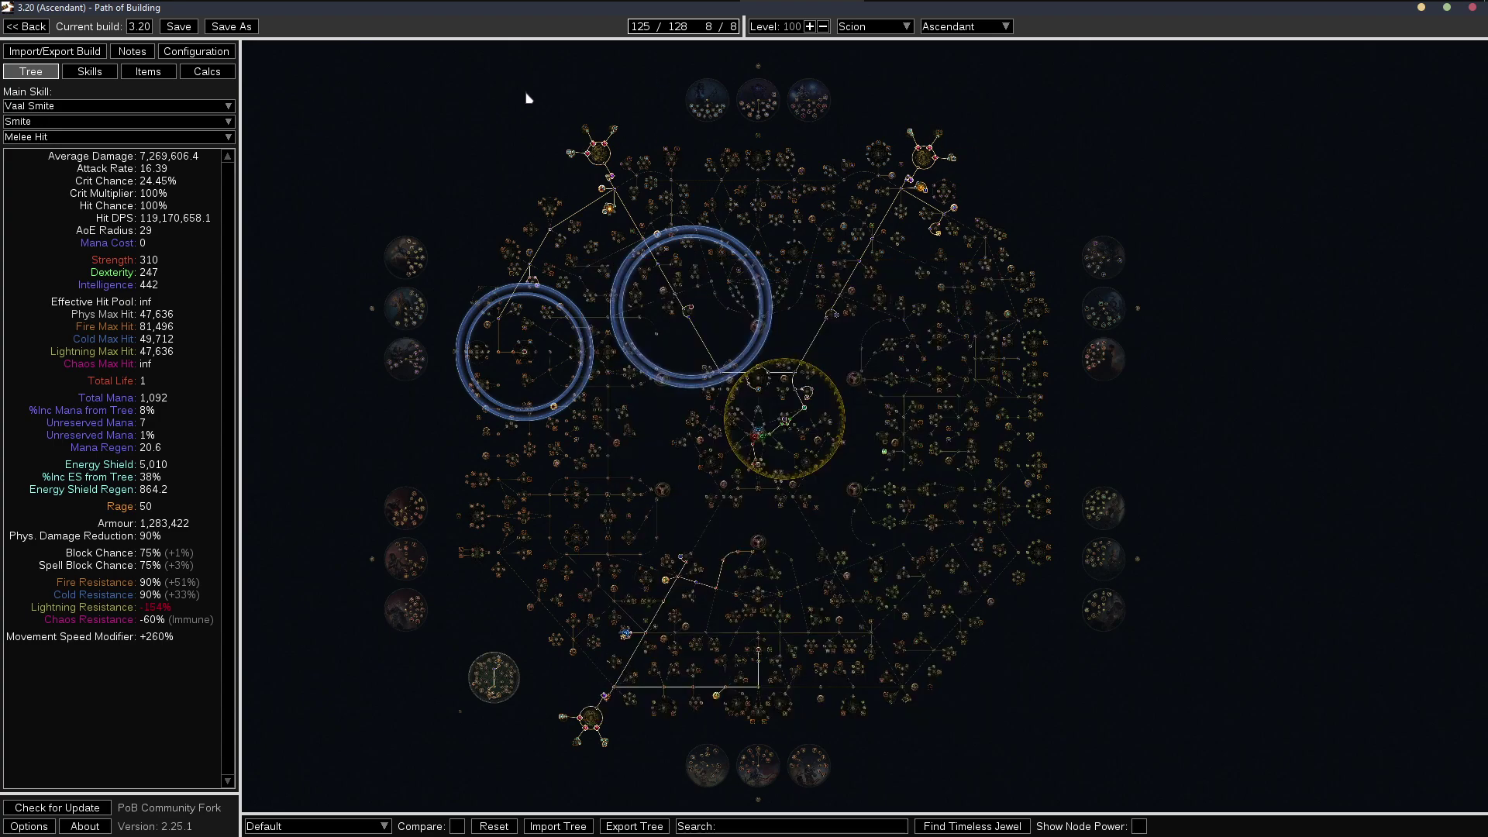
- Set the calculation details to the Purity of Ice, Wrath, Determination group and check its aura effect with the reduced tree
{"action": "left_click", "coordinate": [203, 73]}
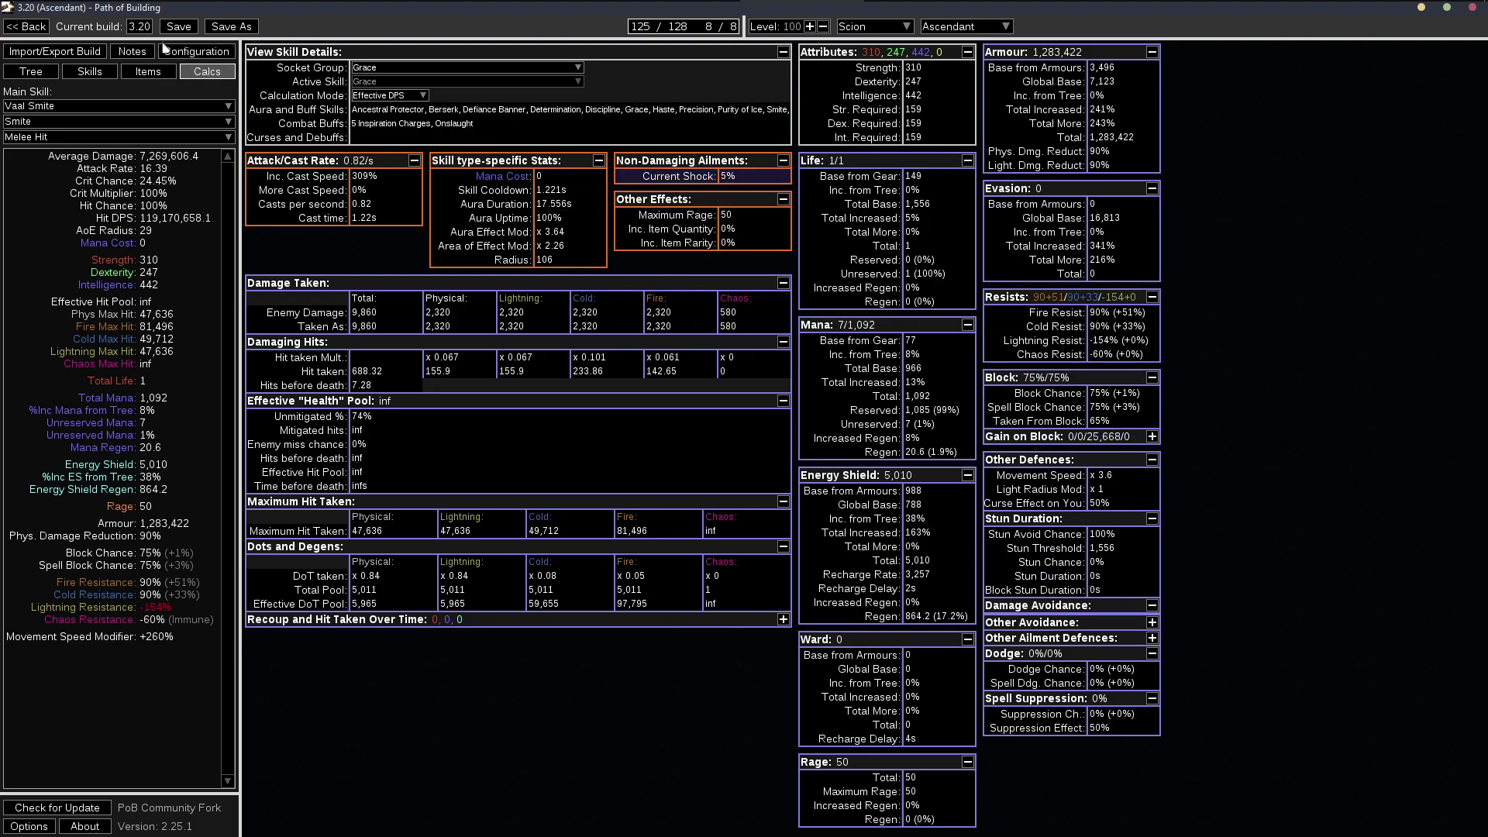
{"action": "left_click", "coordinate": [387, 68]}
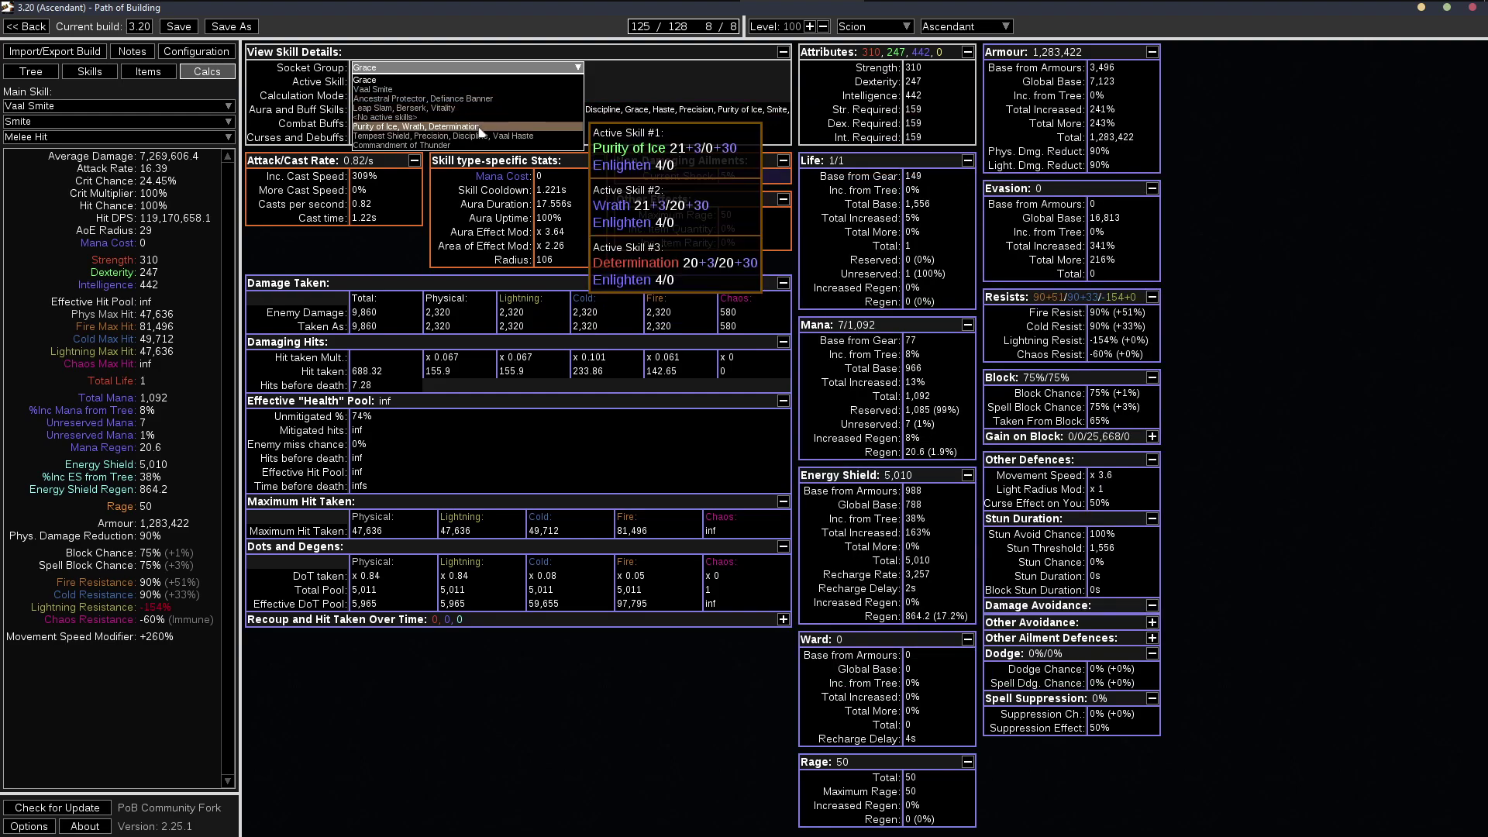
{"action": "left_click", "coordinate": [481, 133]}
{"action": "mouse_move", "coordinate": [568, 199]}
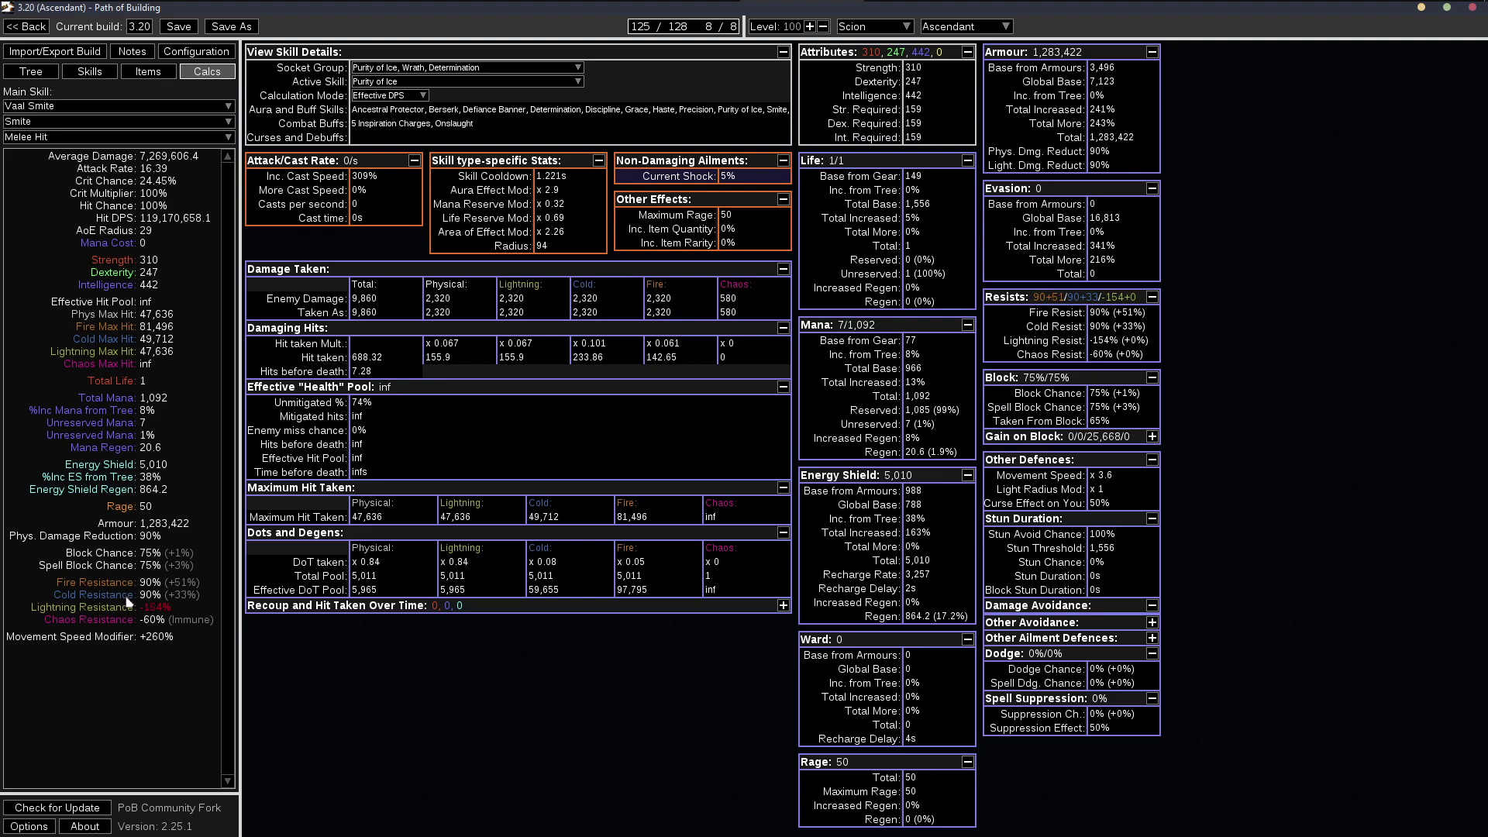
- Inspect the Tempest Visor helmet, set the helmet slot to None to compare the stats, and equip the Tempest Visor again
{"action": "left_click", "coordinate": [147, 71]}
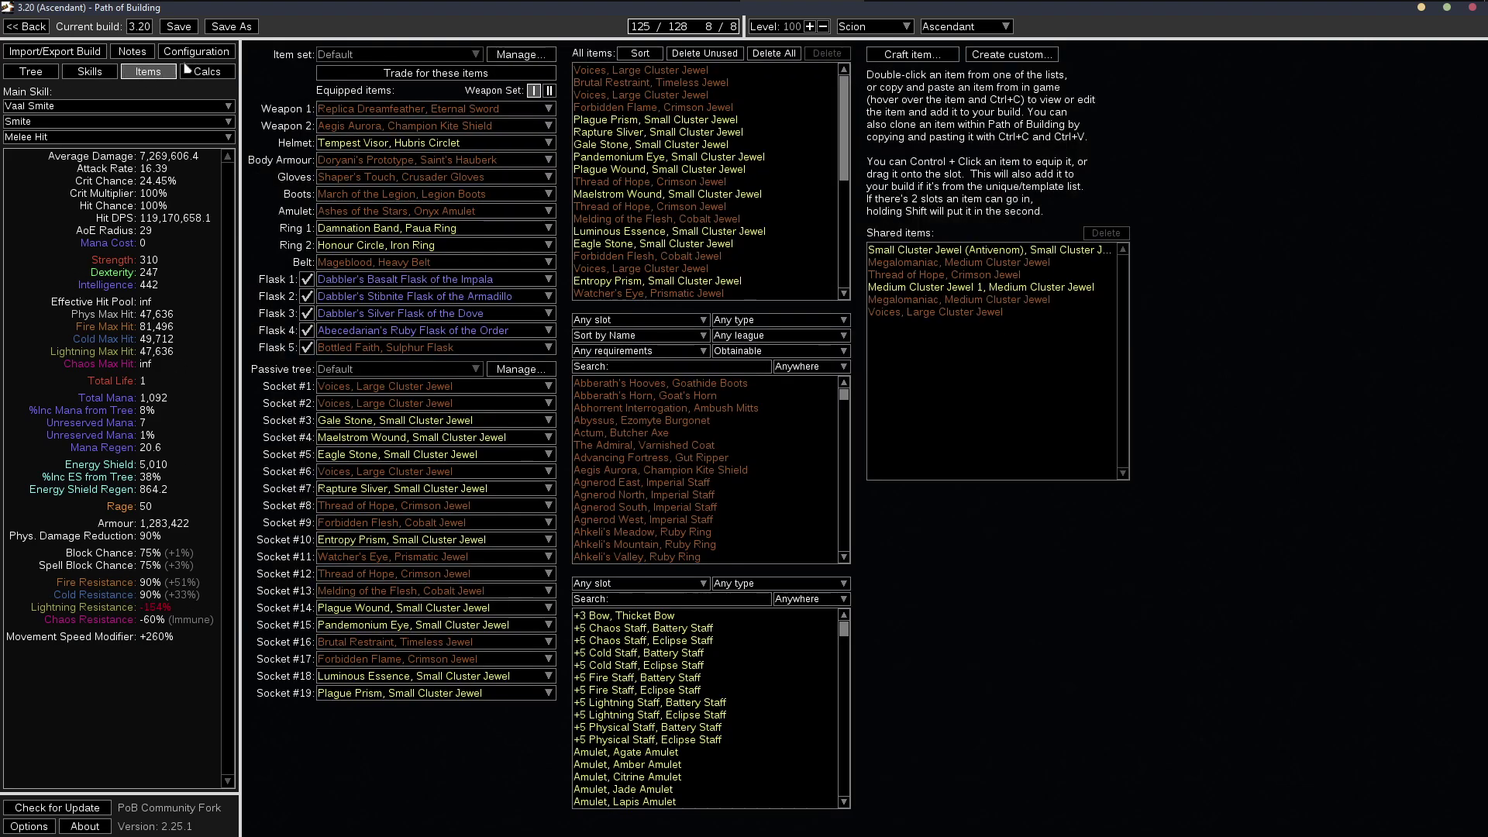
{"action": "mouse_move", "coordinate": [419, 147]}
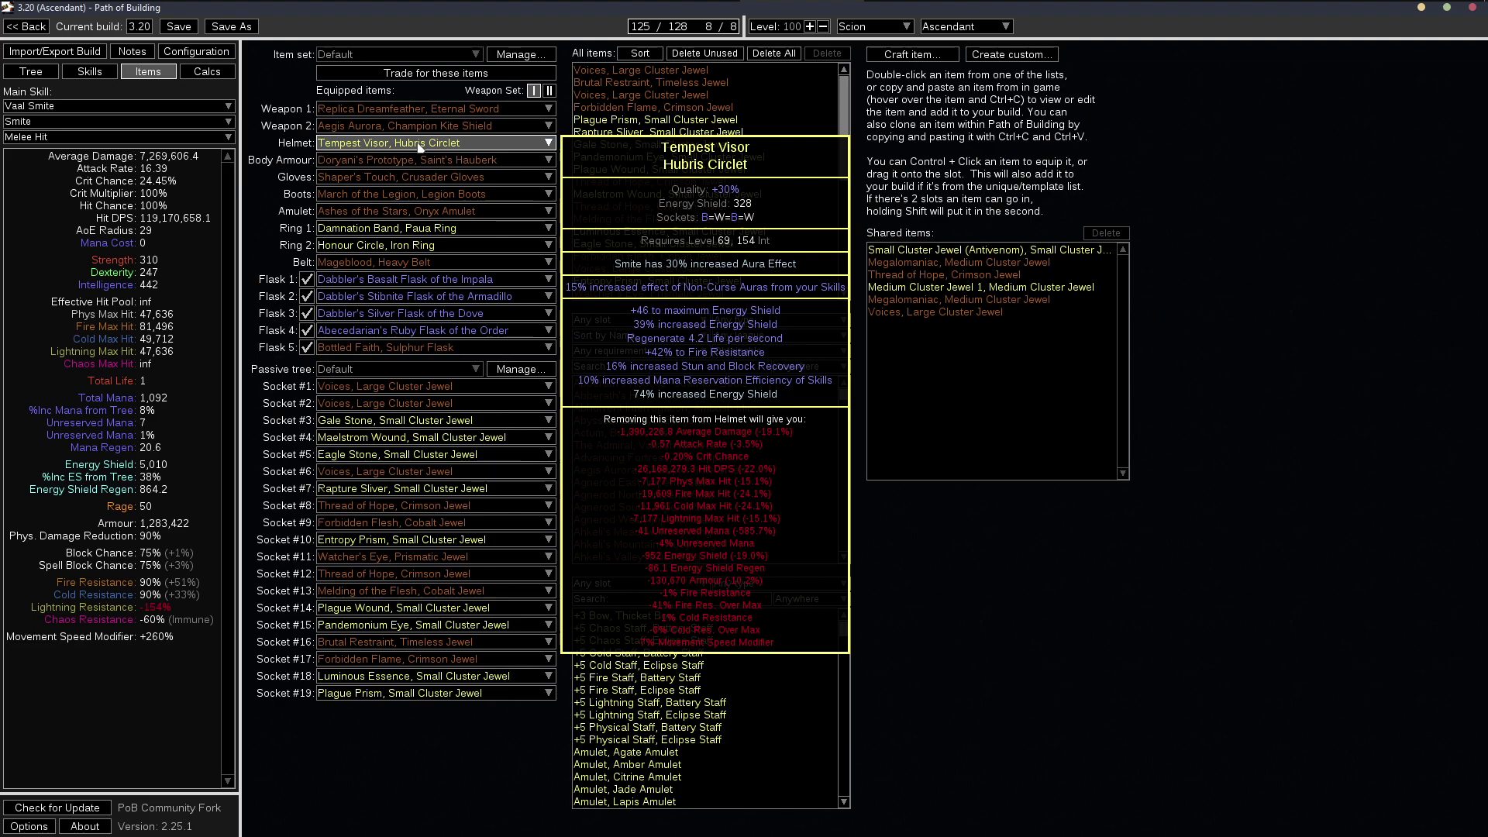
{"action": "left_click", "coordinate": [420, 144]}
{"action": "left_click", "coordinate": [333, 158]}
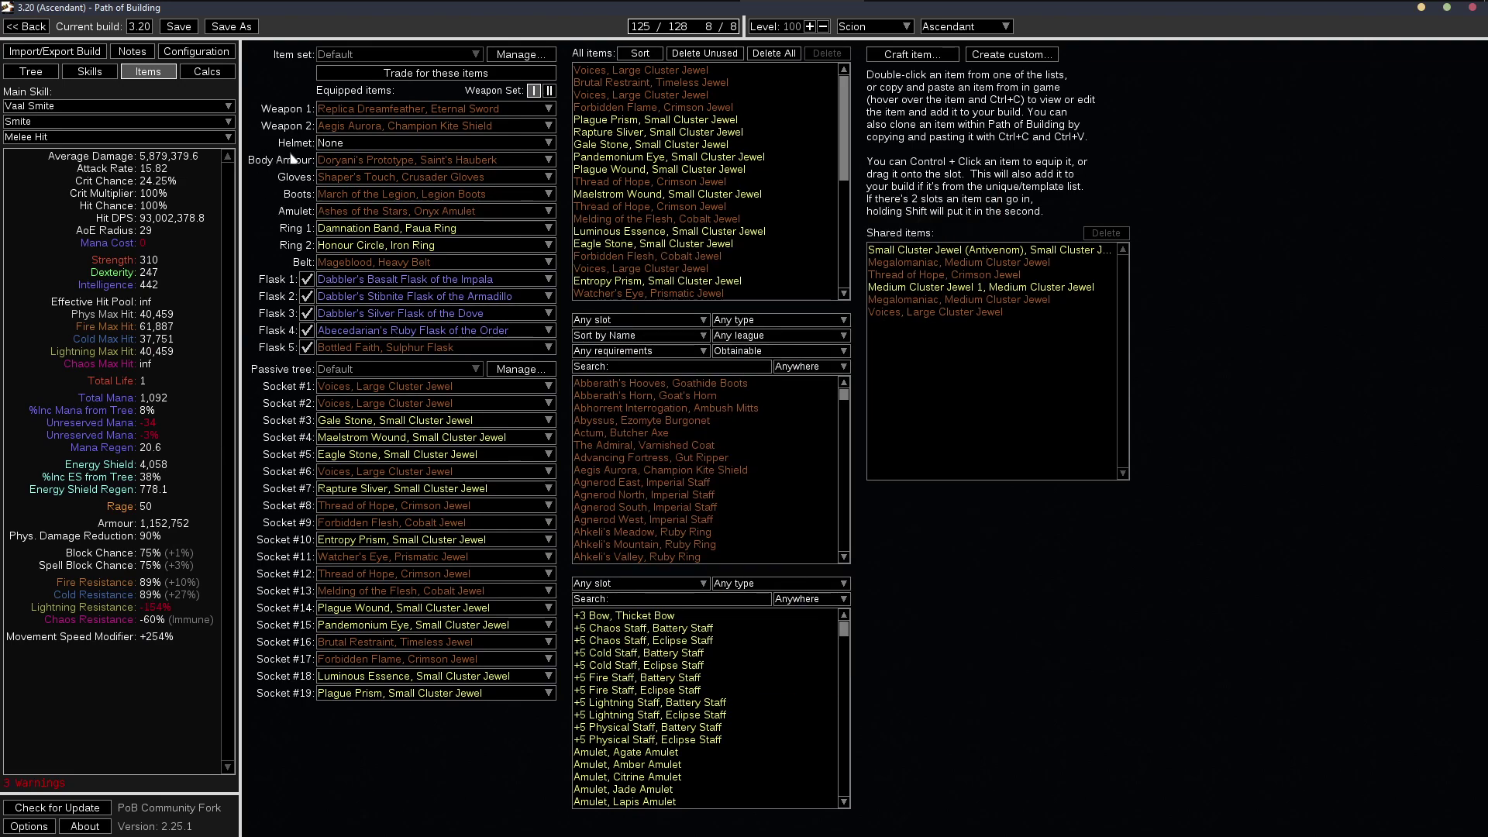
{"action": "mouse_move", "coordinate": [342, 200]}
{"action": "left_click", "coordinate": [360, 146]}
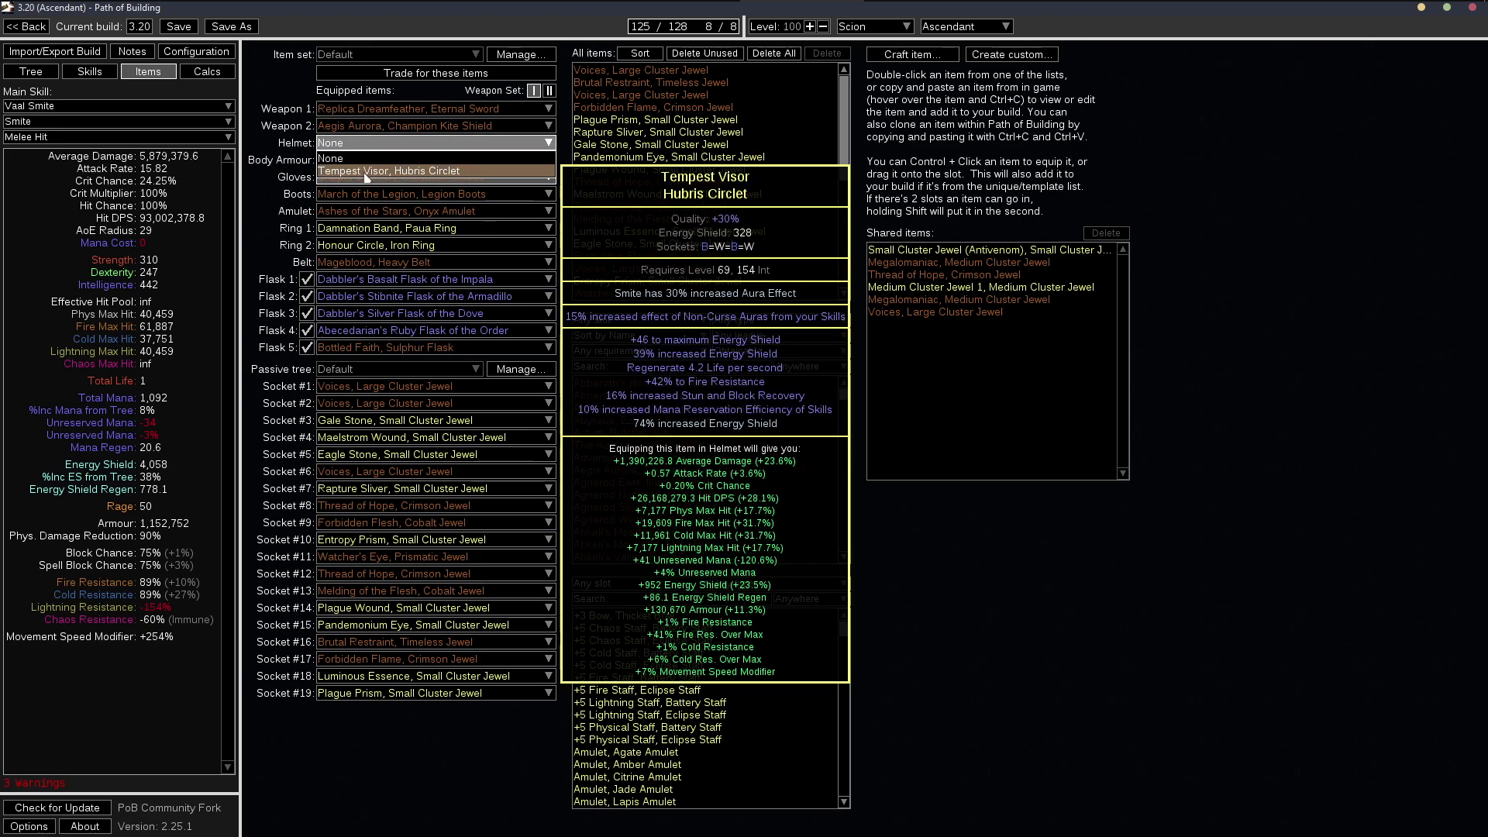
{"action": "left_click", "coordinate": [367, 172]}
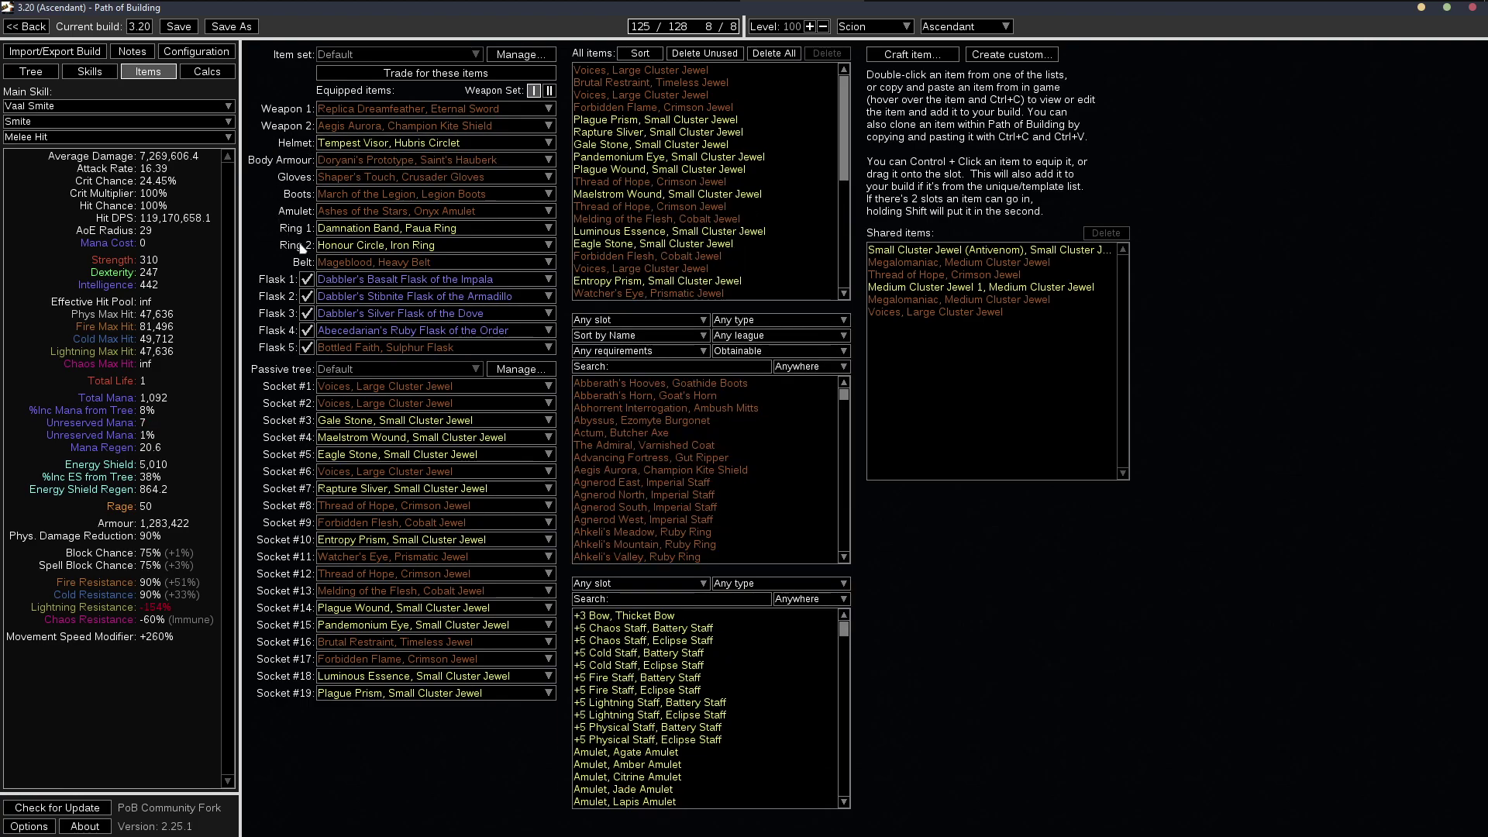
- Reallocate the Introspection node in the upper-left Voices cluster of the passive tree, then return to the equipped items
{"action": "mouse_move", "coordinate": [340, 236]}
{"action": "mouse_move", "coordinate": [343, 211]}
{"action": "left_click", "coordinate": [17, 75]}
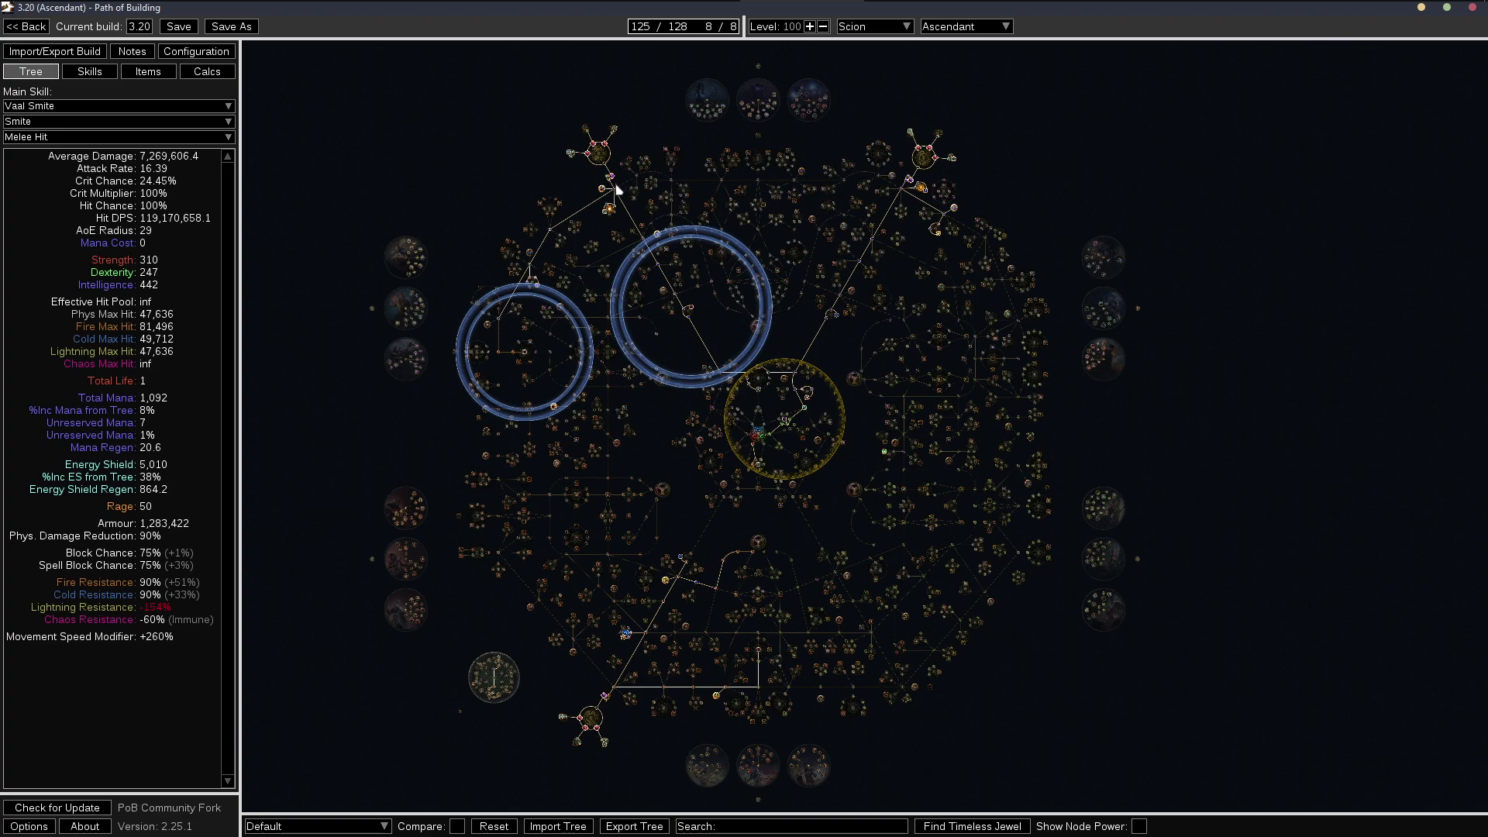
{"action": "mouse_move", "coordinate": [586, 131]}
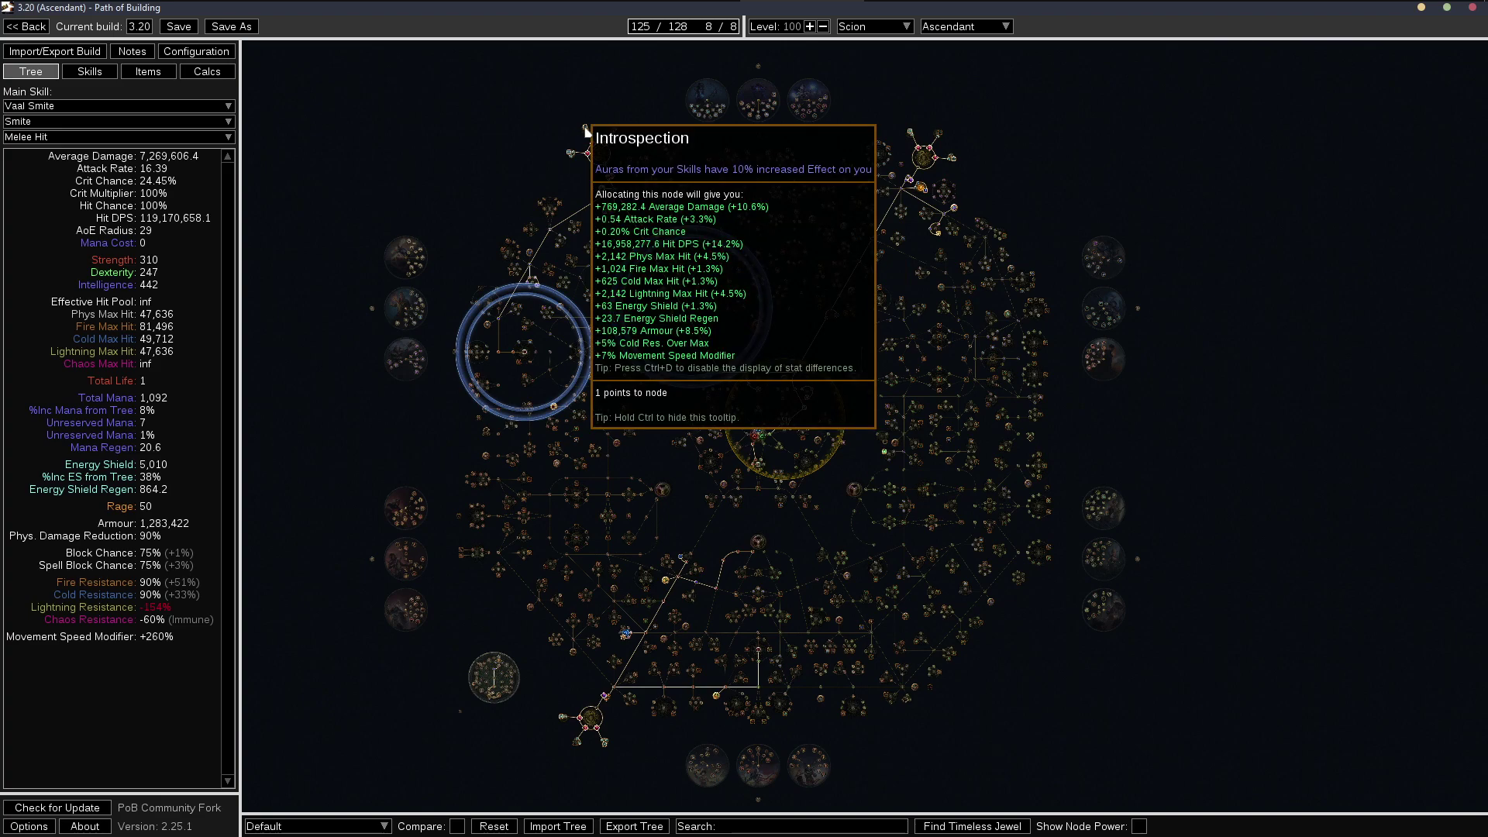
{"action": "left_click", "coordinate": [622, 163]}
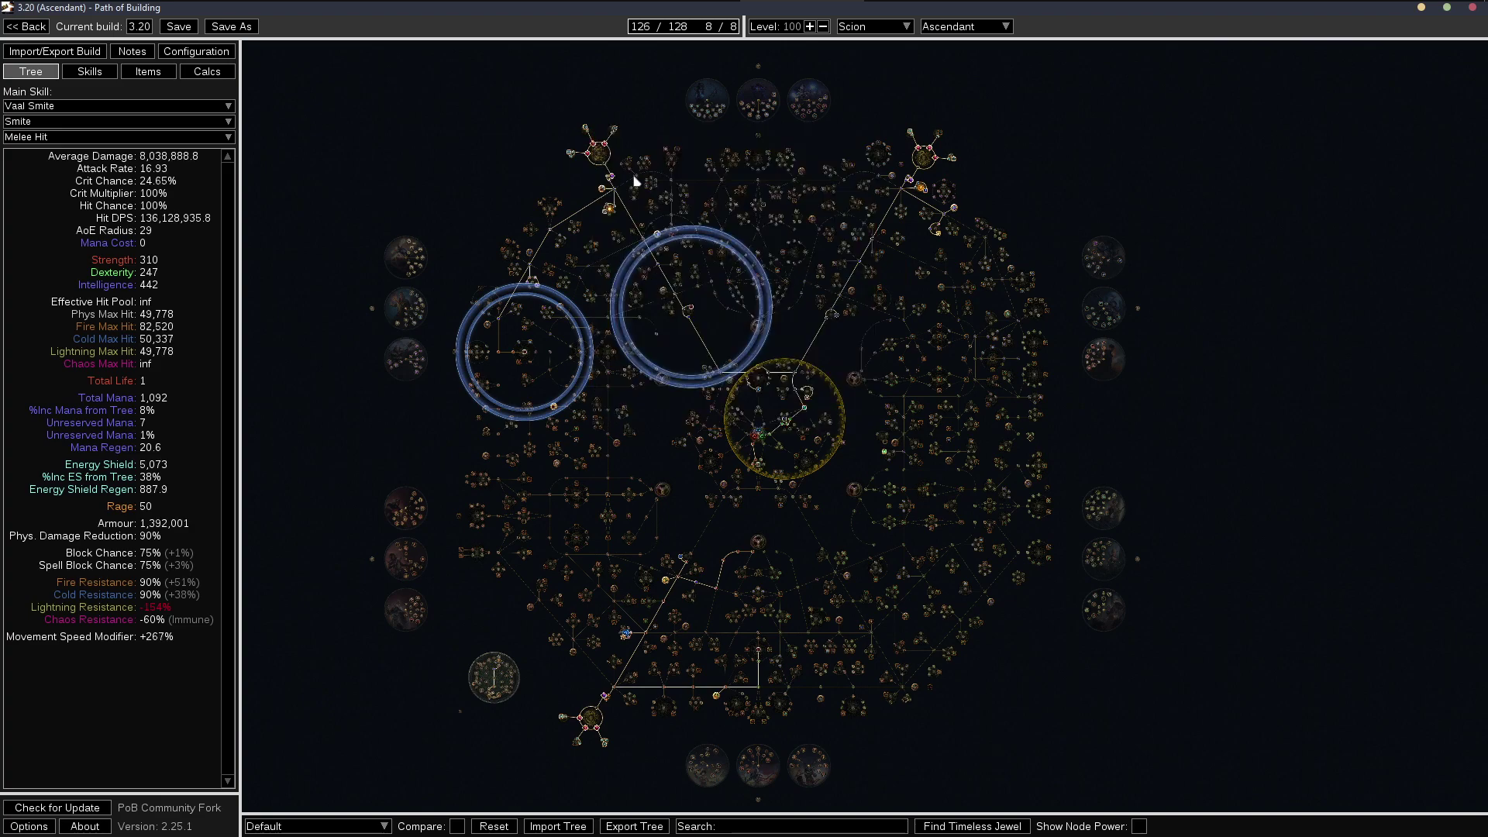
{"action": "left_click", "coordinate": [135, 77]}
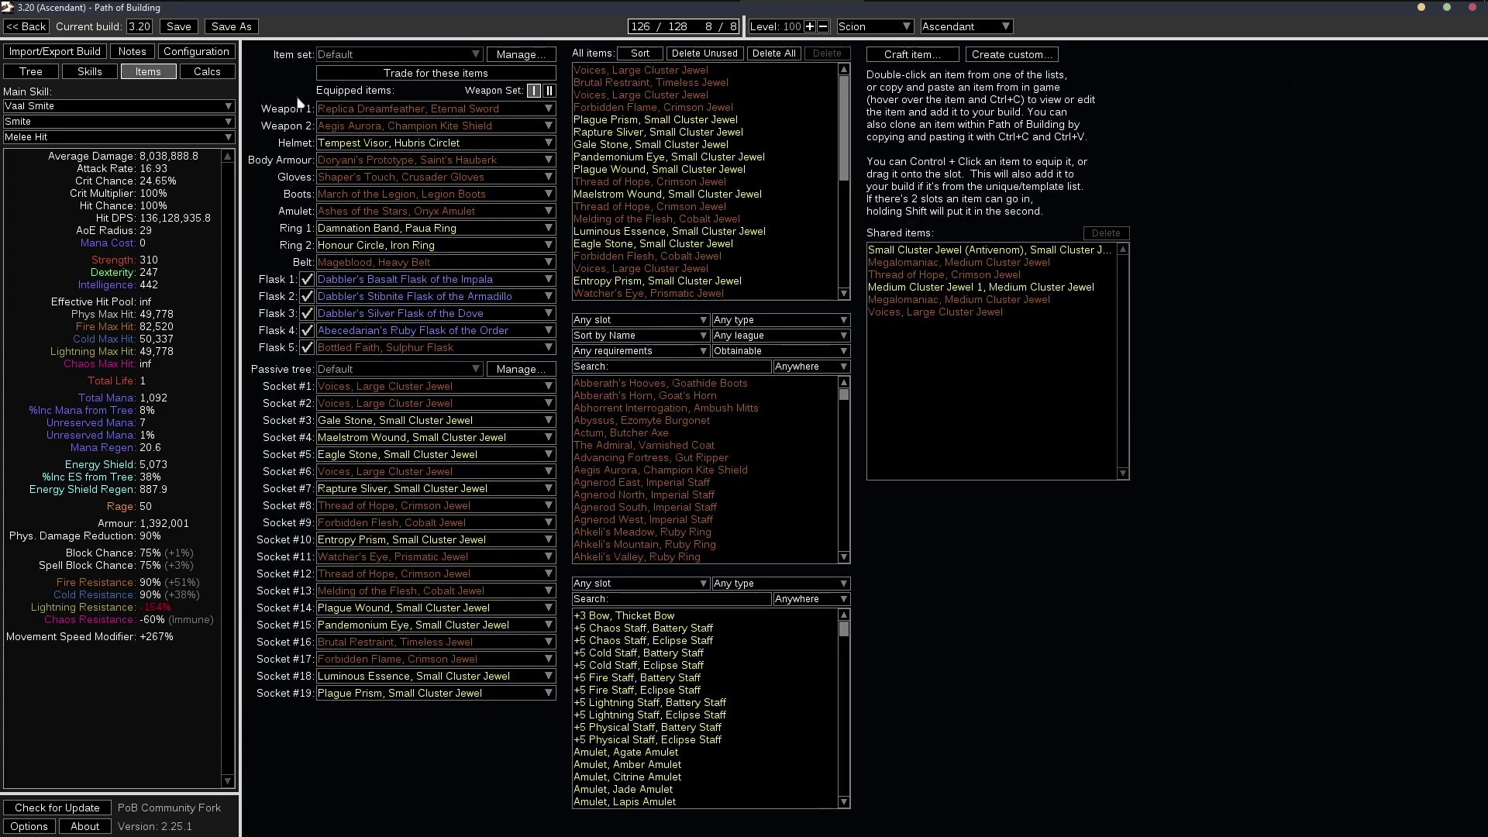
- Set the helmet slot to None and unallocate the three-node branch just inside the gold ring near the passive tree's centre
{"action": "left_click", "coordinate": [358, 142]}
{"action": "left_click", "coordinate": [359, 159]}
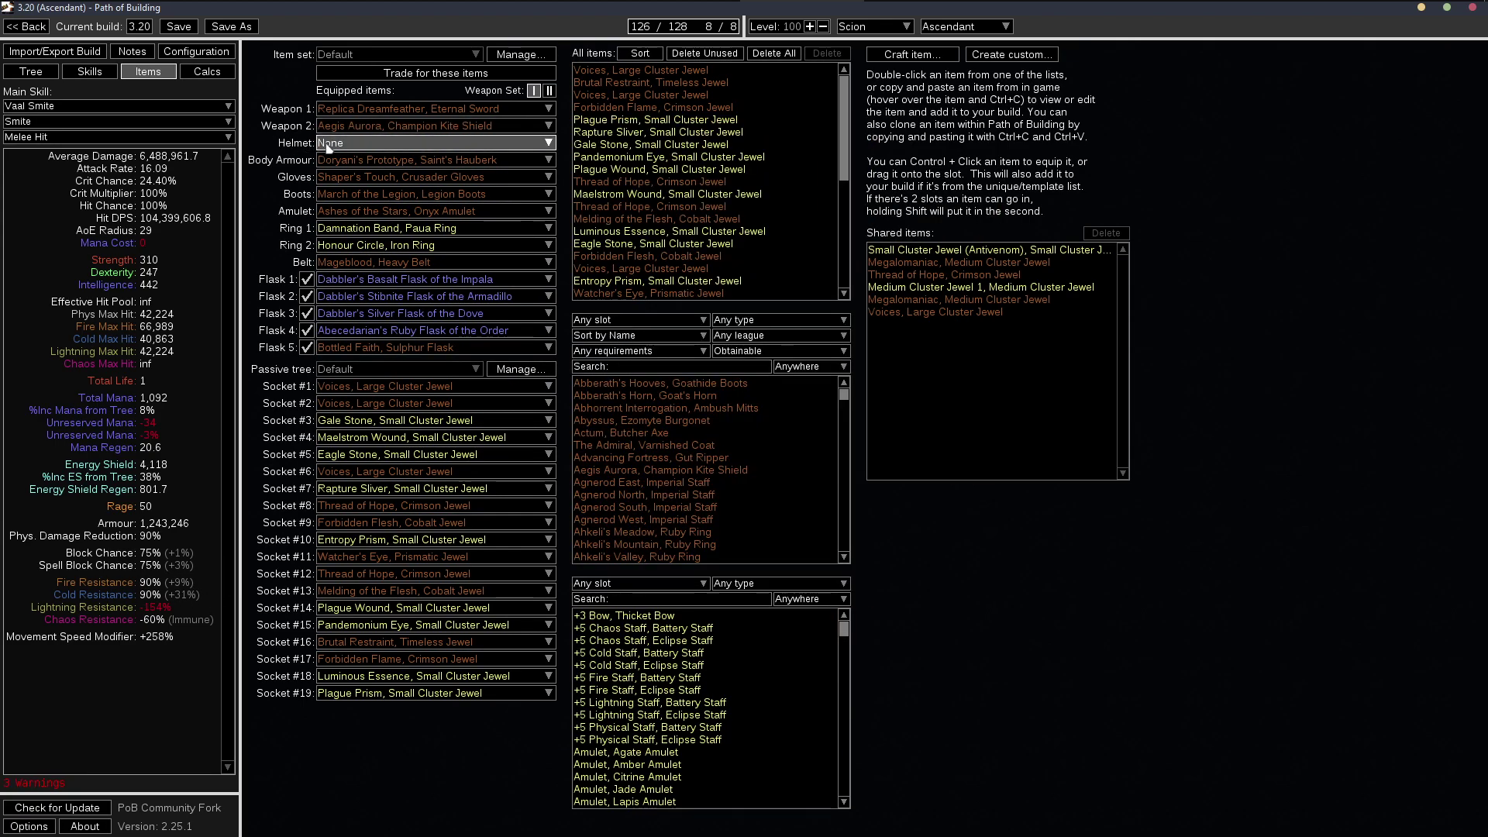
{"action": "left_click", "coordinate": [31, 71]}
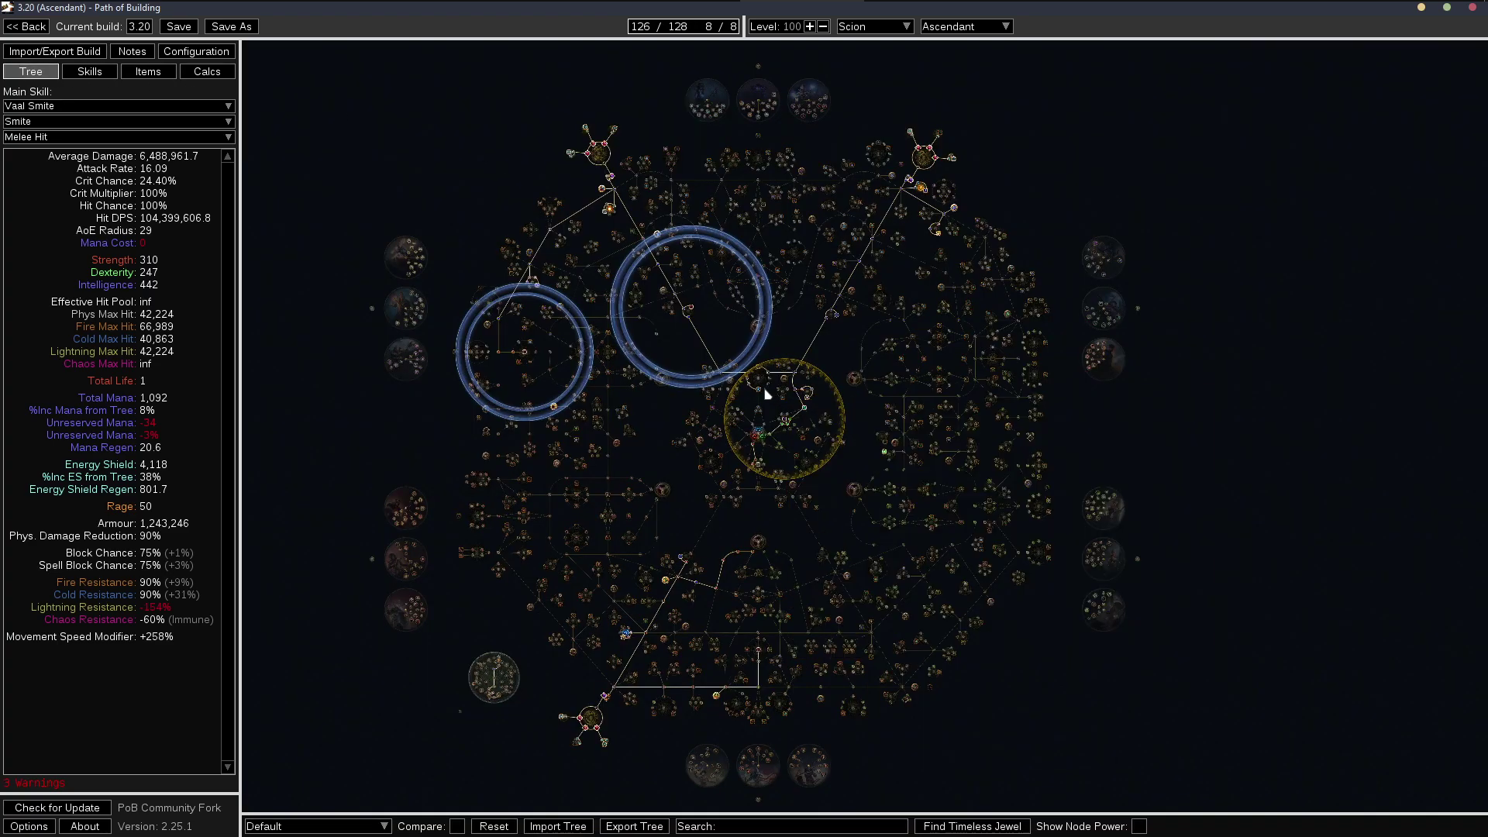
{"action": "scroll", "coordinate": [765, 395], "scroll_direction": "up", "scroll_amount": 4}
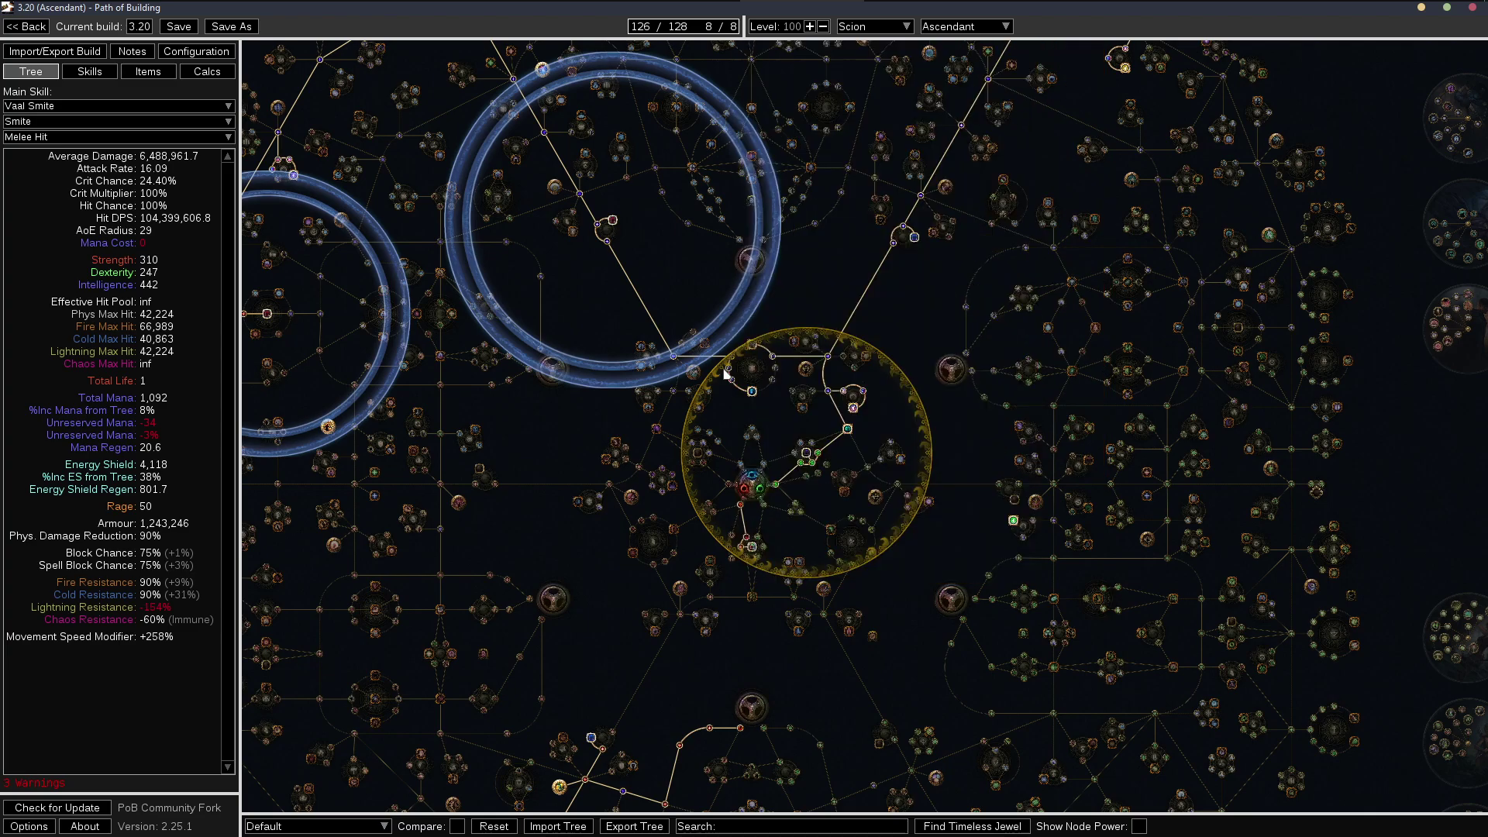
{"action": "left_click", "coordinate": [728, 374]}
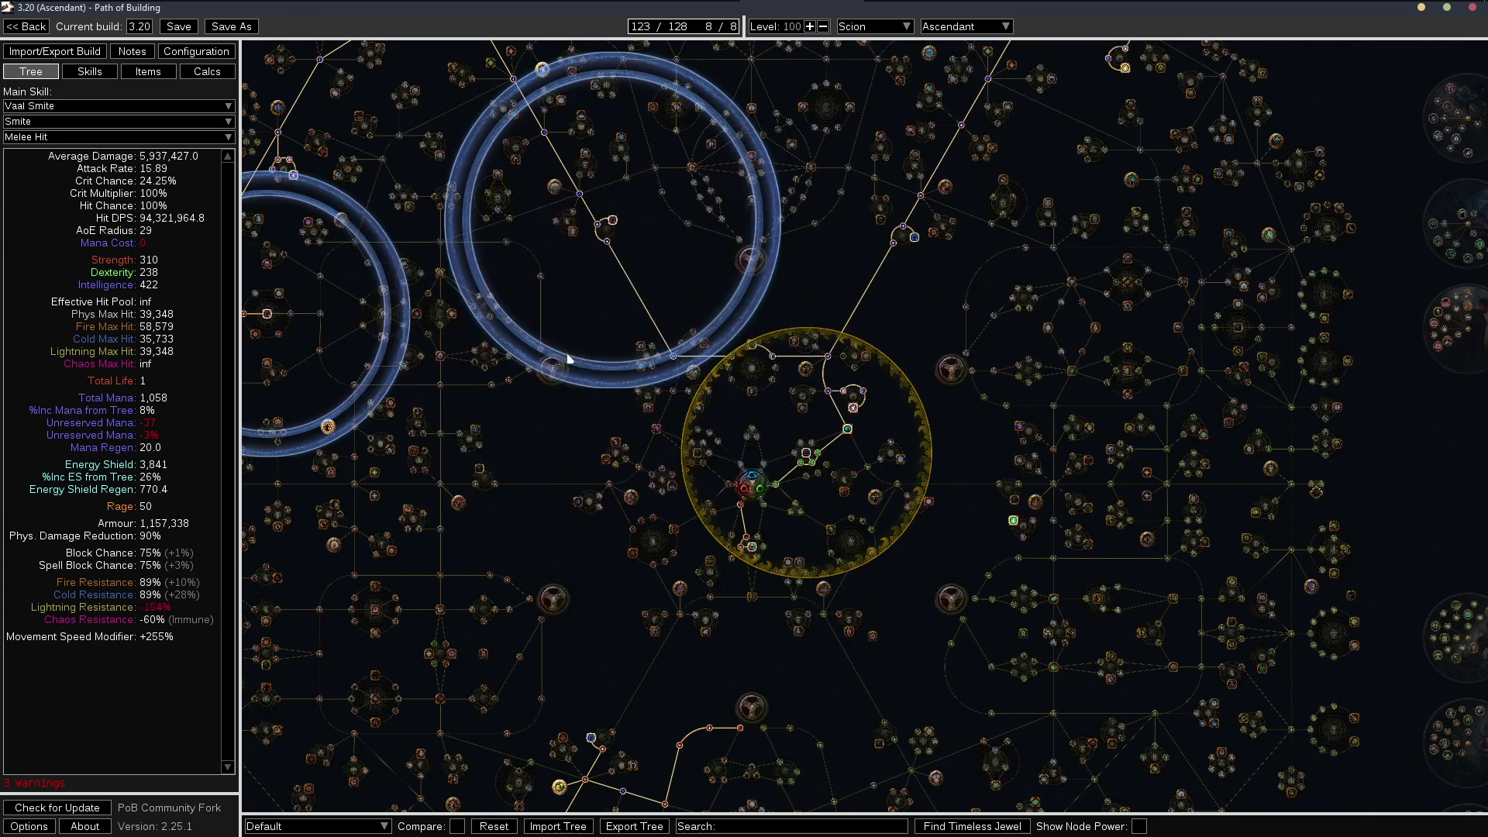
- Allocate one more passive in the upper-right Voices cluster and equip the Tempest Visor helmet again
{"action": "left_click_drag", "start_coordinate": [603, 339], "coordinate": [518, 643]}
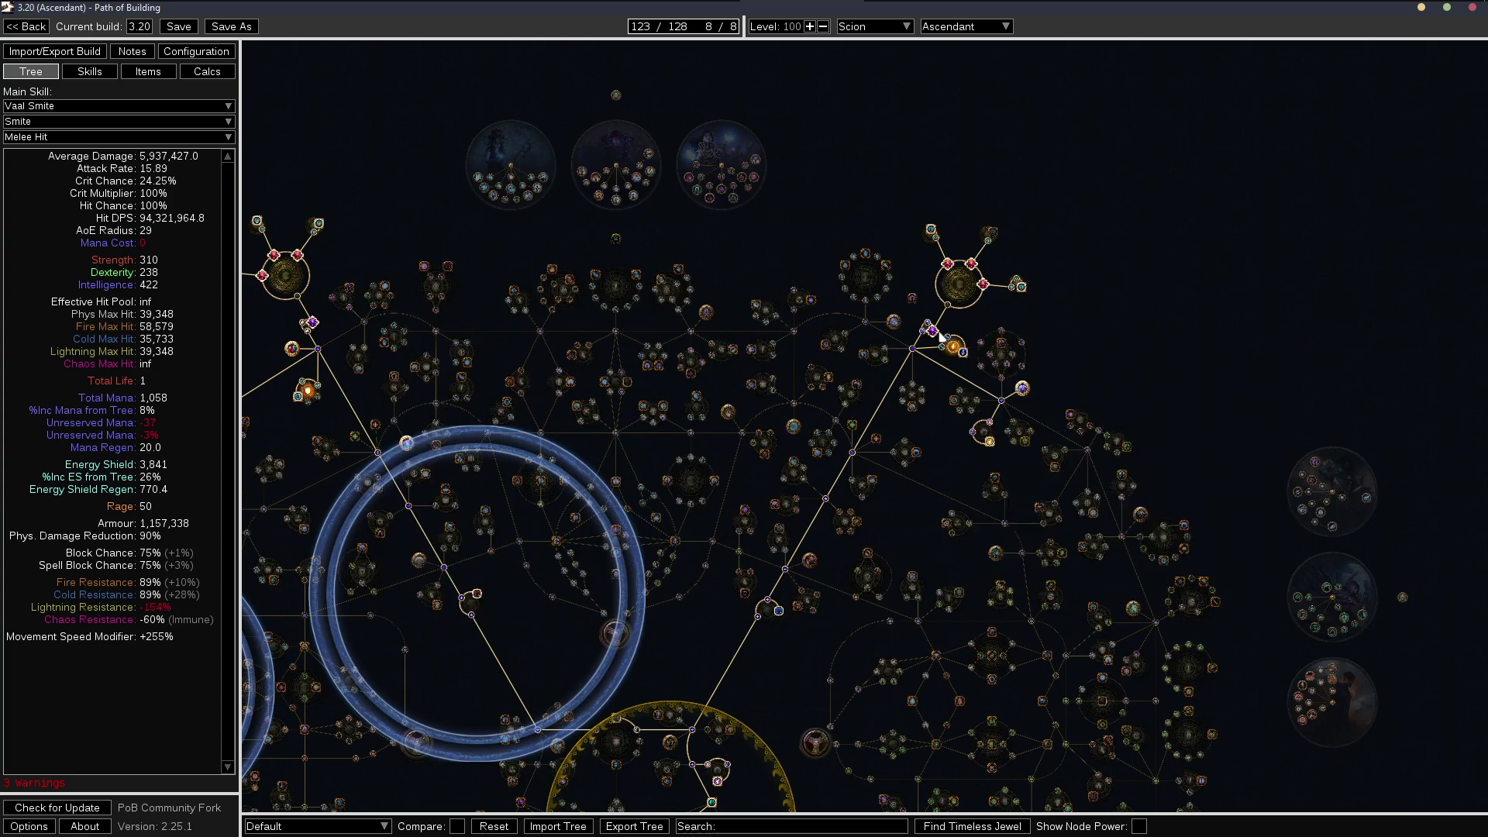
{"action": "left_click", "coordinate": [997, 240]}
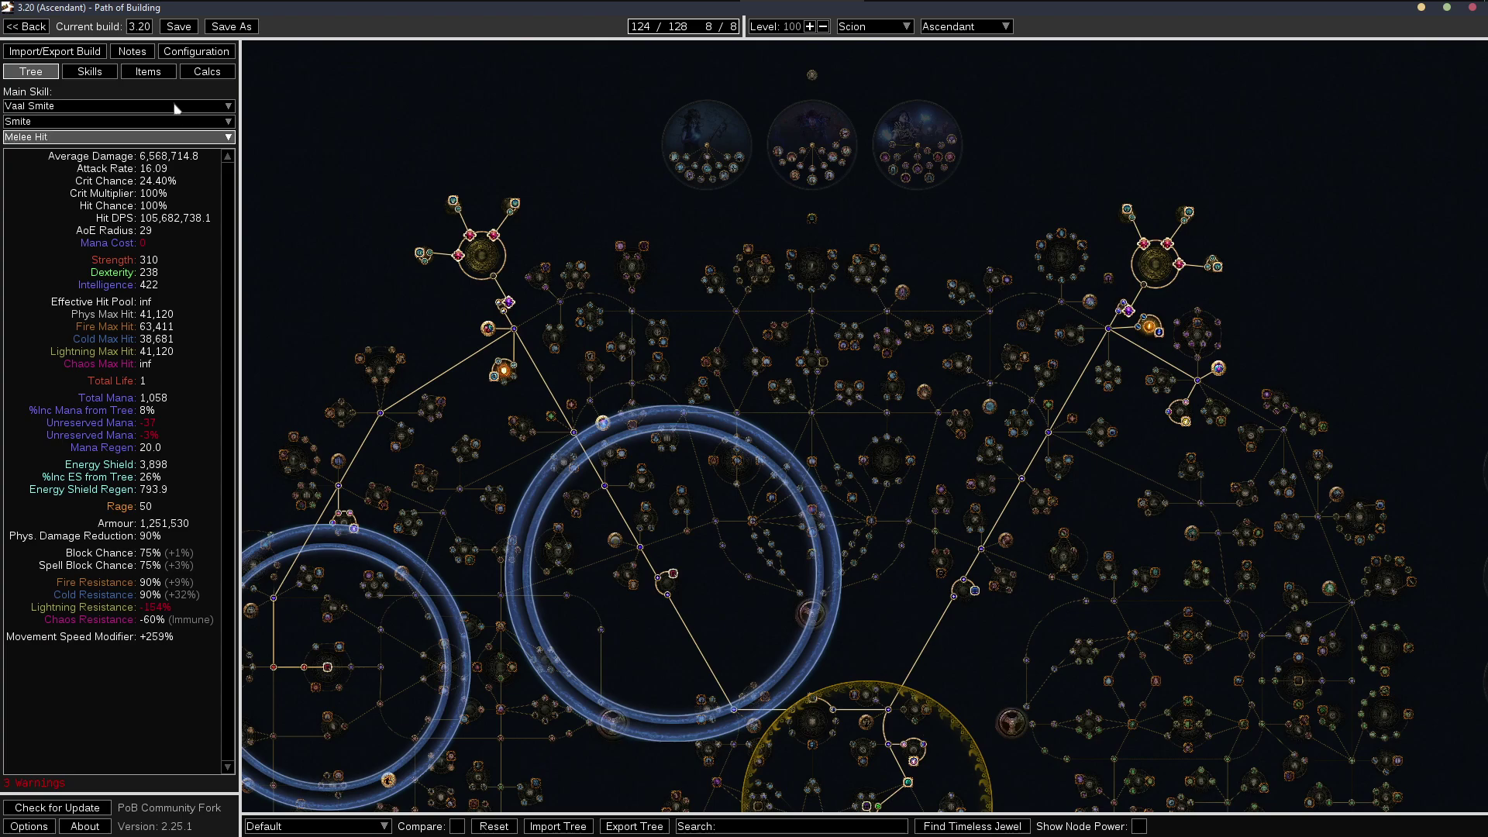
{"action": "left_click", "coordinate": [147, 77]}
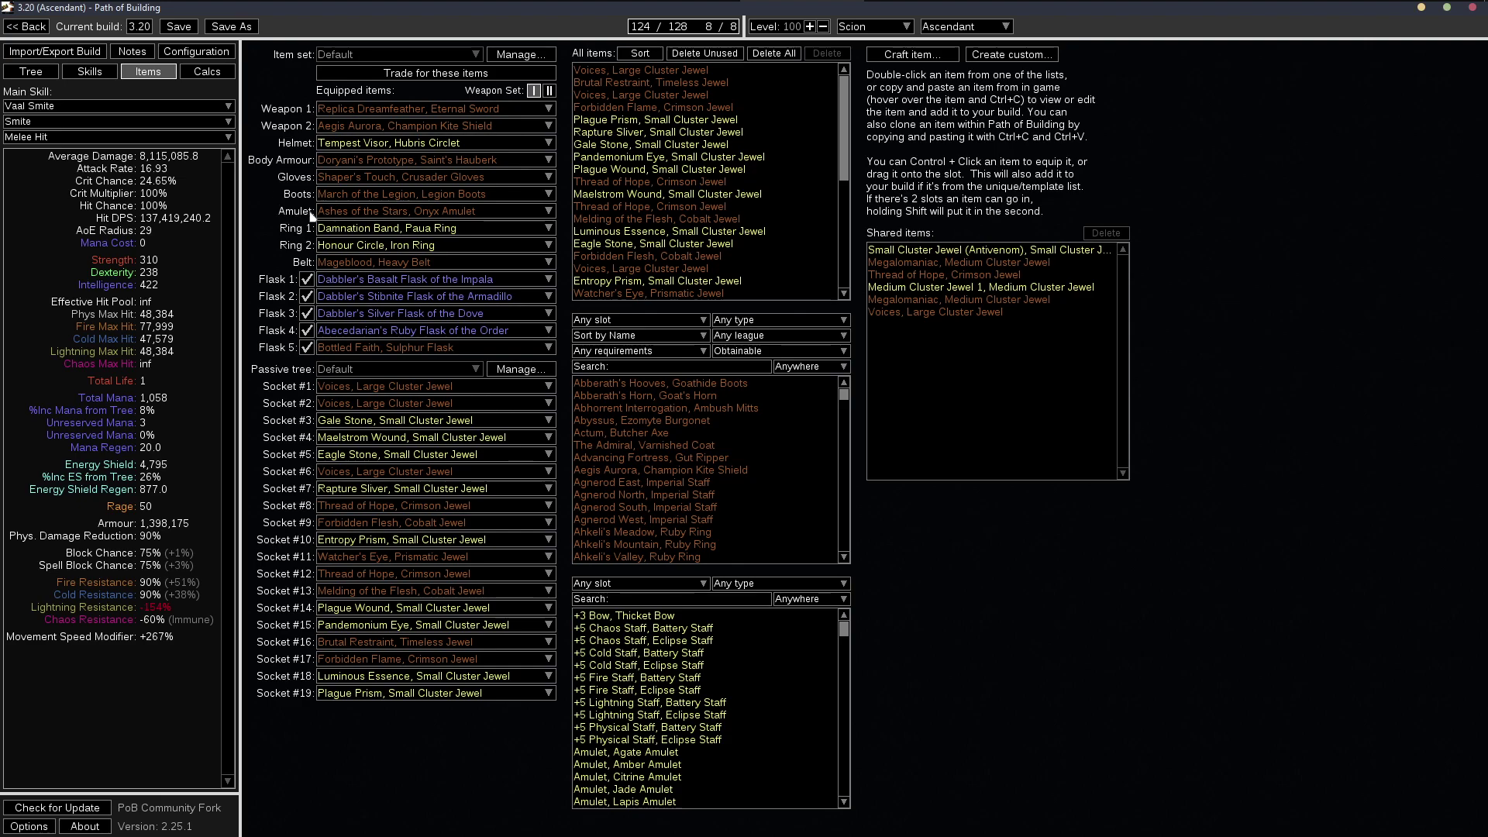
- Move to "How to hit 90% all res?" in the Notepad++ question list, then check Purity of Ice's aura effect modifier in Path of Building
{"action": "left_click", "coordinate": [247, 12]}
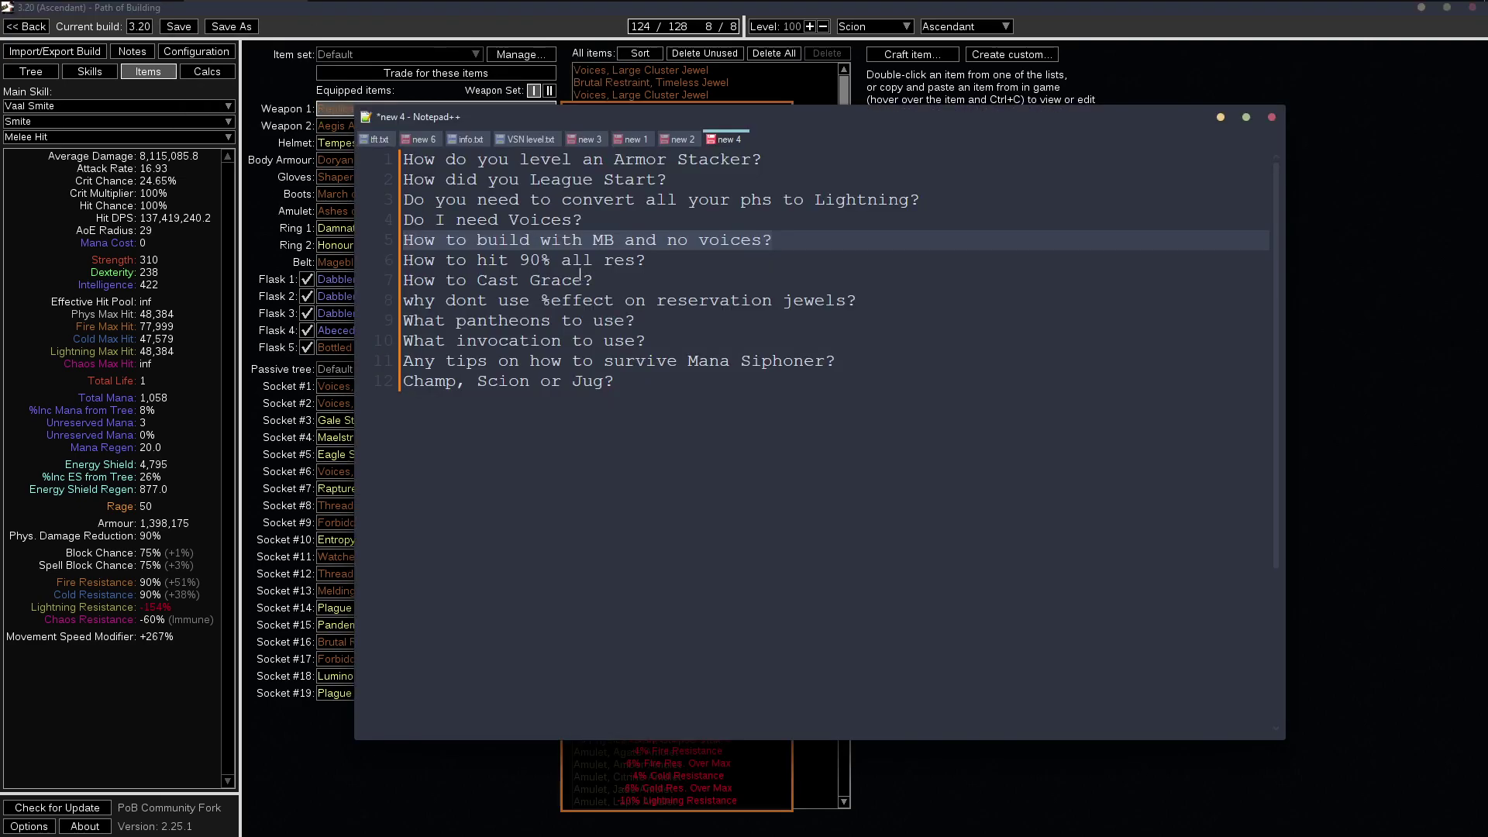
{"action": "left_click", "coordinate": [650, 258]}
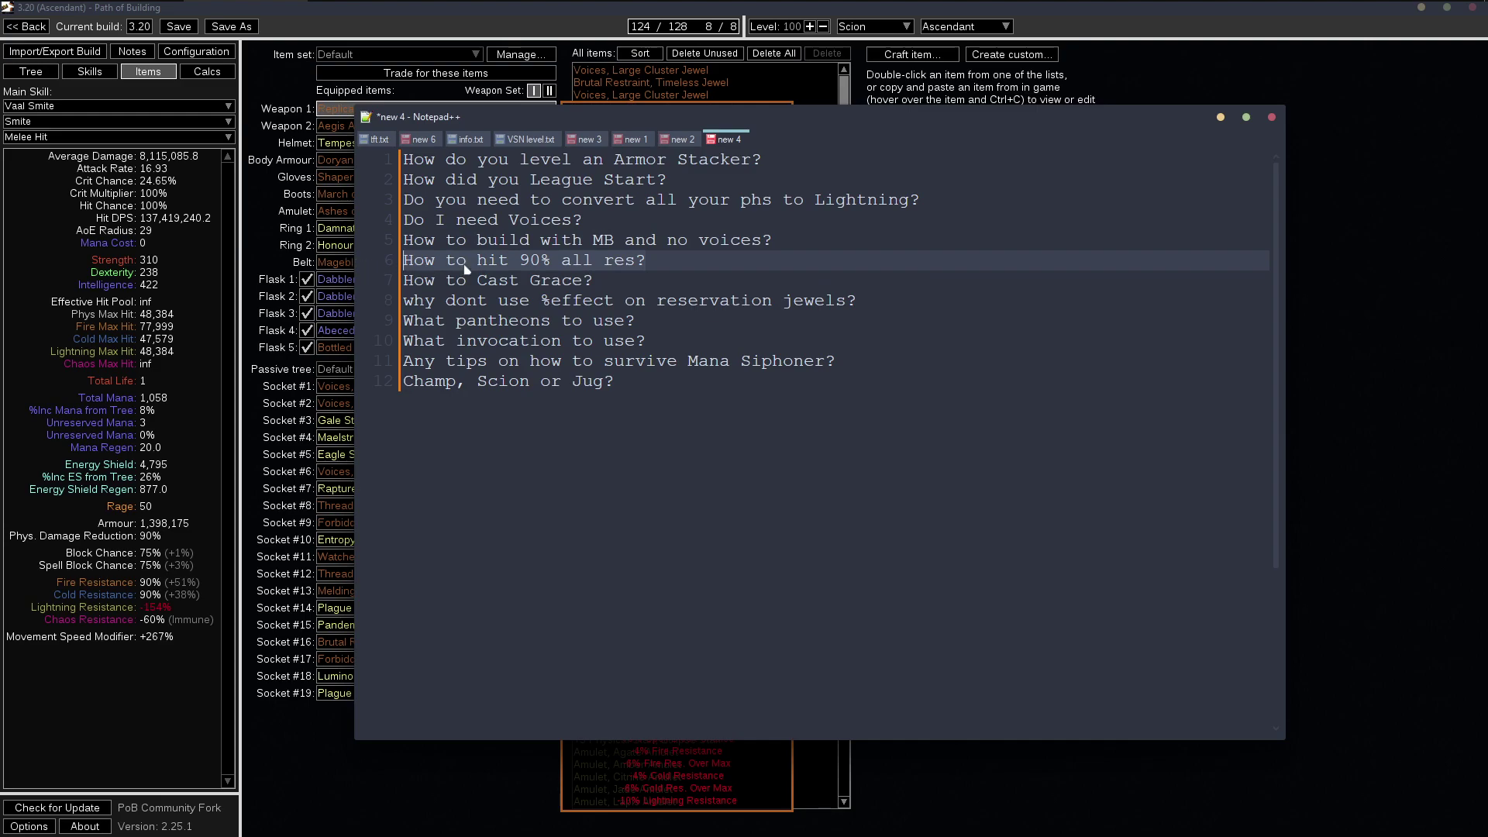
{"action": "left_click", "coordinate": [326, 399]}
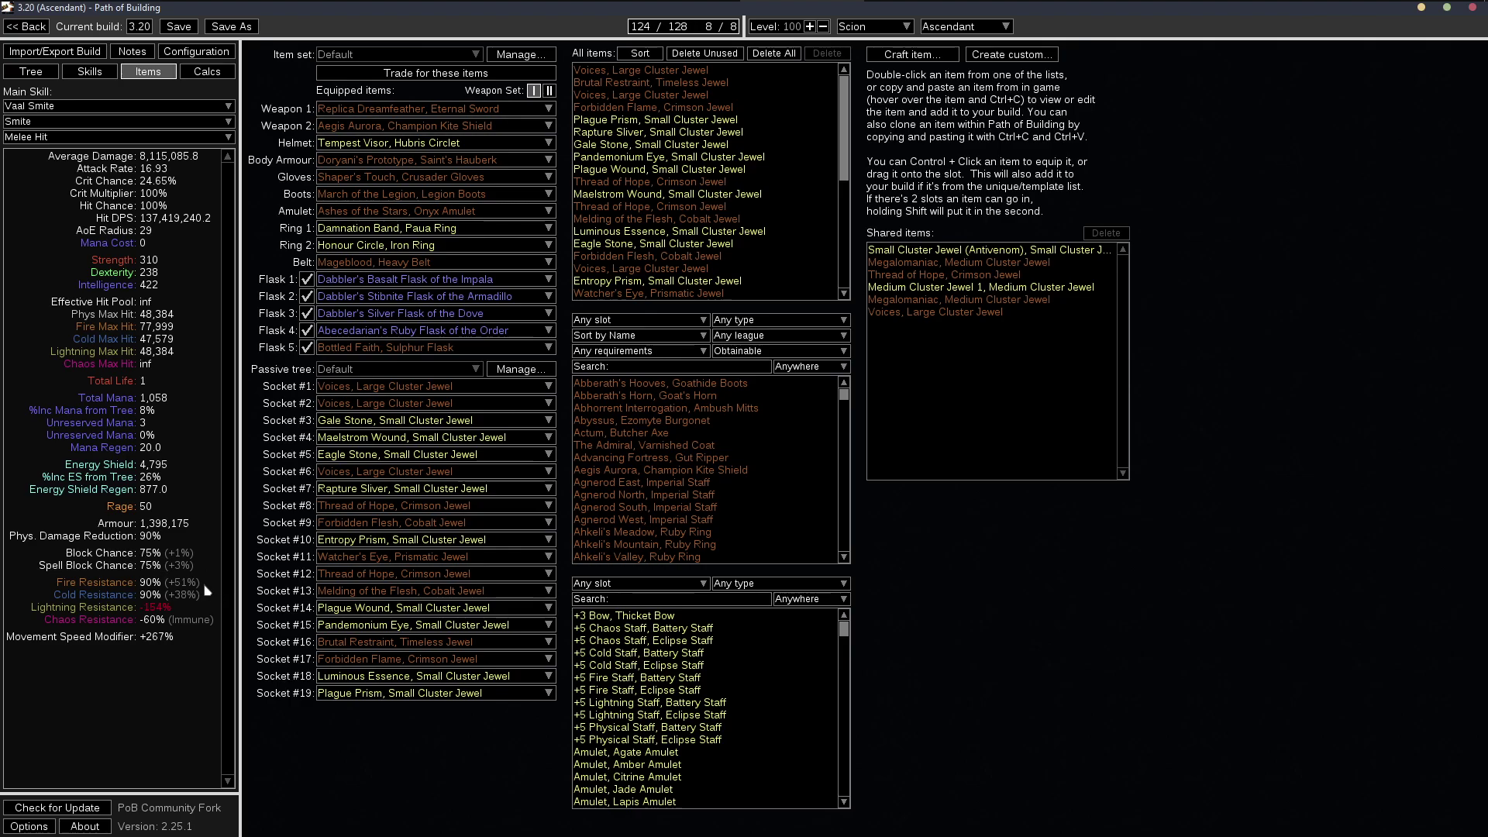
{"action": "left_click", "coordinate": [206, 71]}
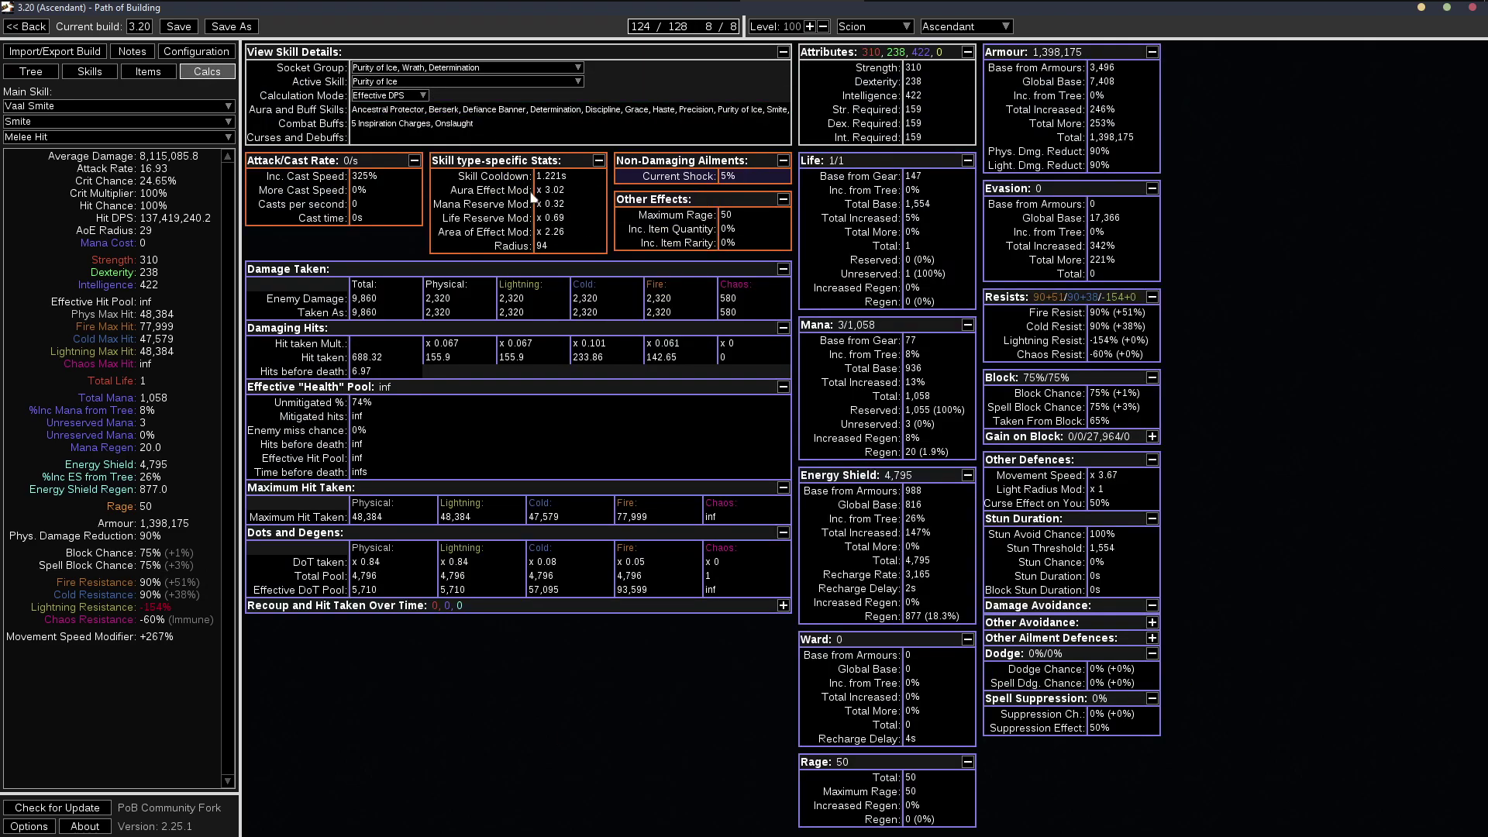
{"action": "mouse_move", "coordinate": [540, 197]}
- Switch to Notepad++, move on to the question "How to Cast Grace?" and return to Path of Building
{"action": "left_click", "coordinate": [244, 74]}
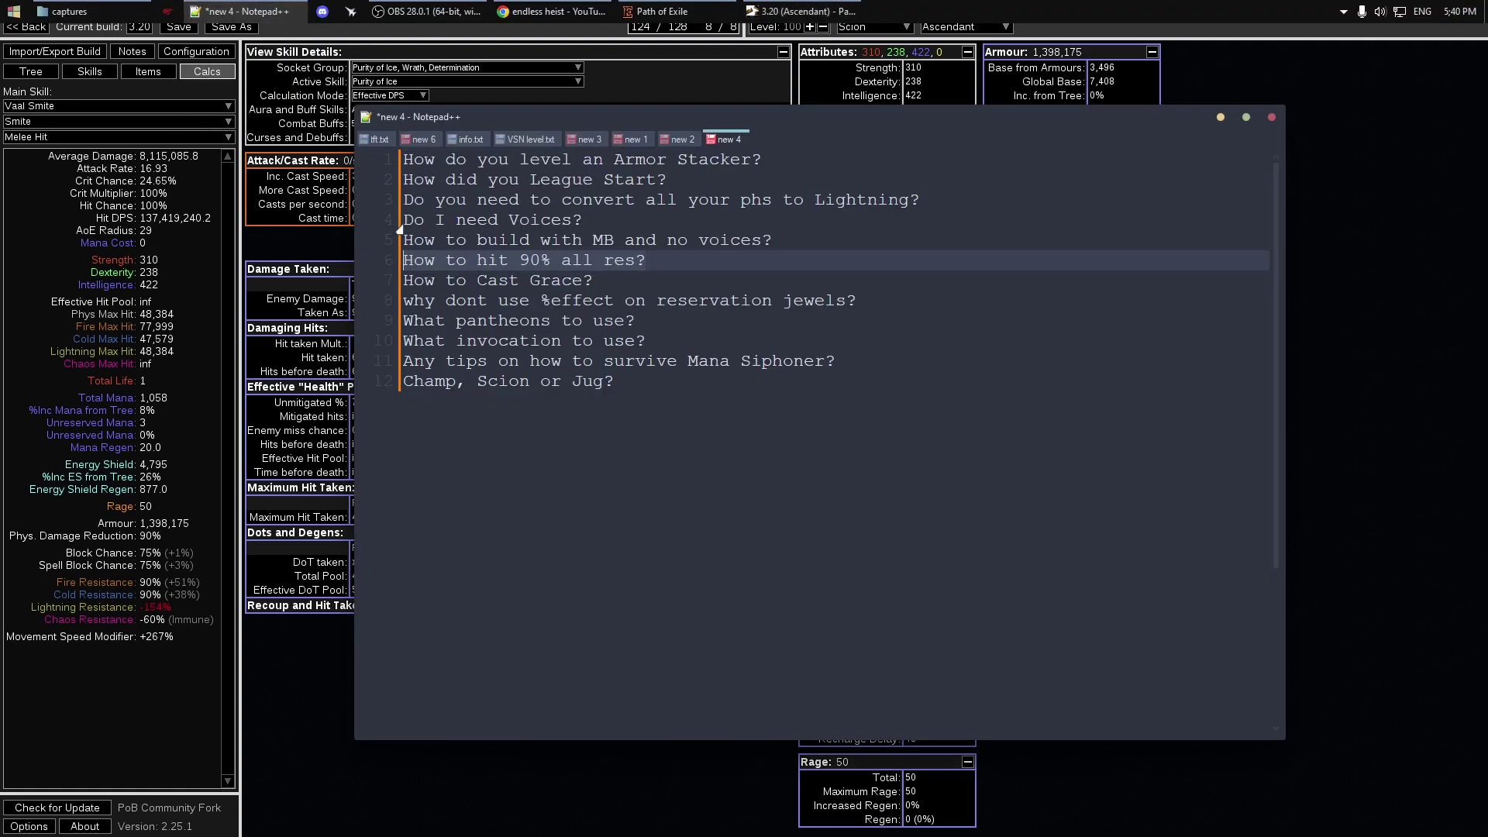
{"action": "key", "text": "Down"}
{"action": "key", "text": "shift+End"}
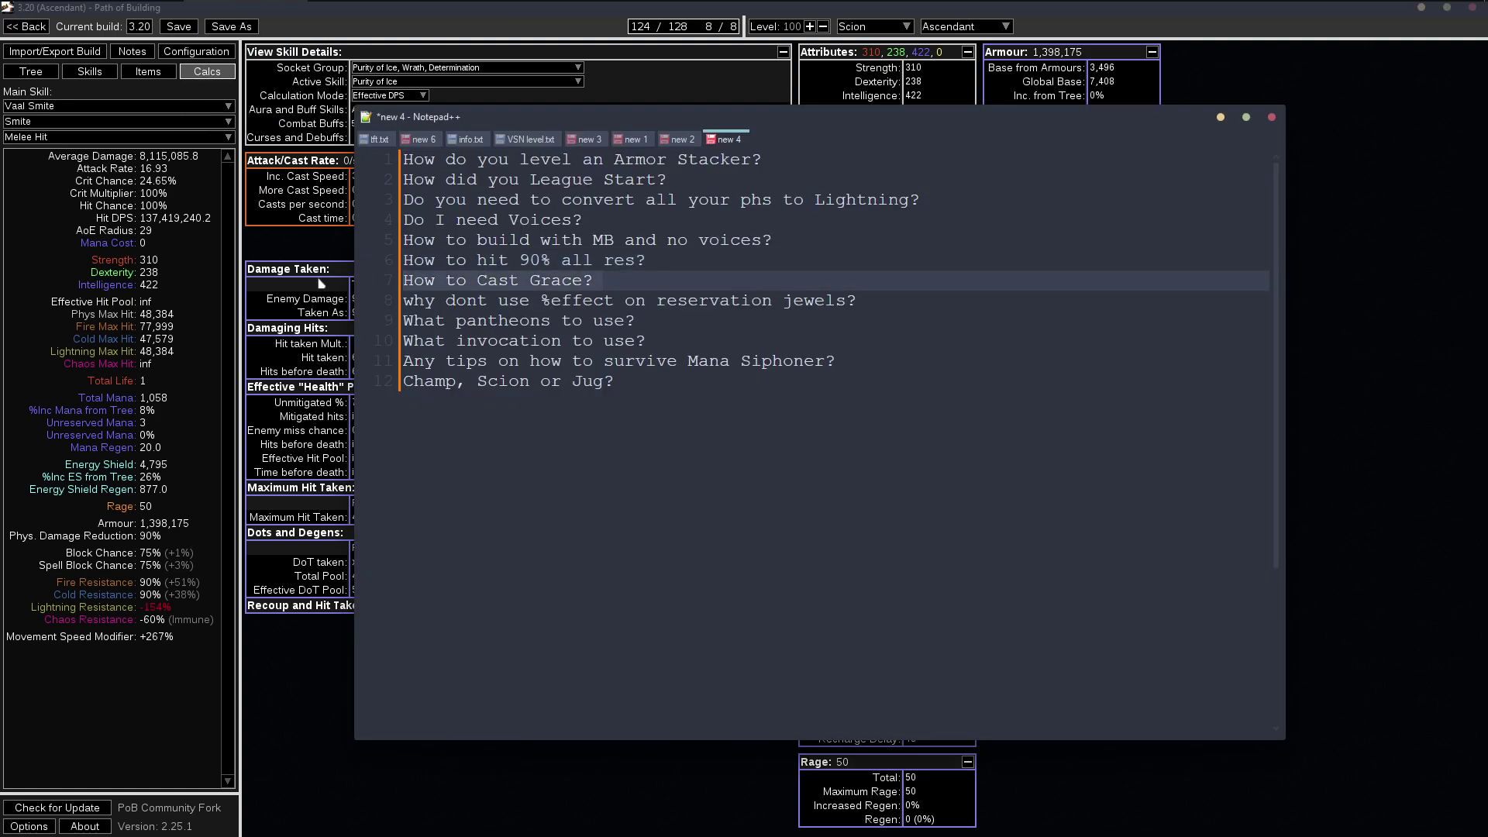
{"action": "left_click", "coordinate": [311, 249]}
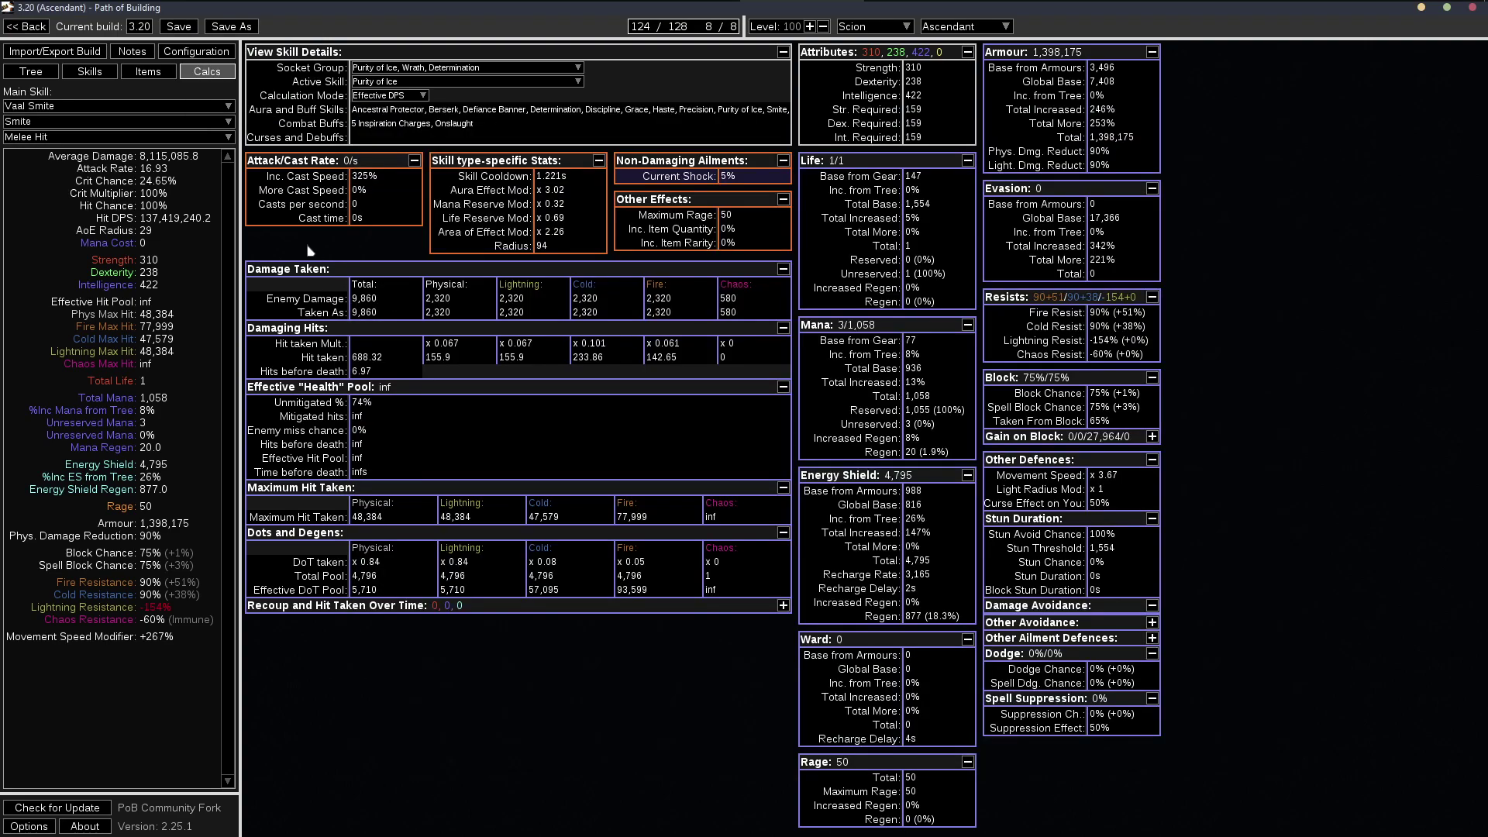
- Set the main skill to Grace and examine its mana cost, its support gems in the boots and the equipped items
{"action": "left_click", "coordinate": [137, 72]}
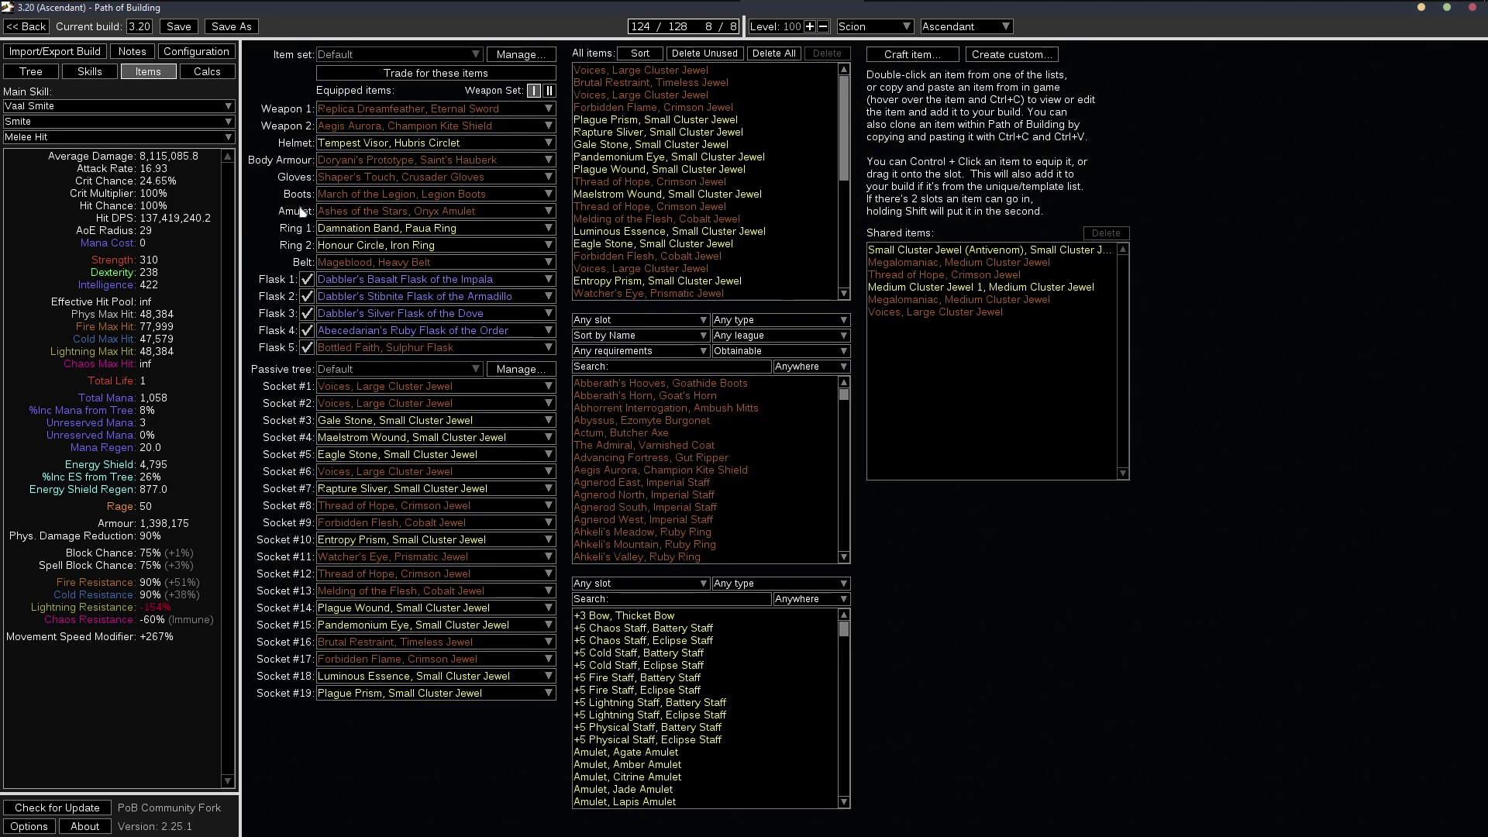
{"action": "left_click", "coordinate": [89, 71]}
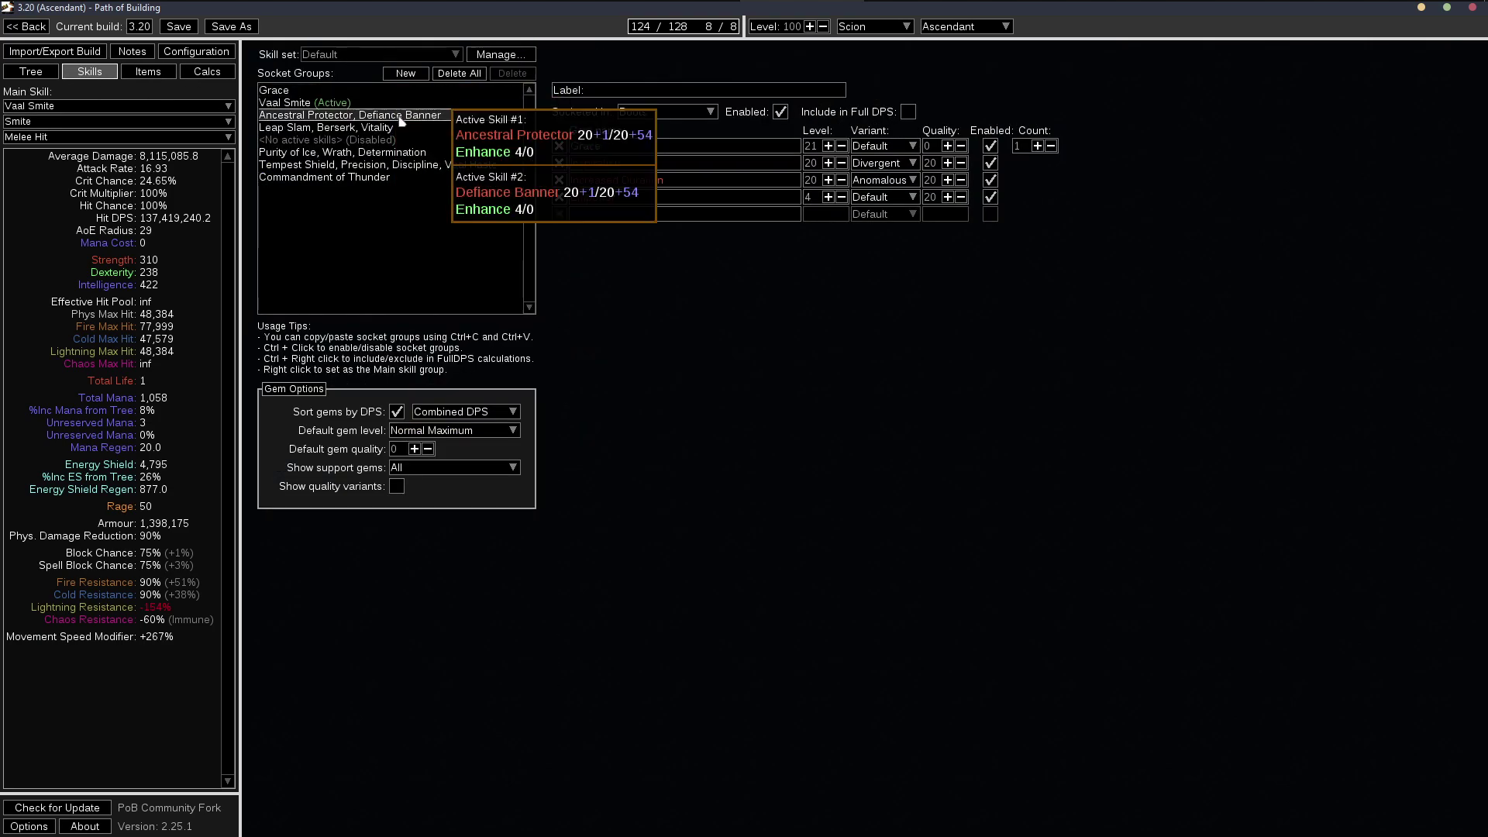
{"action": "left_click", "coordinate": [78, 109]}
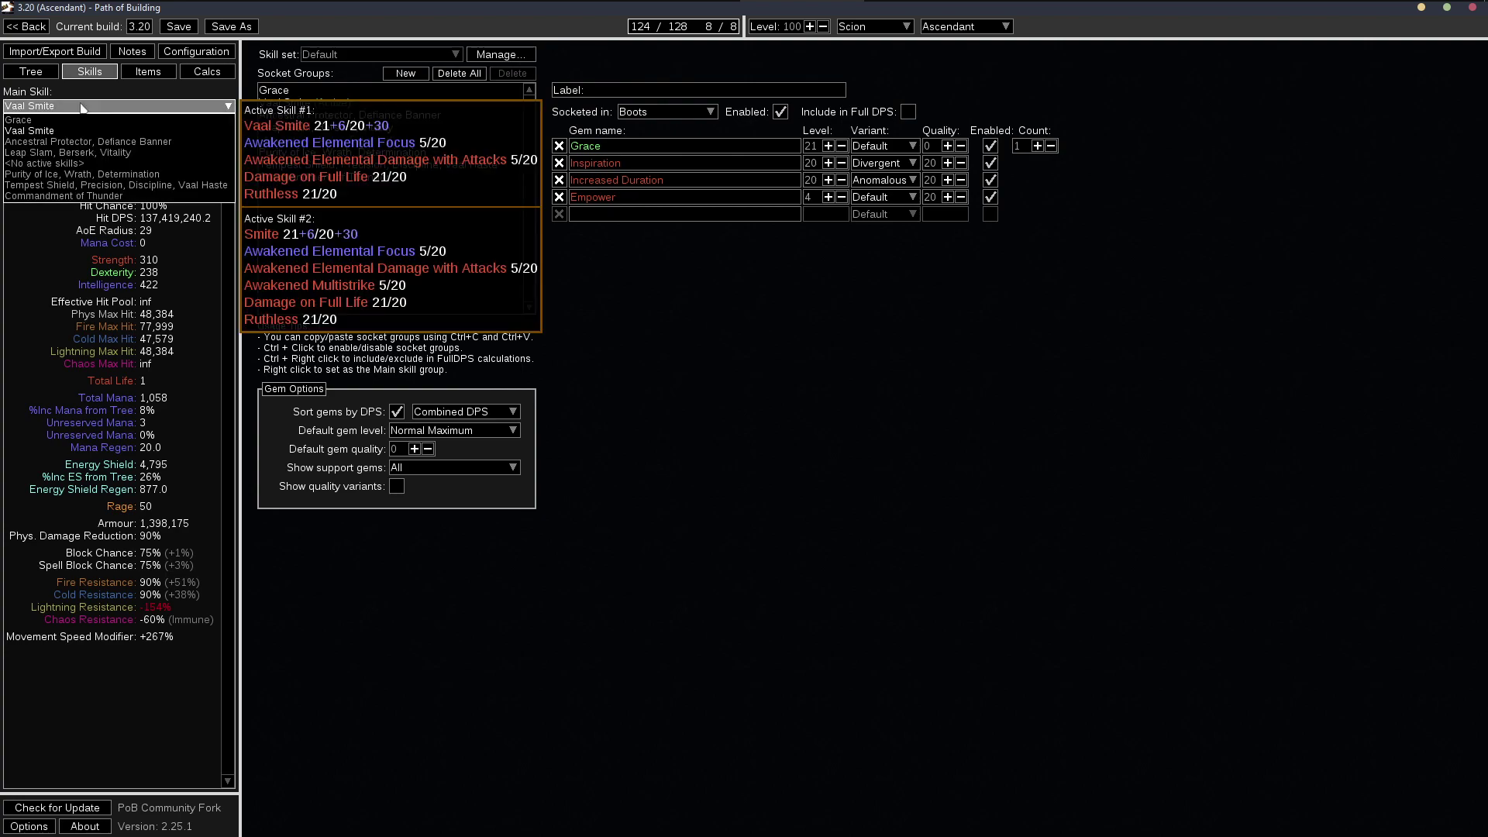
{"action": "left_click", "coordinate": [75, 121]}
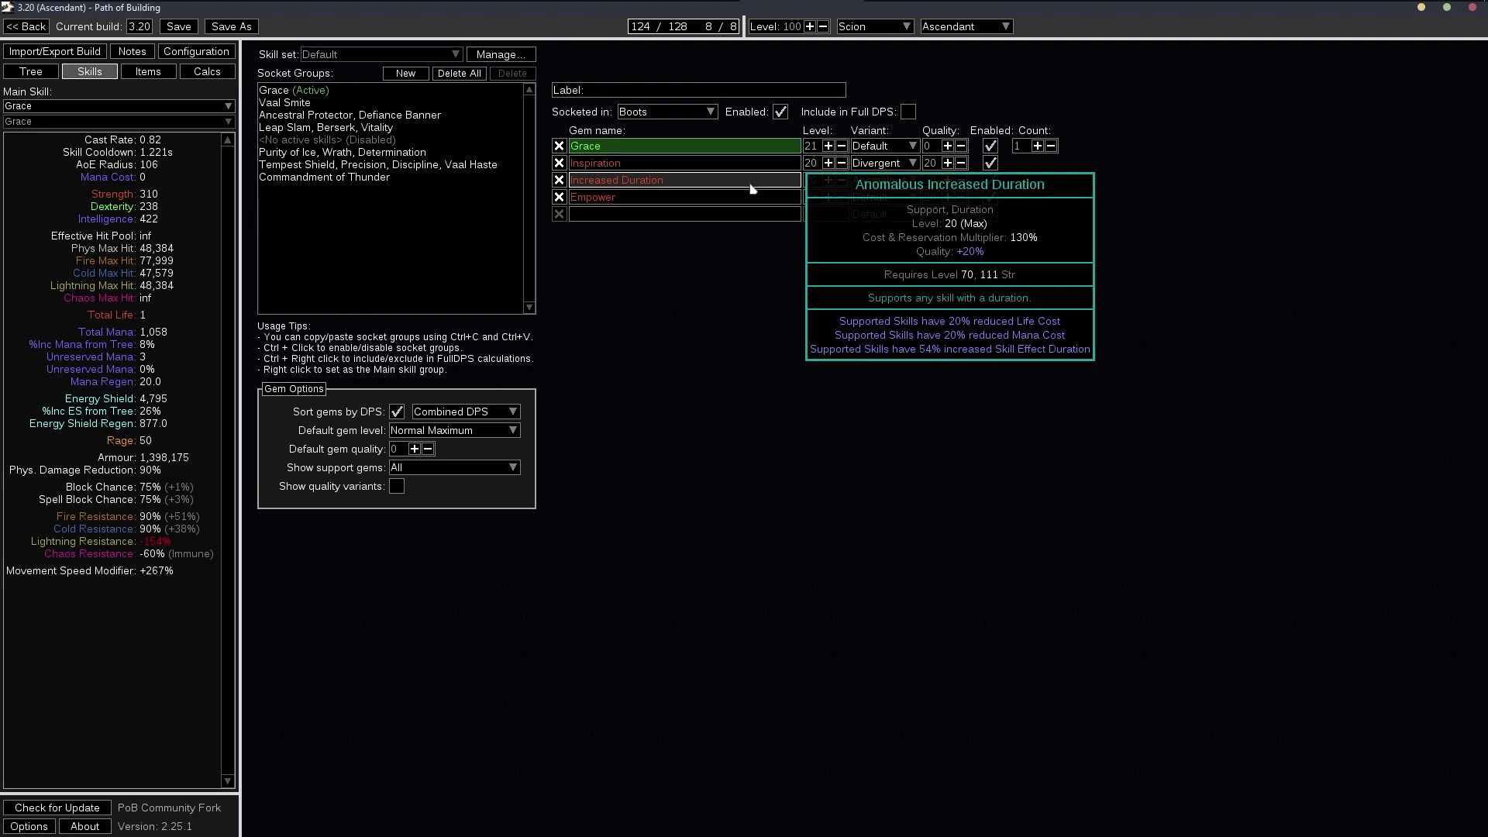
{"action": "left_click", "coordinate": [148, 71]}
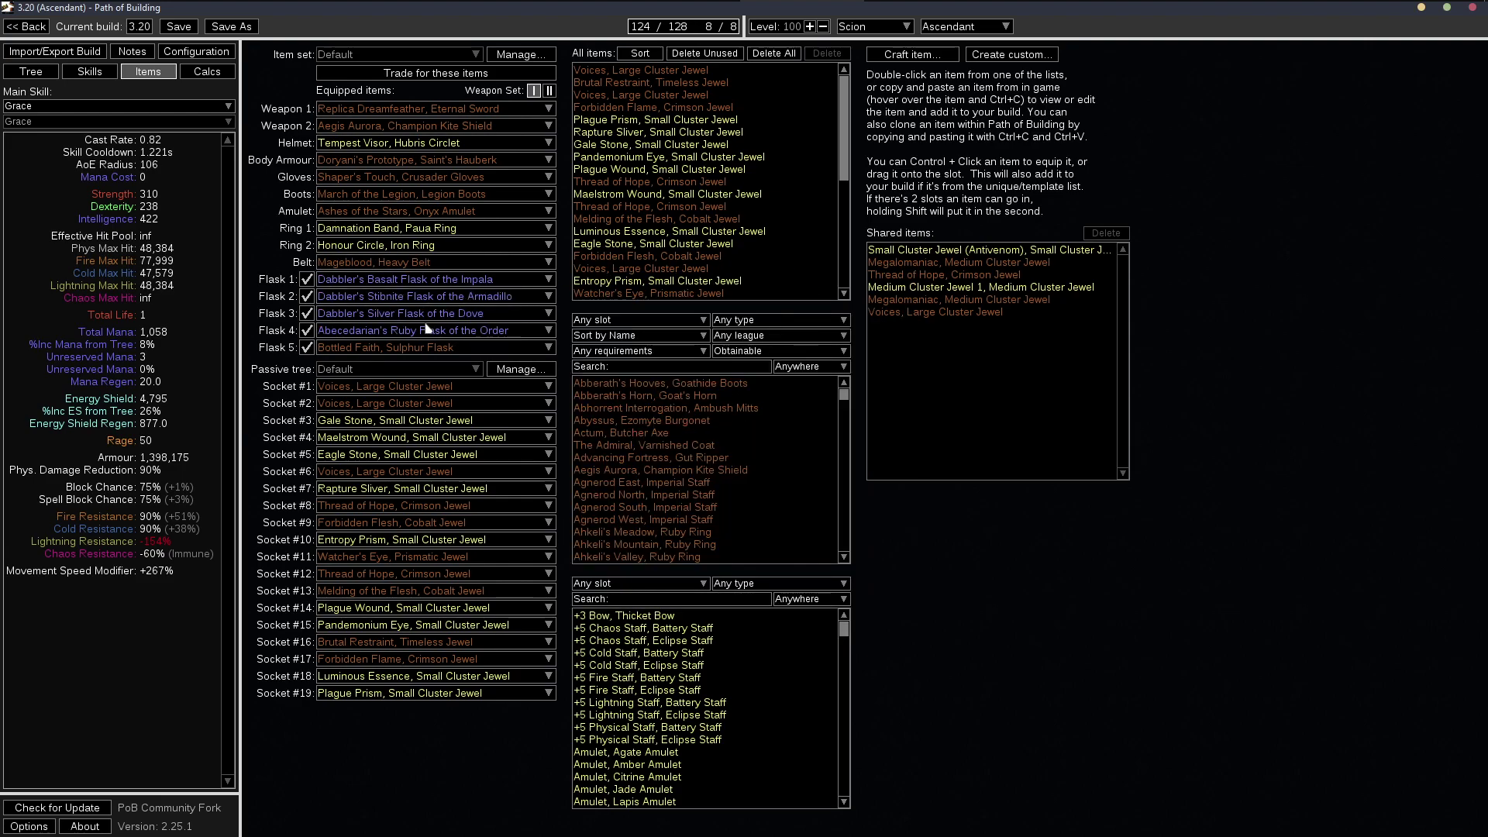
- Leave the current build without saving its changes and open the "3.20 armour stacker - Pre MB" build
{"action": "left_click", "coordinate": [26, 27]}
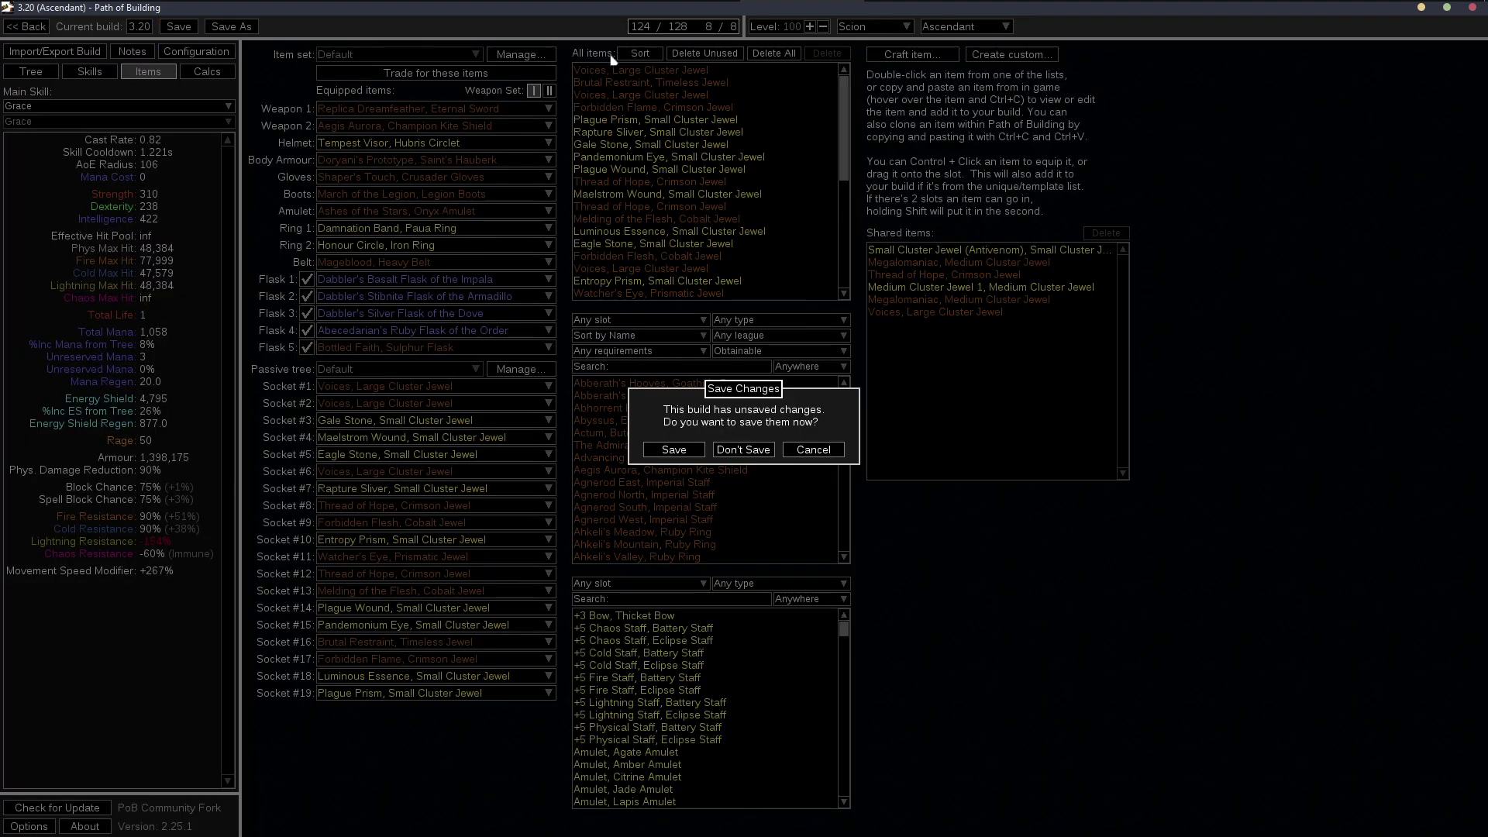
{"action": "left_click", "coordinate": [743, 450]}
{"action": "double_click", "coordinate": [584, 211]}
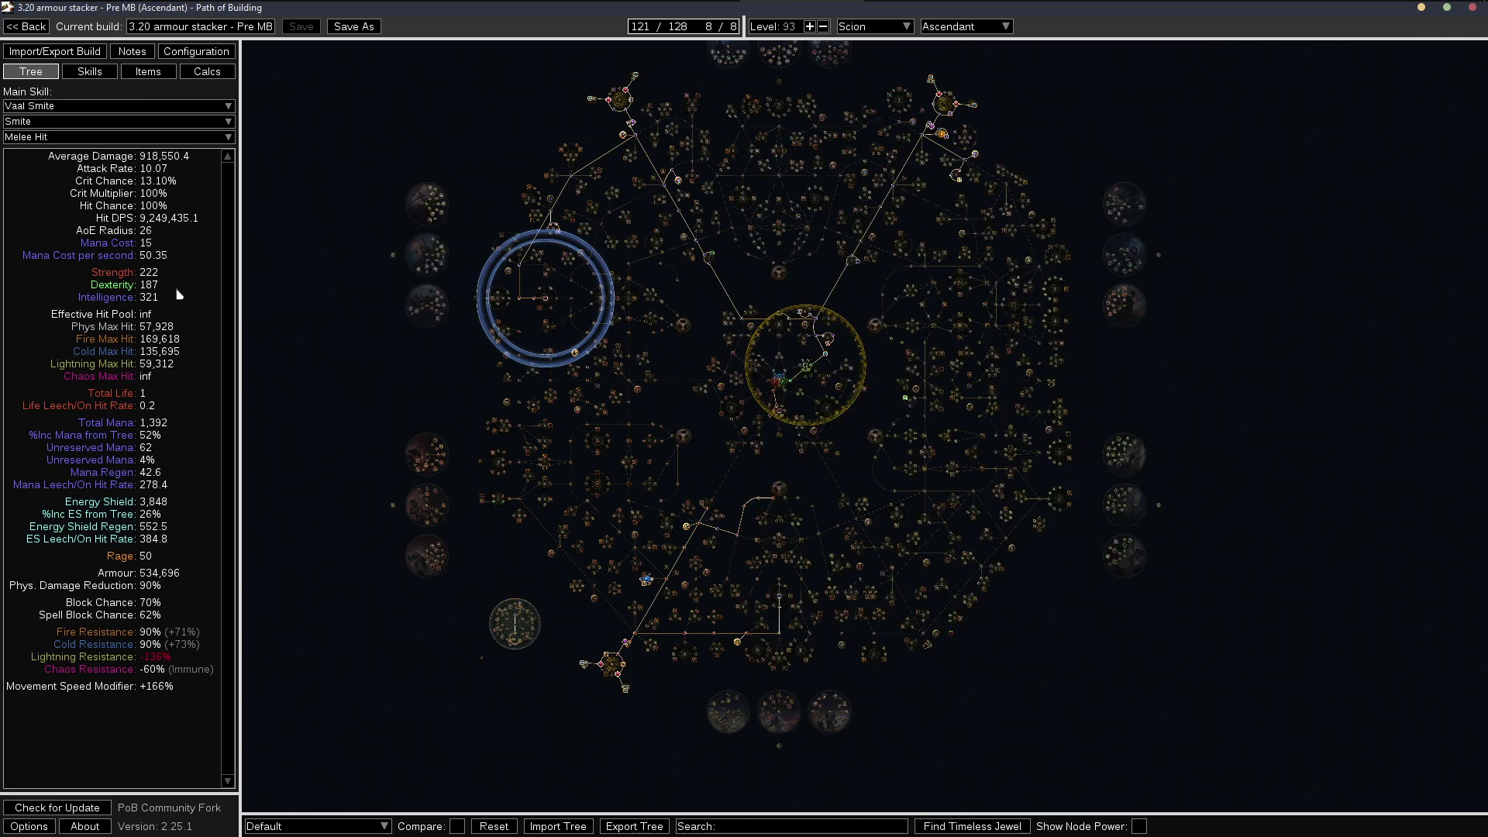
- Examine the Pre MB build's passive tree, the gems linked to Grace and the equipped flasks
{"action": "scroll", "coordinate": [725, 273], "scroll_direction": "up", "scroll_amount": 4}
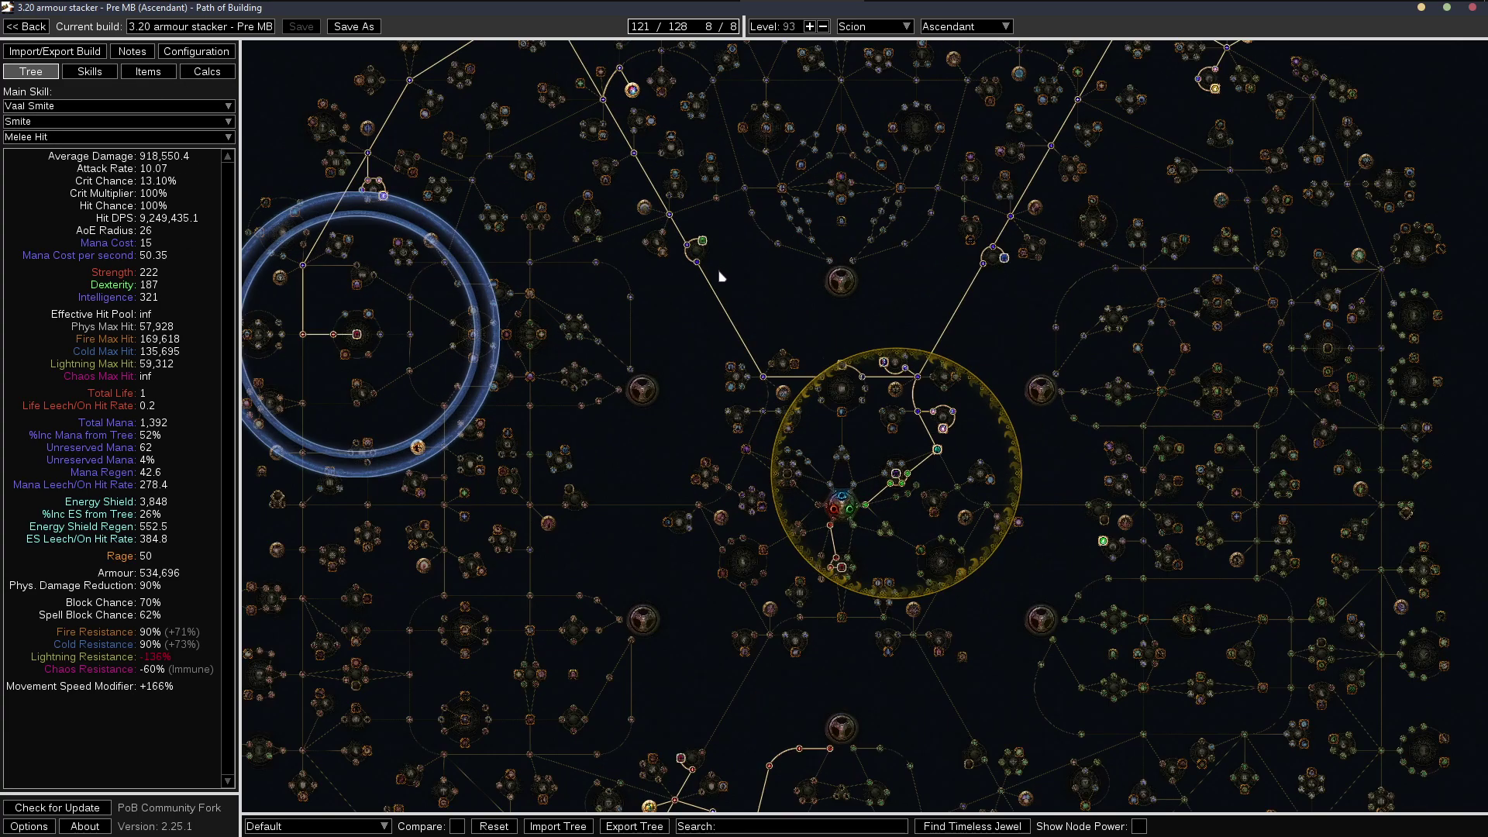
{"action": "left_click", "coordinate": [89, 72]}
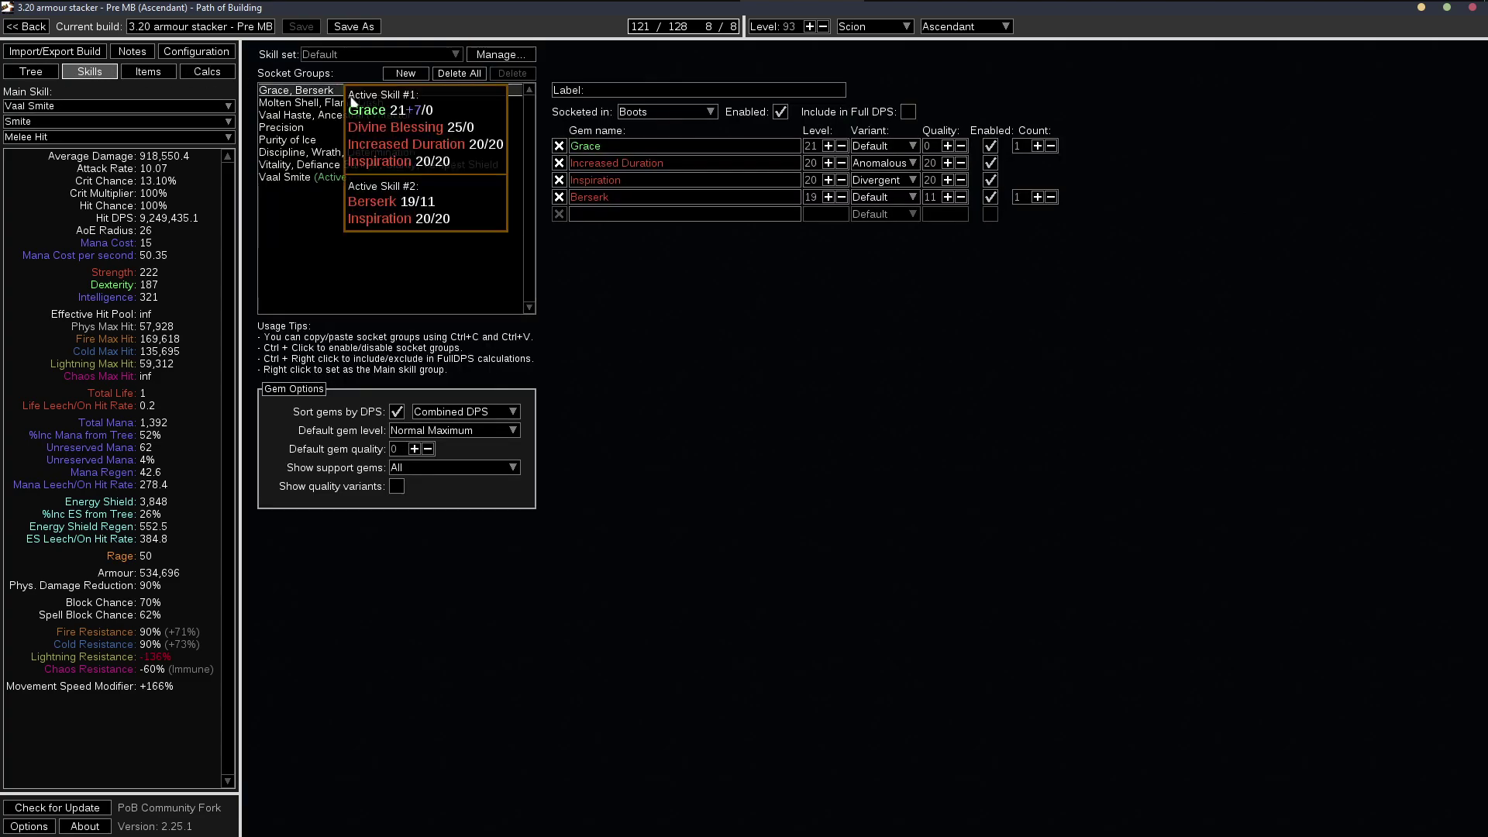
{"action": "left_click", "coordinate": [147, 71]}
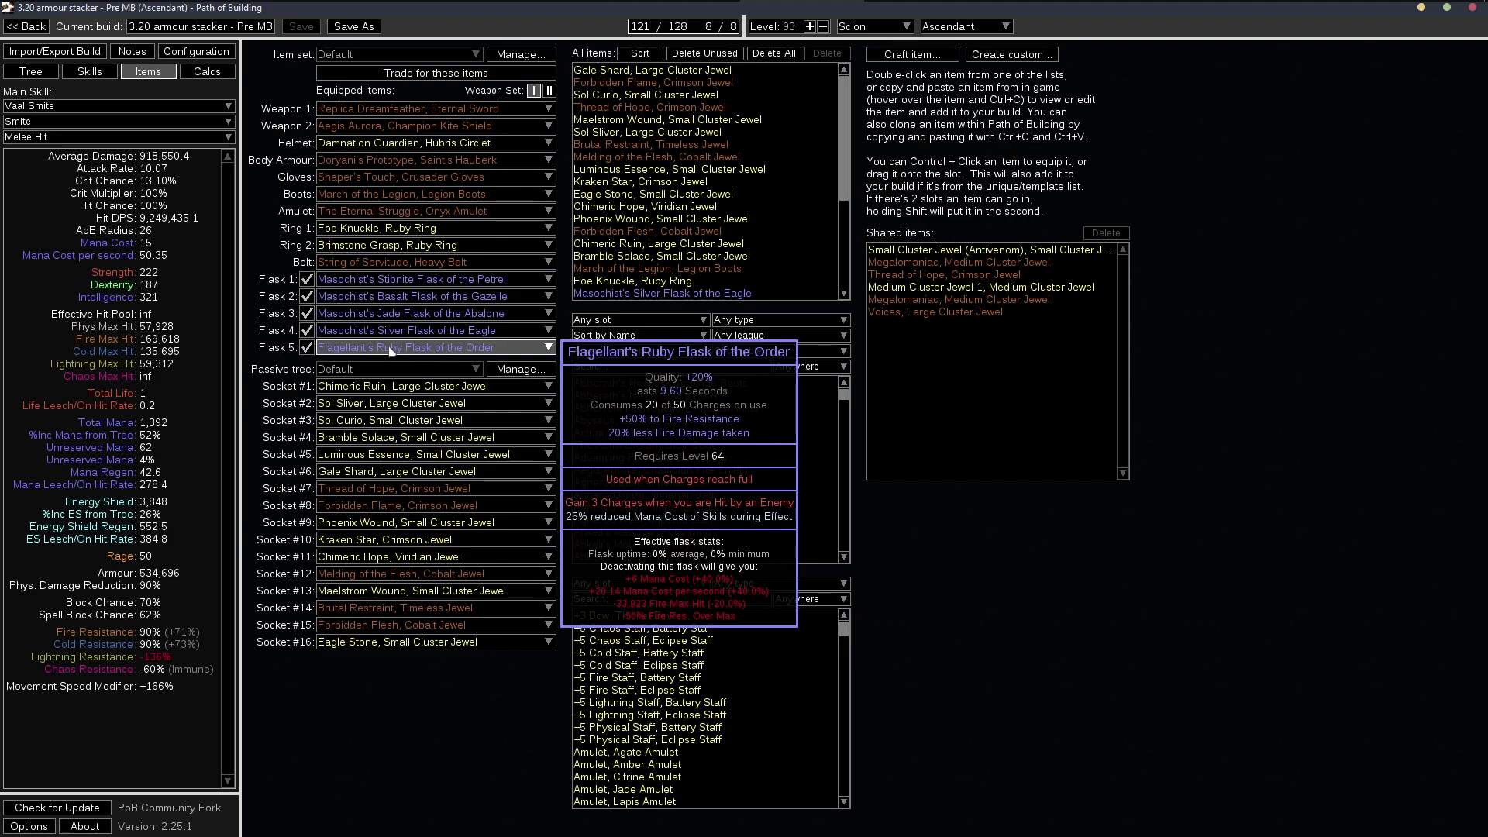
{"action": "left_click", "coordinate": [26, 75]}
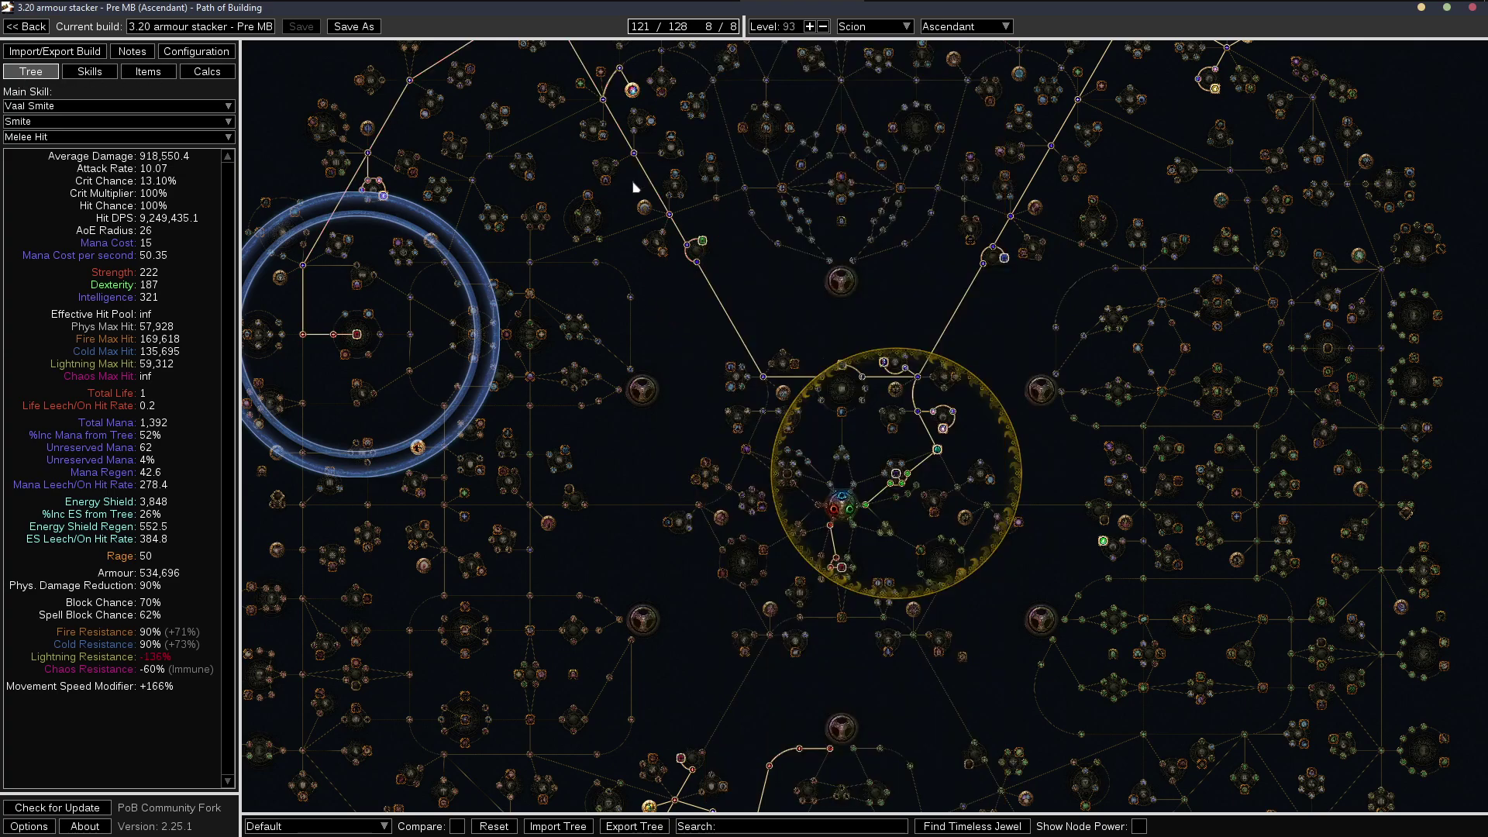
- Set the main skill to Grace, Berserk and examine the allocated passives and the Foe Knuckle ring for their effect on mana cost
{"action": "left_click", "coordinate": [60, 107]}
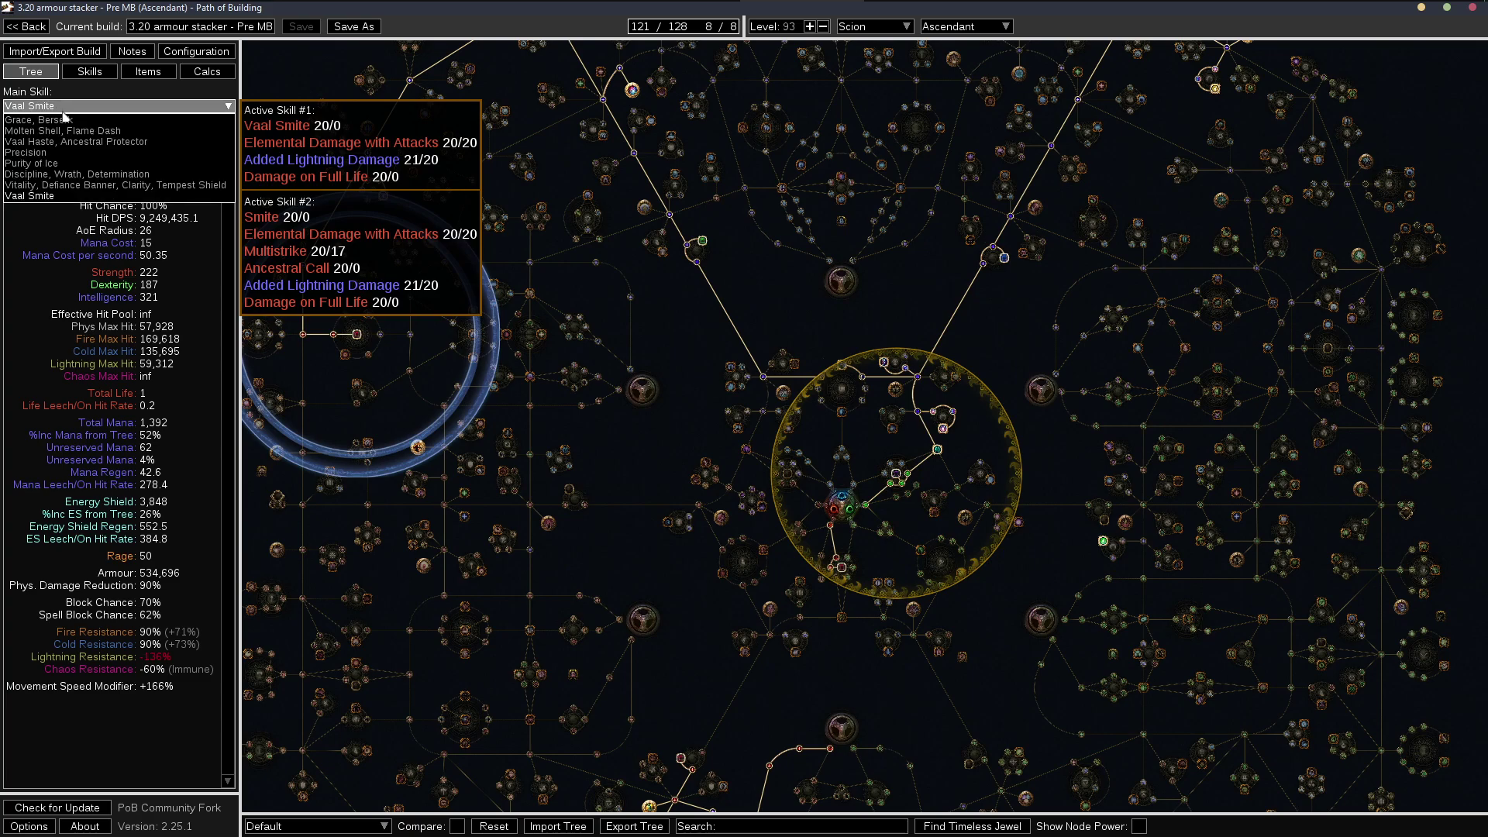
{"action": "left_click", "coordinate": [77, 121]}
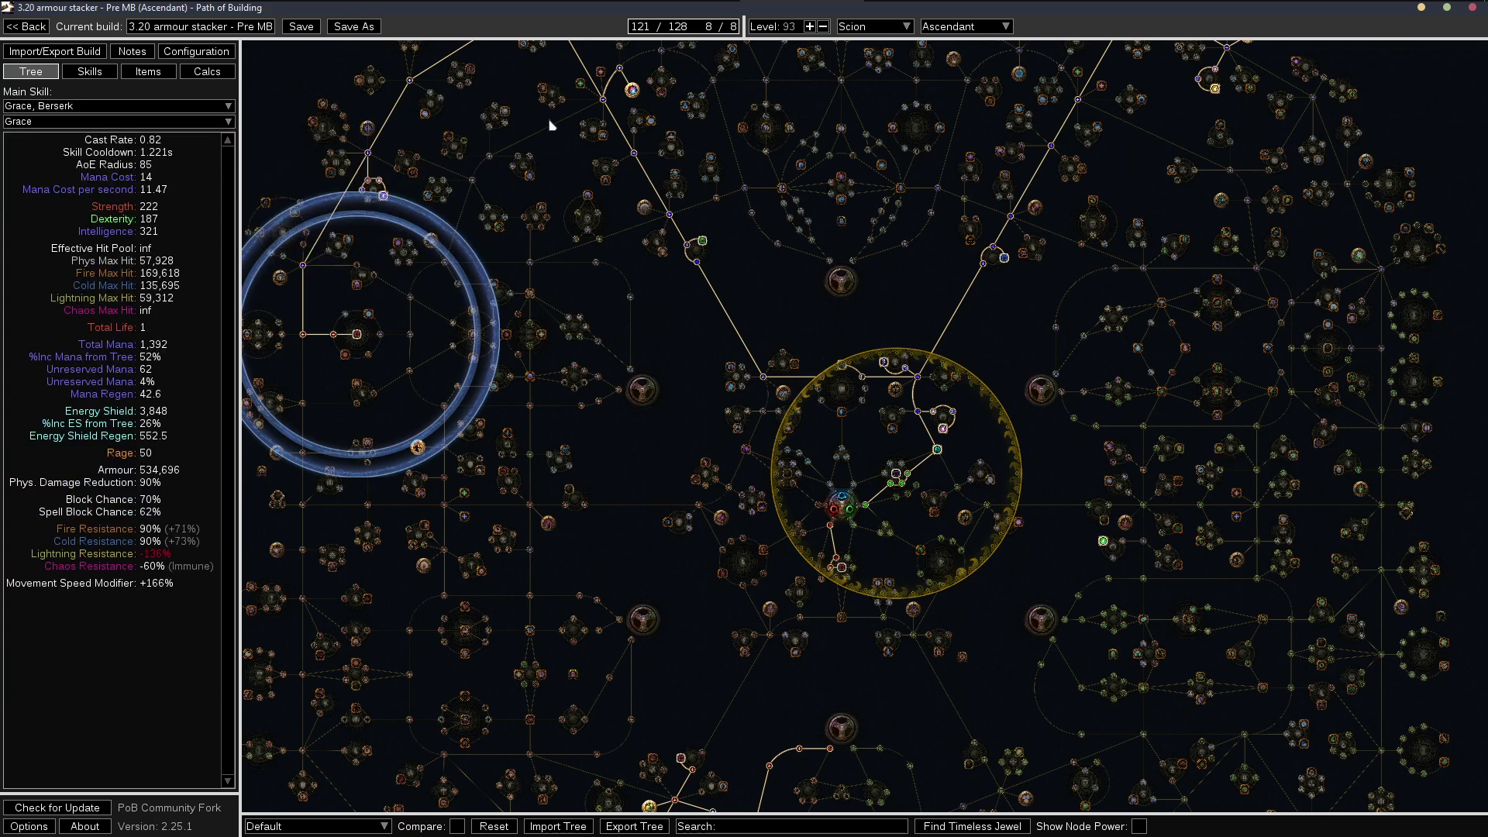
{"action": "mouse_move", "coordinate": [706, 247]}
{"action": "mouse_move", "coordinate": [843, 570]}
{"action": "mouse_move", "coordinate": [732, 387]}
{"action": "left_click", "coordinate": [147, 71]}
{"action": "mouse_move", "coordinate": [380, 231]}
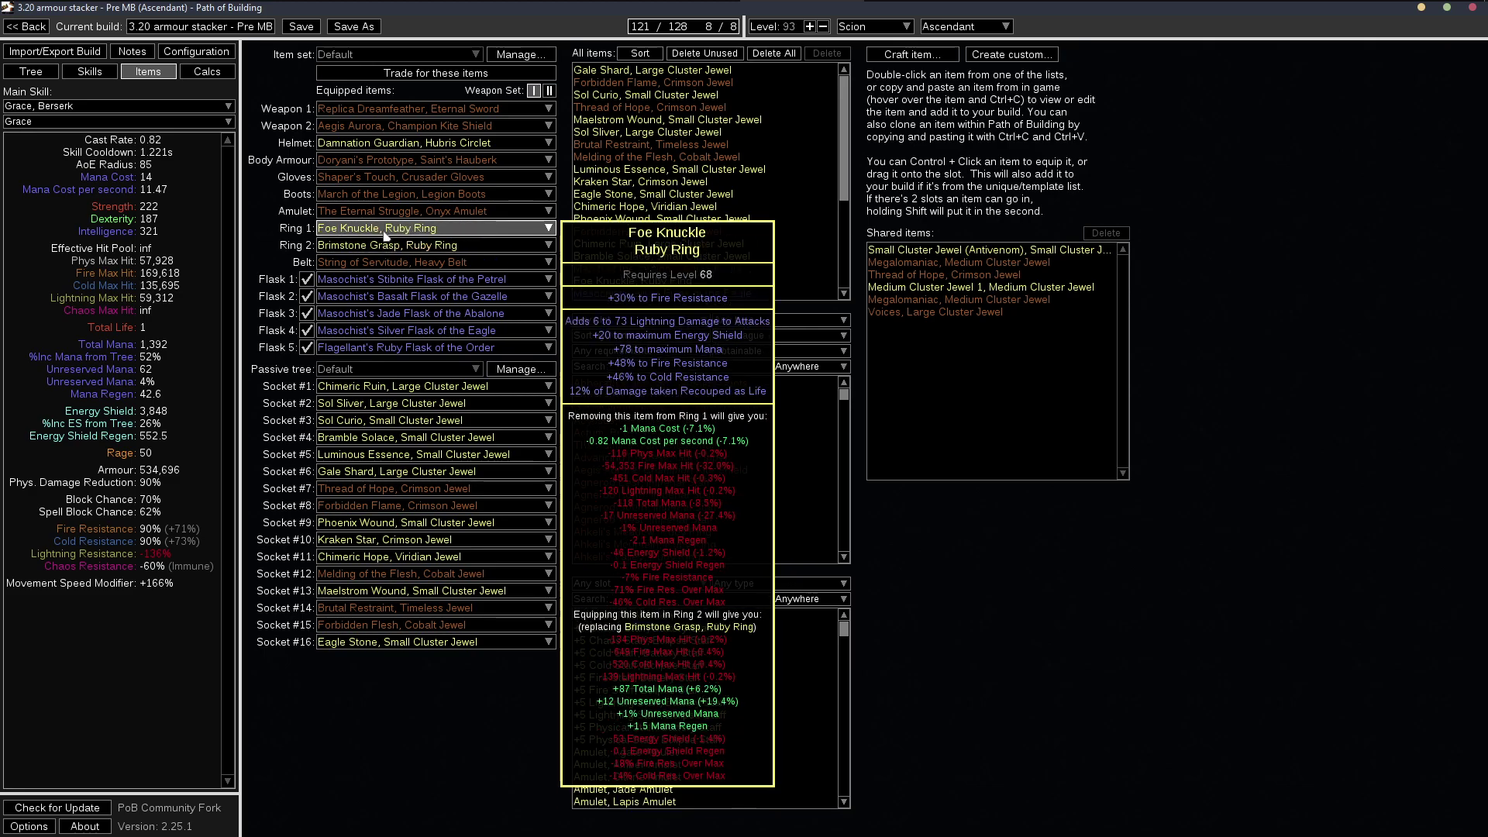
{"action": "left_click", "coordinate": [25, 76]}
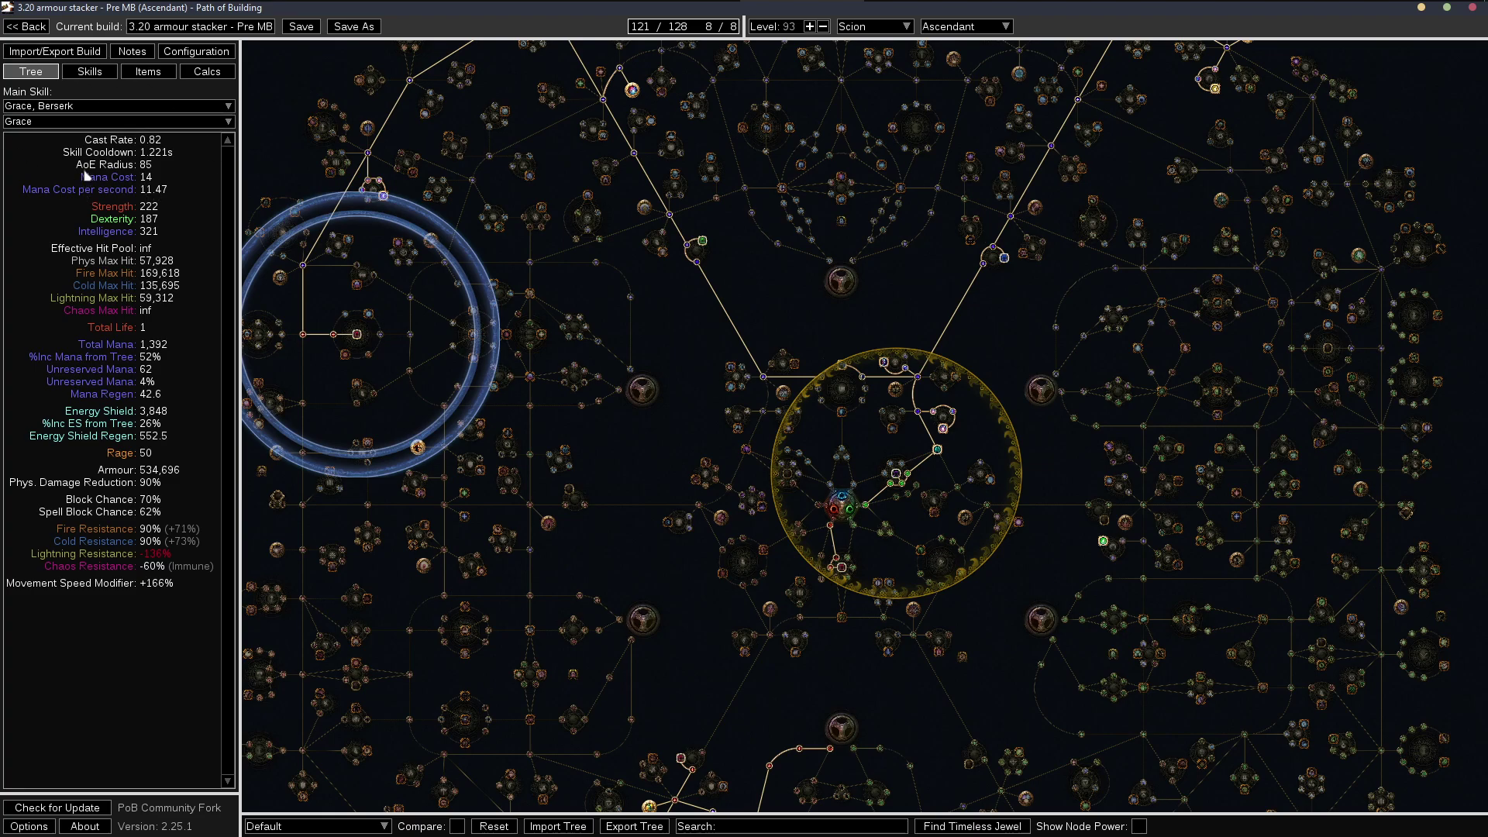
- Raise the Inspiration support linked to Grace to level 21 to compare the mana cost, then set it back to 20
{"action": "left_click", "coordinate": [90, 72]}
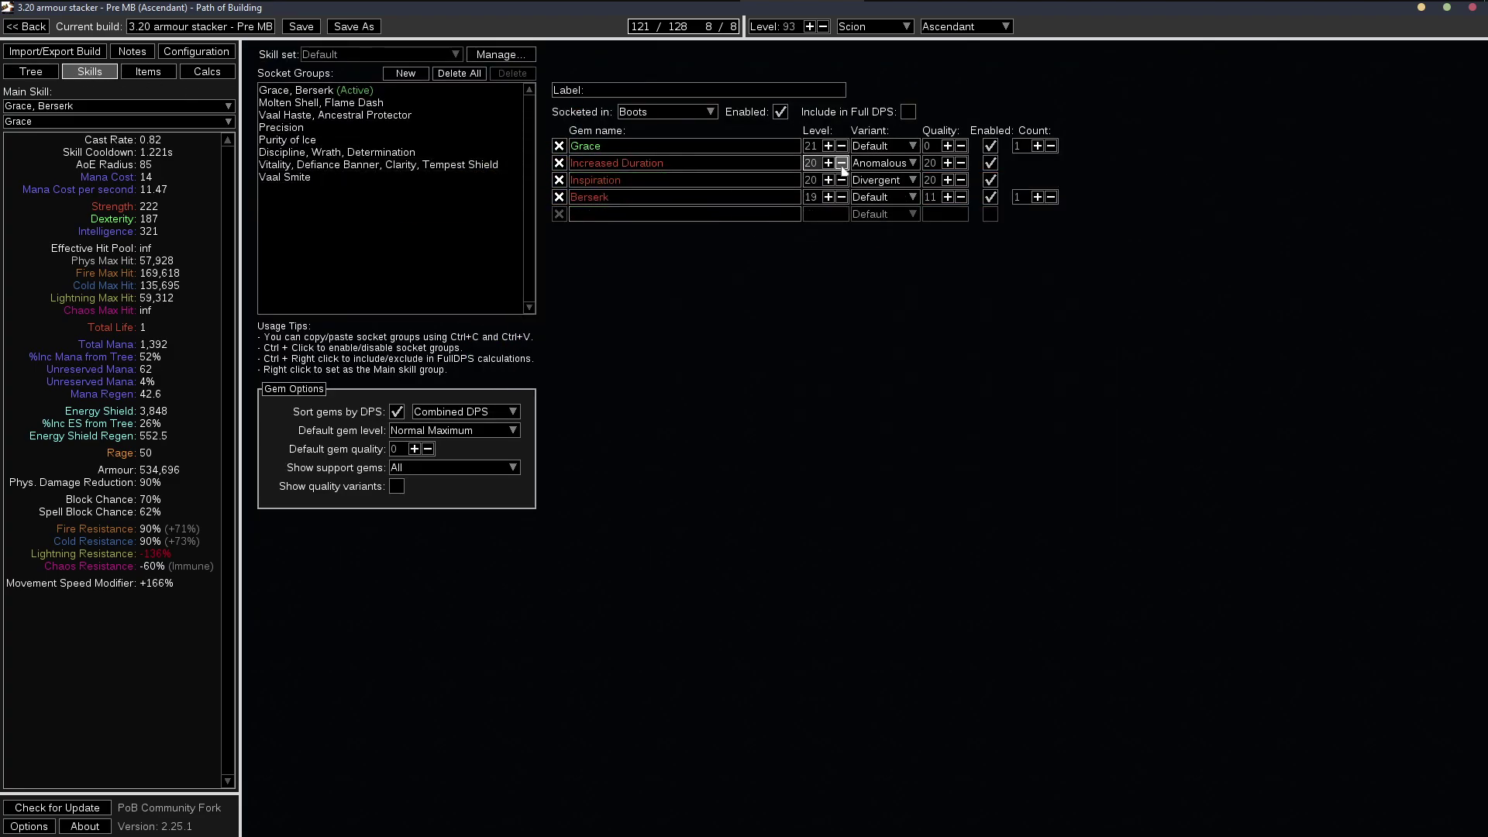
{"action": "left_click", "coordinate": [811, 162]}
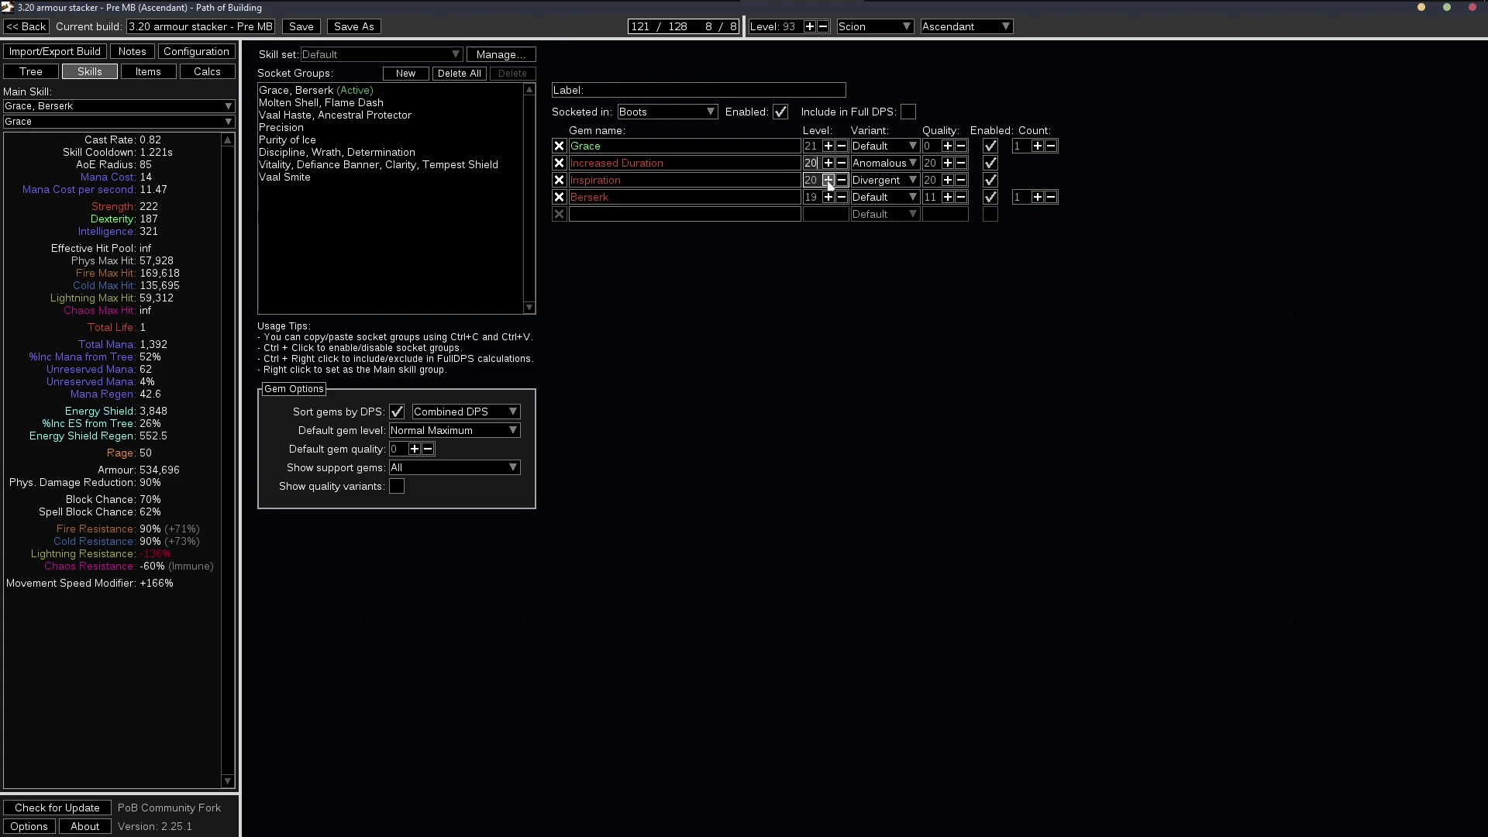
{"action": "left_click", "coordinate": [828, 180]}
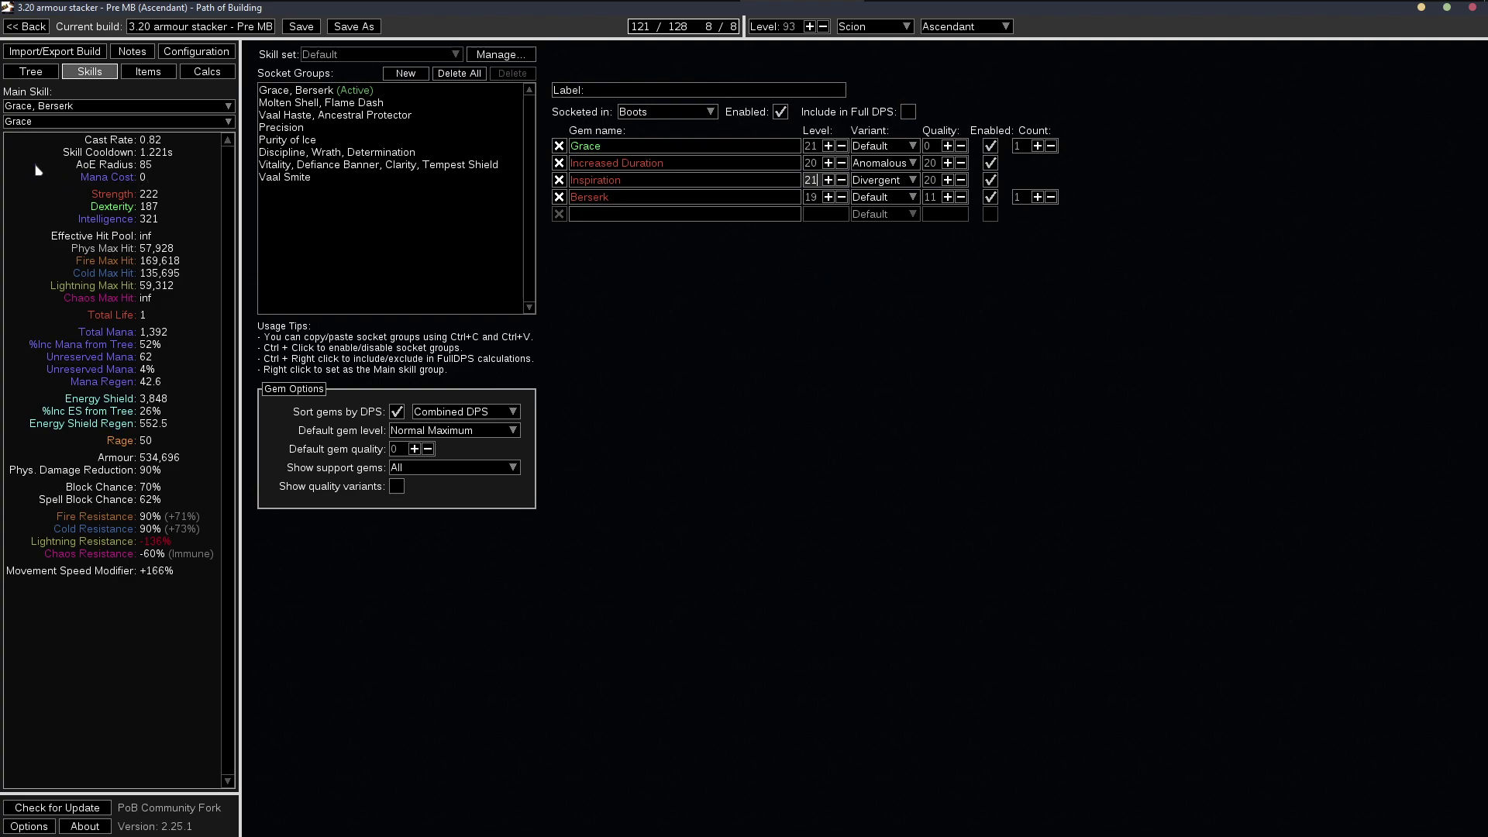
{"action": "left_click", "coordinate": [842, 181]}
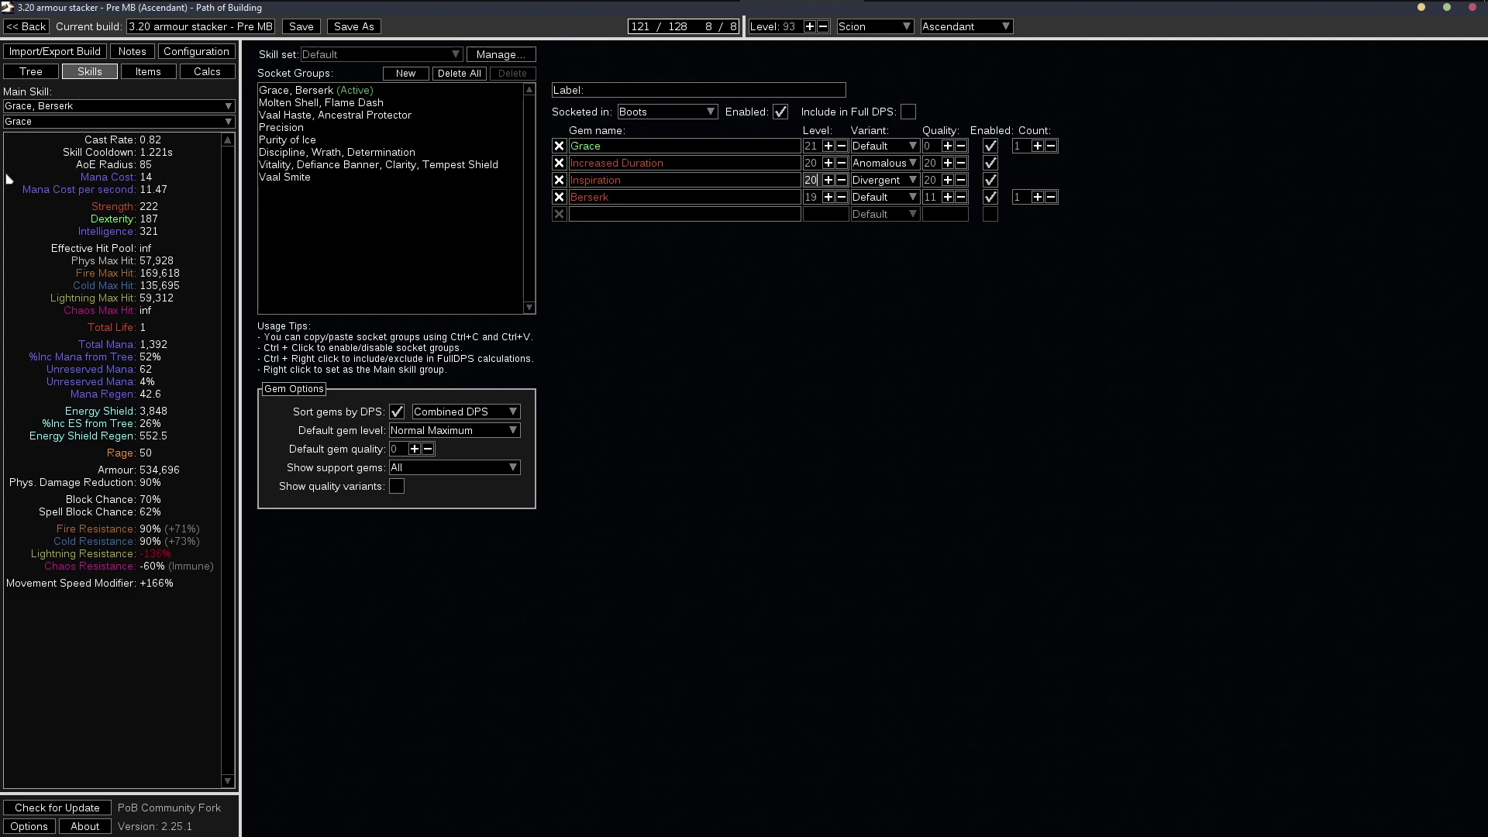
- Switch to Notepad++ and move on to the question "why dont use %effect on reservation jewels?"
{"action": "left_click", "coordinate": [554, 11]}
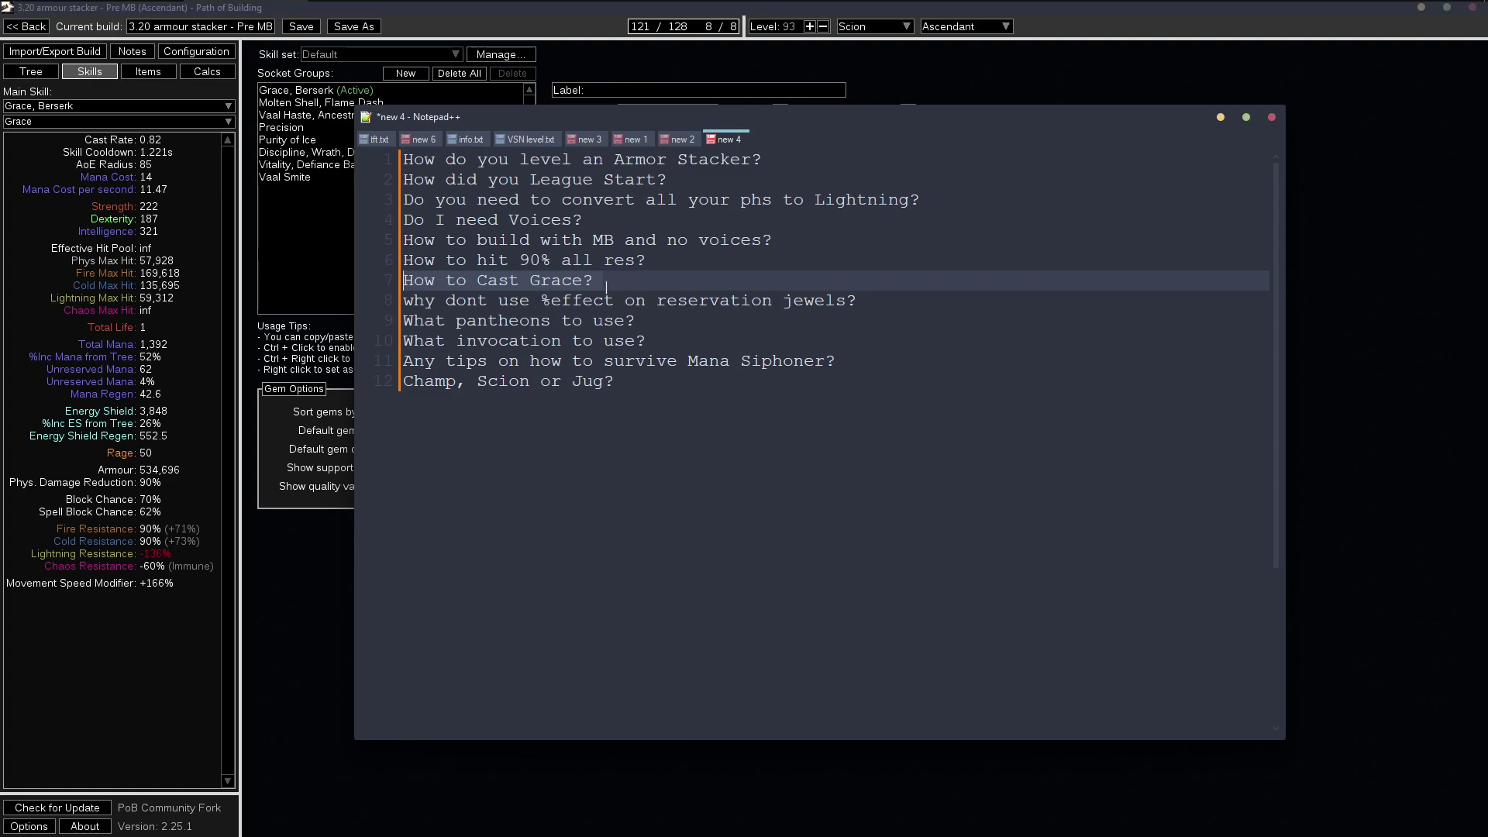
{"action": "left_click", "coordinate": [535, 300]}
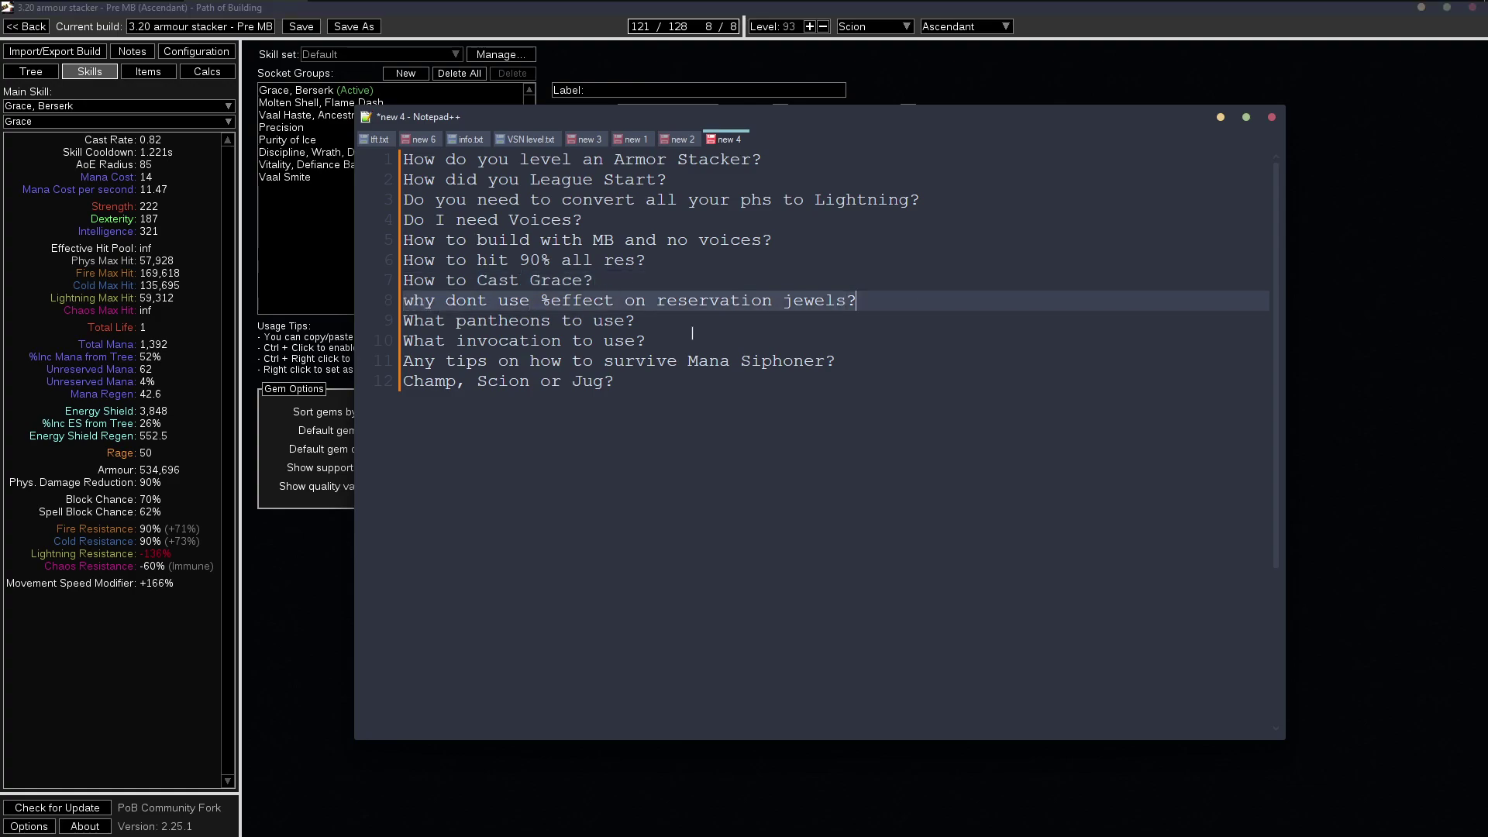
- Switch to Path of Building, close the Pre MB build without saving its changes and open the 3.20 build
{"action": "left_click", "coordinate": [307, 242]}
{"action": "left_click", "coordinate": [26, 26]}
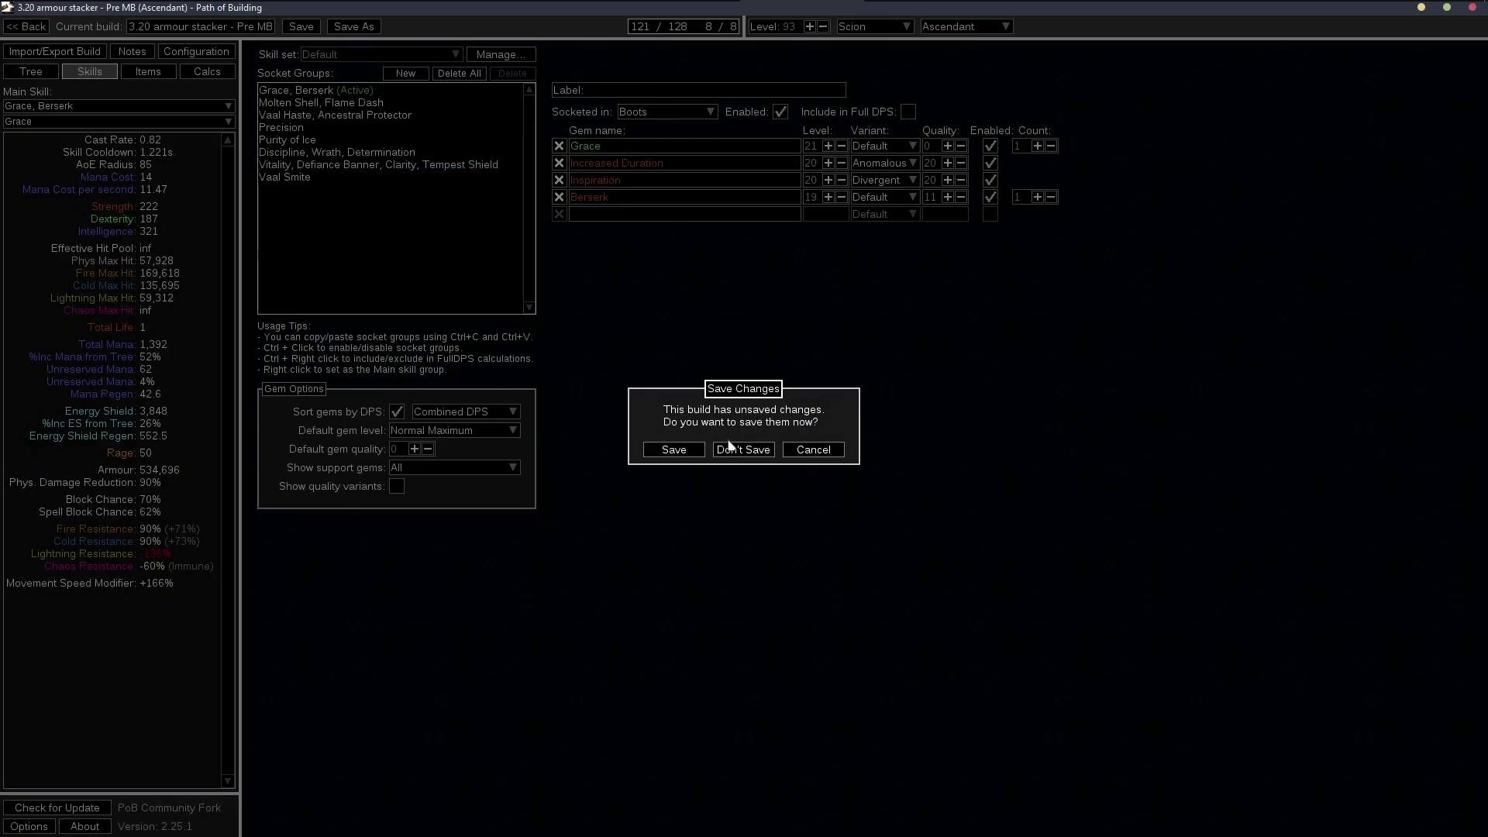
{"action": "left_click", "coordinate": [729, 449]}
{"action": "double_click", "coordinate": [551, 228]}
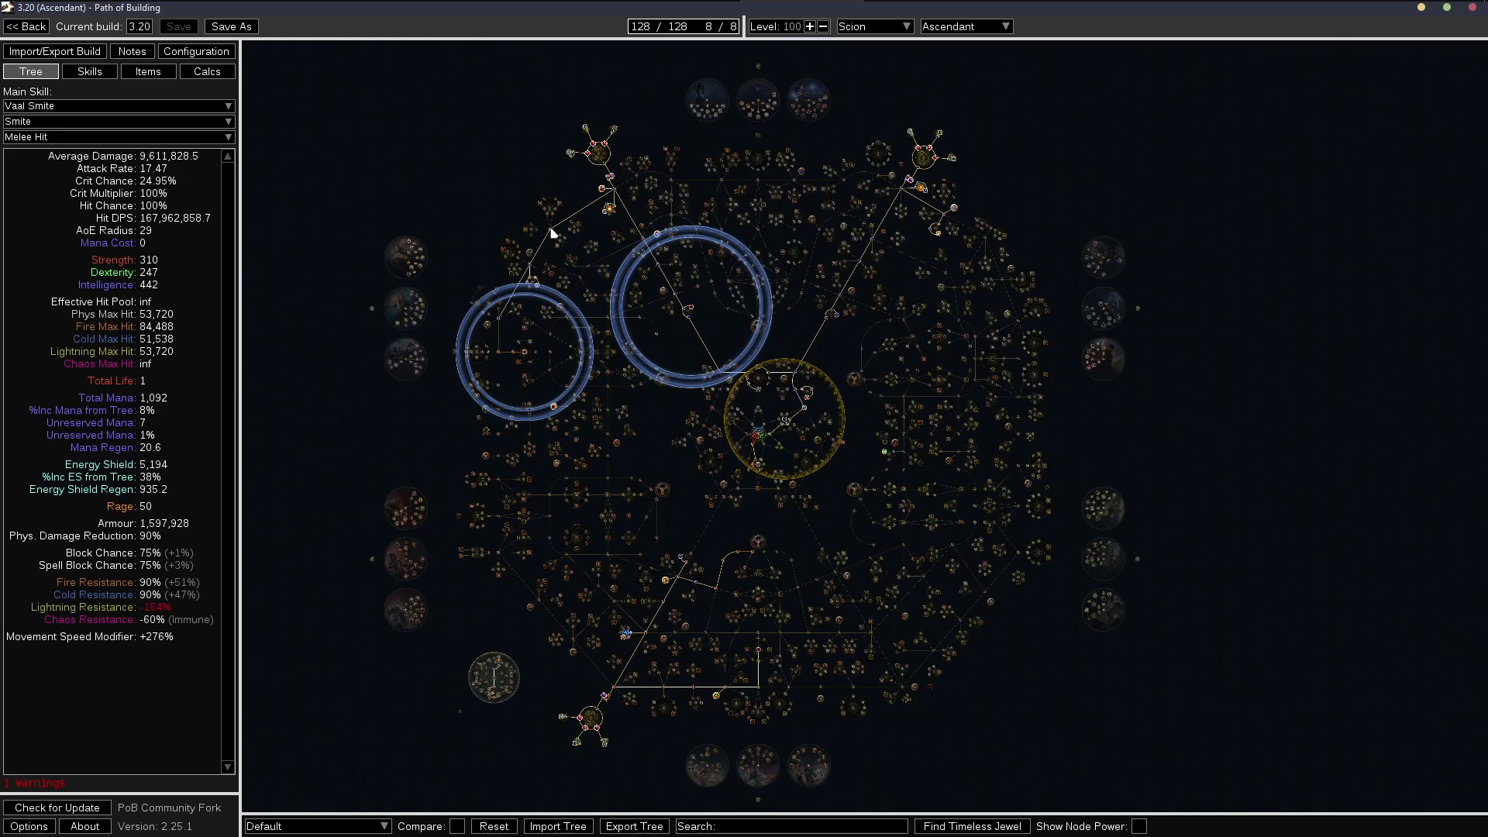
- Examine the Entropy Prism and the other small cluster jewels in the upper sockets of the 3.20 passive tree
{"action": "scroll", "coordinate": [481, 226], "scroll_direction": "up", "scroll_amount": 4}
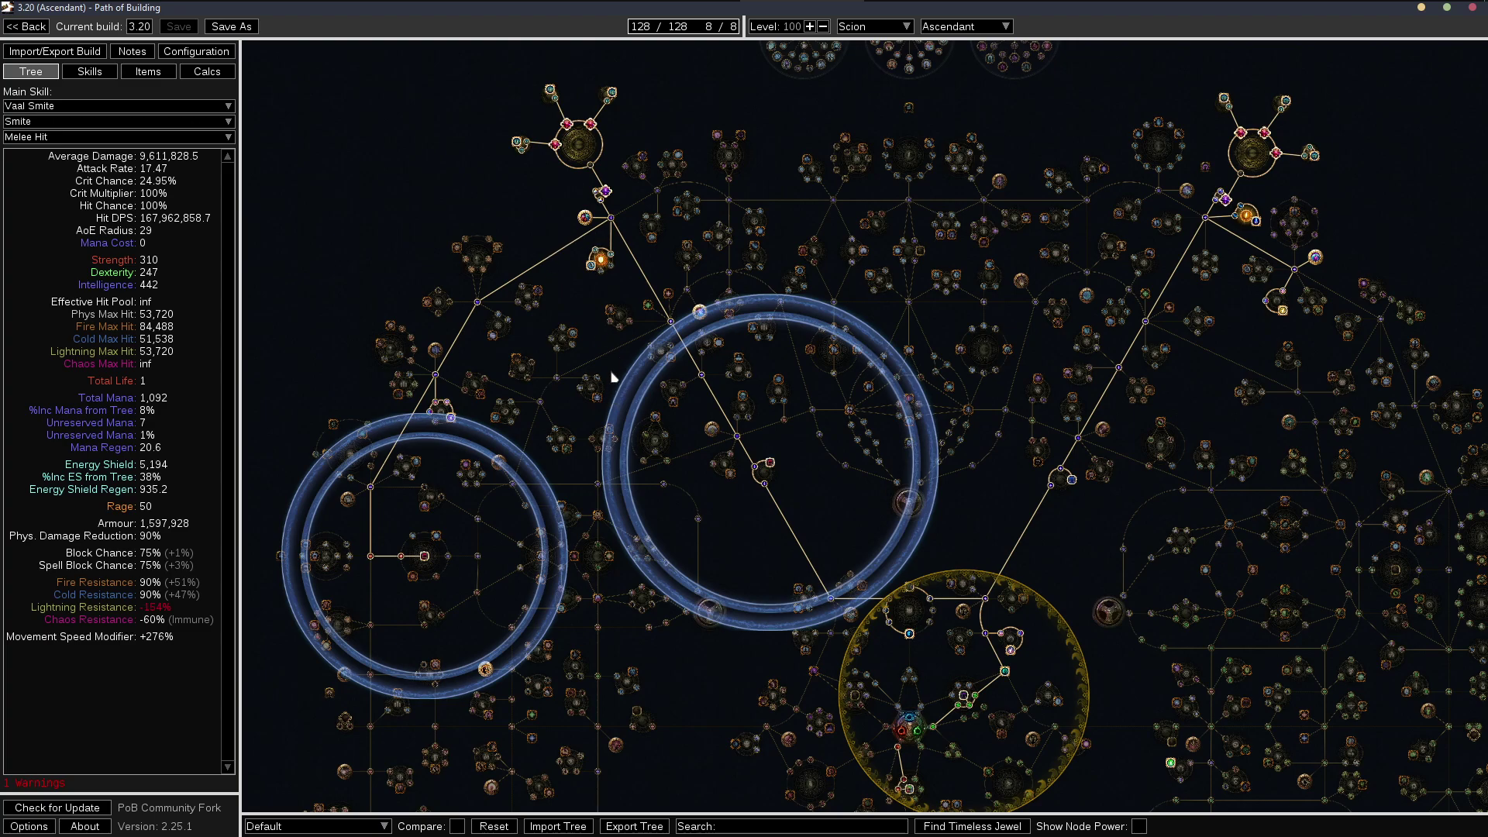
{"action": "left_click_drag", "start_coordinate": [612, 370], "coordinate": [578, 403]}
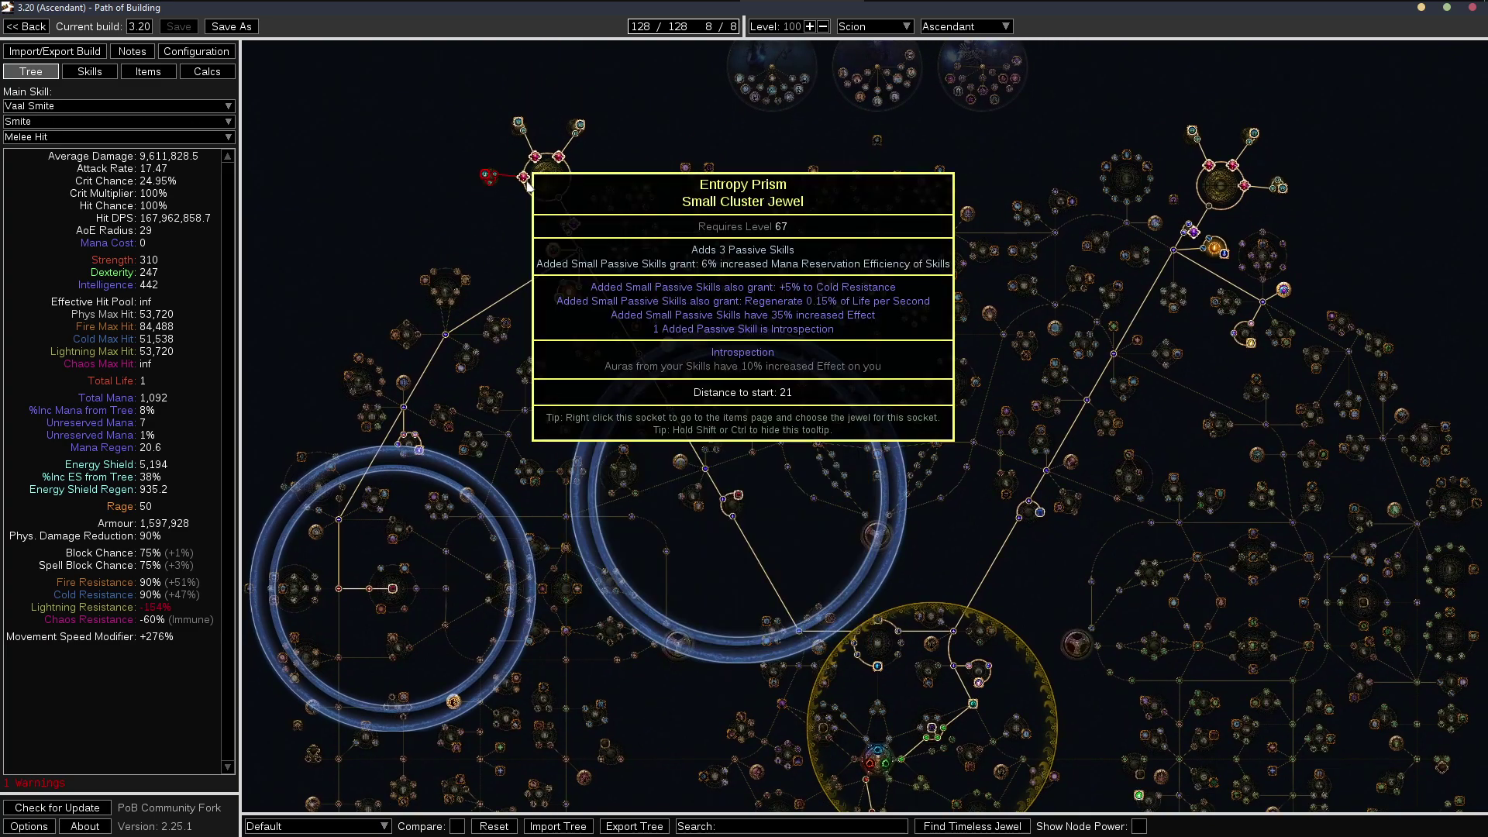
{"action": "mouse_move", "coordinate": [1246, 192]}
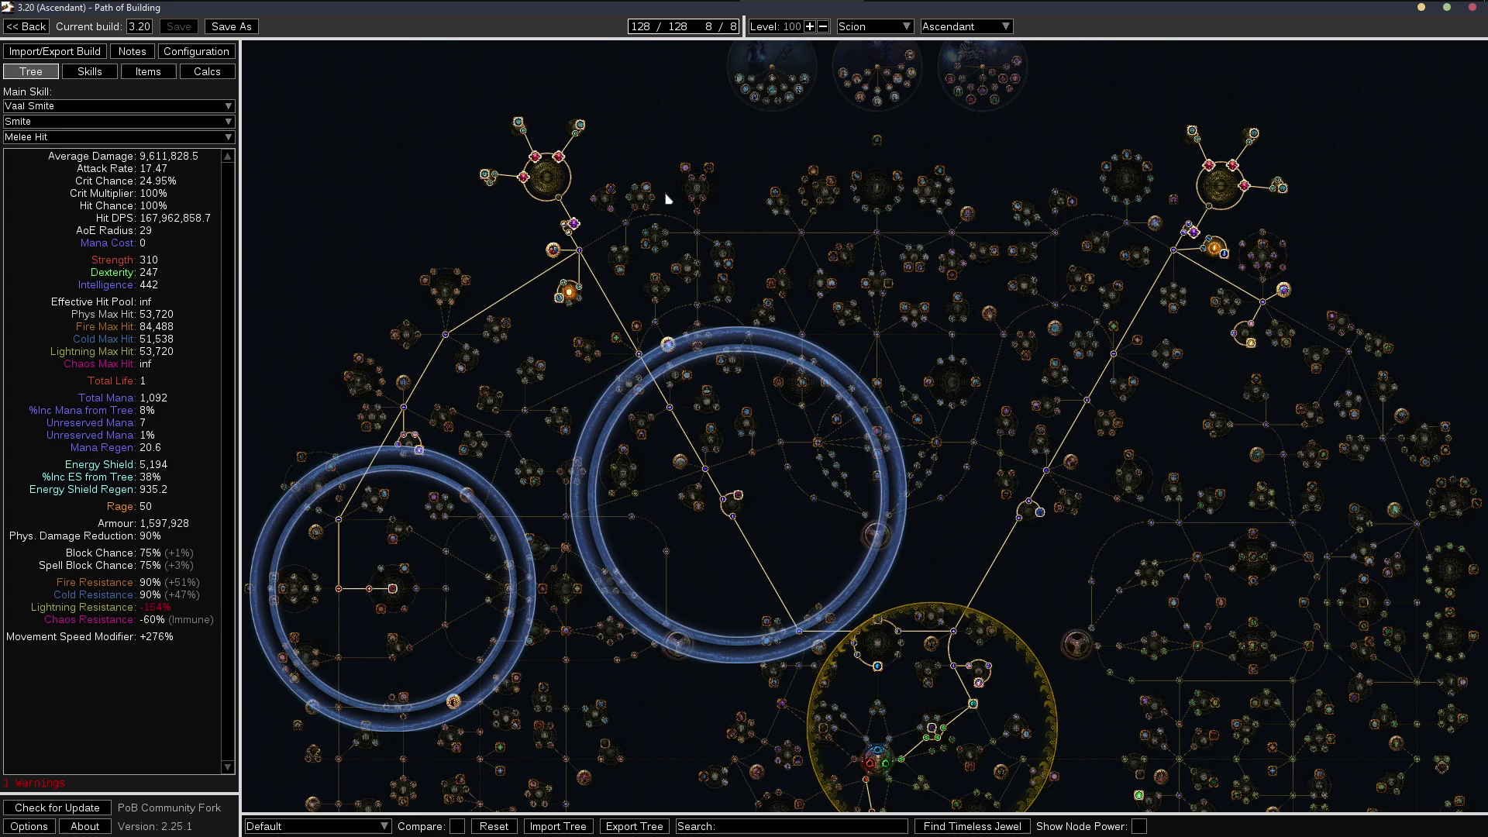
{"action": "left_click_drag", "start_coordinate": [658, 522], "coordinate": [751, 406]}
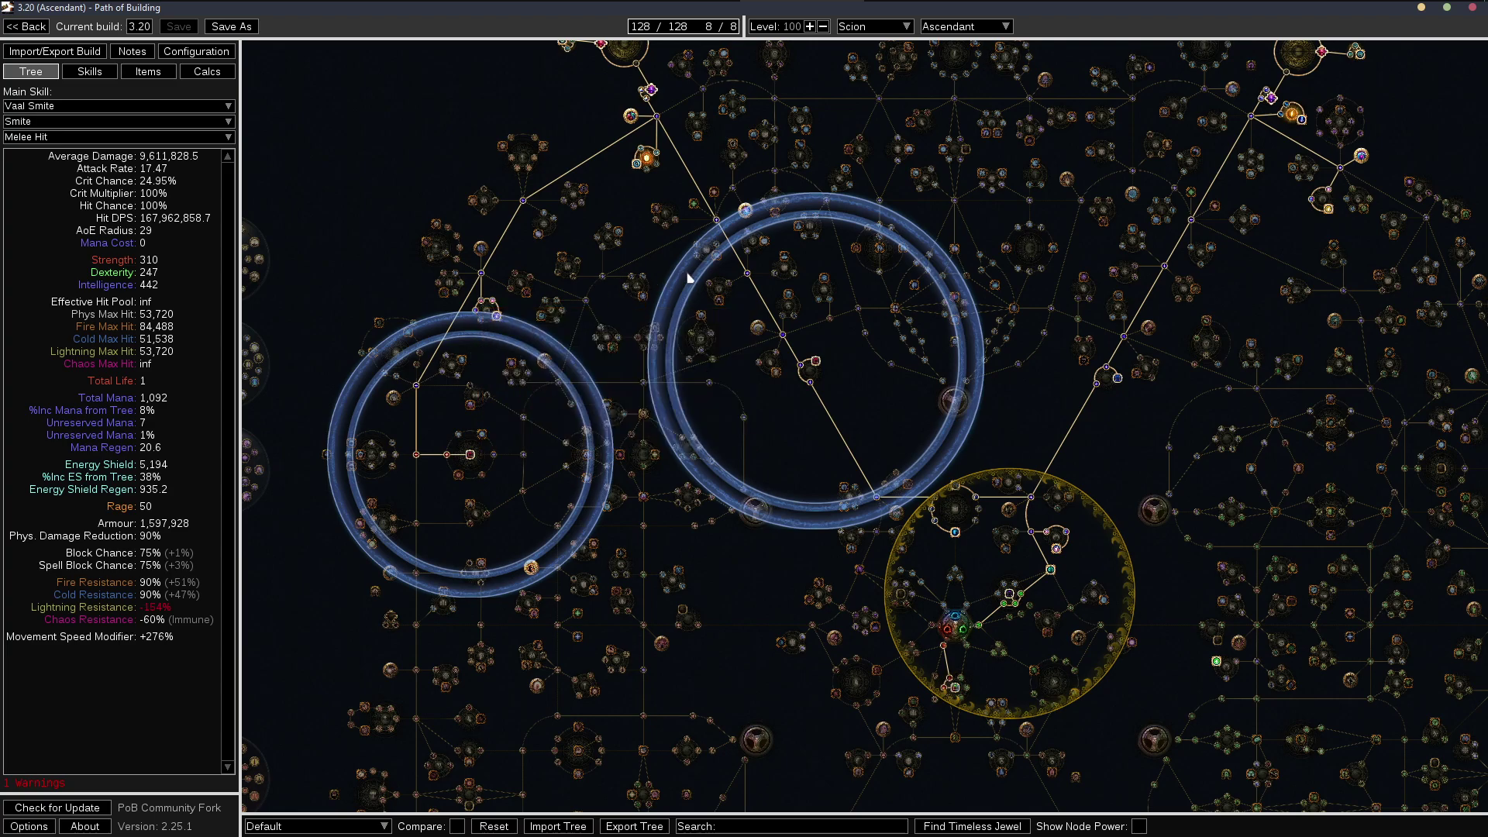
- Examine the allocated passives and cluster jewel sockets in the lower half of the tree against the mana reservation stats
{"action": "left_click_drag", "start_coordinate": [852, 375], "coordinate": [800, 173]}
{"action": "left_click_drag", "start_coordinate": [701, 396], "coordinate": [784, 190]}
{"action": "left_click_drag", "start_coordinate": [648, 462], "coordinate": [697, 197]}
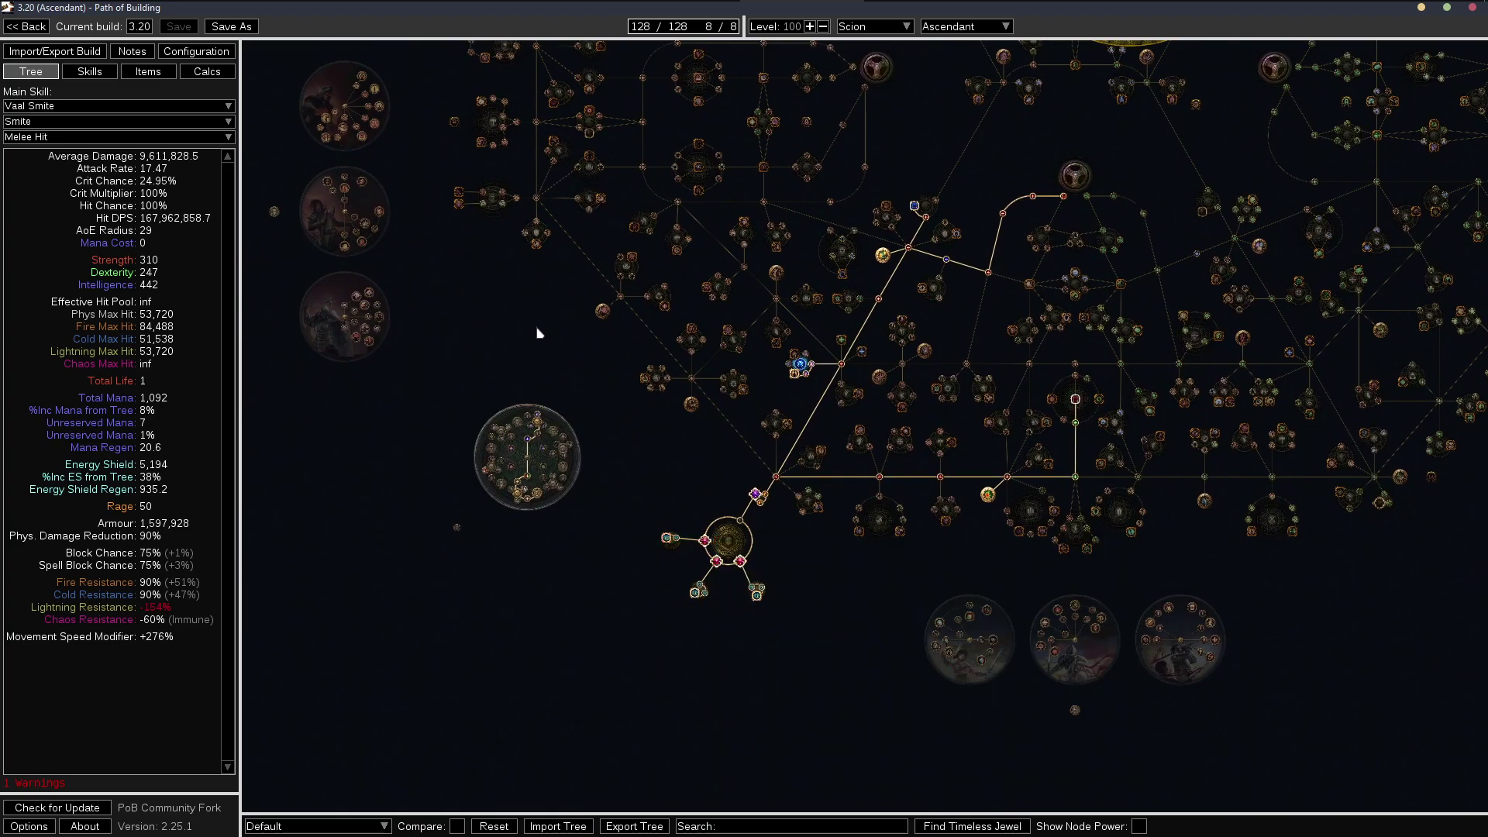
{"action": "left_click_drag", "start_coordinate": [542, 341], "coordinate": [651, 513]}
{"action": "left_click_drag", "start_coordinate": [792, 640], "coordinate": [625, 487]}
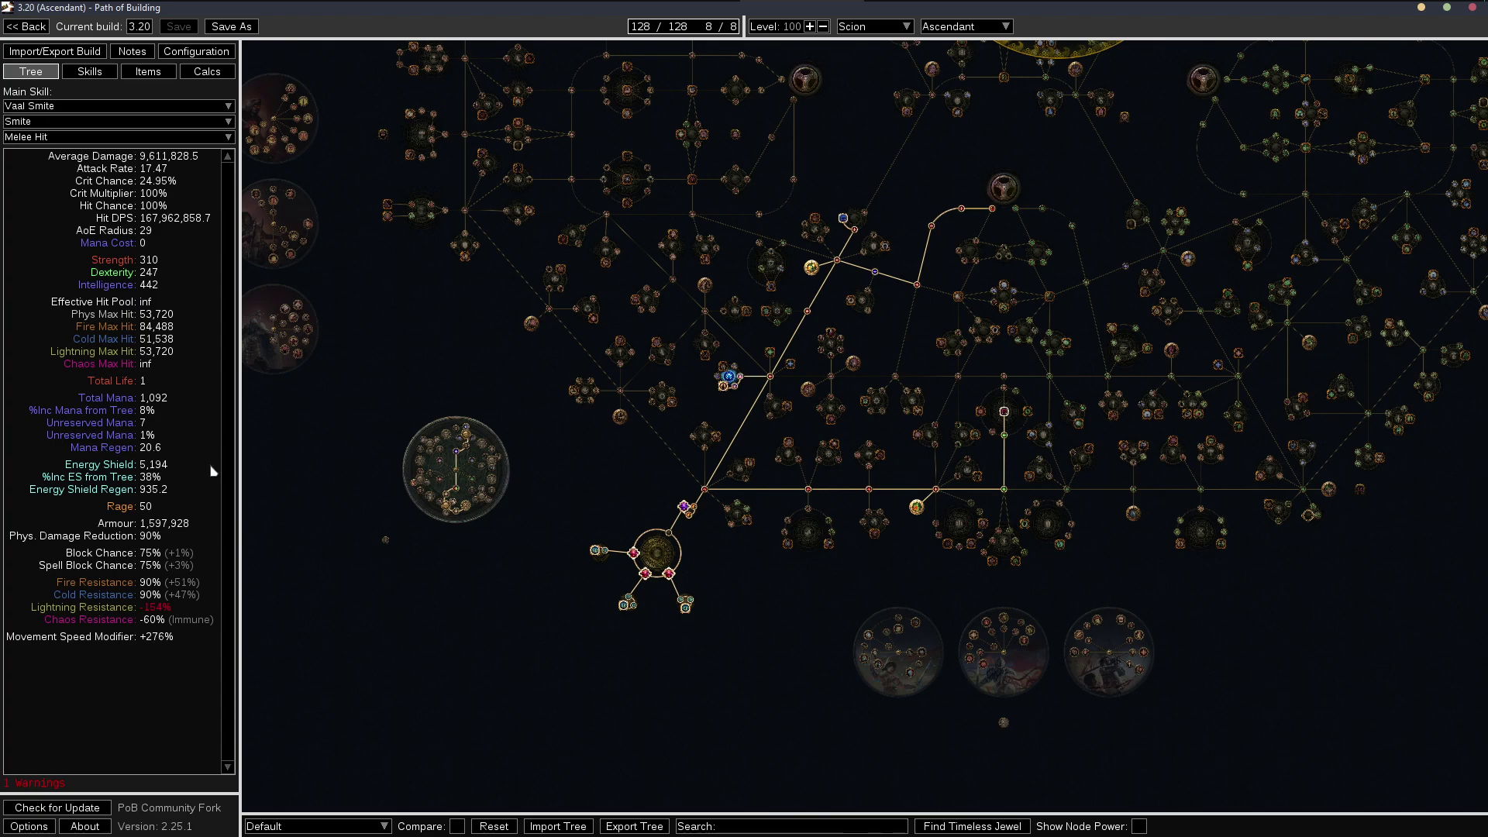
{"action": "scroll", "coordinate": [525, 431], "scroll_direction": "down", "scroll_amount": 3}
{"action": "scroll", "coordinate": [641, 437], "scroll_direction": "up", "scroll_amount": 3}
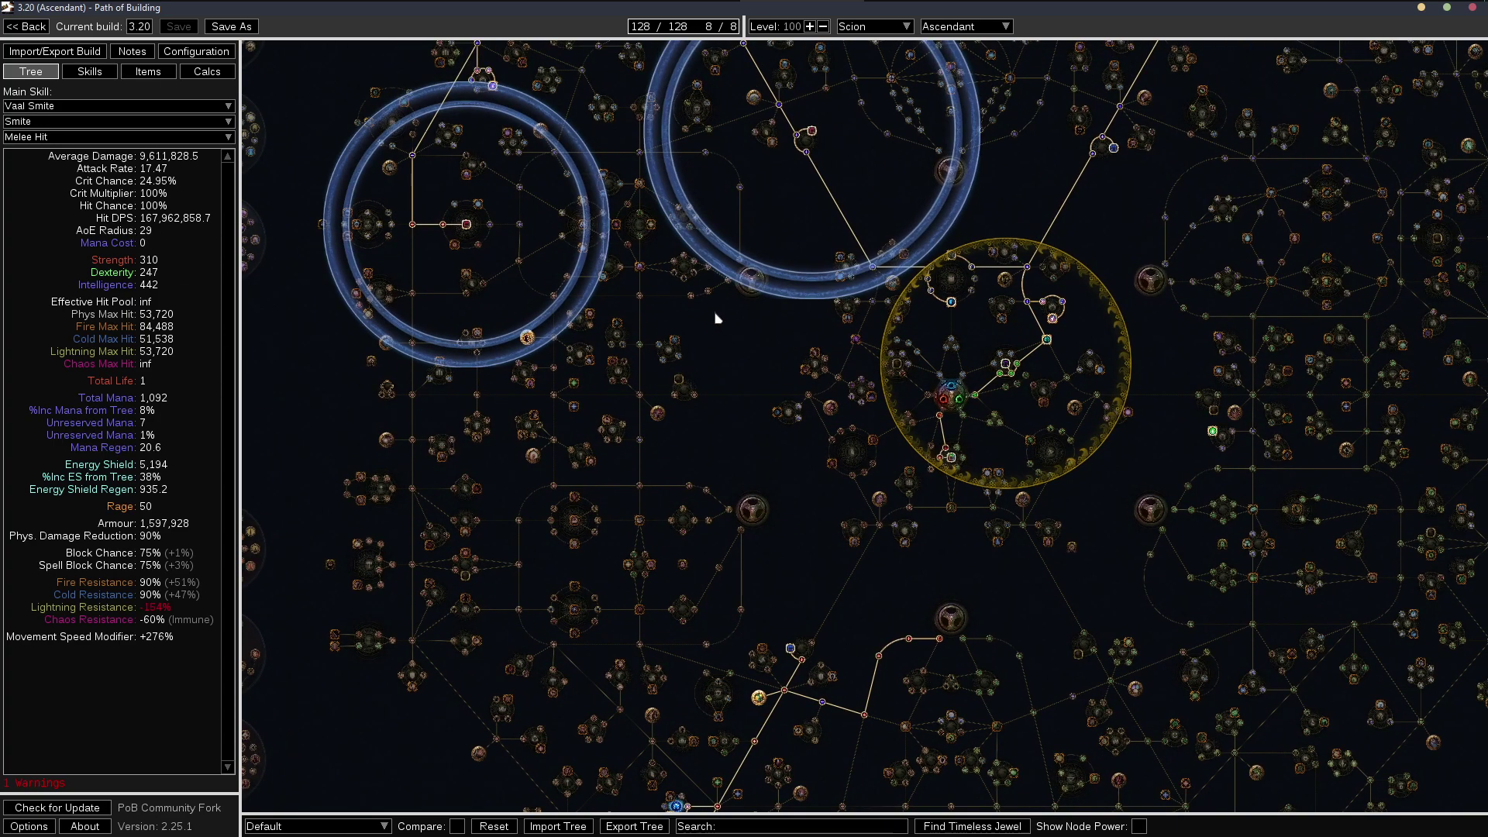
{"action": "scroll", "coordinate": [660, 86], "scroll_direction": "down", "scroll_amount": 3}
{"action": "scroll", "coordinate": [765, 277], "scroll_direction": "up", "scroll_amount": 3}
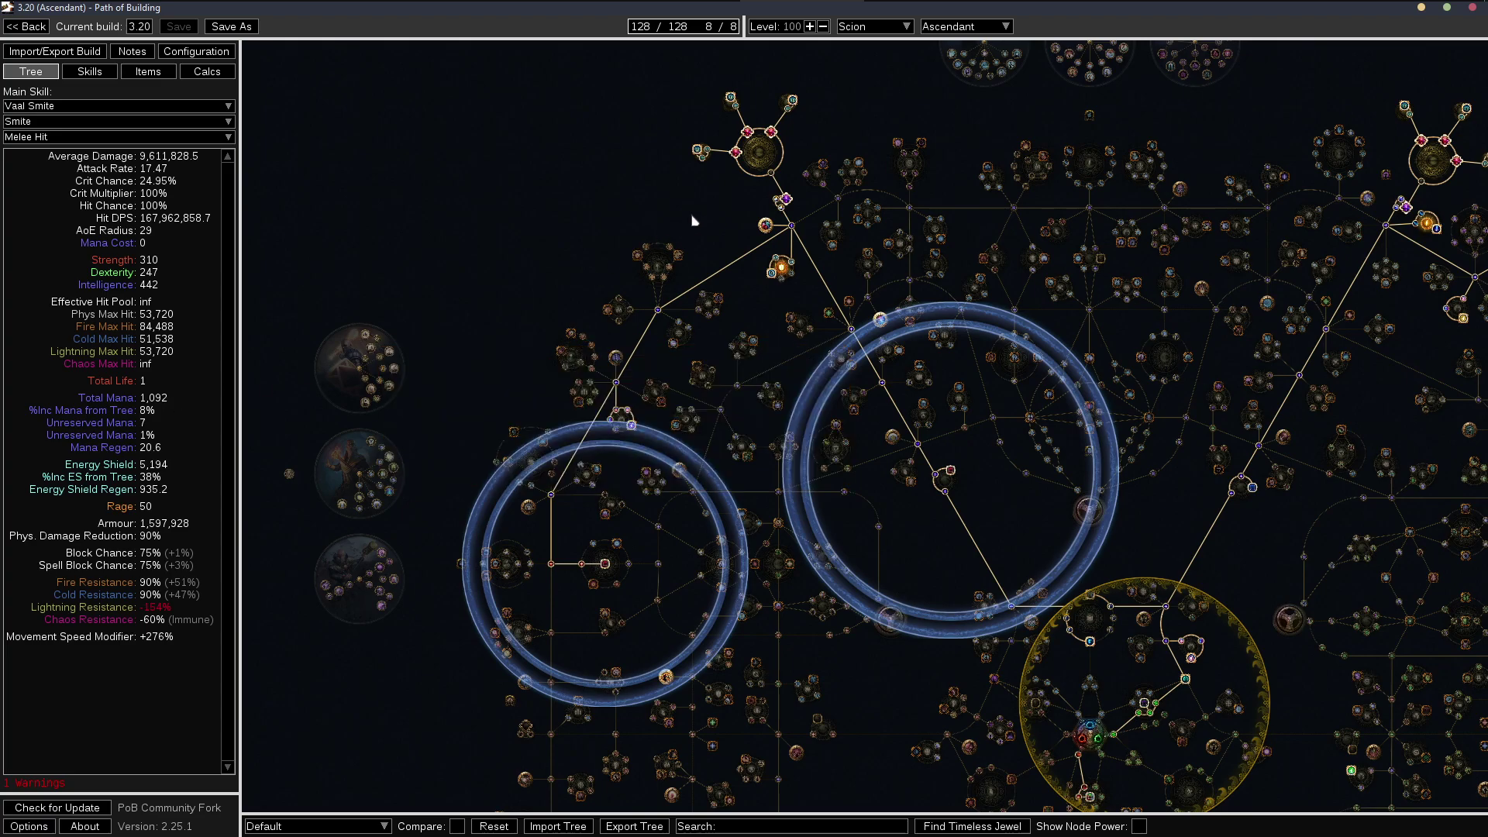
- Allocate extra reservation passives near the upper Reservation Mastery and in the lower Reservation Efficiency group to compare unreserved mana
{"action": "left_click_drag", "start_coordinate": [694, 220], "coordinate": [558, 205]}
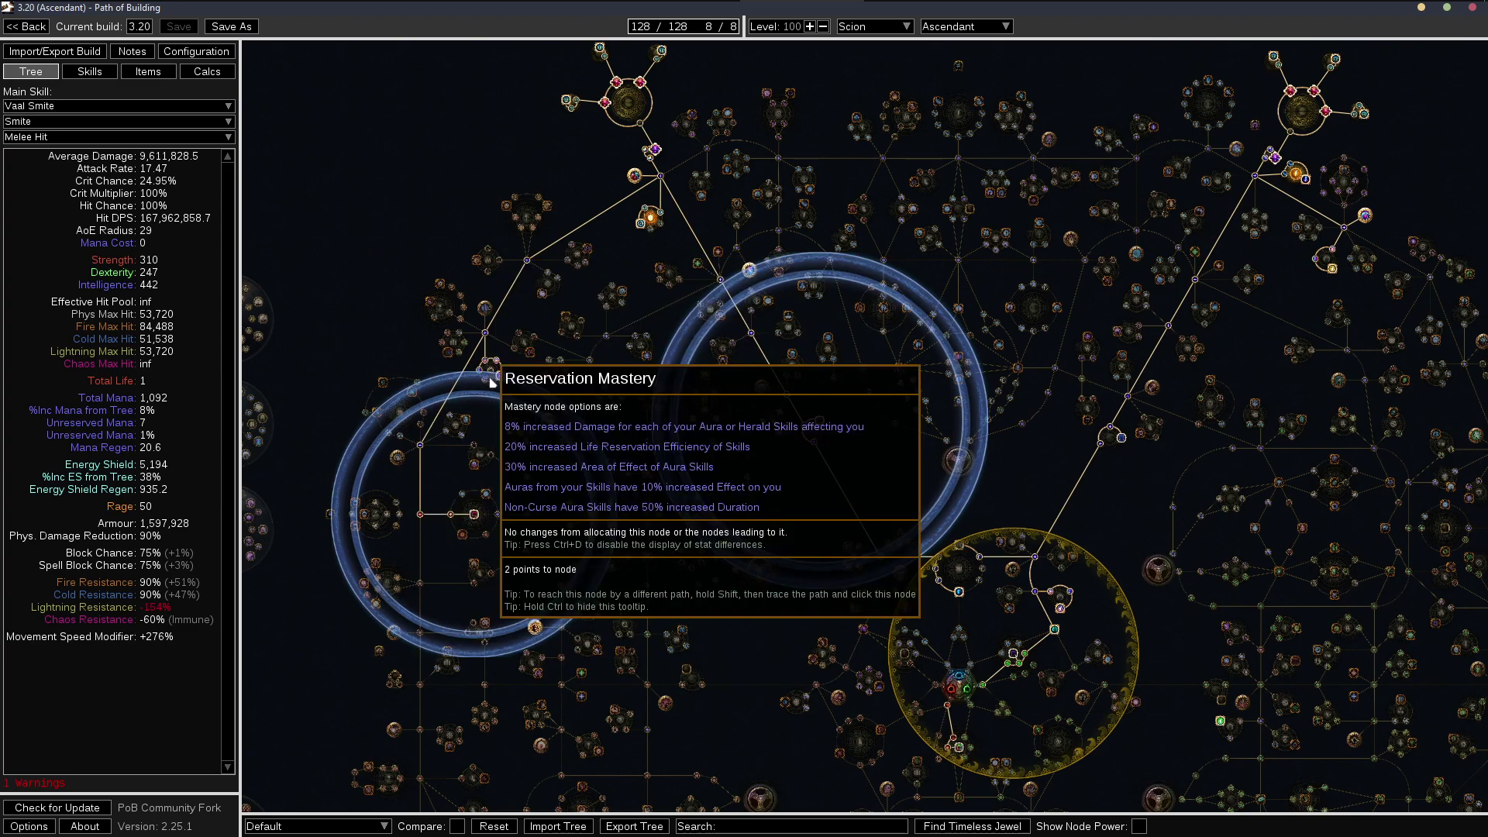
{"action": "left_click", "coordinate": [723, 532]}
{"action": "left_click_drag", "start_coordinate": [722, 532], "coordinate": [599, 130]}
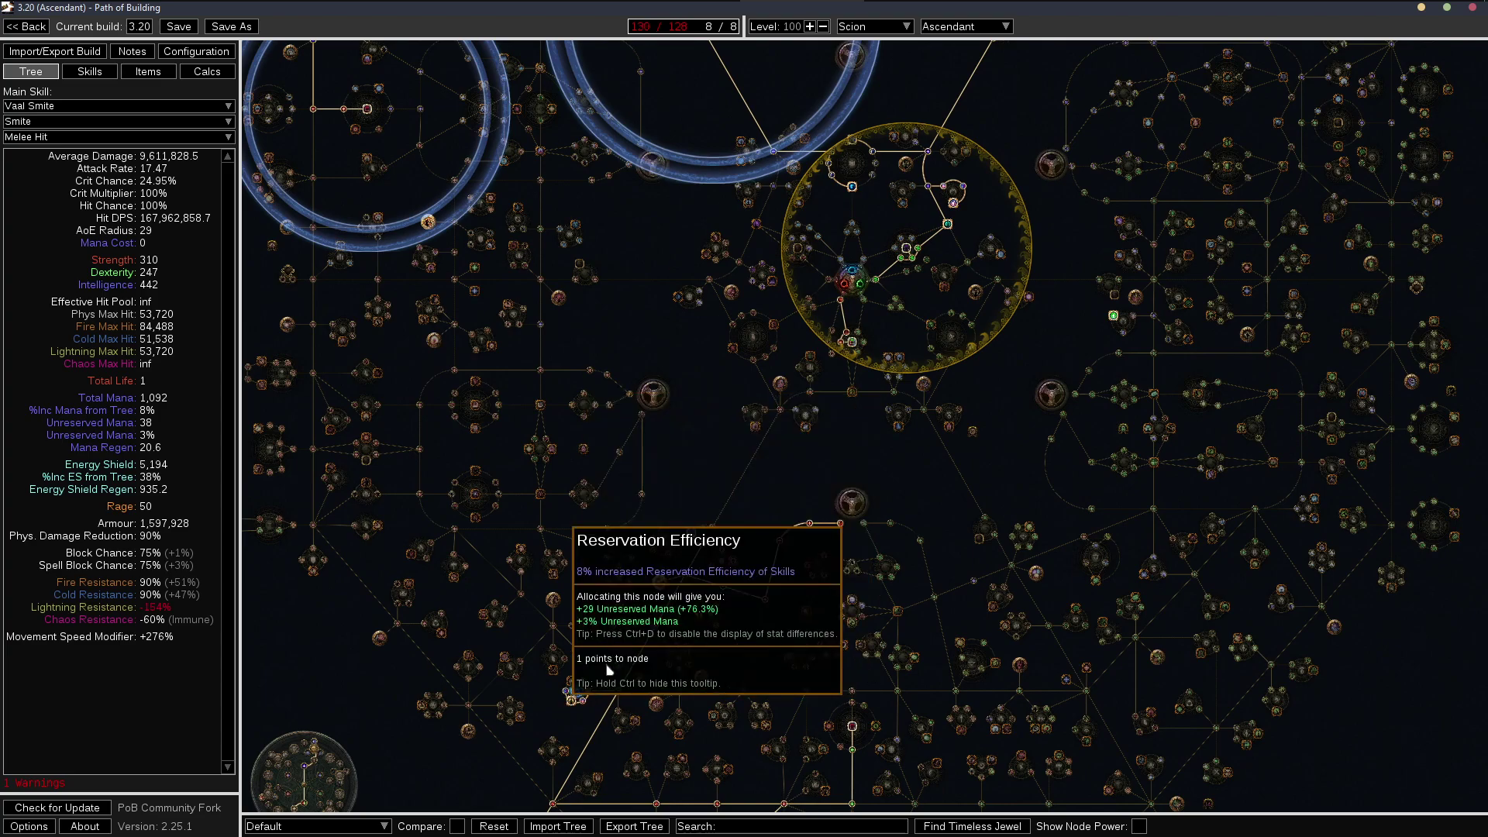
{"action": "left_click", "coordinate": [681, 657]}
{"action": "left_click_drag", "start_coordinate": [588, 341], "coordinate": [650, 496]}
{"action": "left_click_drag", "start_coordinate": [572, 173], "coordinate": [586, 240]}
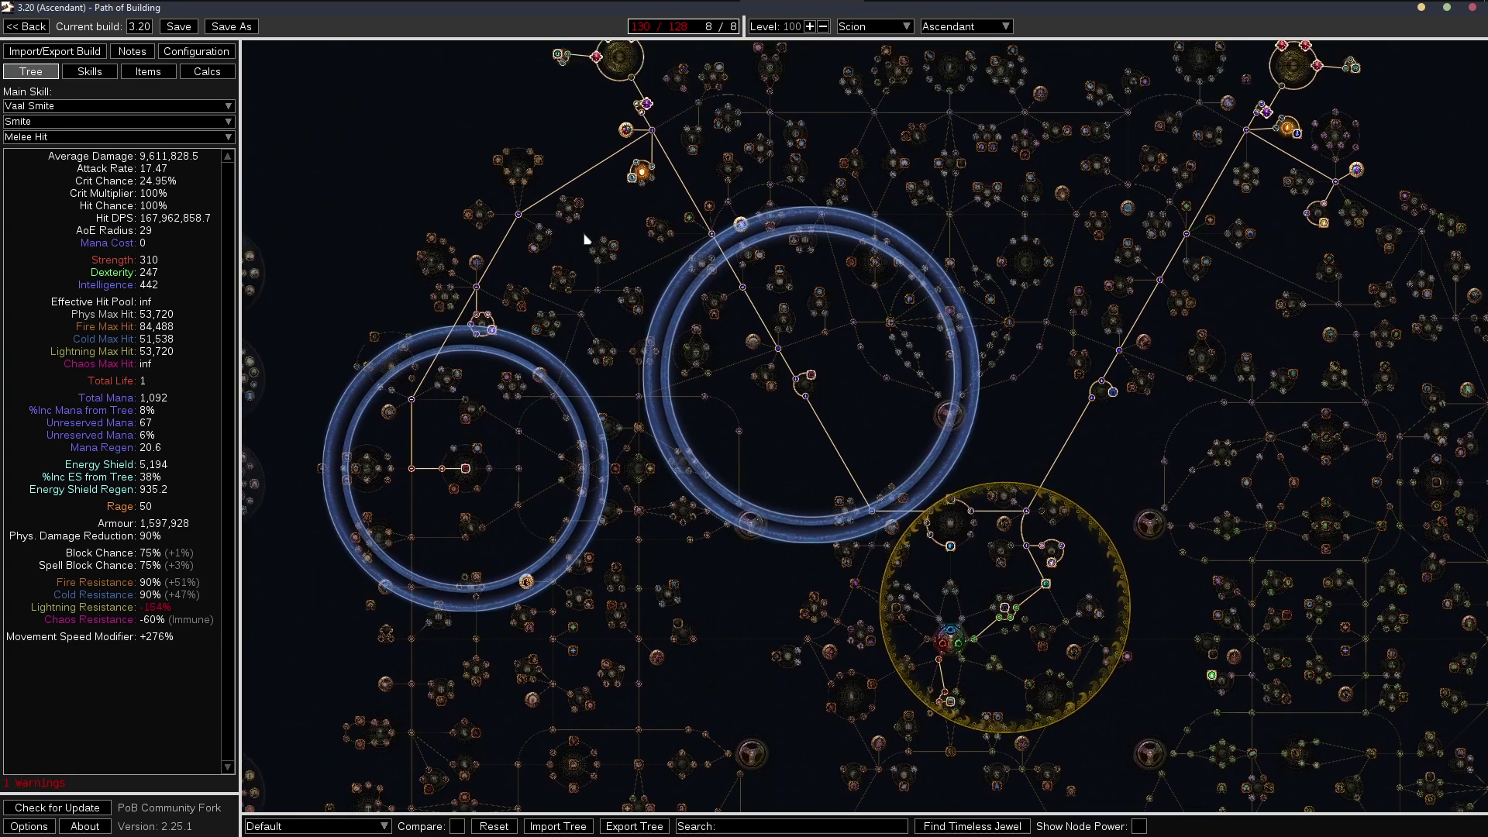
{"action": "left_click_drag", "start_coordinate": [530, 86], "coordinate": [516, 158]}
{"action": "mouse_move", "coordinate": [584, 134]}
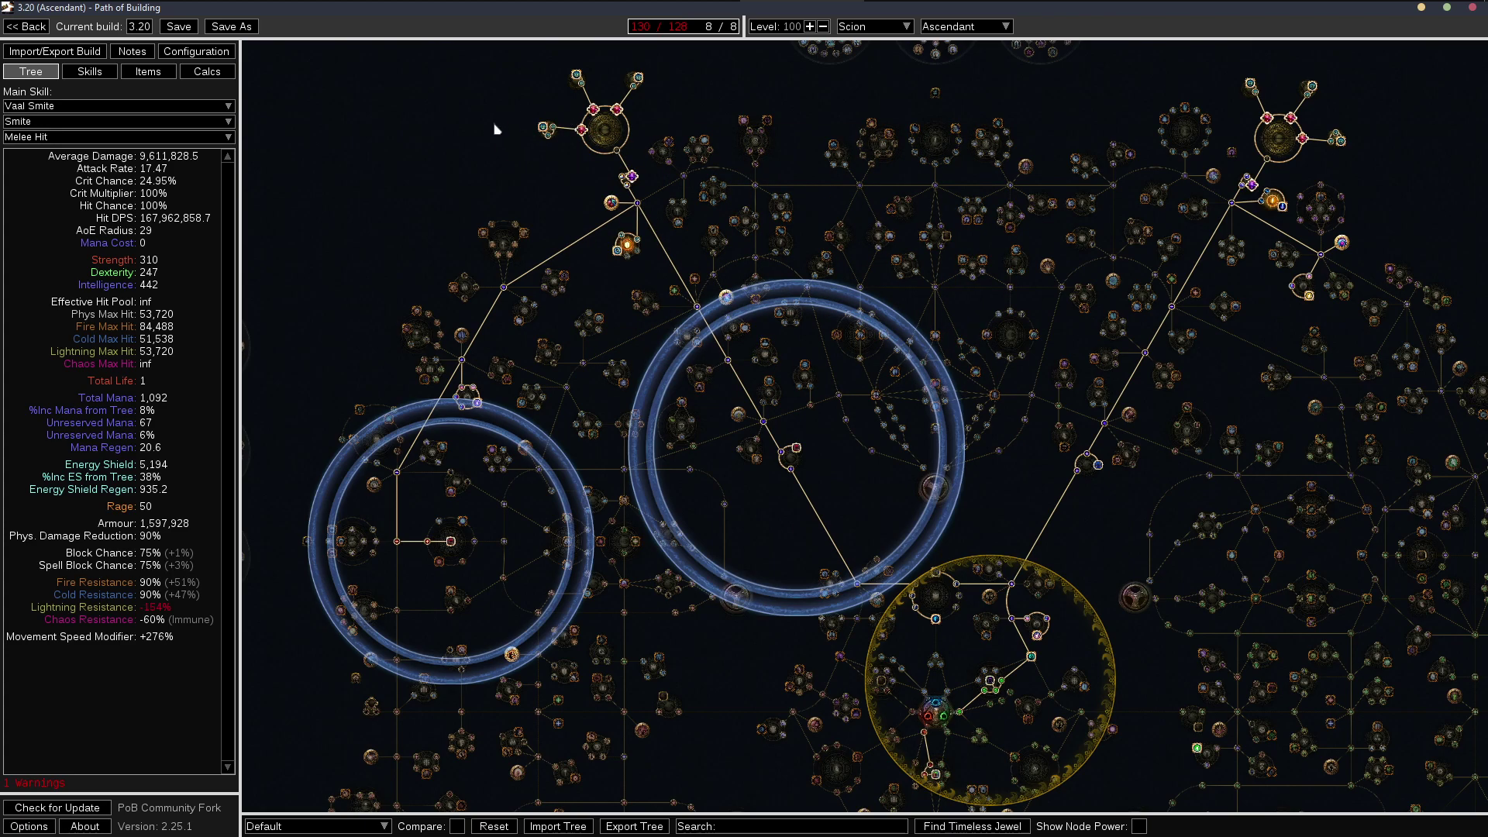
- Switch to Notepad++ and move on to the question "What pantheons to use?"
{"action": "left_click", "coordinate": [297, 9]}
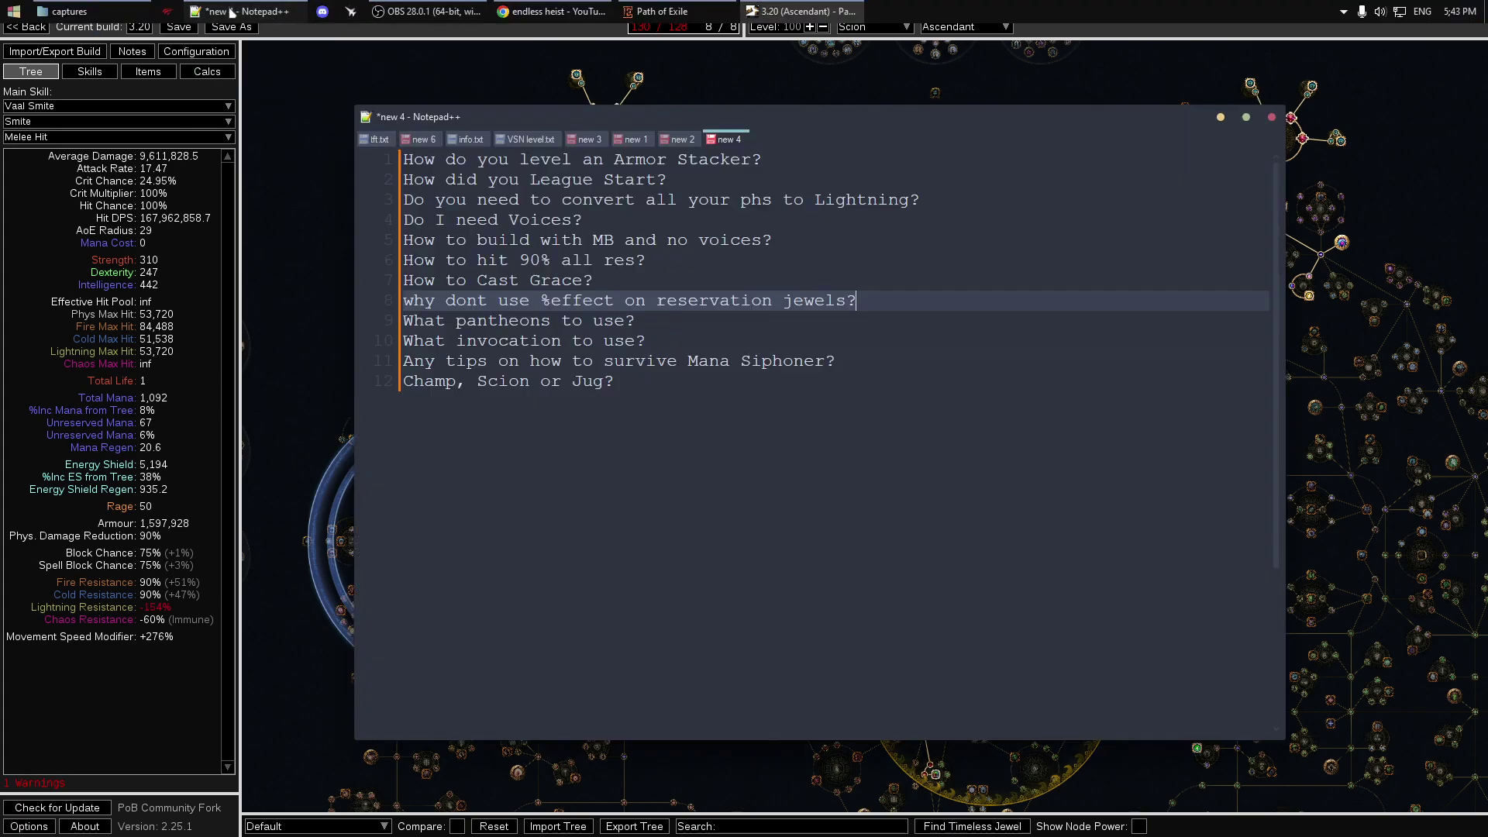
{"action": "left_click", "coordinate": [614, 320]}
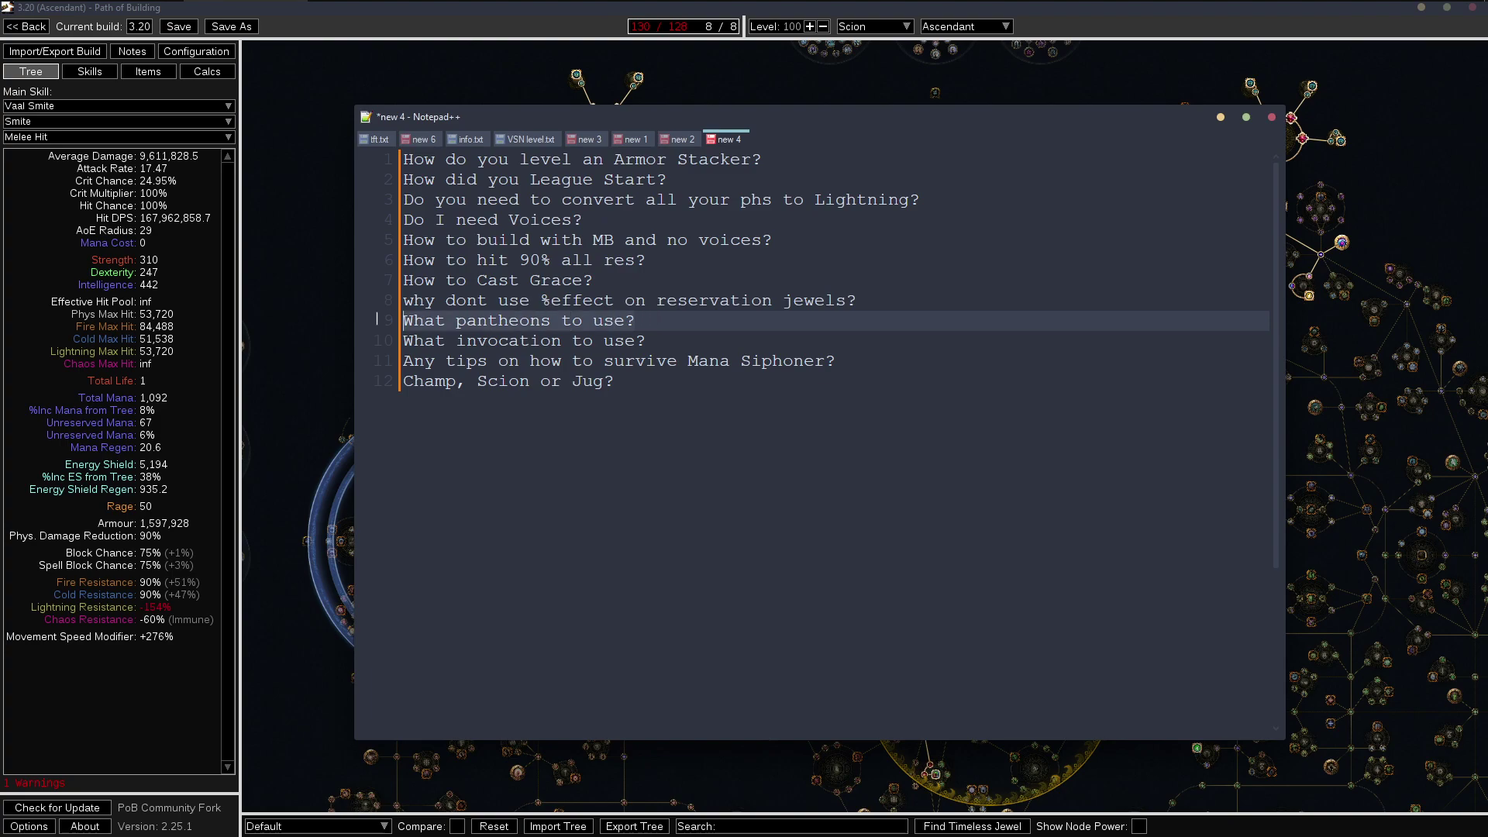
{"action": "key", "text": "Home"}
- Switch to Path of Building and examine the 3.20 build's Major God and Minor God settings, then return to the passive tree
{"action": "left_click", "coordinate": [196, 51]}
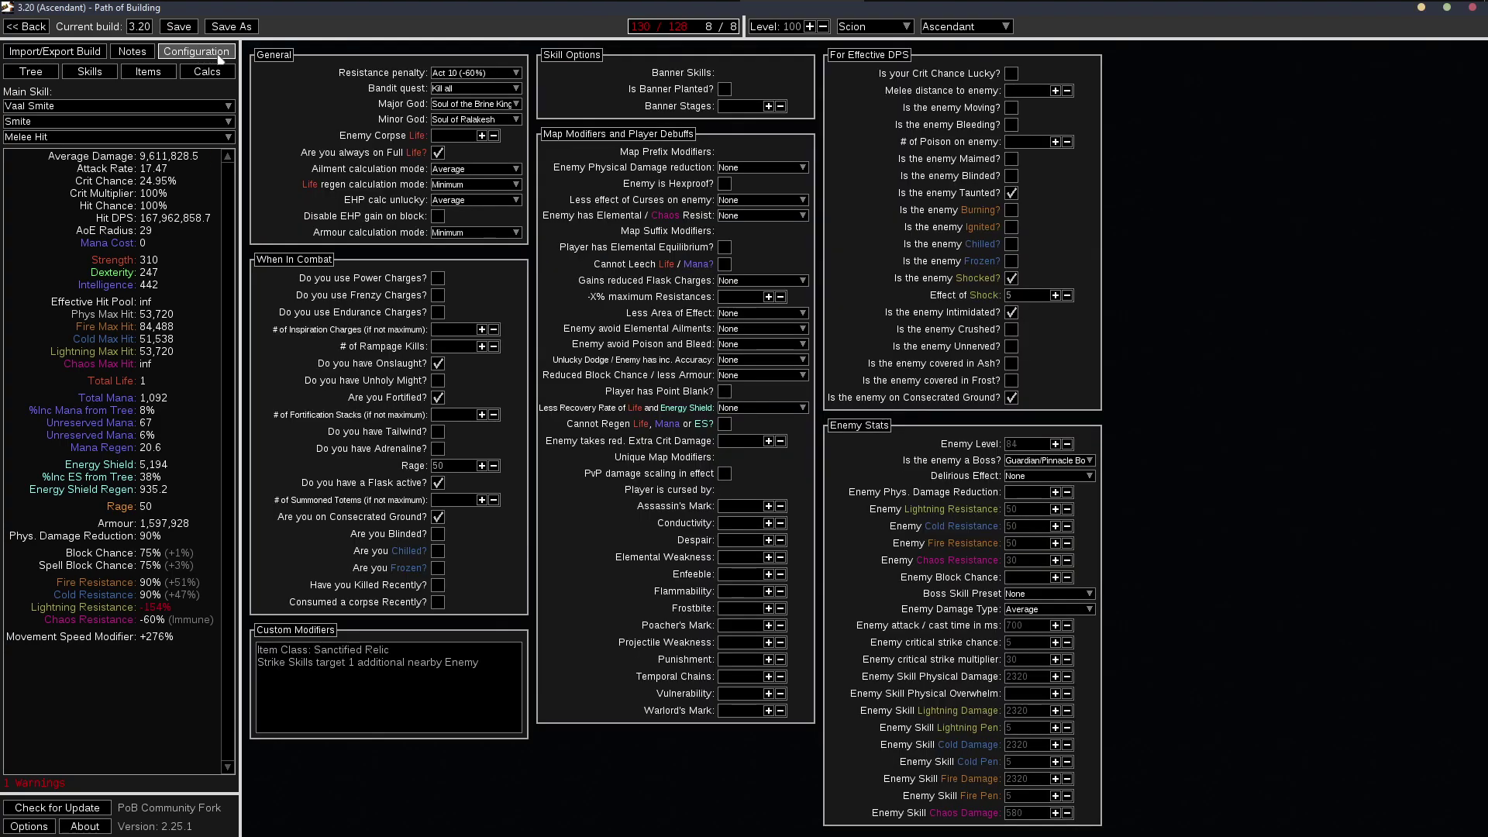
{"action": "mouse_move", "coordinate": [480, 105]}
{"action": "left_click", "coordinate": [7, 73]}
{"action": "mouse_move", "coordinate": [798, 454]}
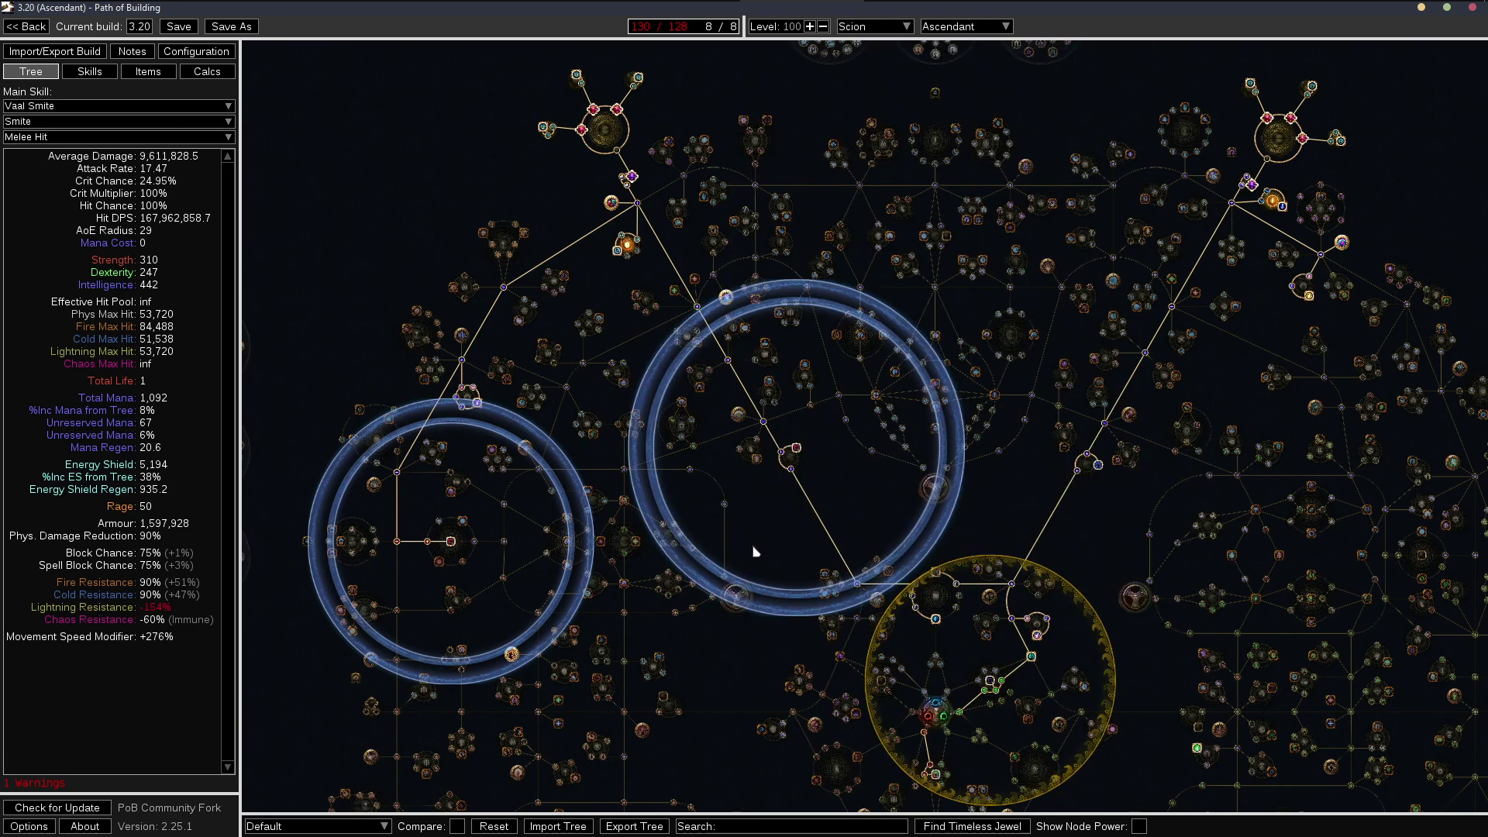
- Examine the 3.20 build's calculated defences and the equipped Ruby Flask of the Order
{"action": "left_click_drag", "start_coordinate": [758, 547], "coordinate": [697, 299]}
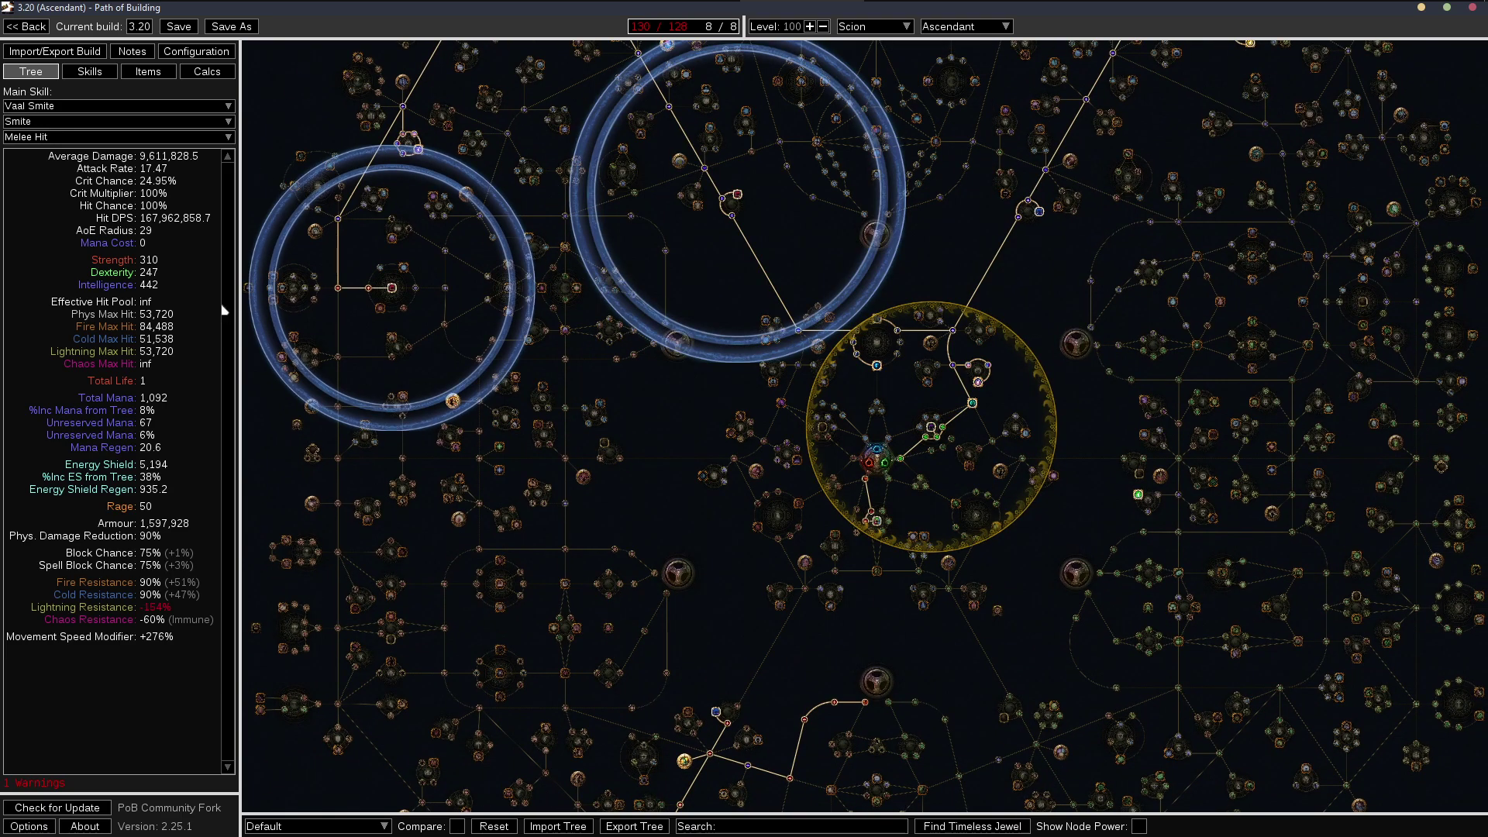
{"action": "left_click", "coordinate": [207, 72]}
{"action": "mouse_move", "coordinate": [659, 603]}
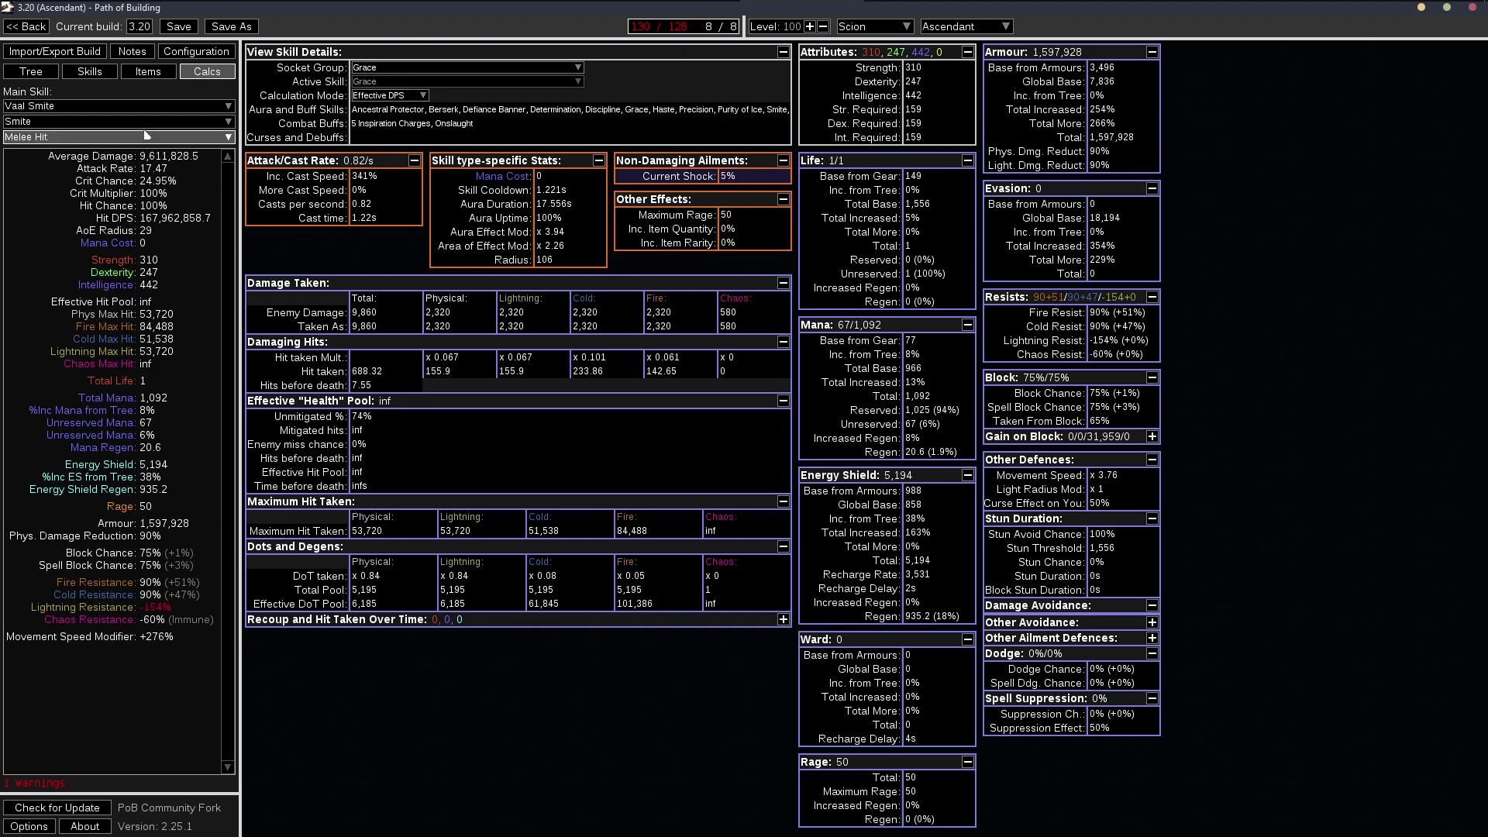
{"action": "left_click", "coordinate": [143, 73]}
{"action": "mouse_move", "coordinate": [393, 341]}
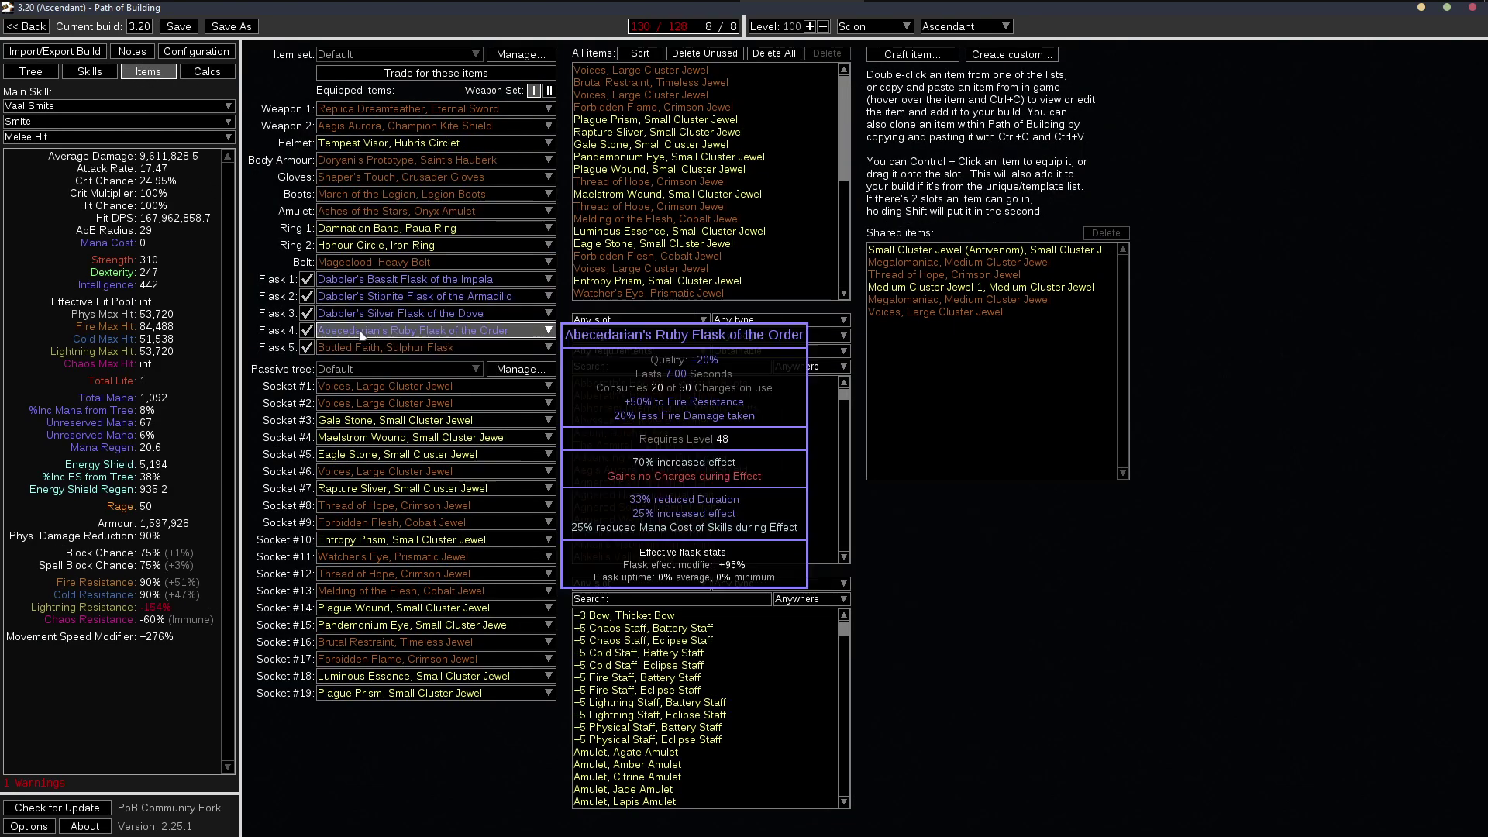
- Close the 3.20 build without saving, open "3.20 armour stacker - Pre MB" and examine its calculated defences
{"action": "left_click", "coordinate": [31, 26]}
{"action": "left_click", "coordinate": [727, 448]}
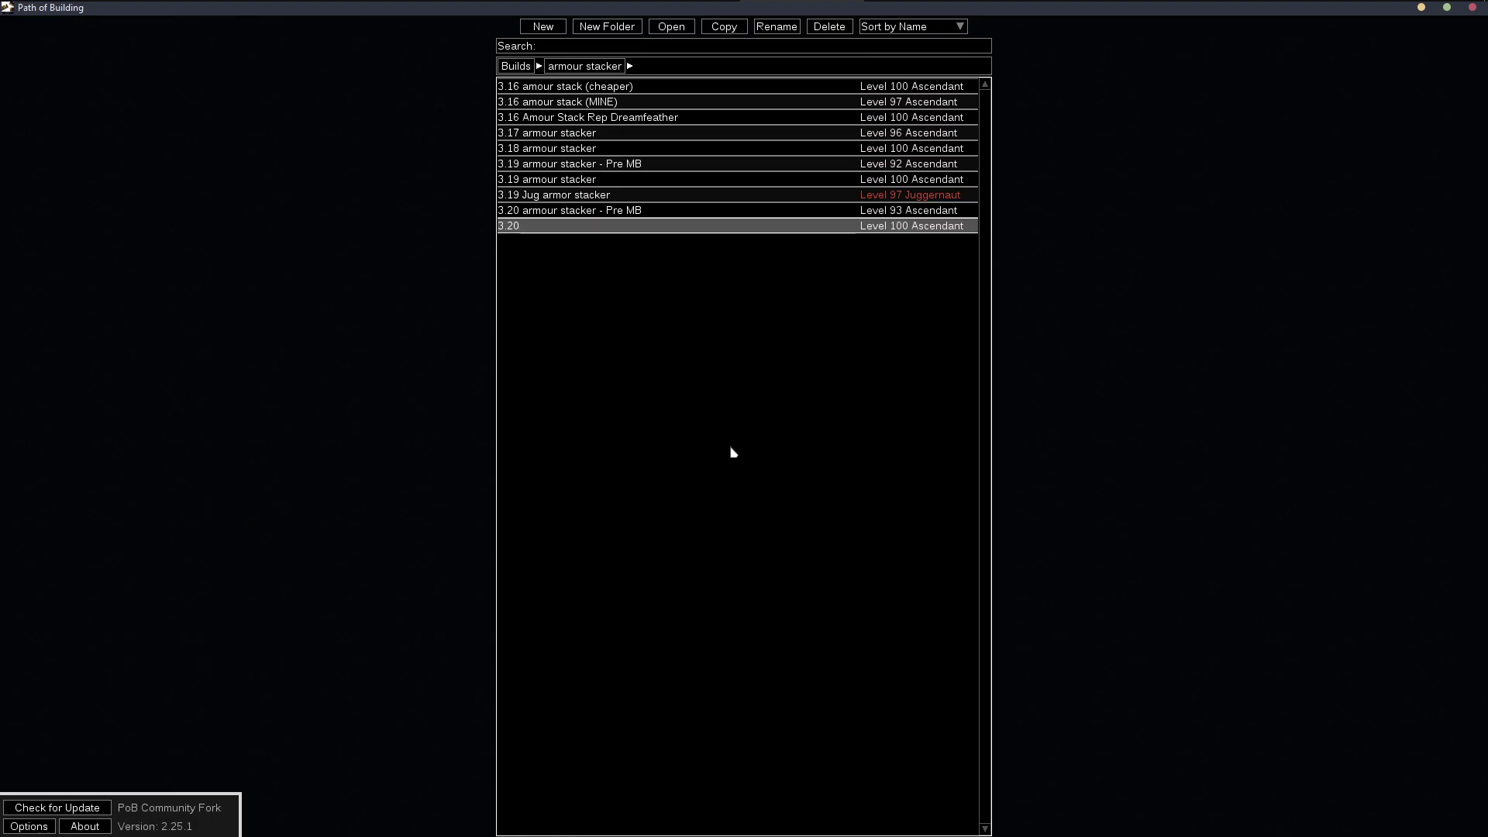
{"action": "left_click", "coordinate": [612, 211]}
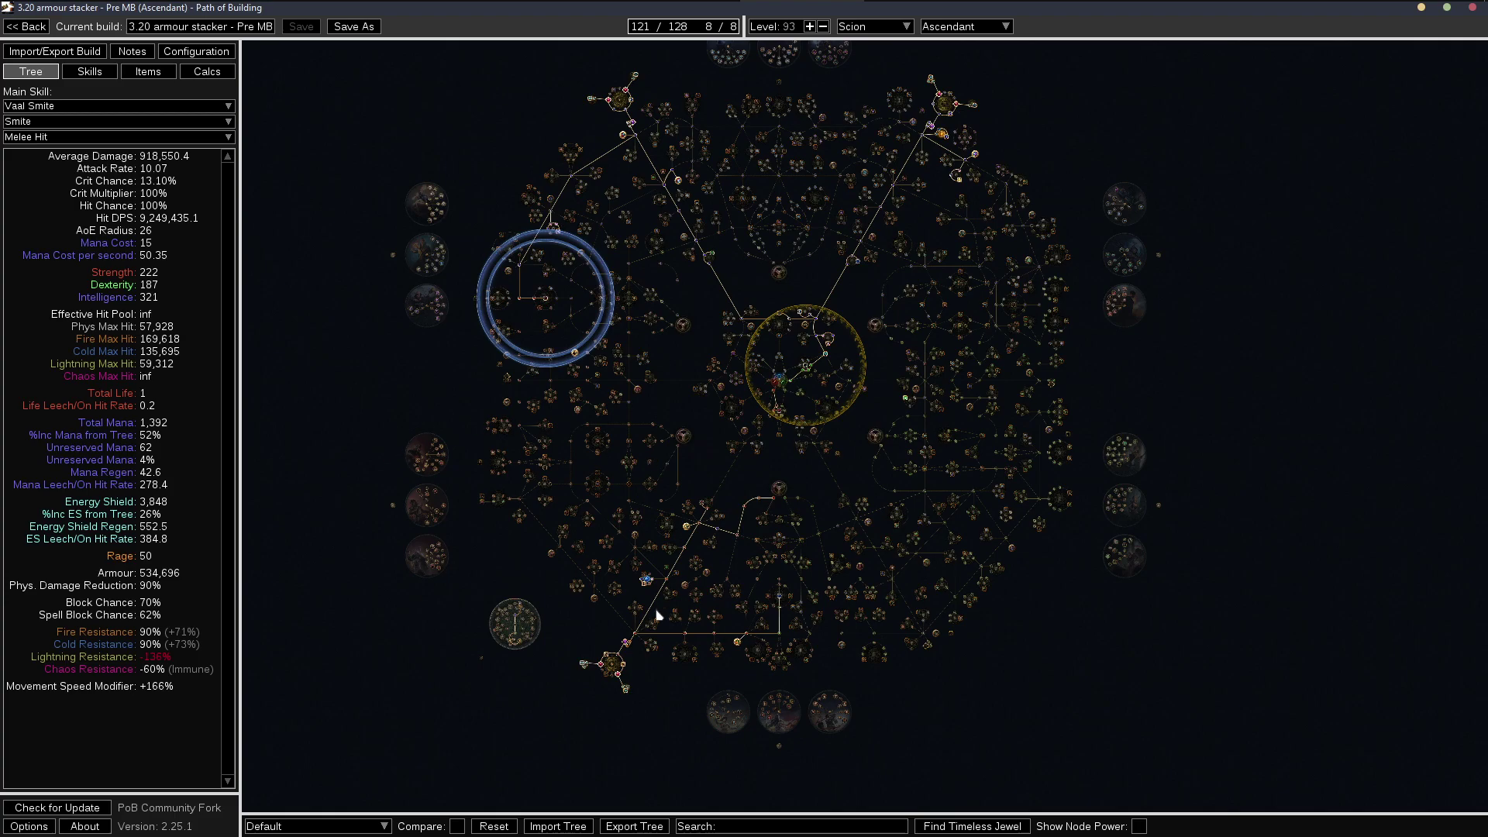
{"action": "left_click", "coordinate": [207, 71]}
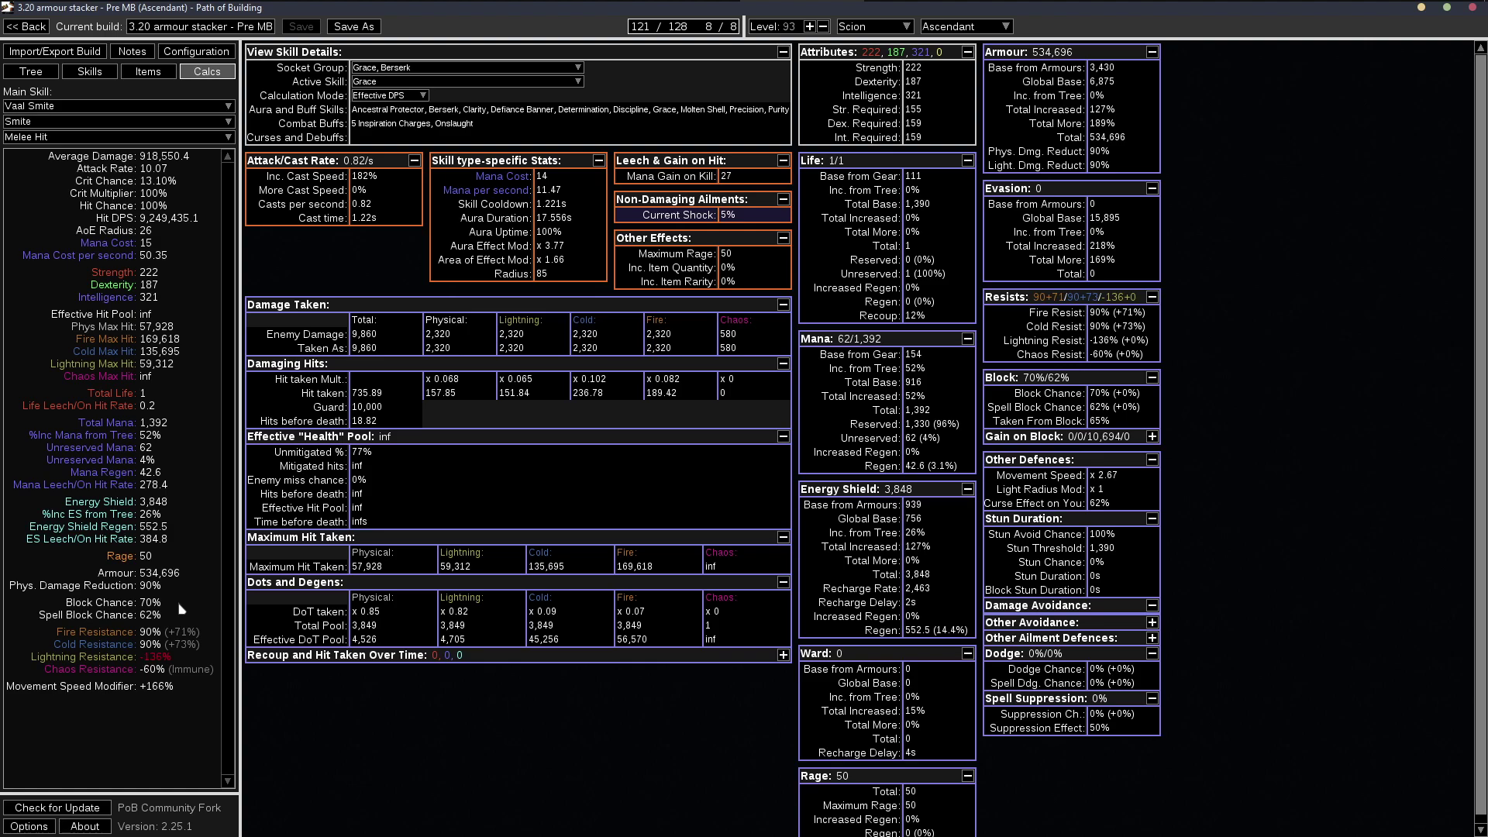
- Switch to Notepad++ and move on to the question "What invocation to use?"
{"action": "mouse_move", "coordinate": [460, 6]}
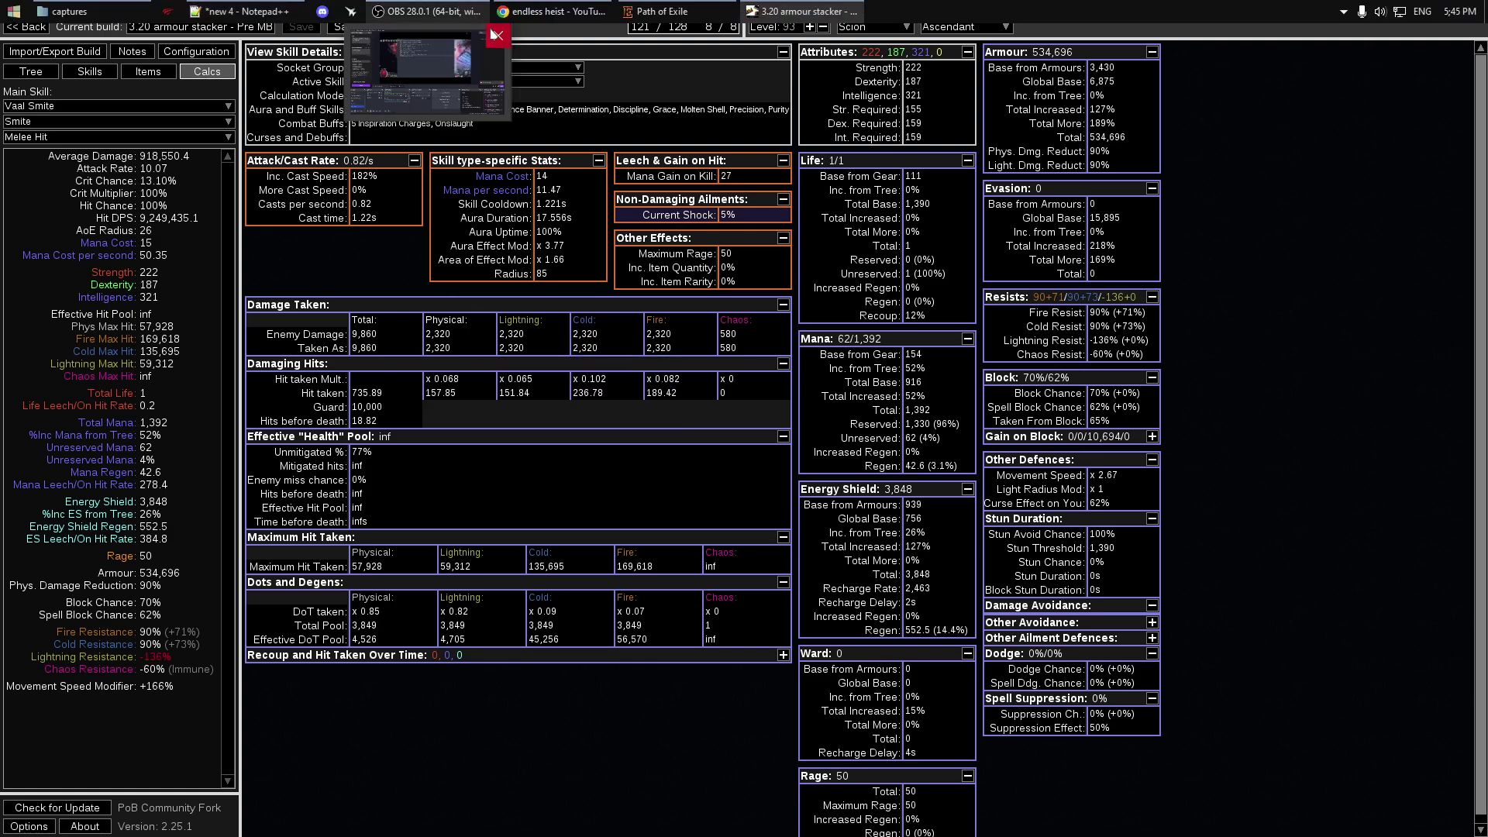
{"action": "left_click", "coordinate": [288, 10]}
{"action": "left_click", "coordinate": [569, 345]}
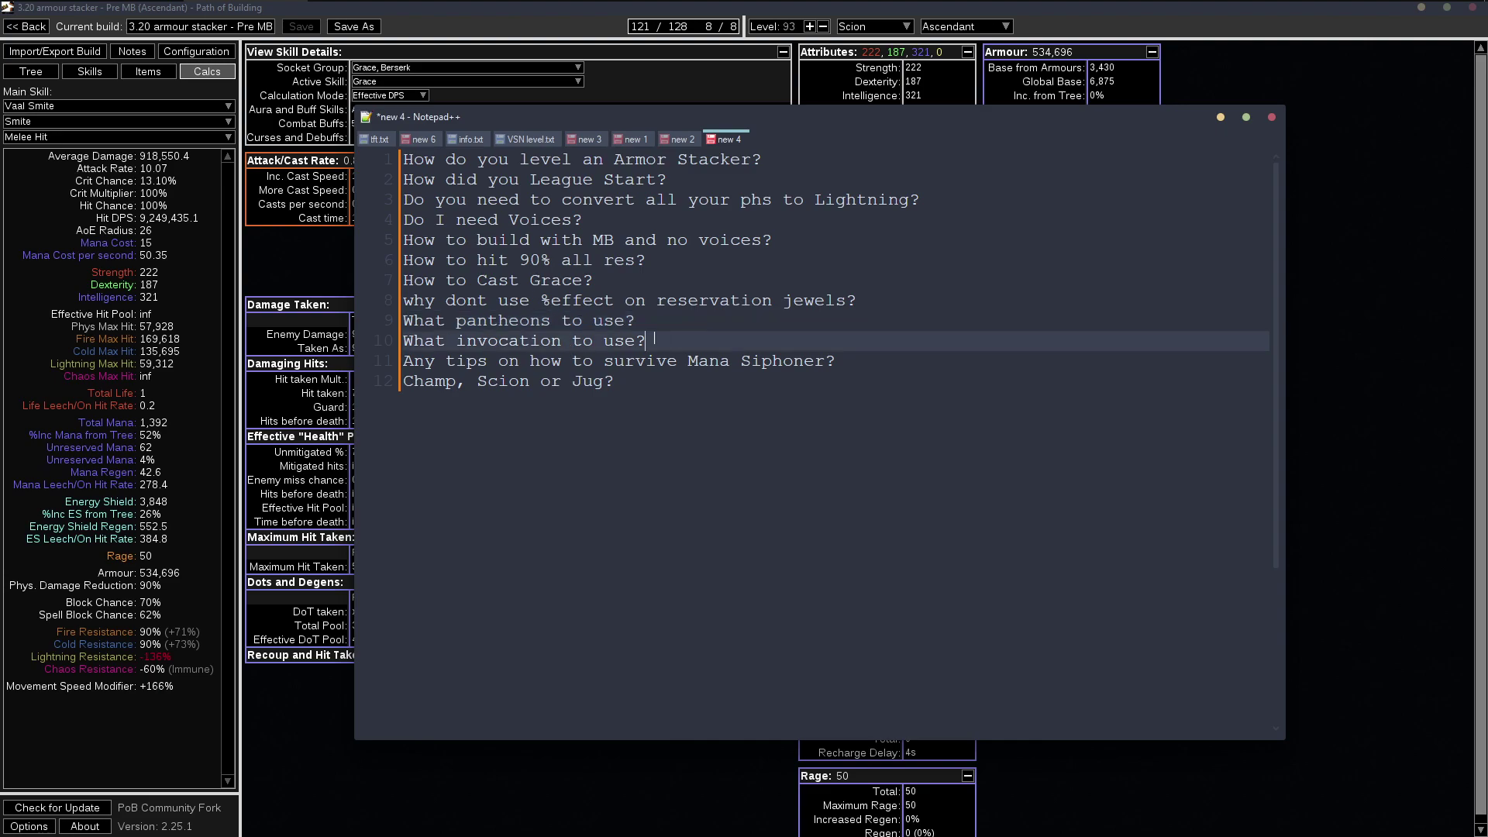
- Switch to Path of Building and examine the allocated passives and sockets across the Pre MB build's passive tree
{"action": "left_click", "coordinate": [279, 242]}
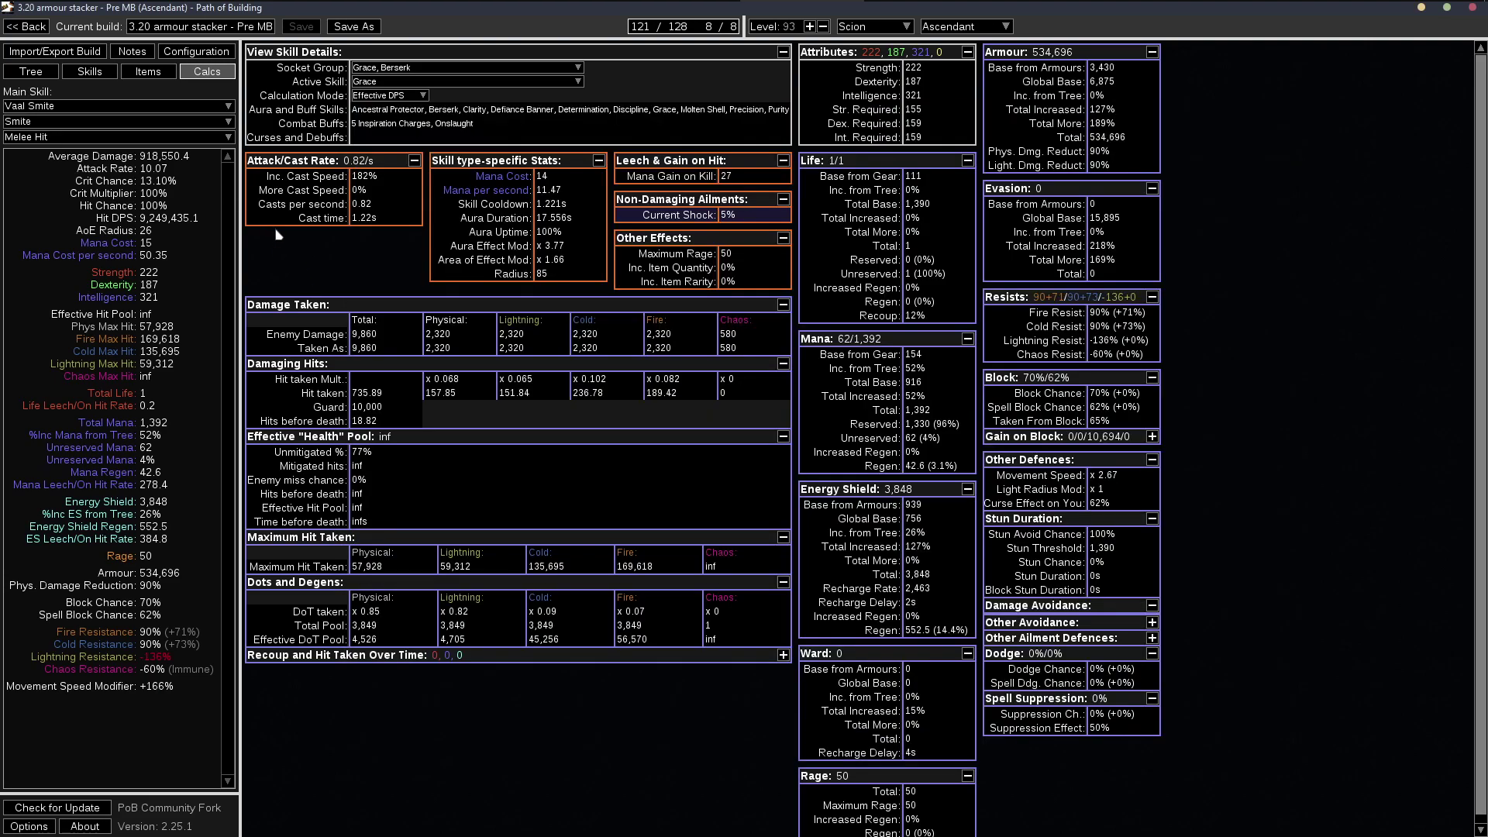
{"action": "left_click", "coordinate": [31, 72]}
{"action": "left_click_drag", "start_coordinate": [674, 233], "coordinate": [675, 322]}
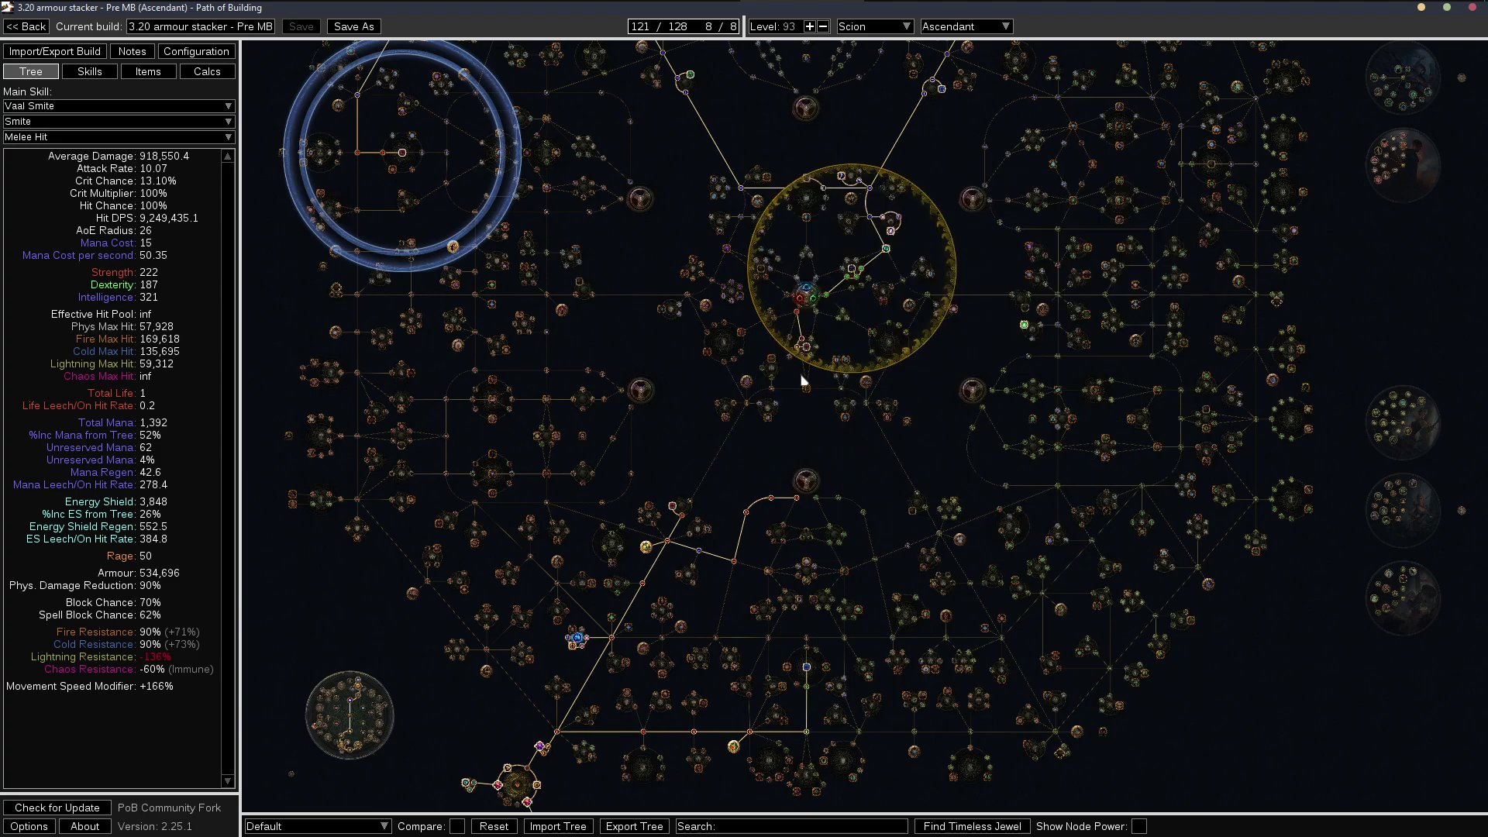
{"action": "left_click_drag", "start_coordinate": [665, 379], "coordinate": [614, 491]}
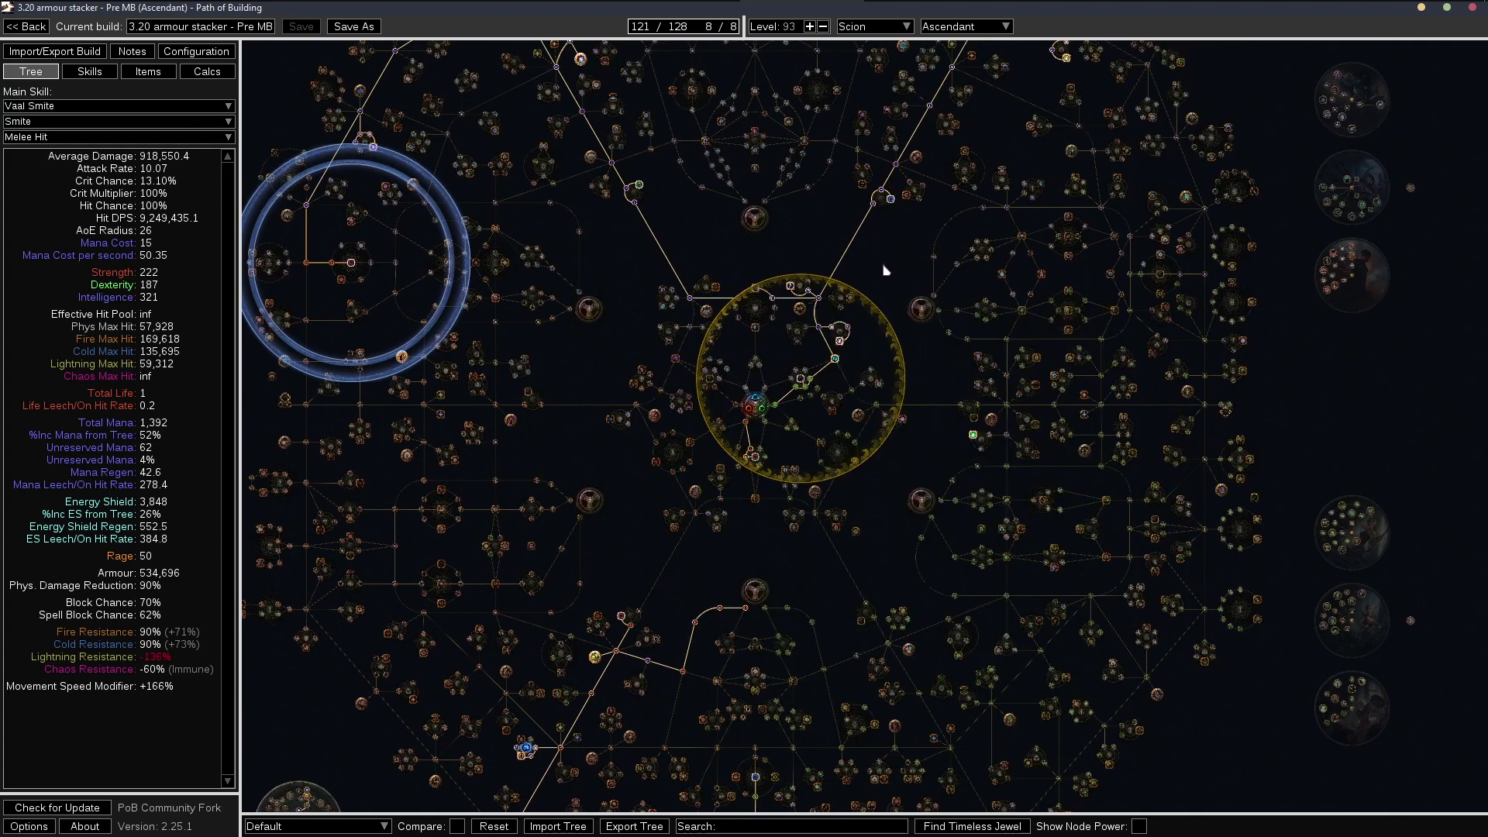
{"action": "mouse_move", "coordinate": [1071, 152]}
{"action": "left_click_drag", "start_coordinate": [589, 430], "coordinate": [677, 221]}
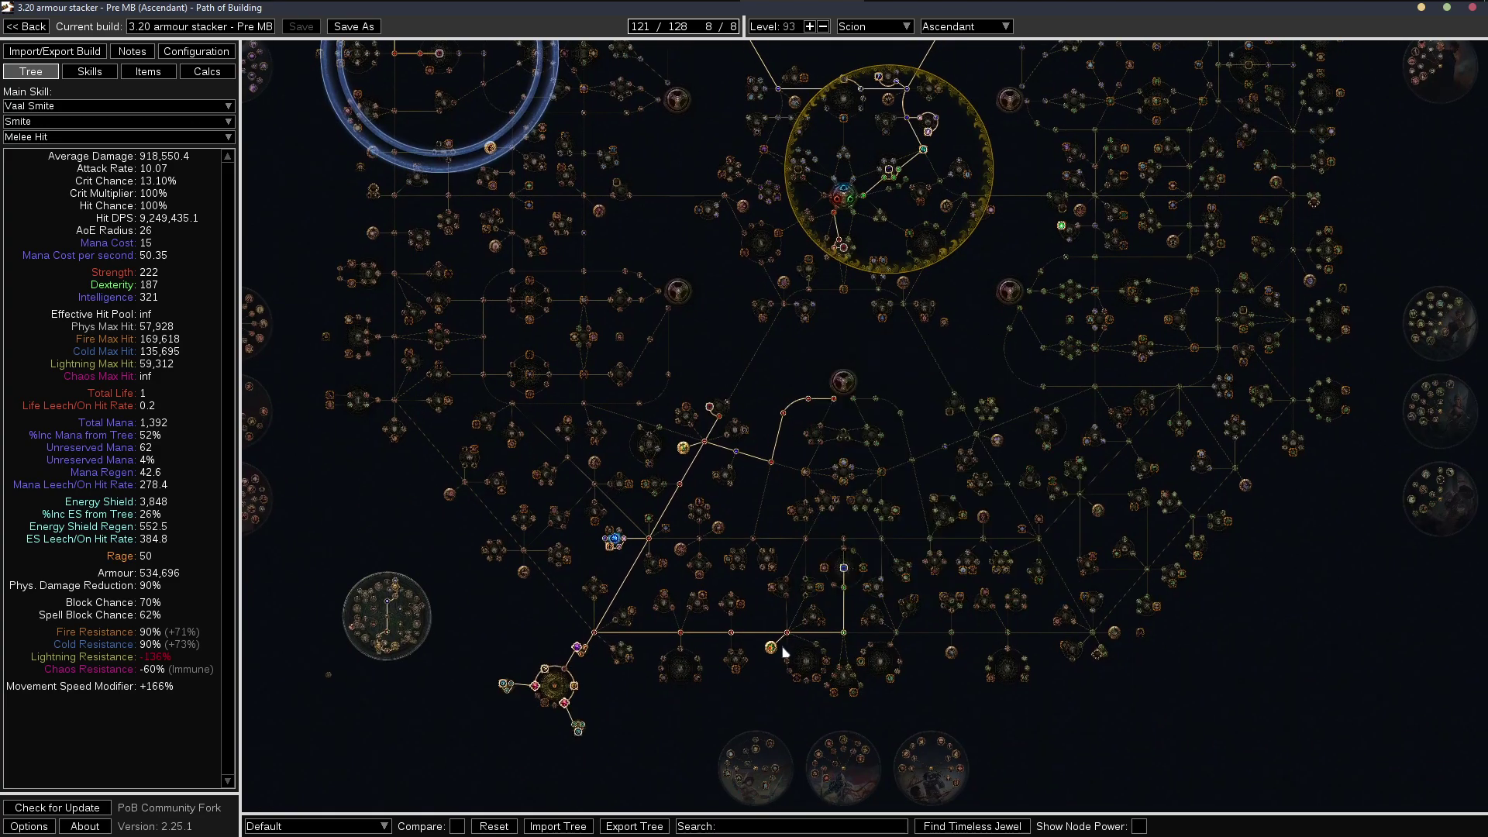
{"action": "mouse_move", "coordinate": [771, 651]}
{"action": "left_click_drag", "start_coordinate": [480, 451], "coordinate": [567, 517]}
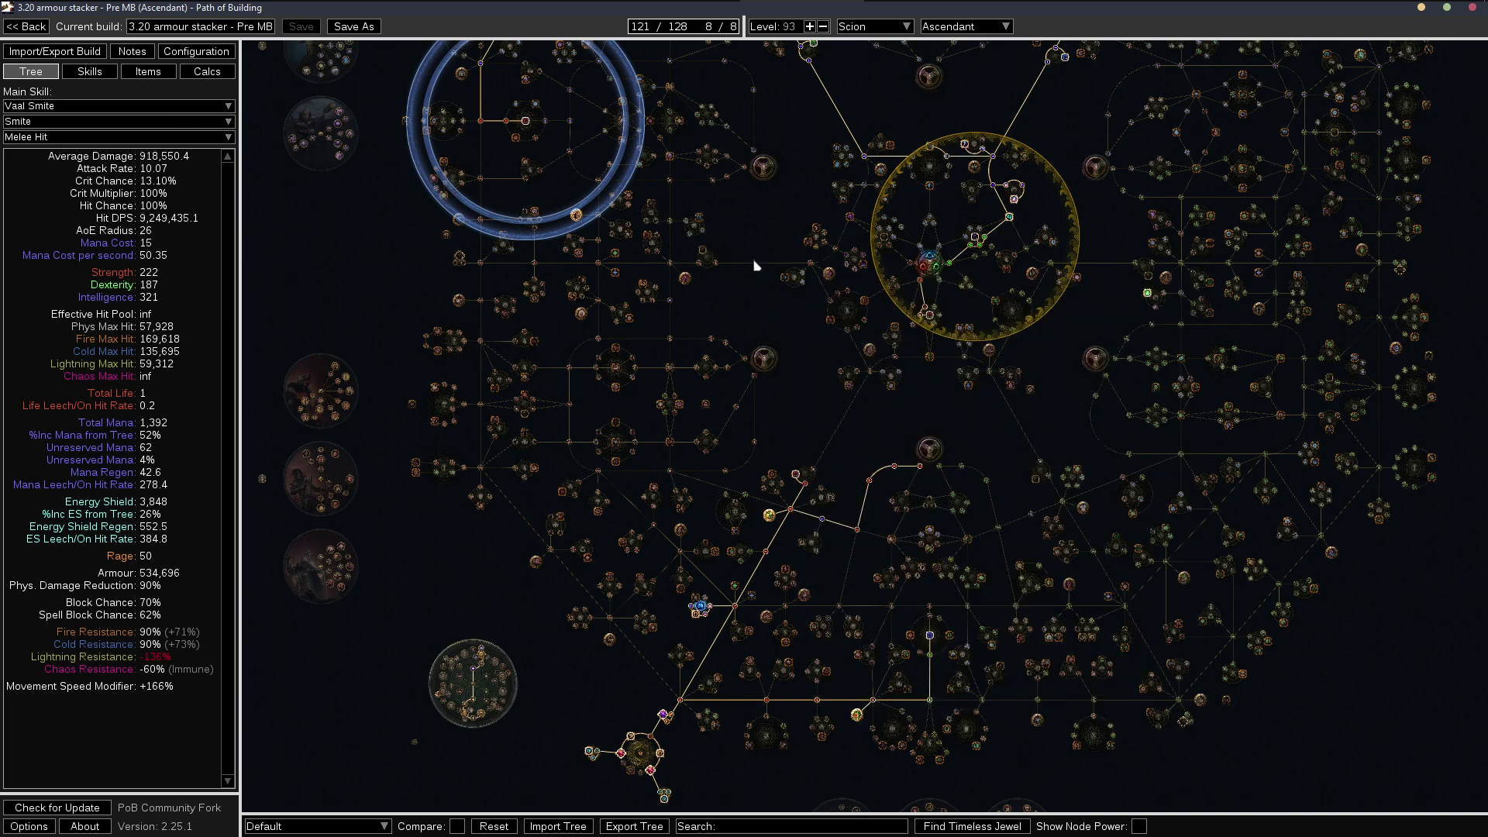
{"action": "left_click_drag", "start_coordinate": [748, 221], "coordinate": [637, 396]}
{"action": "left_click_drag", "start_coordinate": [646, 247], "coordinate": [649, 382]}
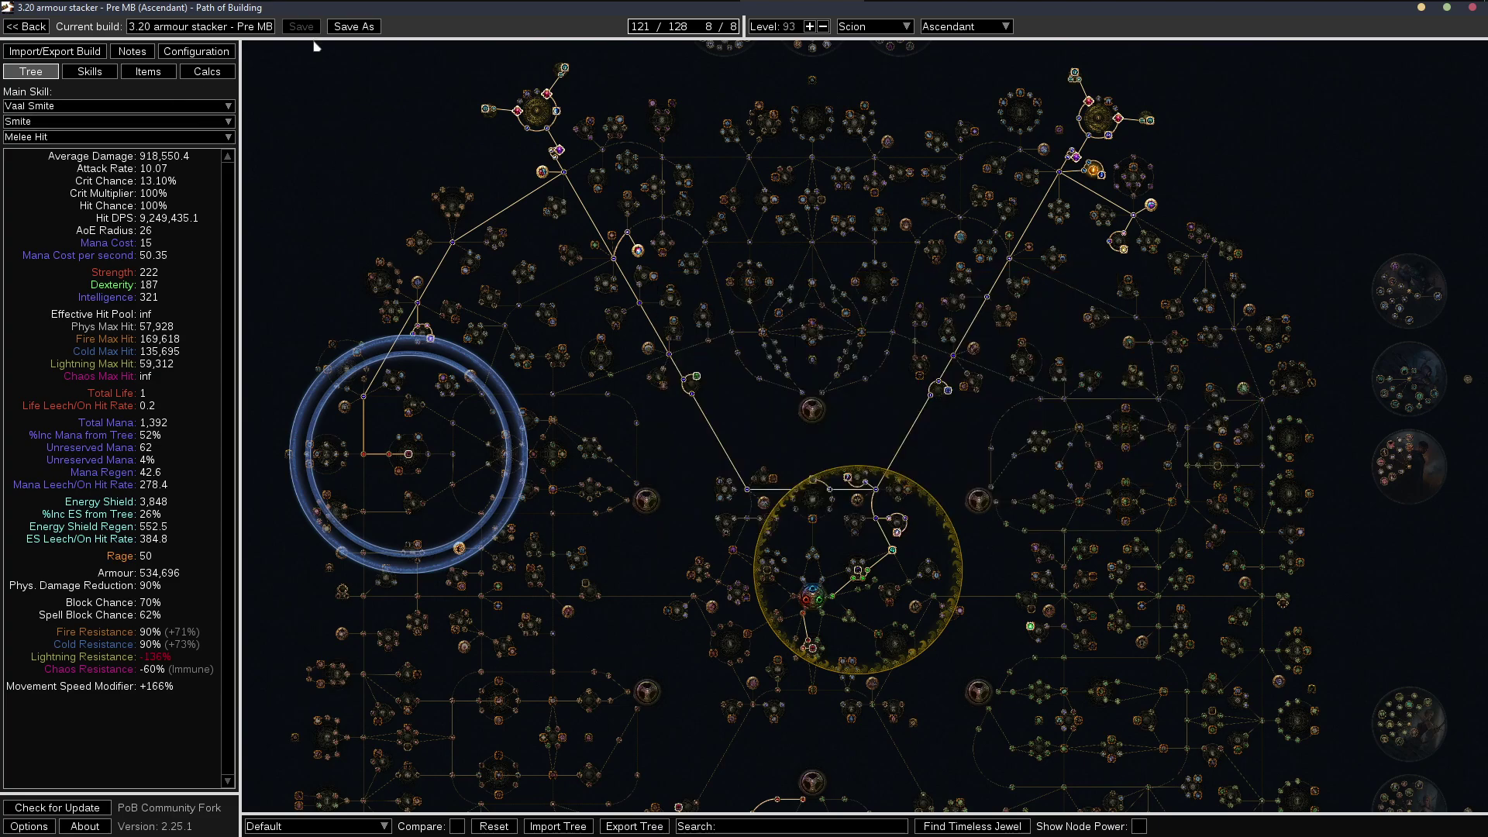
- Switch to Notepad++ and go through "Any tips on how to survive Mana Siphoner?" to the question "Champ, Scion or Jug?"
{"action": "left_click", "coordinate": [221, 11]}
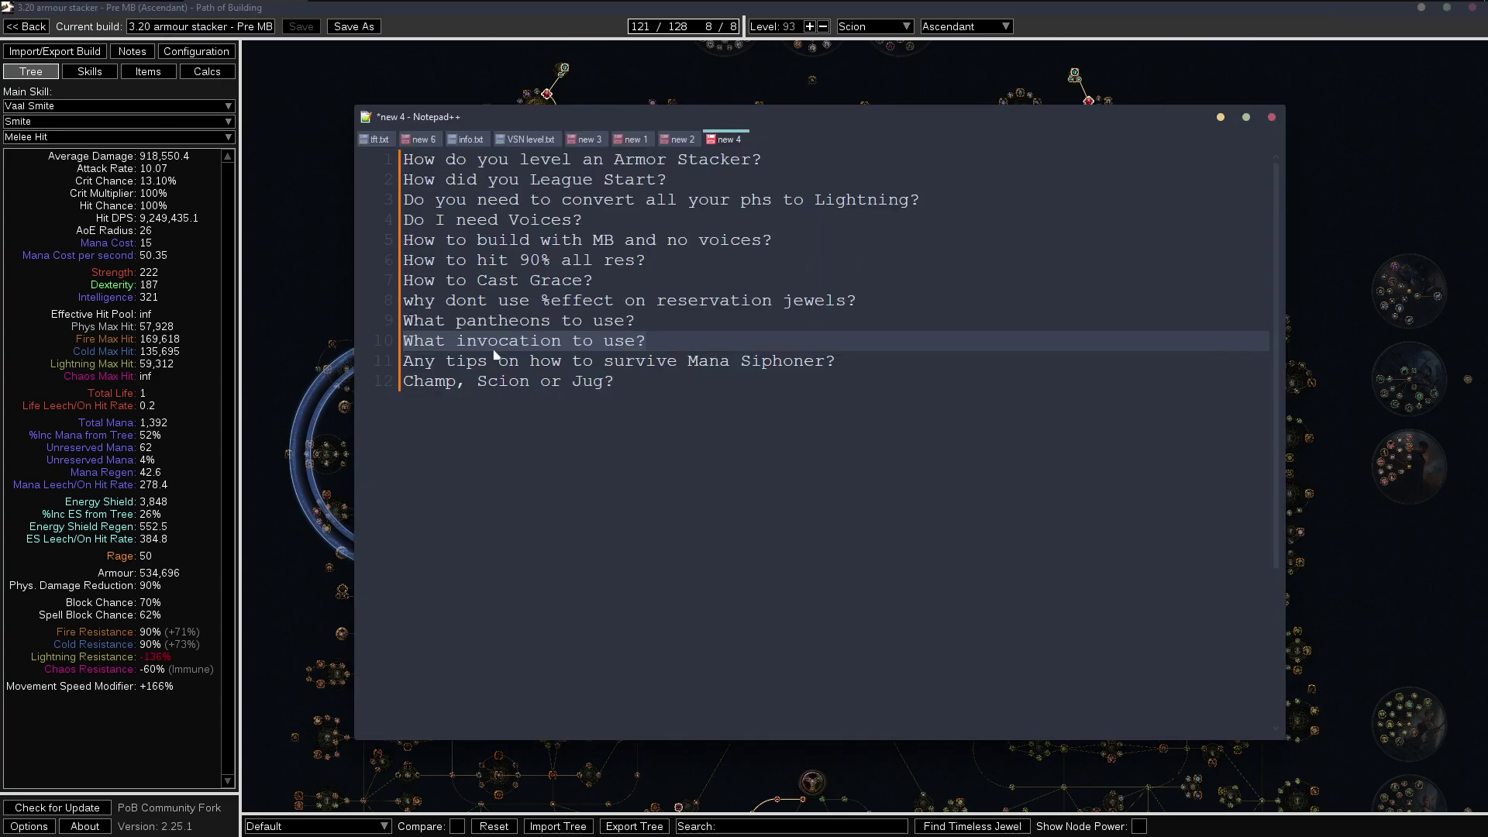
{"action": "left_click", "coordinate": [904, 363]}
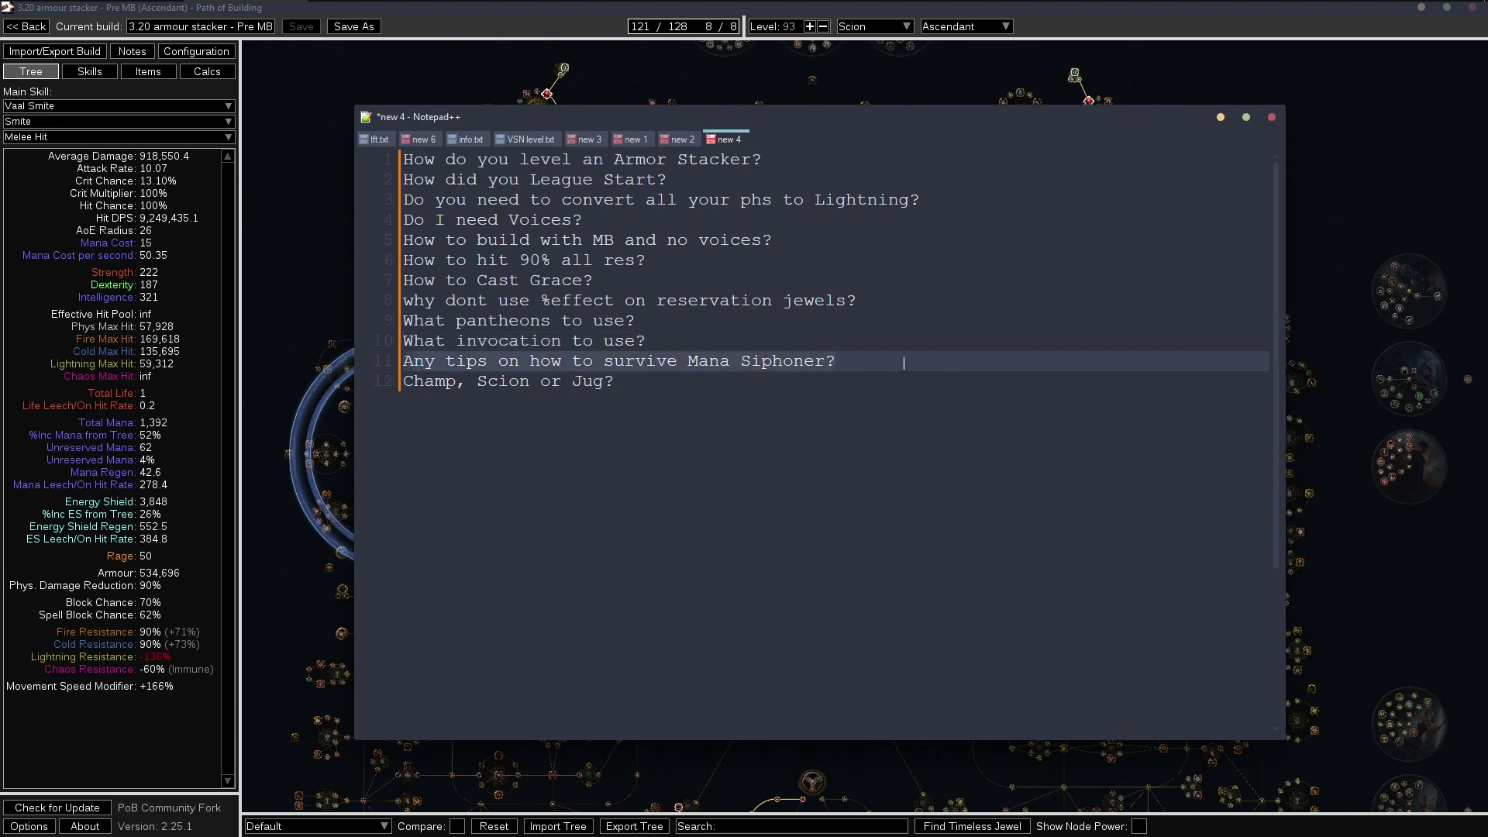
{"action": "left_click_drag", "start_coordinate": [884, 357], "coordinate": [368, 351]}
{"action": "left_click", "coordinate": [758, 389]}
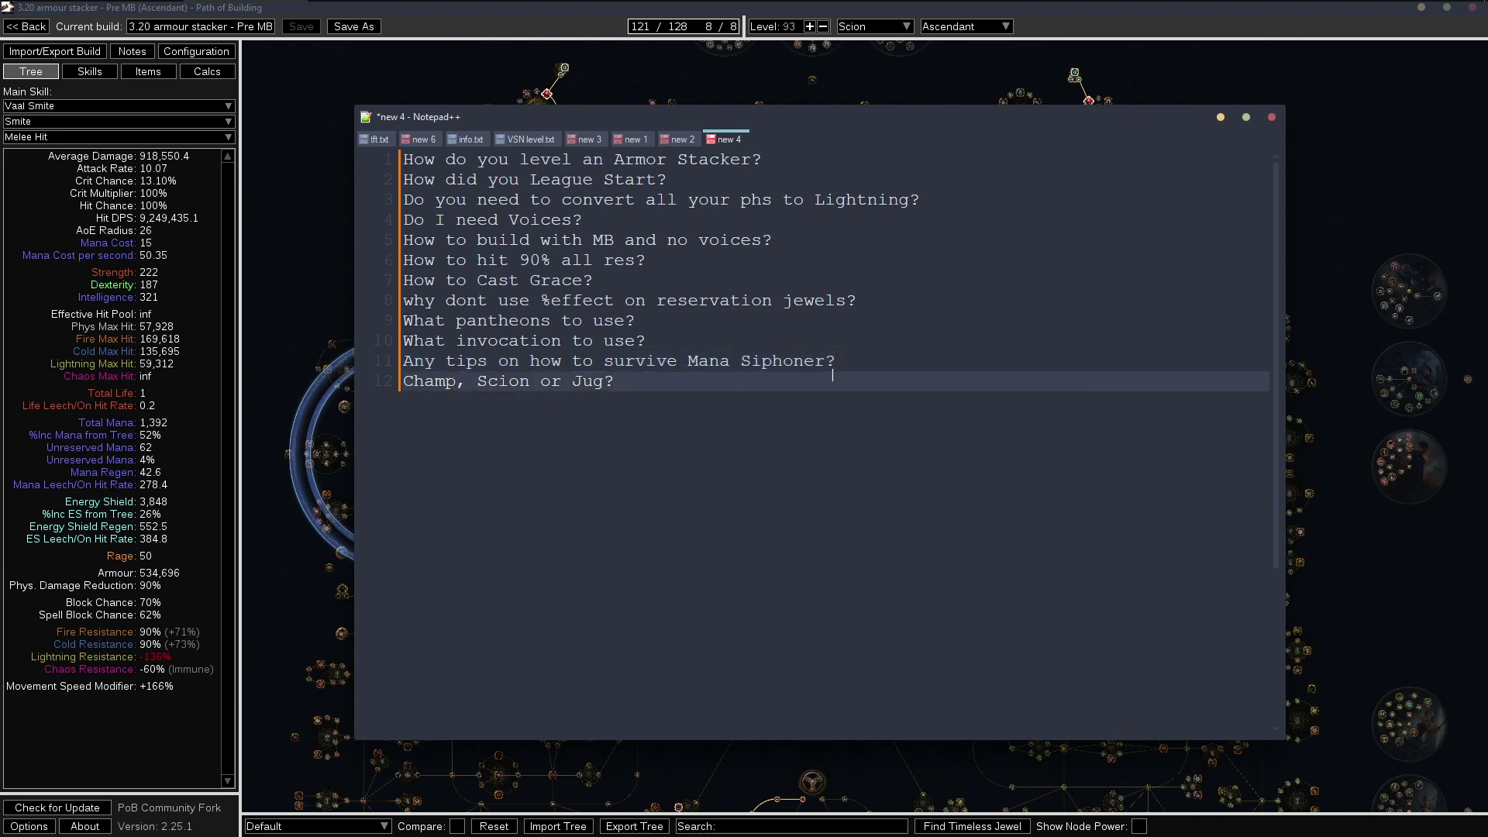
- Switch to Path of Building and examine the Champion's Inspirational node and the Ascendant's Champion node on the Pre MB tree
{"action": "left_click", "coordinate": [849, 367]}
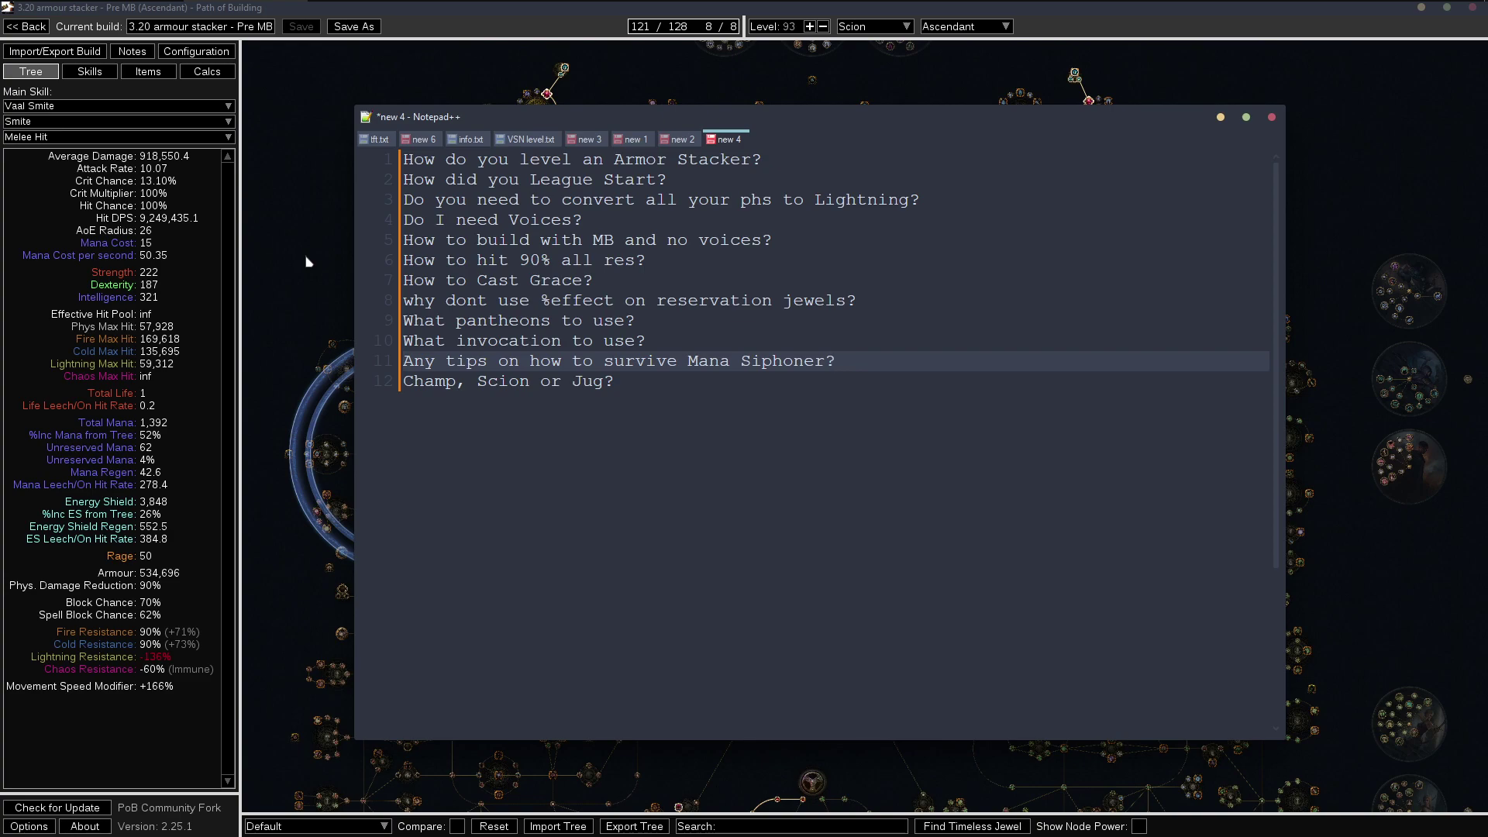
{"action": "left_click", "coordinate": [306, 262]}
{"action": "left_click_drag", "start_coordinate": [728, 581], "coordinate": [738, 424]}
{"action": "left_click_drag", "start_coordinate": [726, 481], "coordinate": [756, 302]}
{"action": "left_click_drag", "start_coordinate": [787, 687], "coordinate": [675, 535]}
{"action": "scroll", "coordinate": [808, 574], "scroll_direction": "up", "scroll_amount": 4}
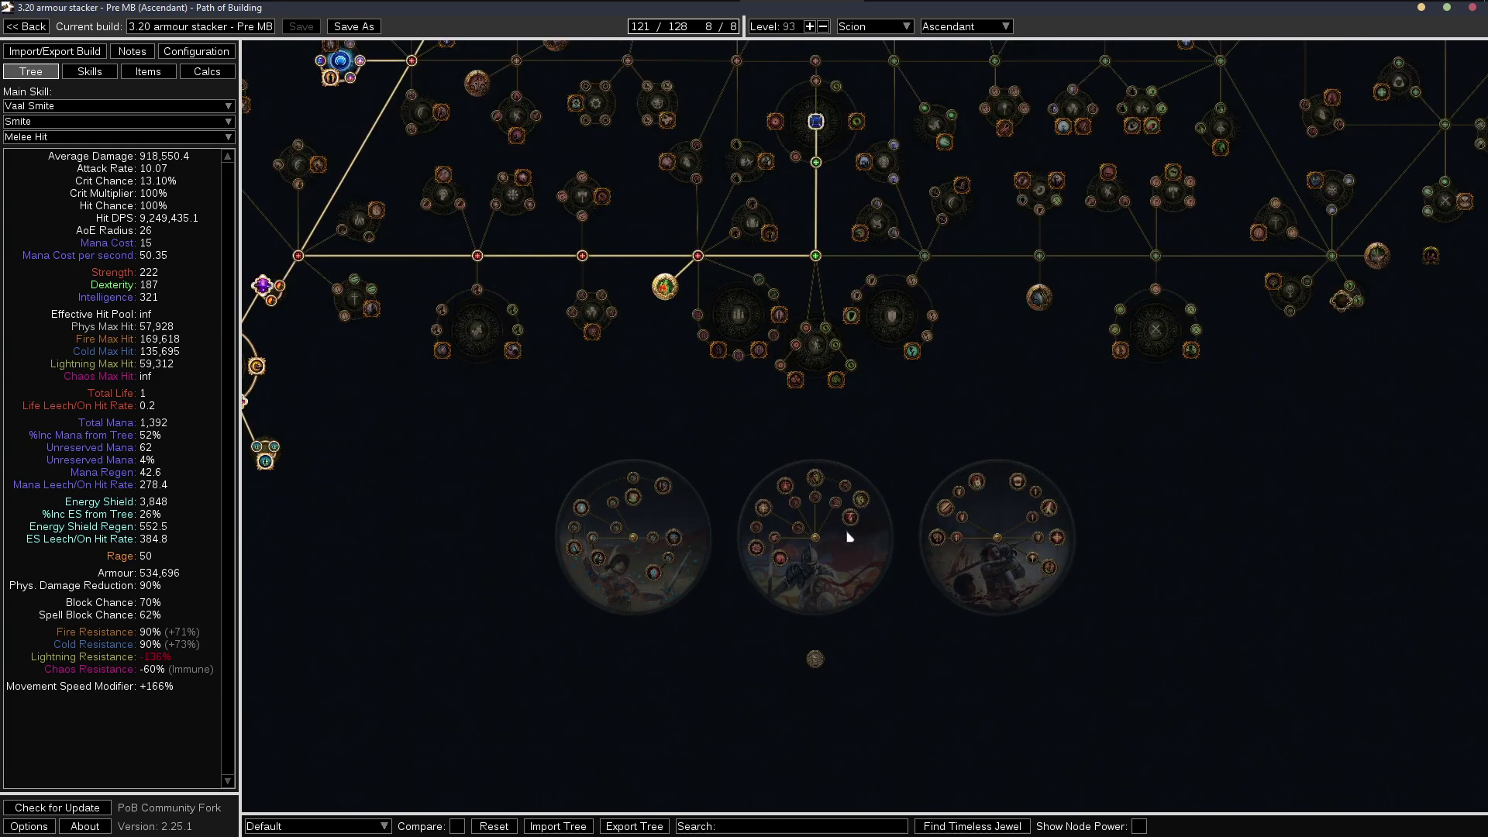
{"action": "mouse_move", "coordinate": [852, 528]}
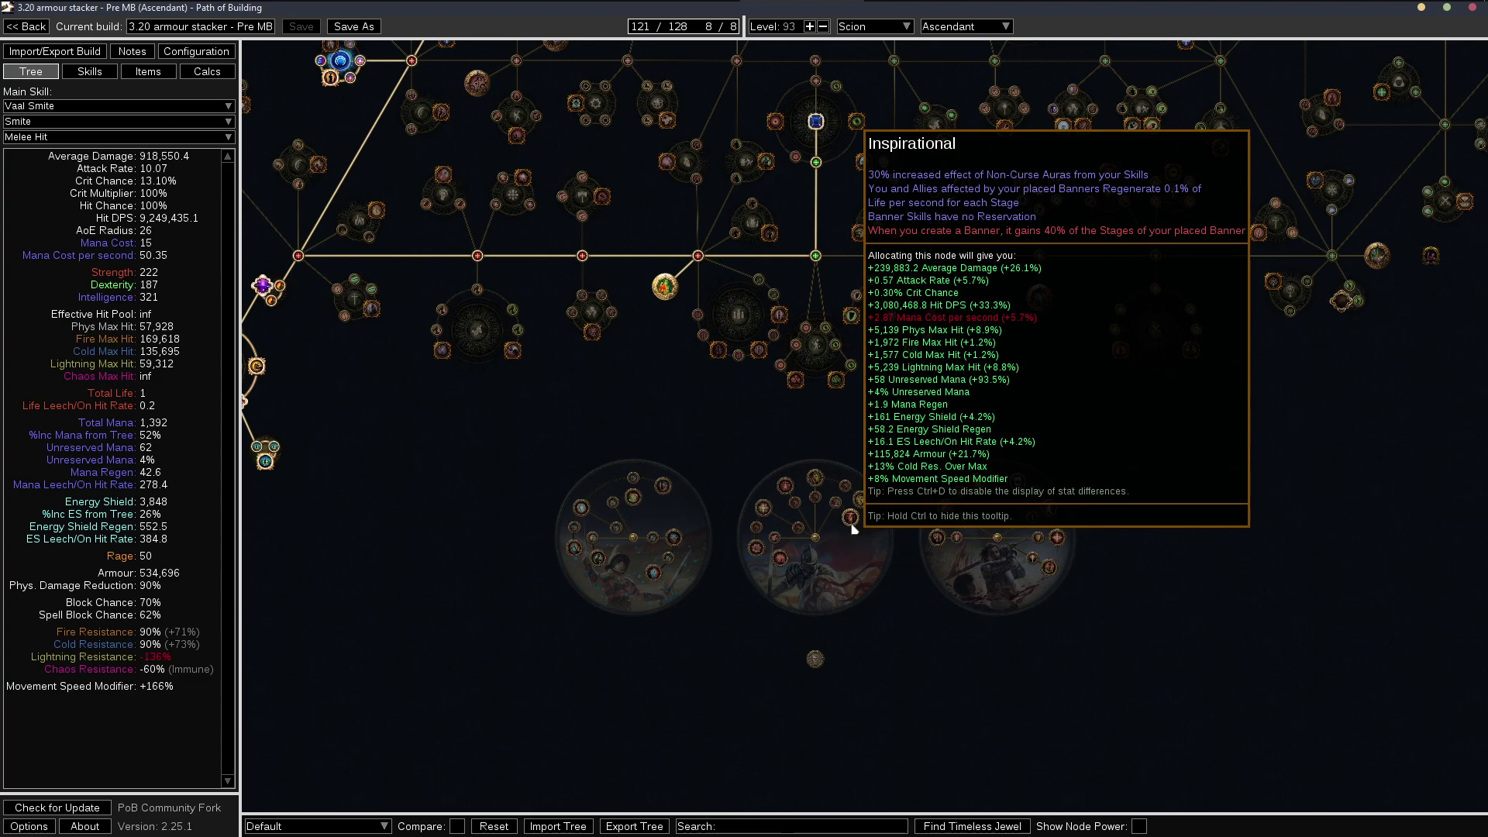
{"action": "left_click_drag", "start_coordinate": [558, 468], "coordinate": [1199, 711]}
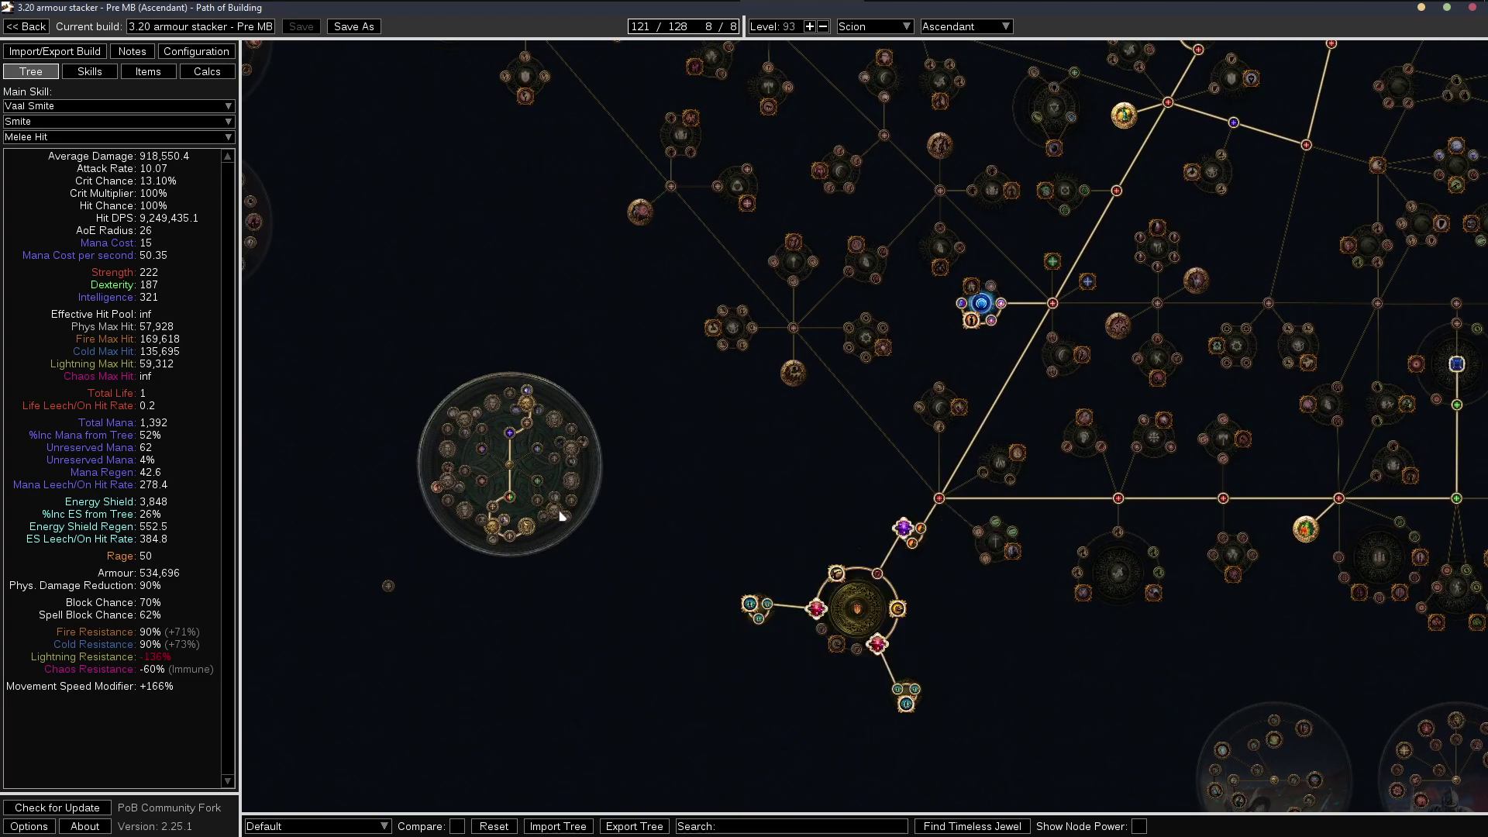
{"action": "mouse_move", "coordinate": [509, 523]}
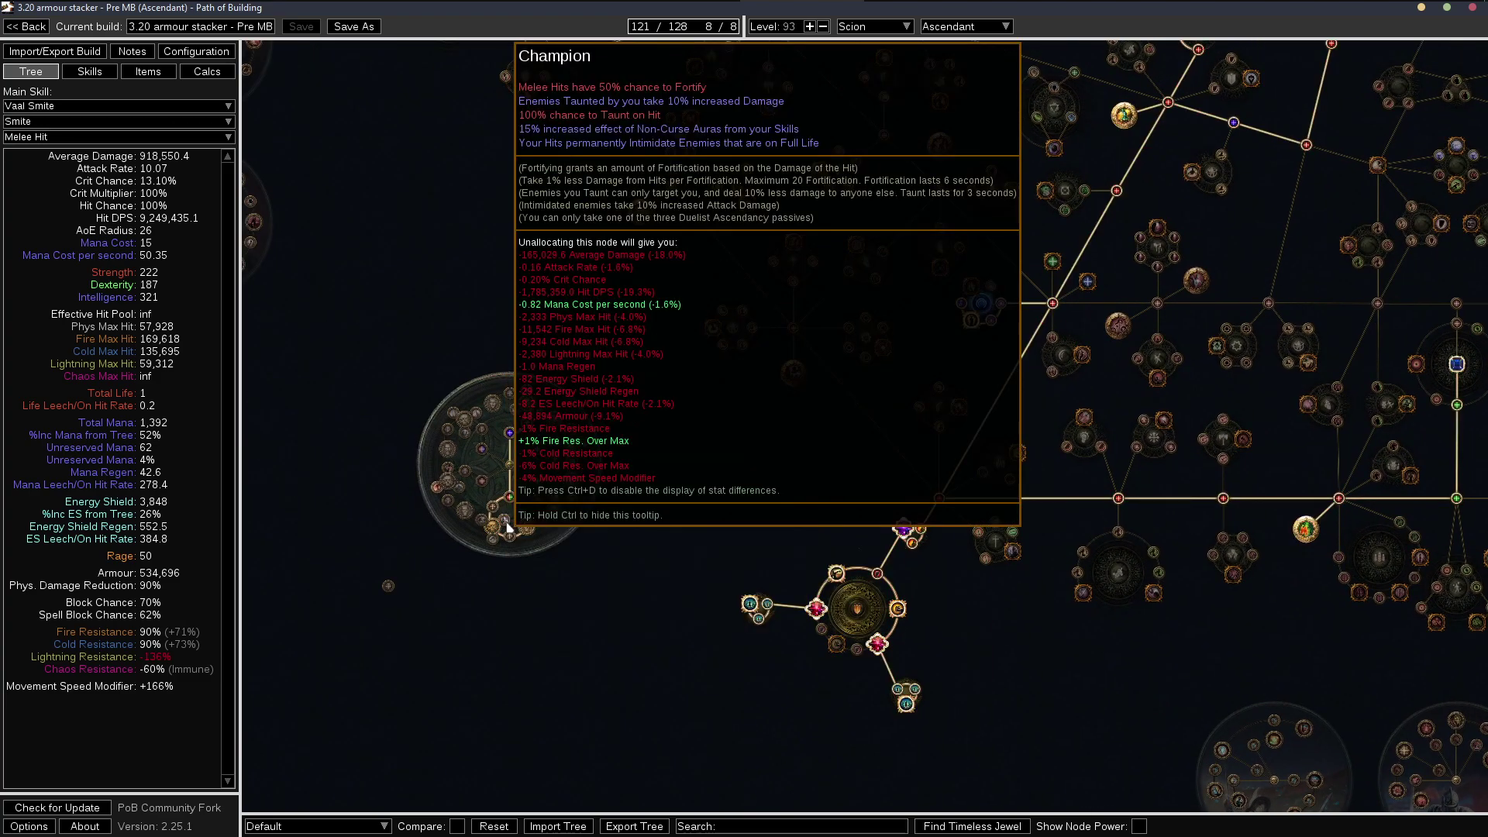
- Examine the Leadership and Influence aura-effect notables, the surrounding passive paths and the Ascendant's allocated nodes across the Pre MB tree
{"action": "scroll", "coordinate": [899, 430], "scroll_direction": "down", "scroll_amount": 3}
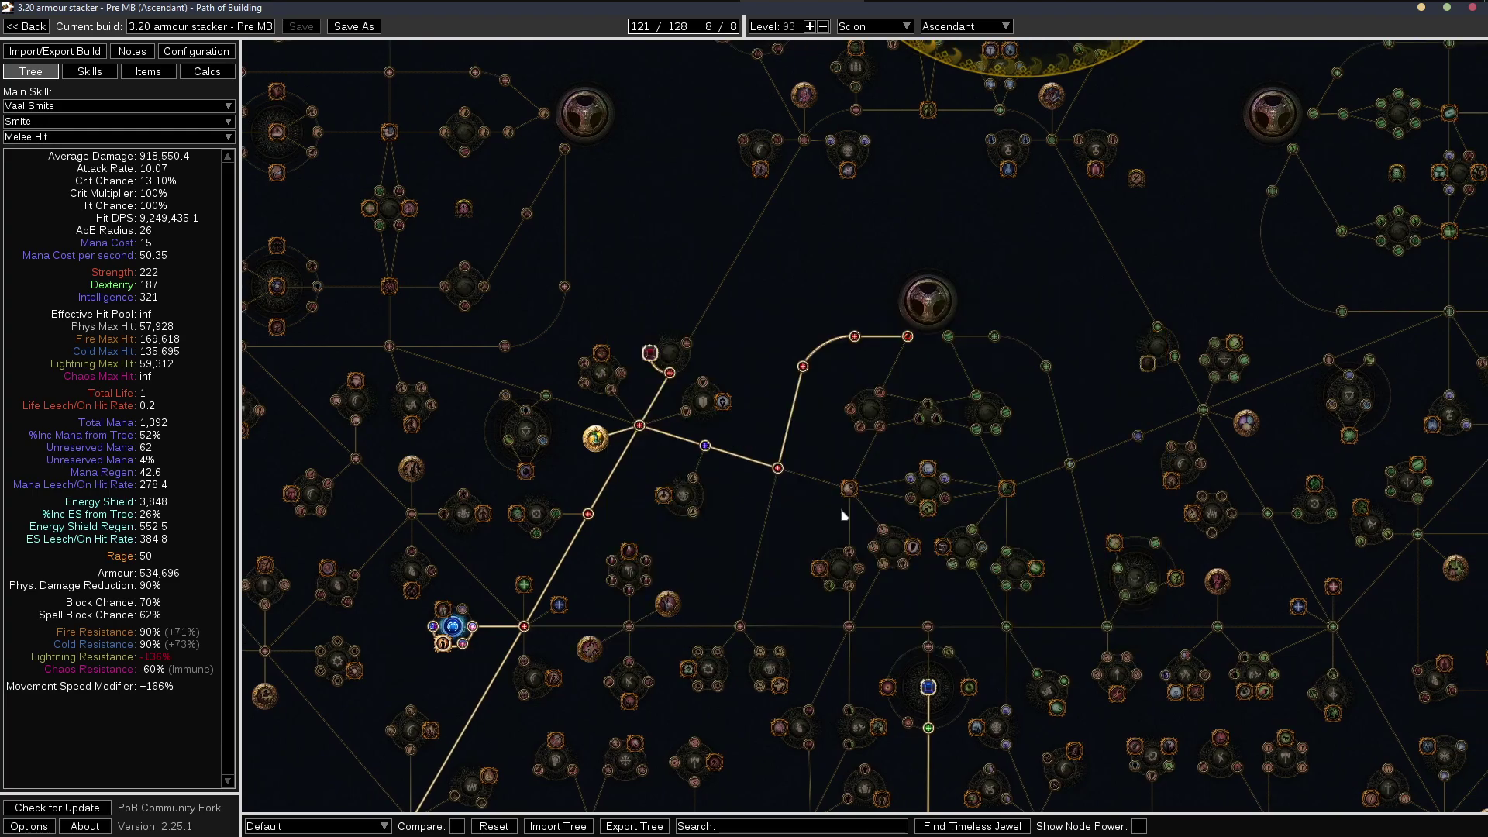
{"action": "left_click_drag", "start_coordinate": [894, 442], "coordinate": [705, 721]}
{"action": "left_click_drag", "start_coordinate": [914, 390], "coordinate": [872, 537]}
{"action": "mouse_move", "coordinate": [747, 564]}
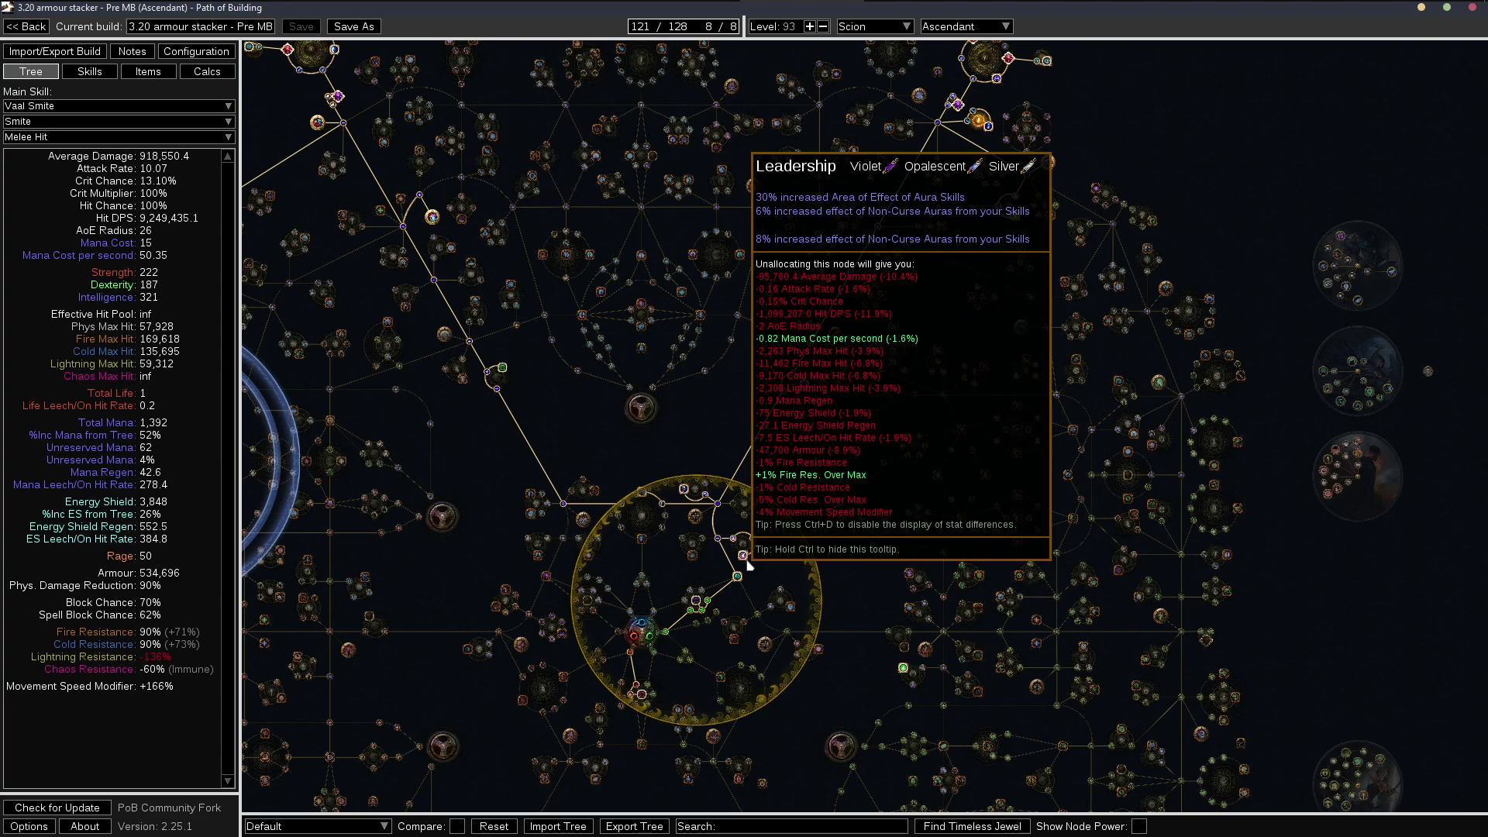
{"action": "mouse_move", "coordinate": [1017, 221]}
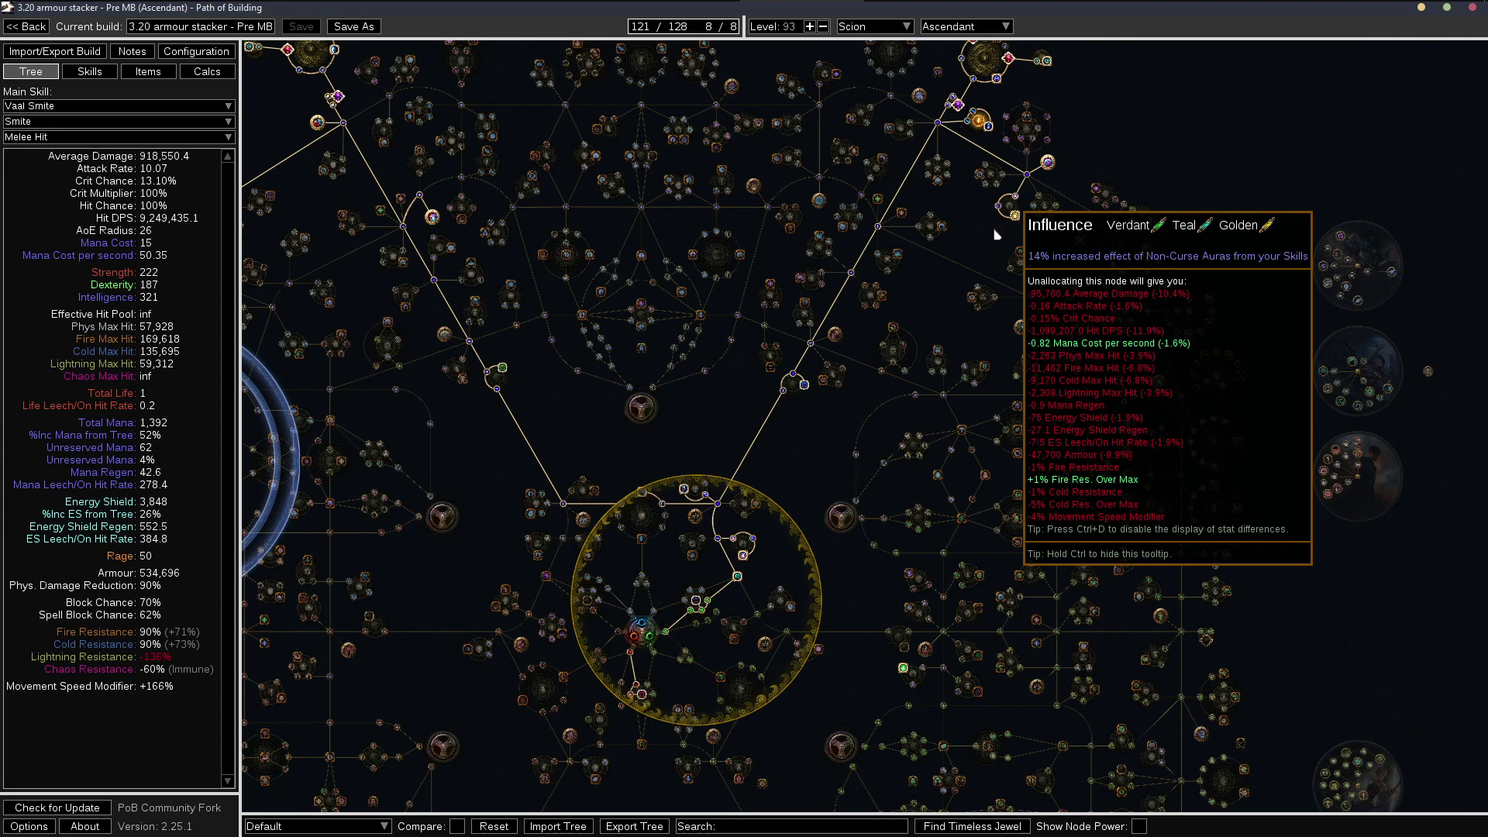
{"action": "left_click_drag", "start_coordinate": [721, 444], "coordinate": [781, 490]}
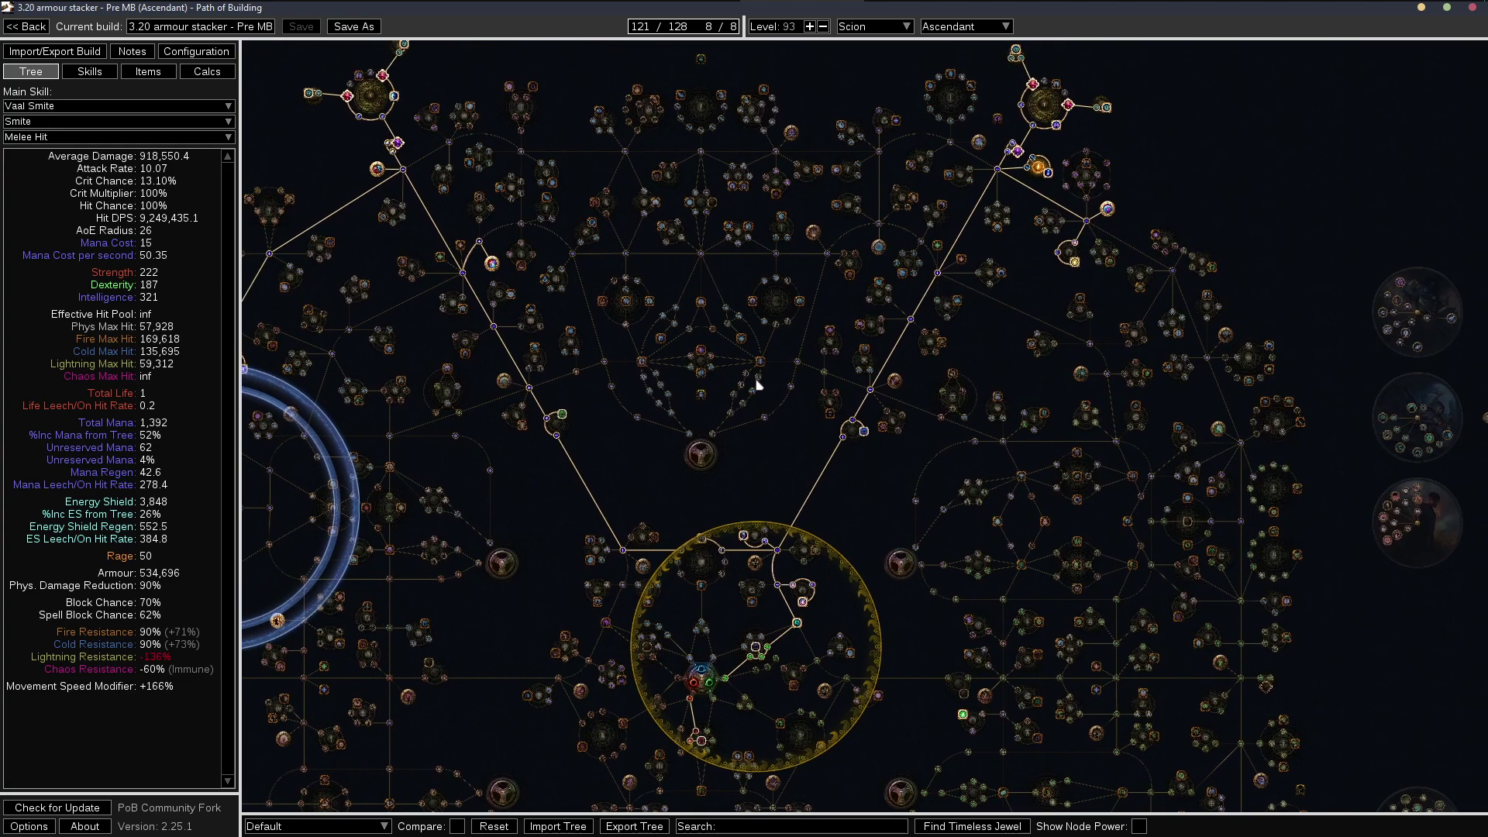
{"action": "left_click_drag", "start_coordinate": [738, 406], "coordinate": [892, 476]}
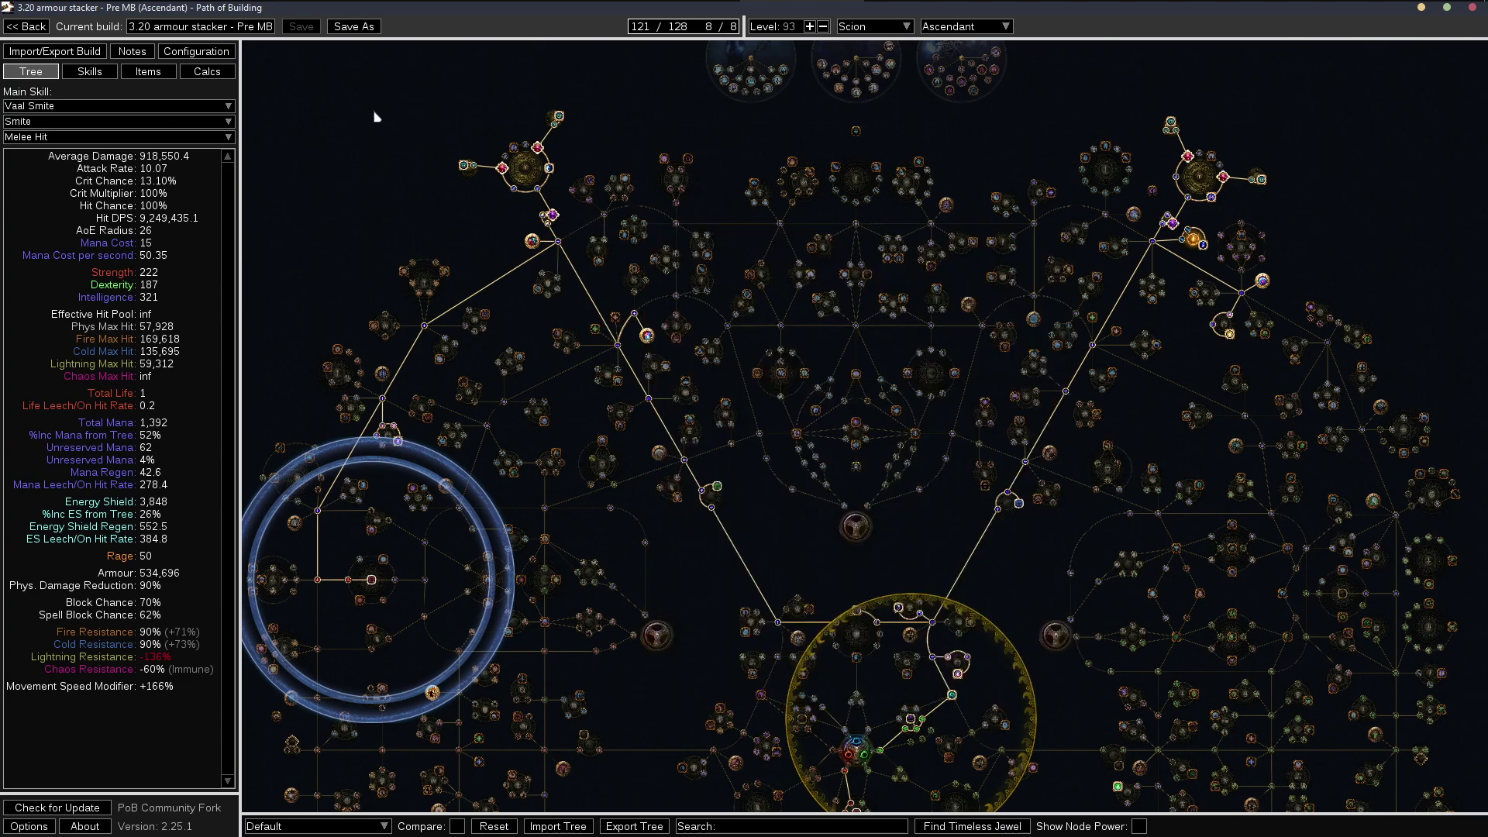
{"action": "mouse_move", "coordinate": [635, 317]}
{"action": "left_click_drag", "start_coordinate": [768, 506], "coordinate": [891, 457]}
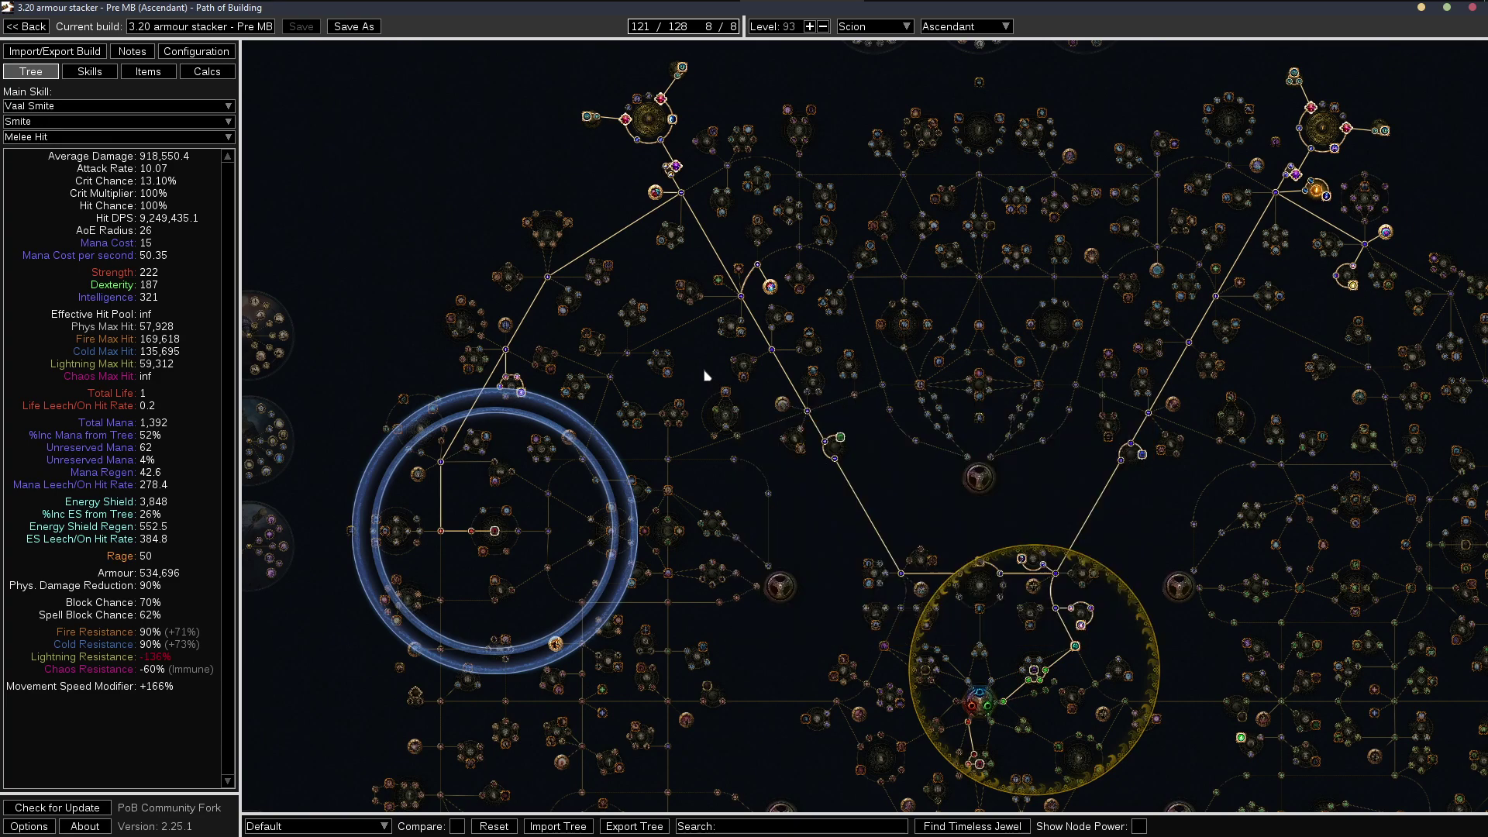
{"action": "left_click_drag", "start_coordinate": [853, 551], "coordinate": [748, 536]}
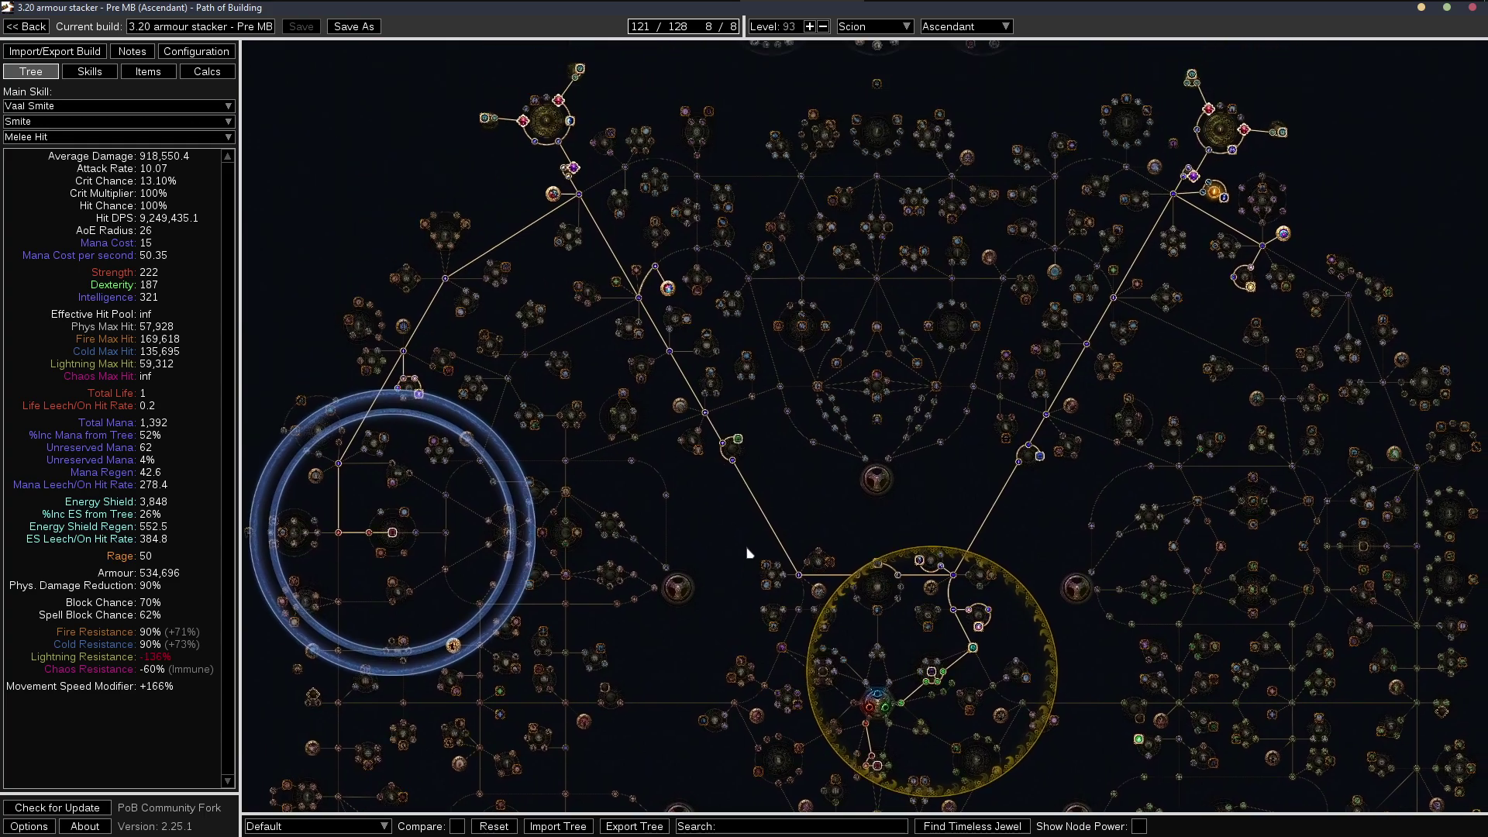
{"action": "left_click_drag", "start_coordinate": [682, 623], "coordinate": [903, 406]}
{"action": "left_click_drag", "start_coordinate": [823, 576], "coordinate": [893, 300]}
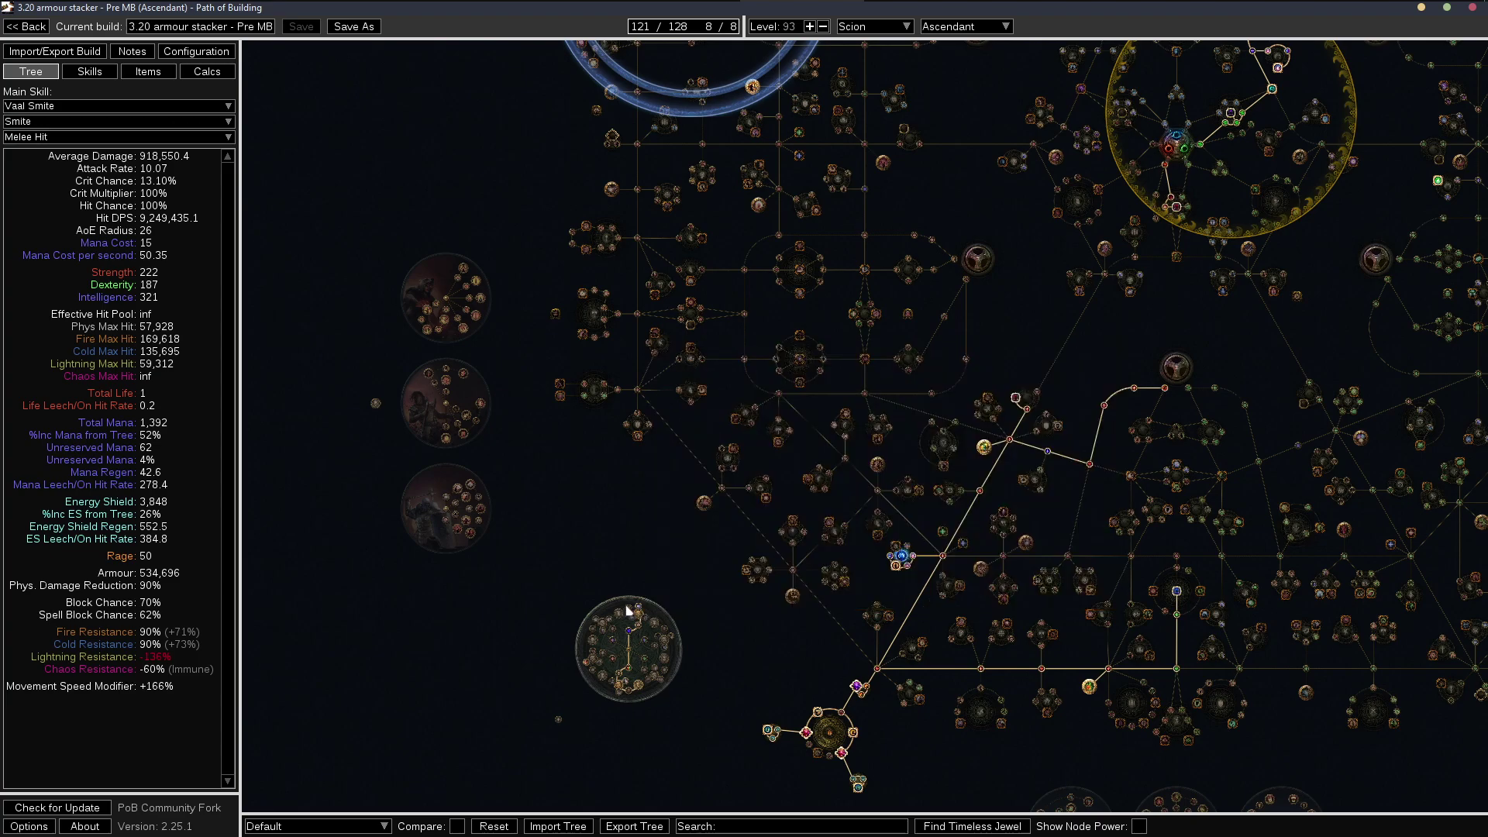
{"action": "mouse_move", "coordinate": [638, 612]}
- Open the 3.20 build and examine the Ascendant's Necromancer node, unallocating and reallocating it
{"action": "left_click", "coordinate": [25, 26]}
{"action": "left_click", "coordinate": [573, 231]}
{"action": "double_click", "coordinate": [573, 231]}
{"action": "scroll", "coordinate": [549, 419], "scroll_direction": "up", "scroll_amount": 4}
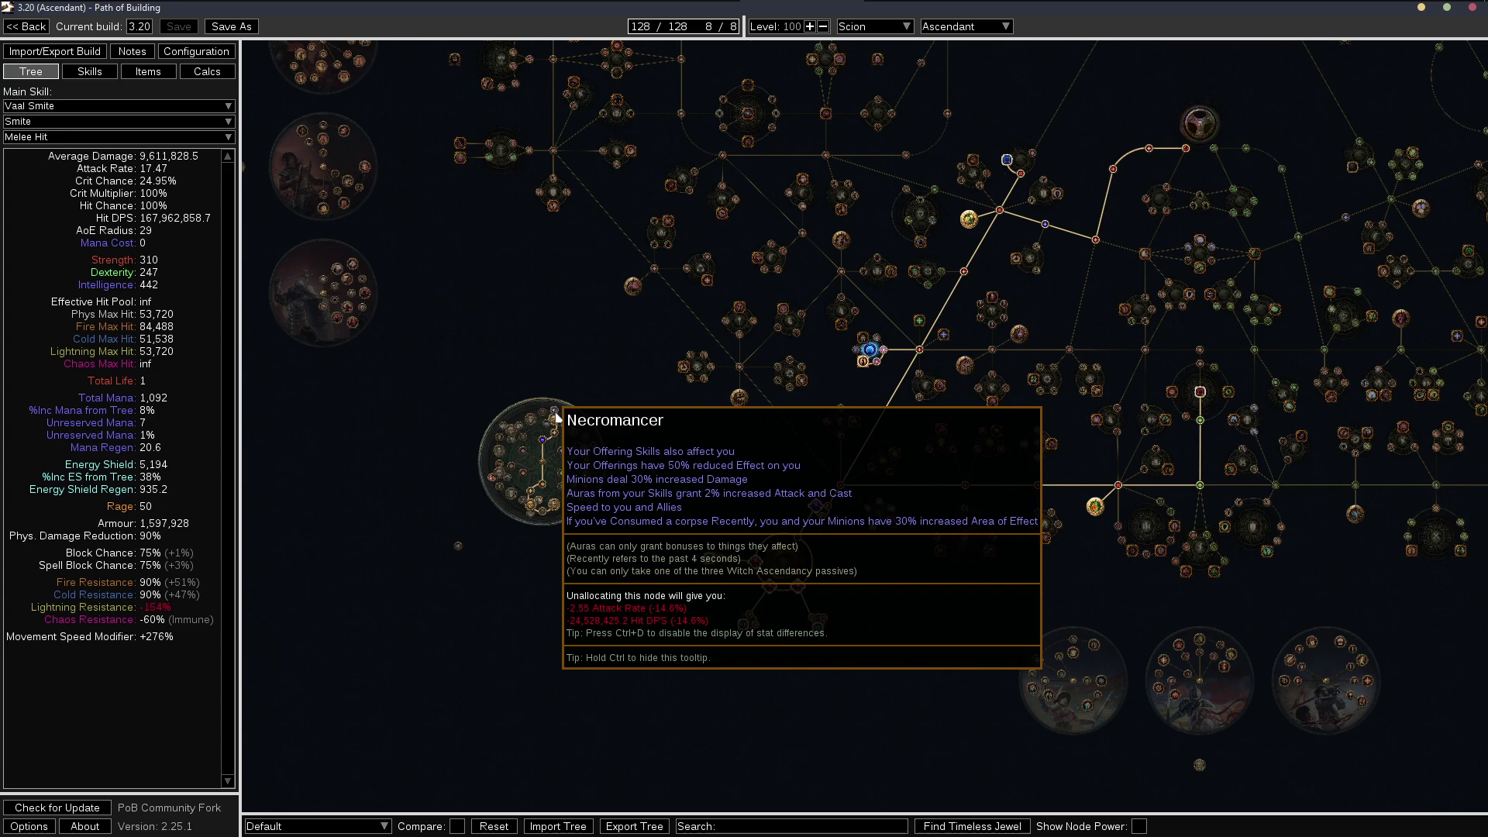
{"action": "left_click", "coordinate": [556, 416]}
{"action": "left_click", "coordinate": [557, 416]}
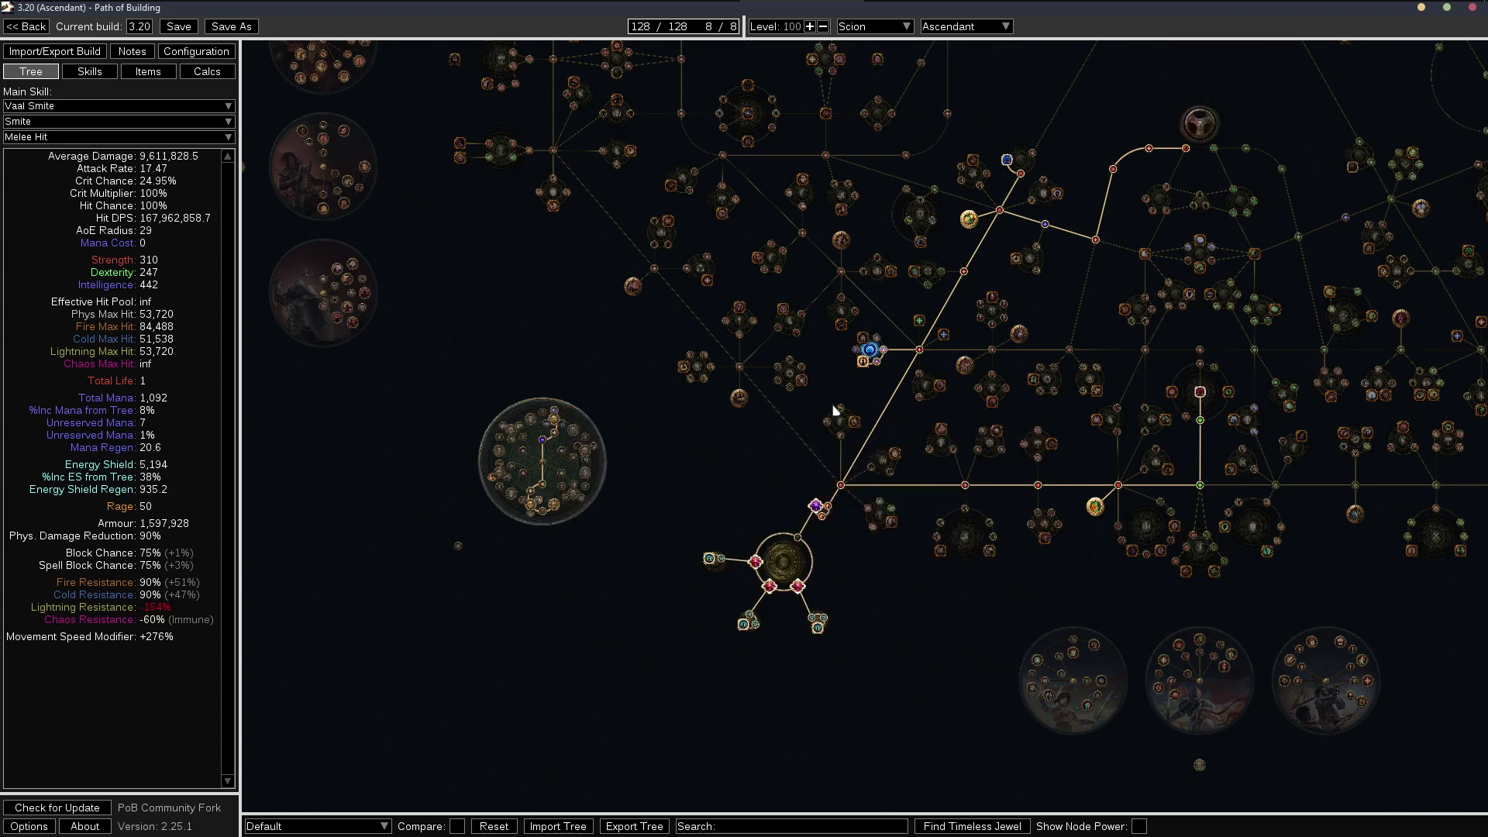
- Switch to Chrome and open the poe.ninja builds page in a new tab
{"action": "mouse_move", "coordinate": [365, 7]}
{"action": "mouse_move", "coordinate": [550, 8]}
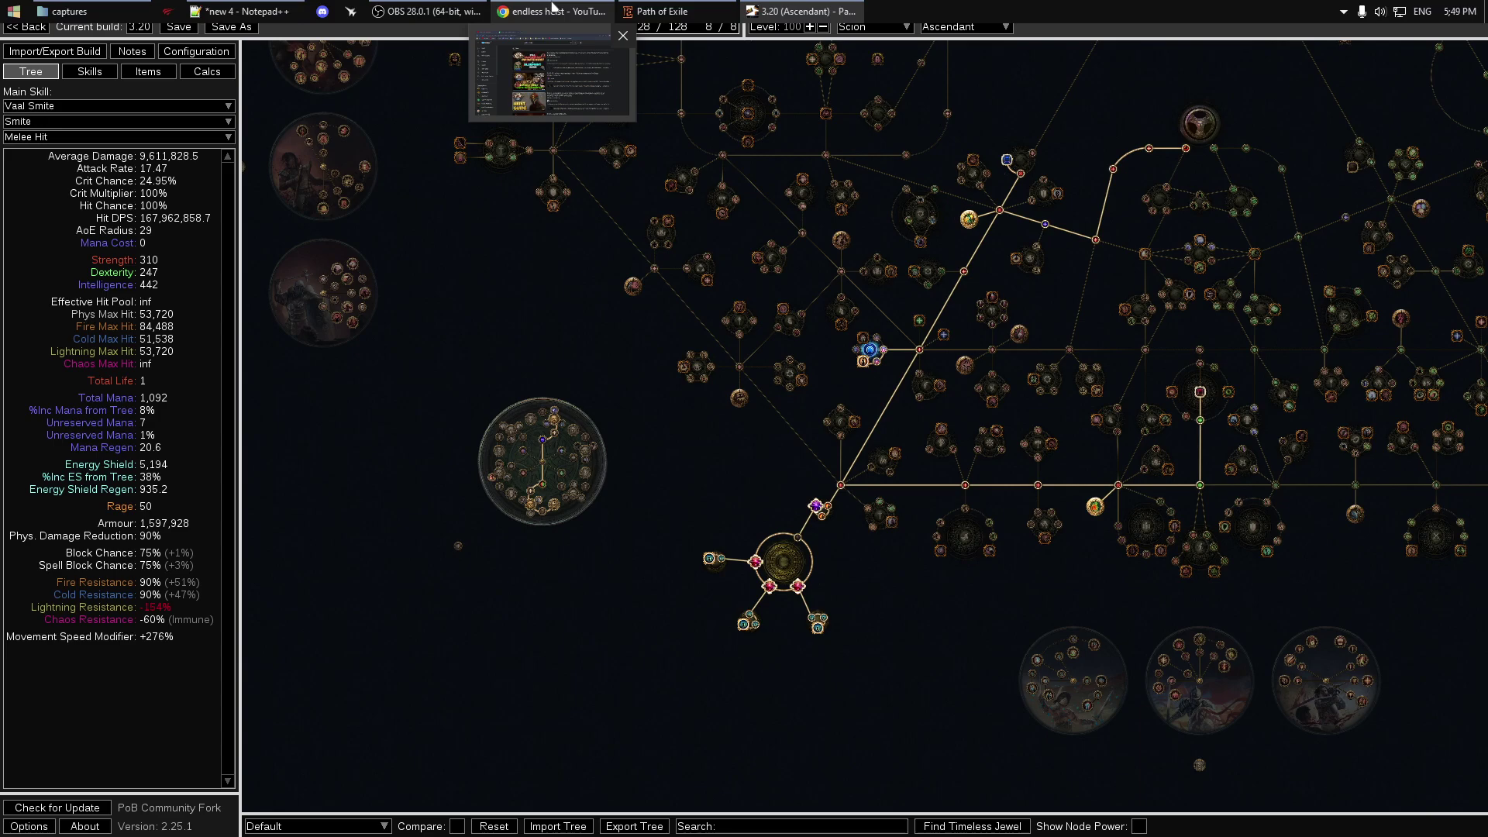
{"action": "left_click", "coordinate": [552, 10]}
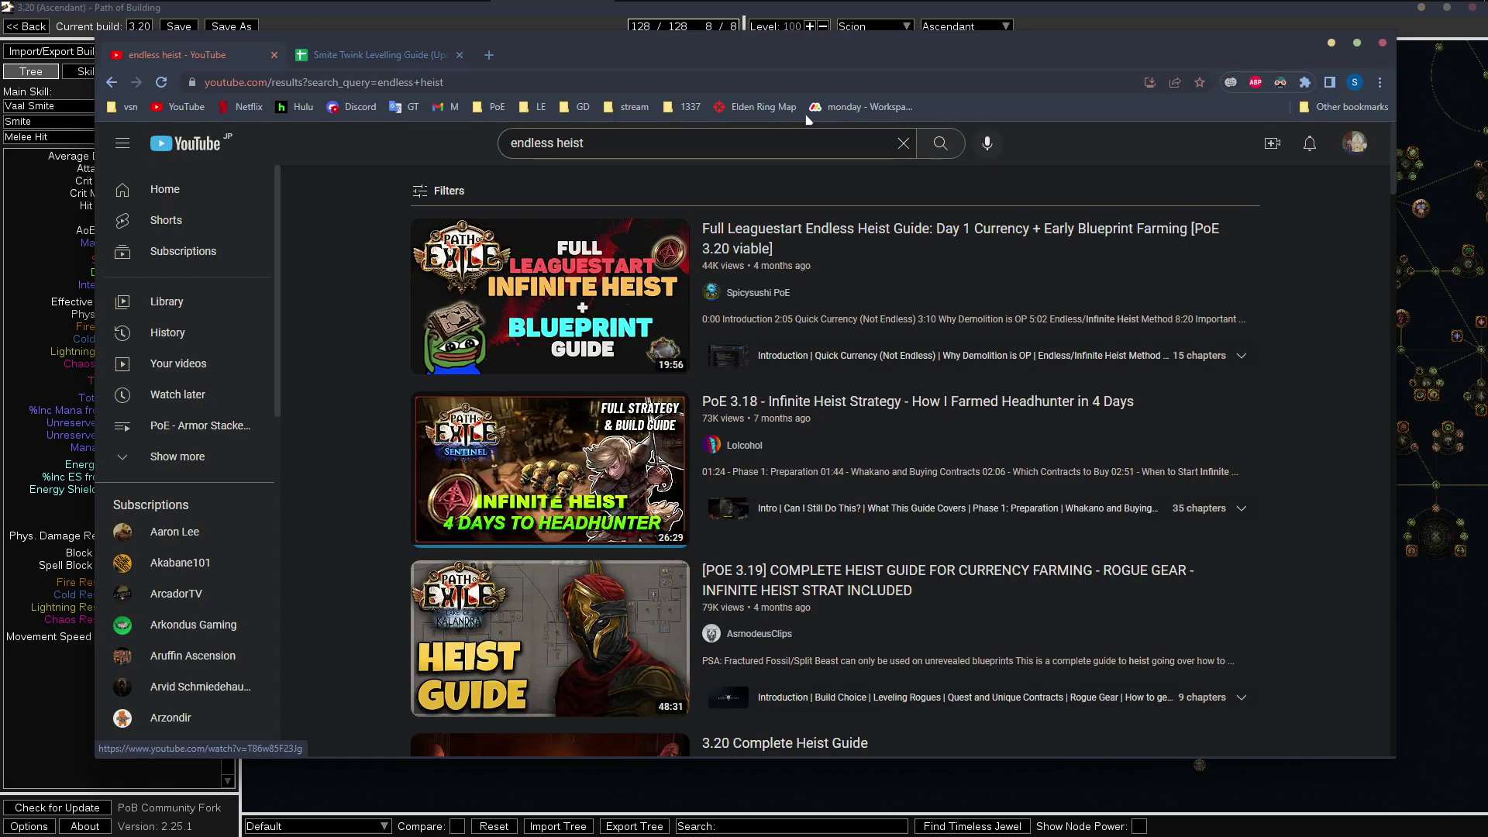
{"action": "left_click", "coordinate": [489, 55]}
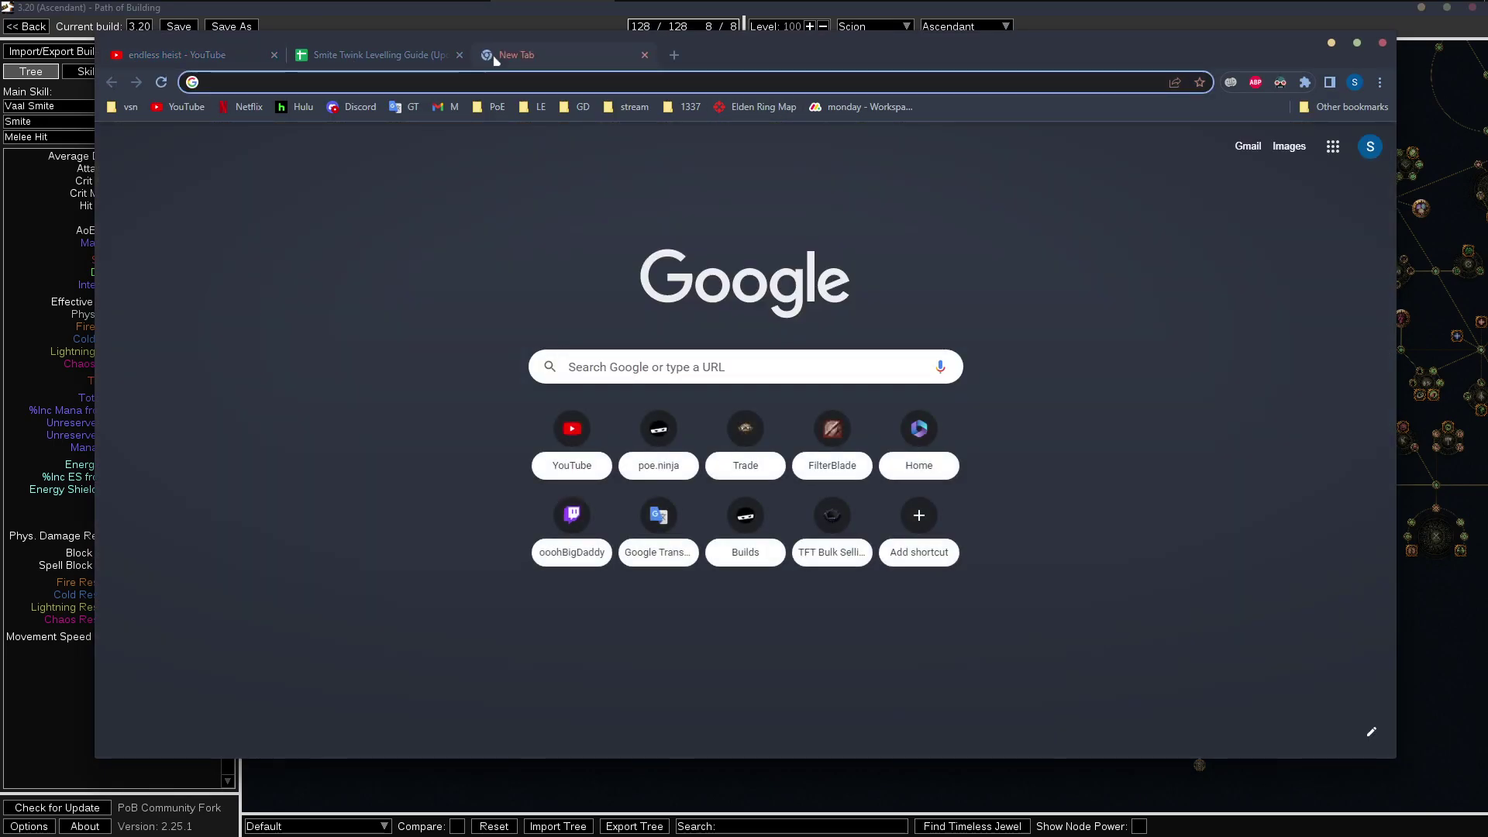
{"action": "type", "text": "poe"}
{"action": "key", "text": "Return"}
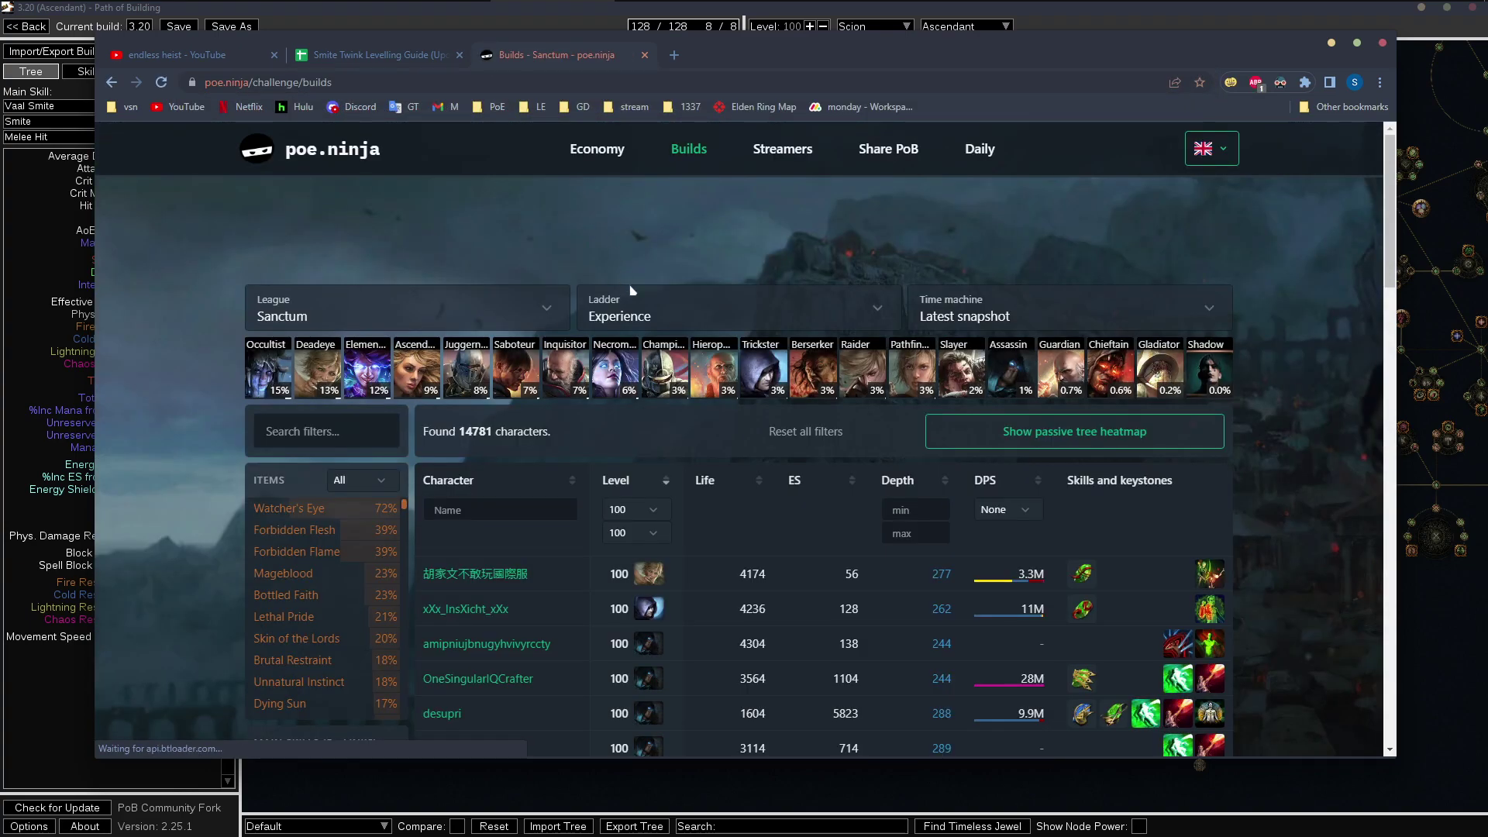
- Filter the Sanctum builds to Juggernaut characters using Replica Dreamfeather
{"action": "left_click", "coordinate": [465, 371]}
{"action": "left_click", "coordinate": [310, 431]}
{"action": "type", "text": "repli"}
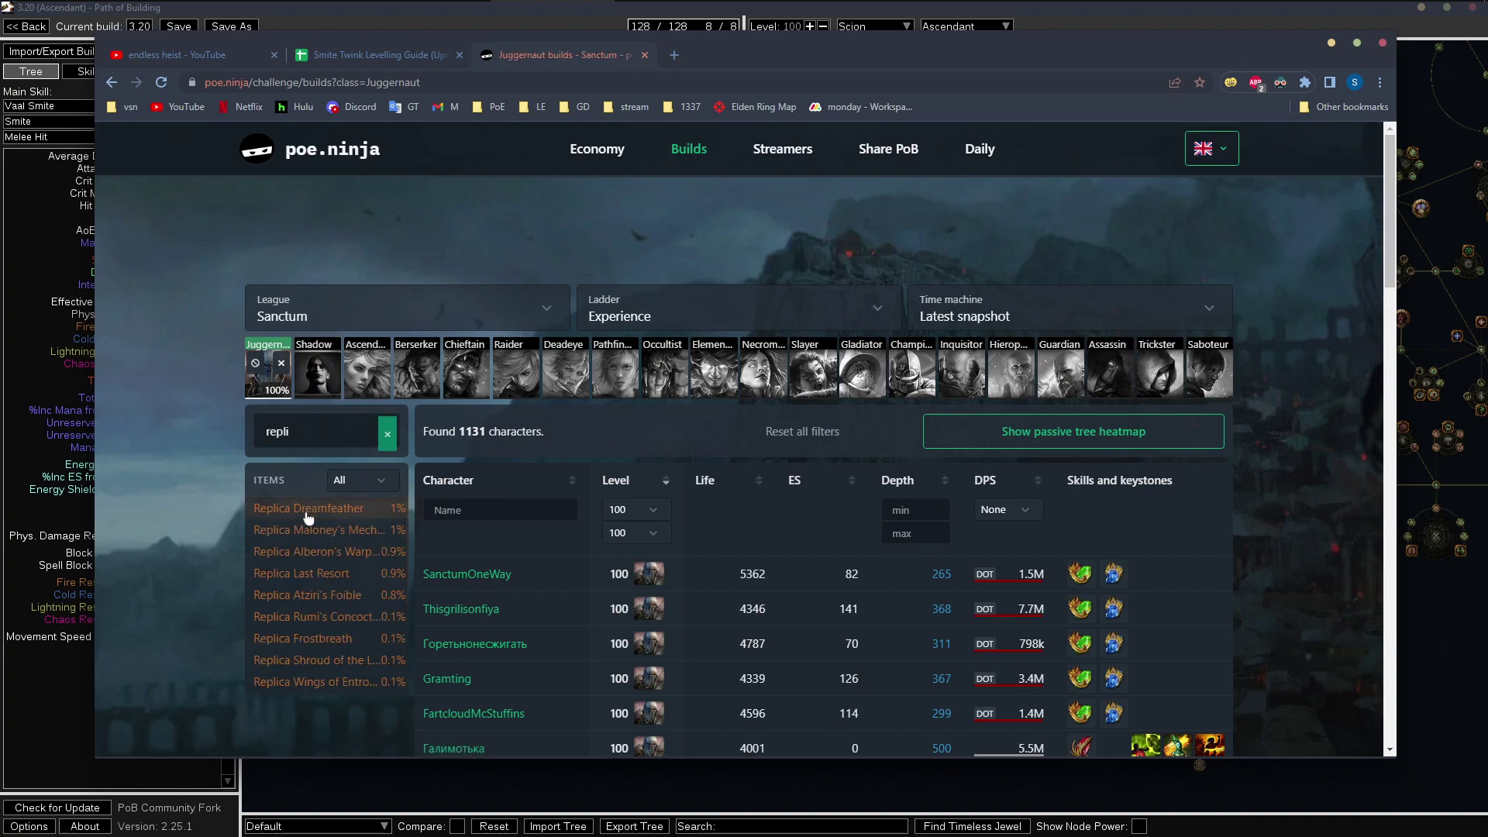
{"action": "left_click", "coordinate": [310, 505]}
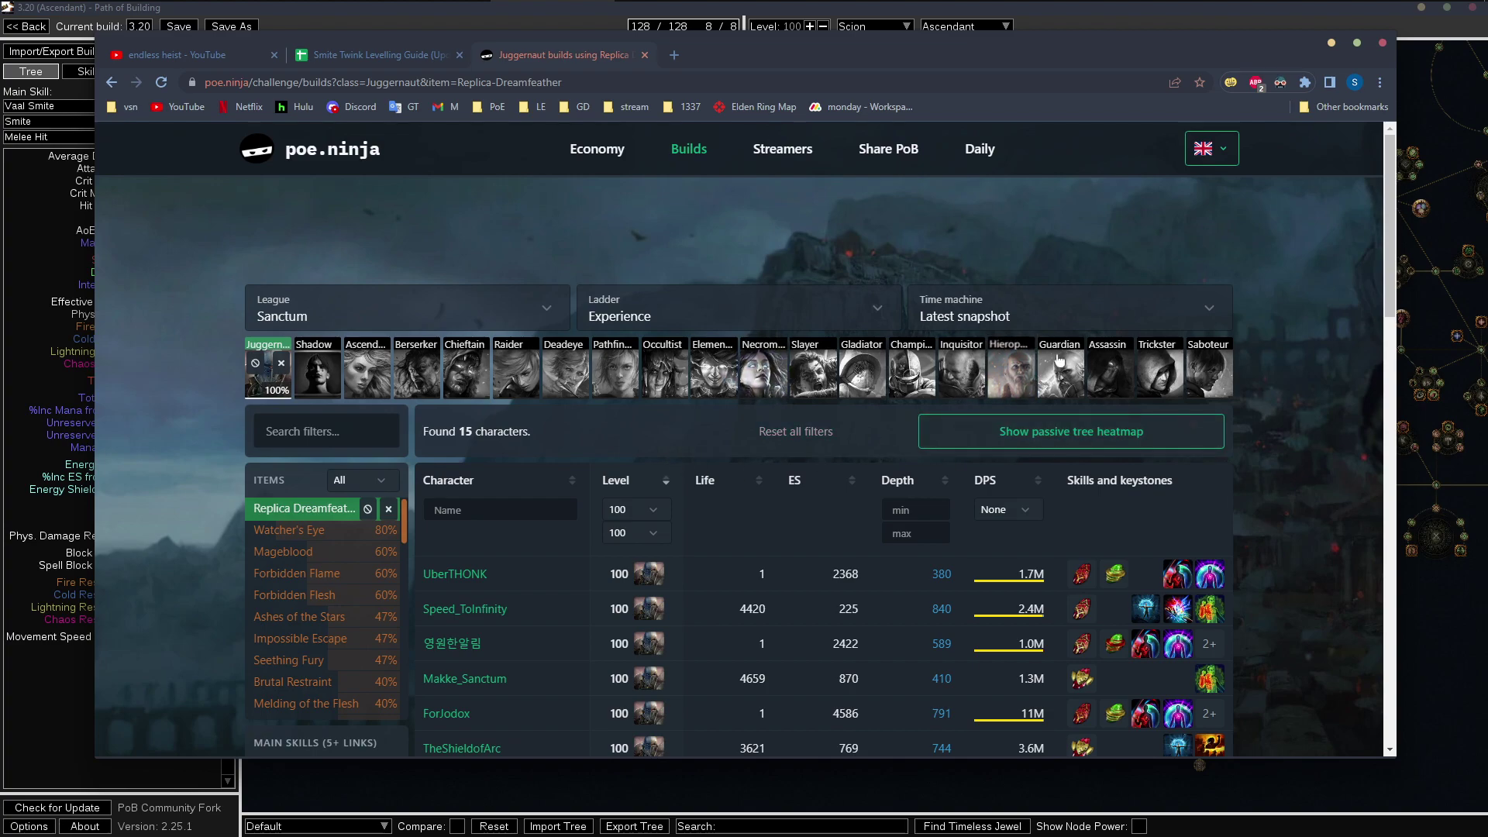
- Set the league to Kalandra and the snapshot to Week 7, and look through the matching Juggernaut characters
{"action": "left_click", "coordinate": [1039, 314]}
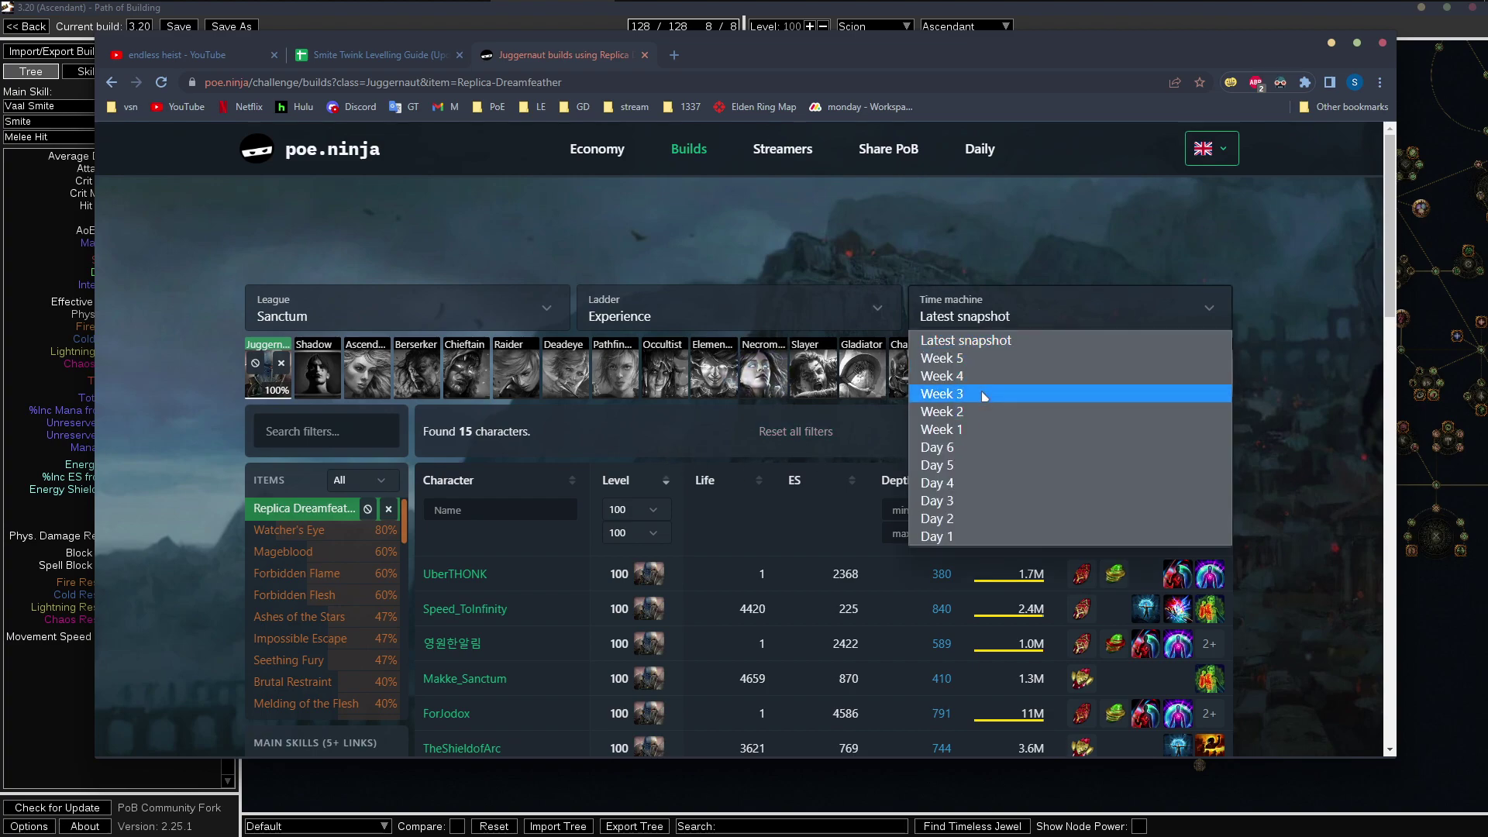
{"action": "left_click", "coordinate": [806, 271]}
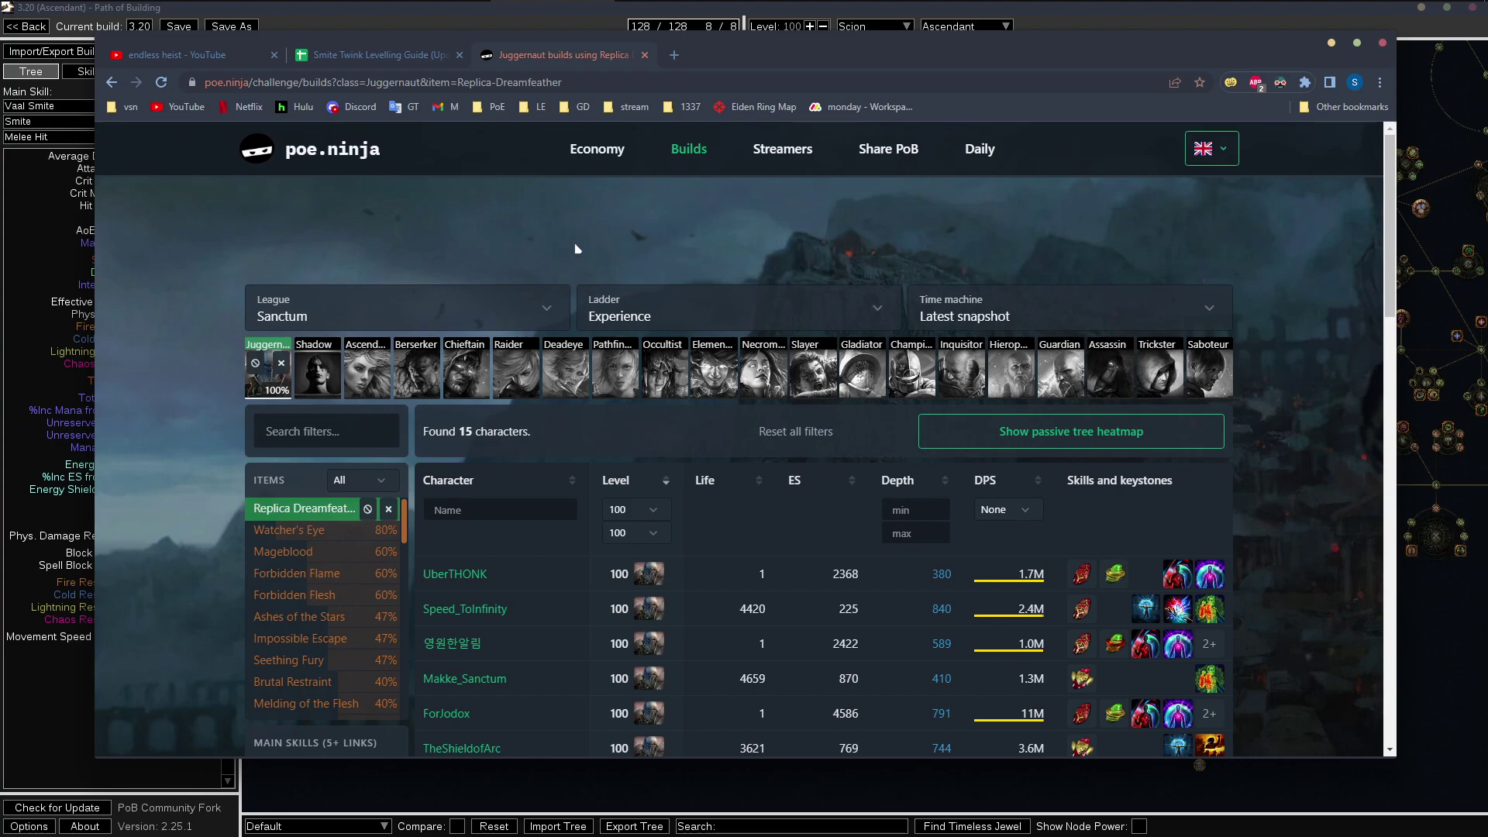
{"action": "left_click", "coordinate": [481, 310]}
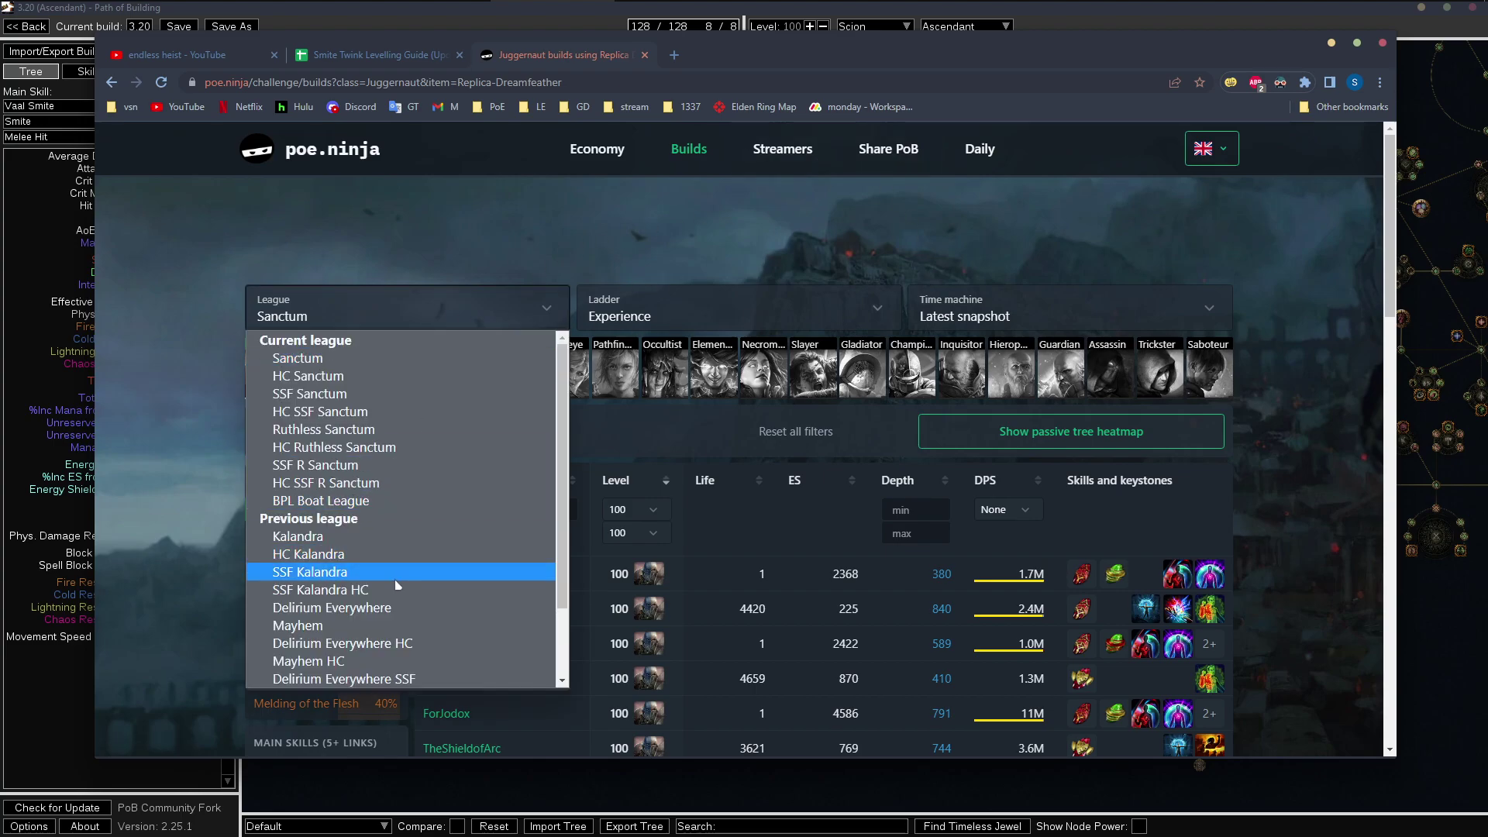
{"action": "left_click", "coordinate": [390, 540]}
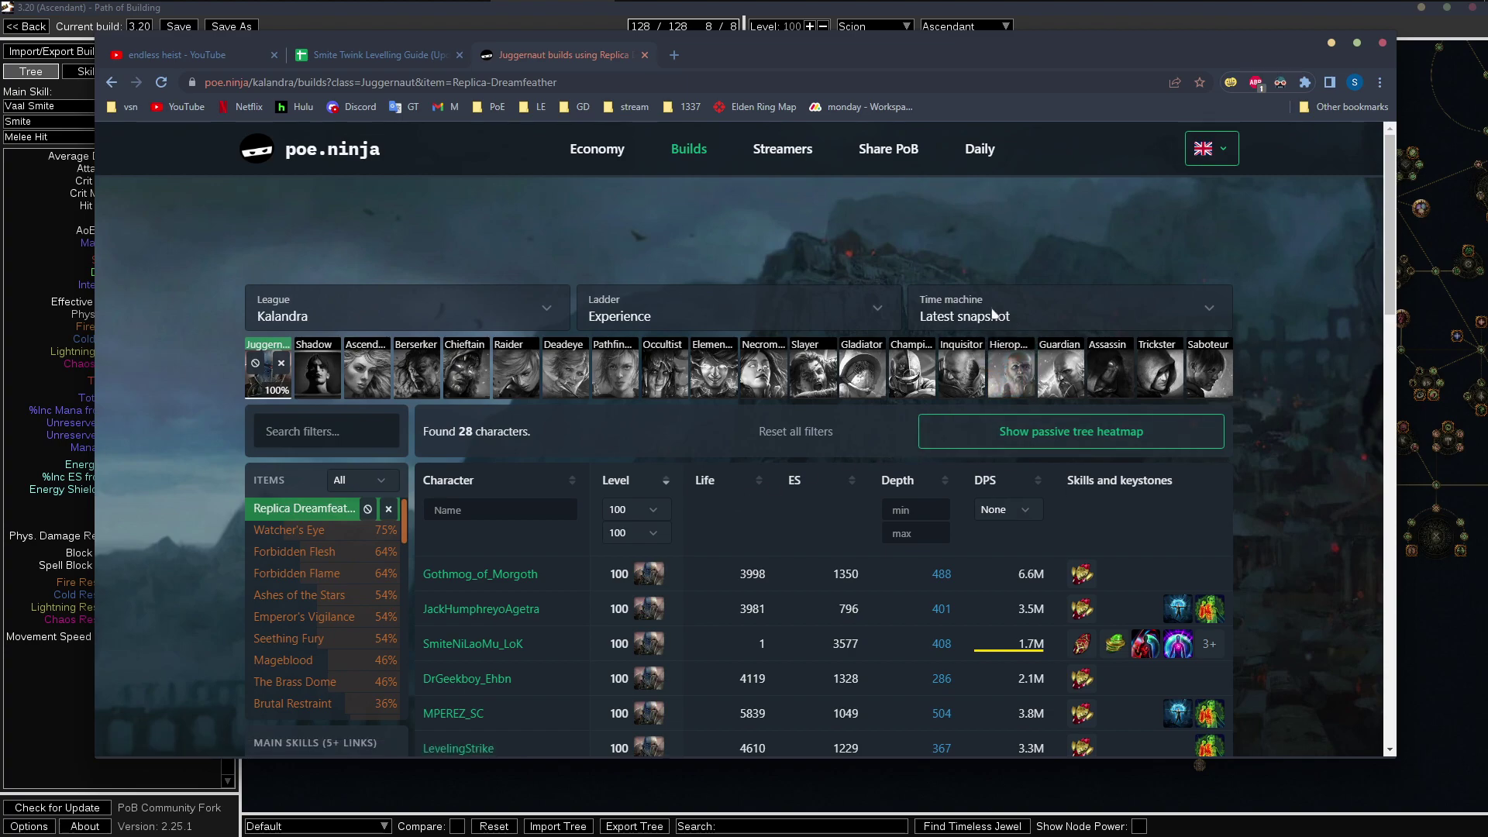
{"action": "left_click", "coordinate": [994, 313]}
{"action": "left_click", "coordinate": [961, 501]}
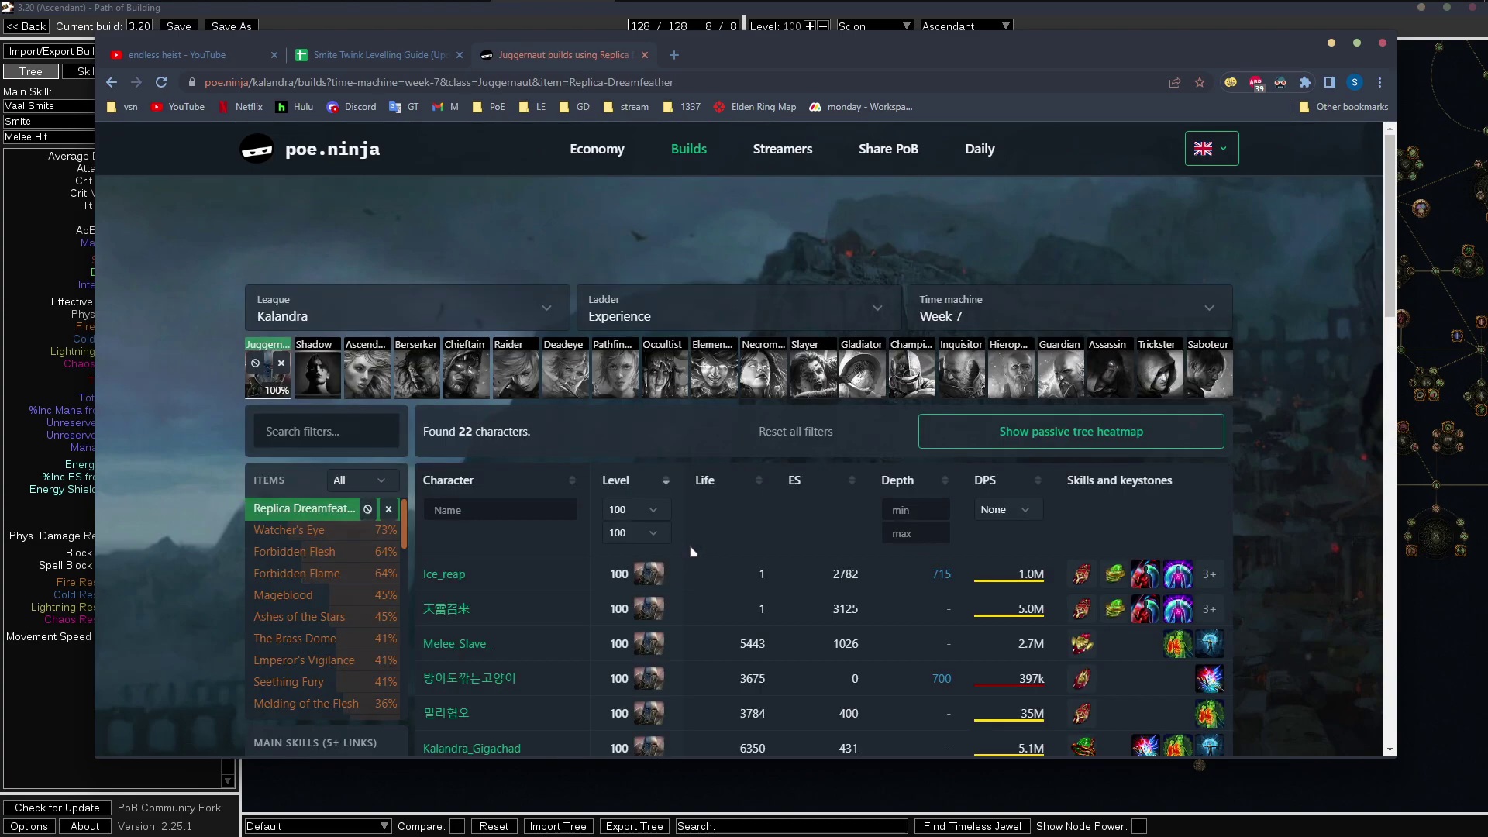
{"action": "scroll", "coordinate": [692, 551], "scroll_direction": "down", "scroll_amount": 6}
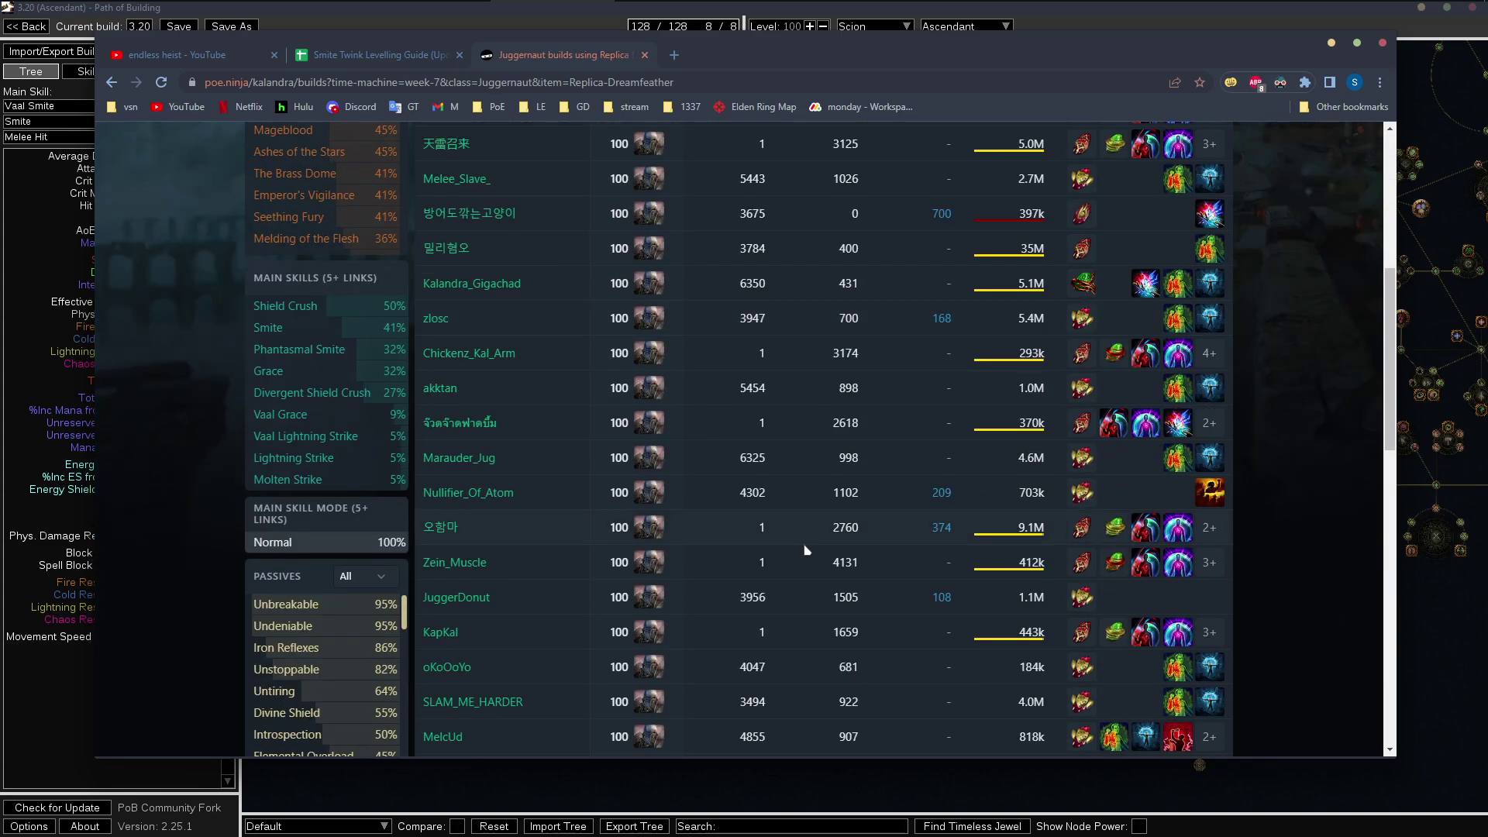
- Change the Kalandra snapshot to Week 8 and look through the Juggernaut characters using Replica Dreamfeather
{"action": "scroll", "coordinate": [798, 560], "scroll_direction": "up", "scroll_amount": 5}
{"action": "left_click", "coordinate": [1023, 232]}
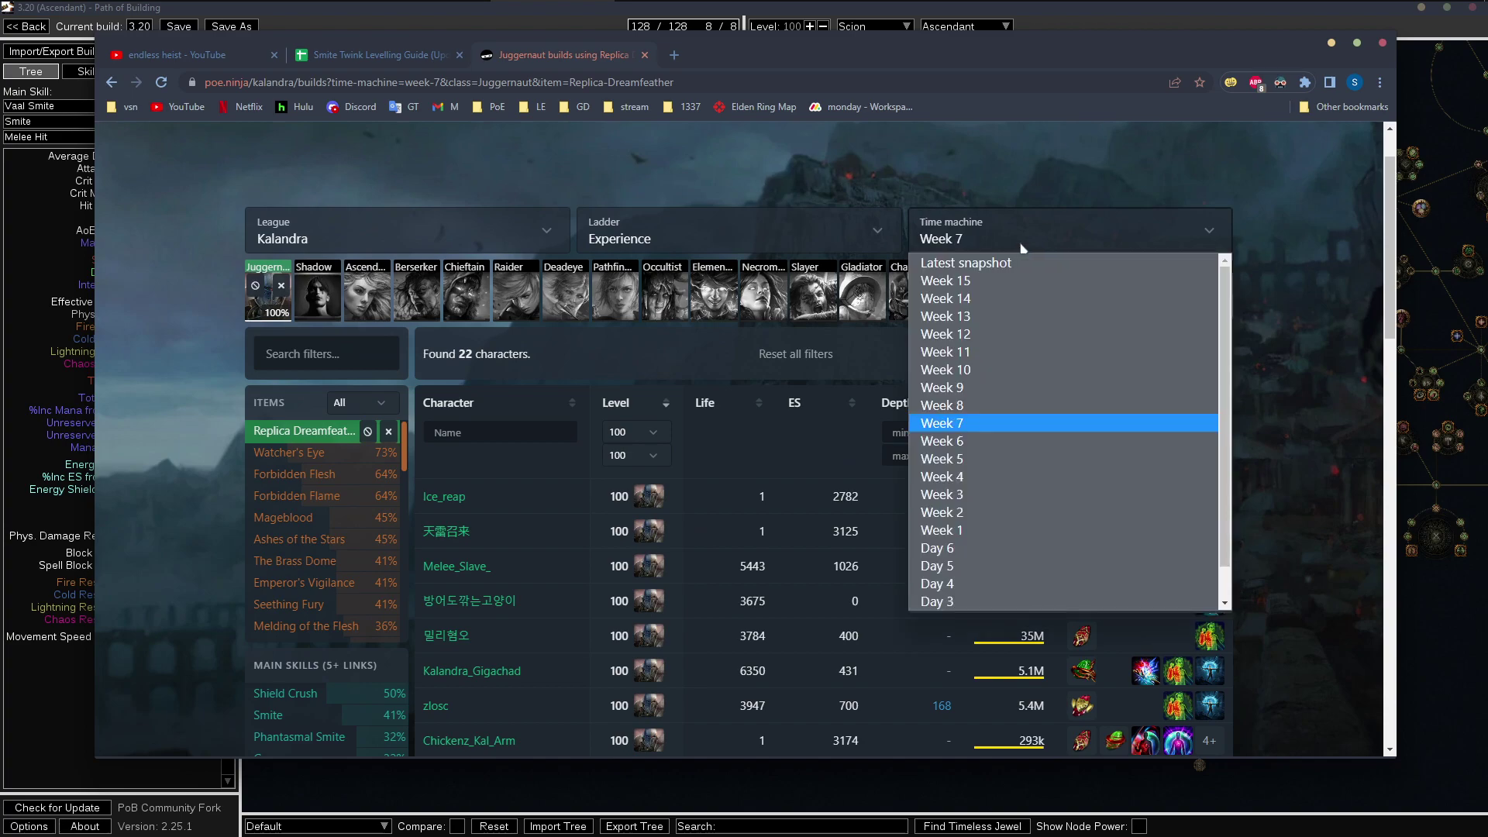
{"action": "left_click", "coordinate": [971, 411]}
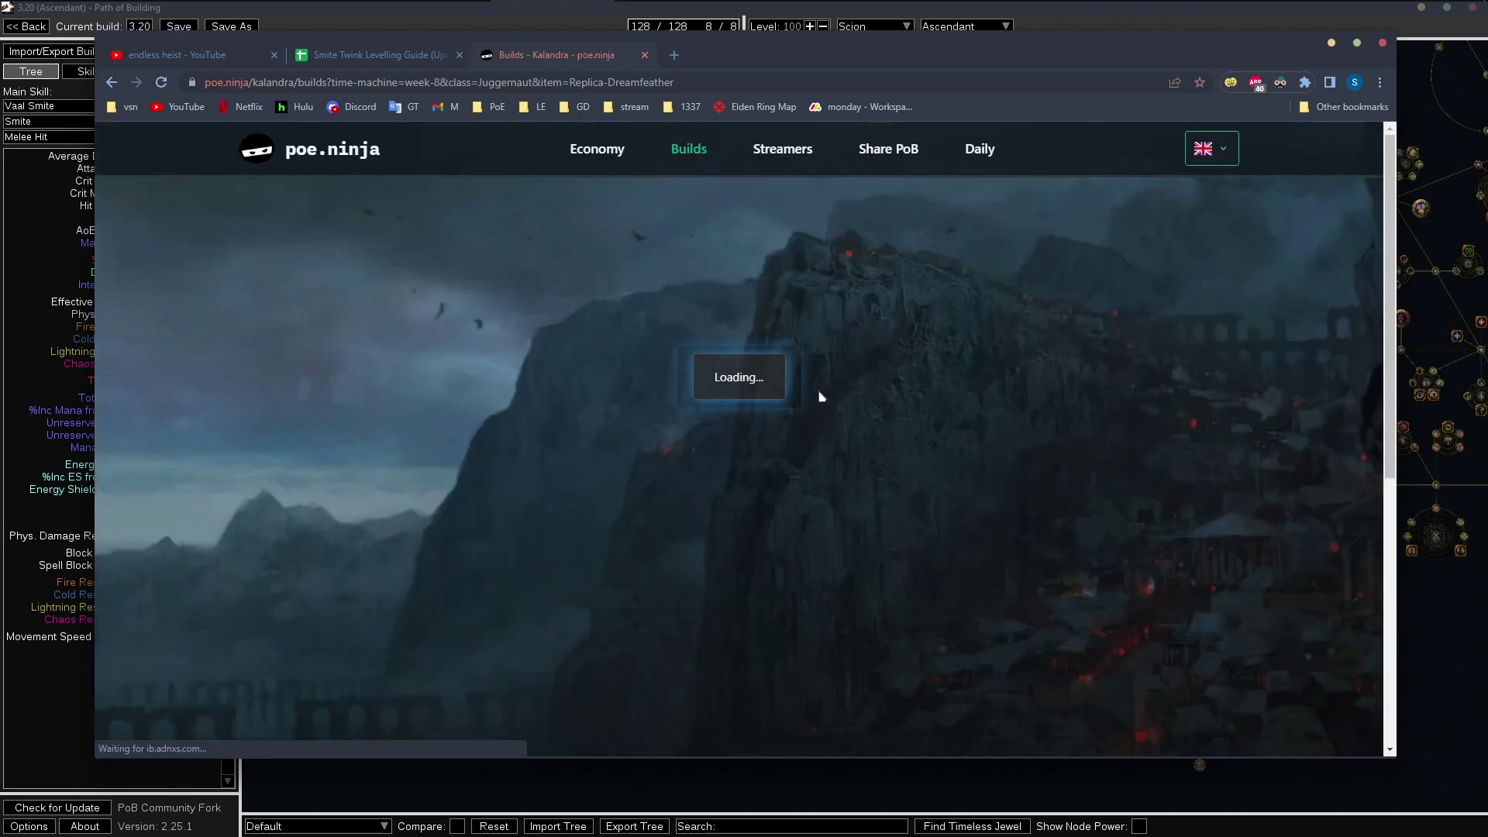
{"action": "right_click", "coordinate": [818, 397]}
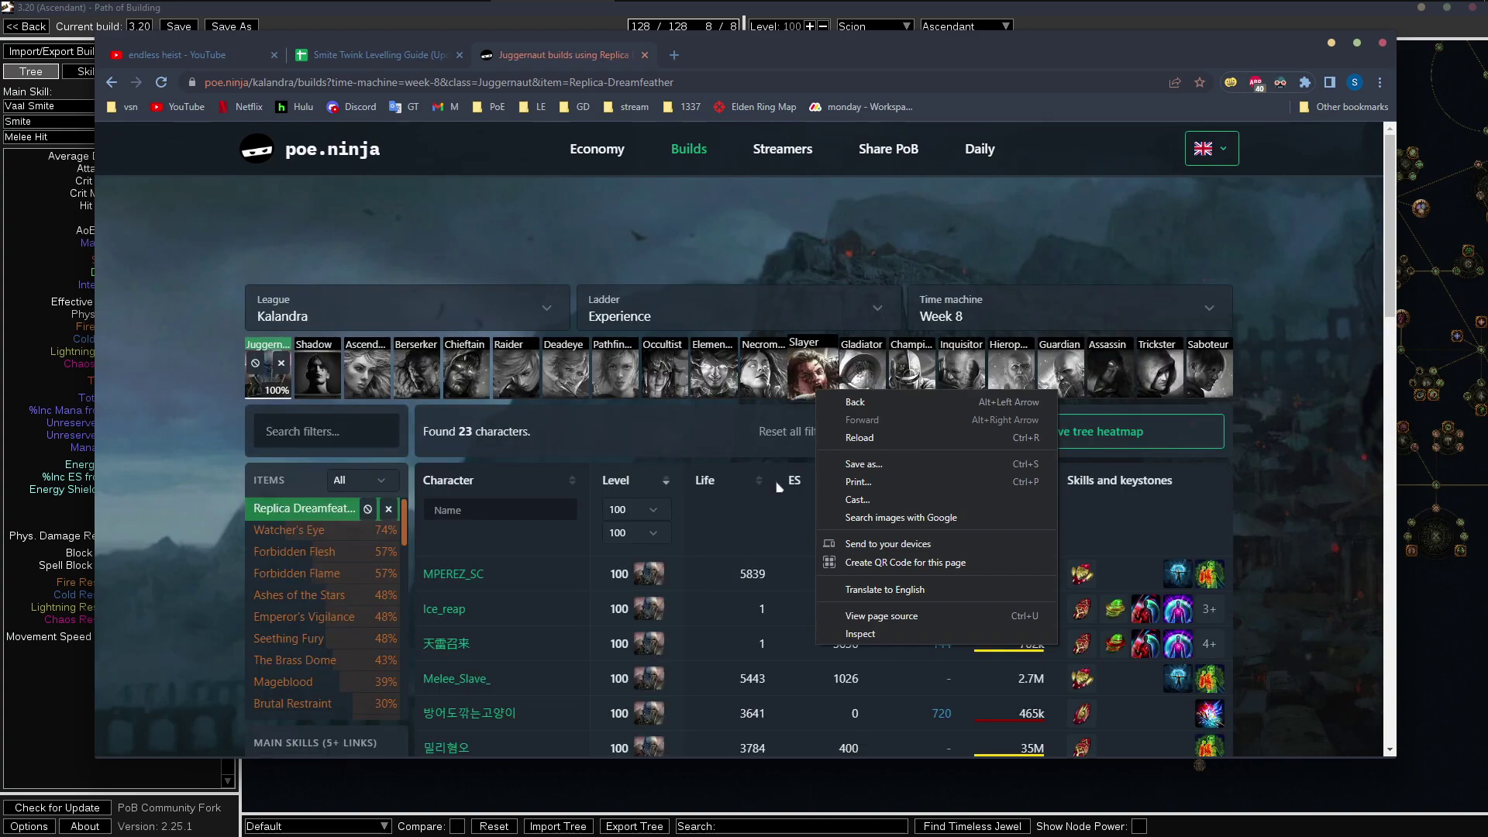
{"action": "left_click", "coordinate": [773, 491]}
{"action": "scroll", "coordinate": [726, 514], "scroll_direction": "down", "scroll_amount": 8}
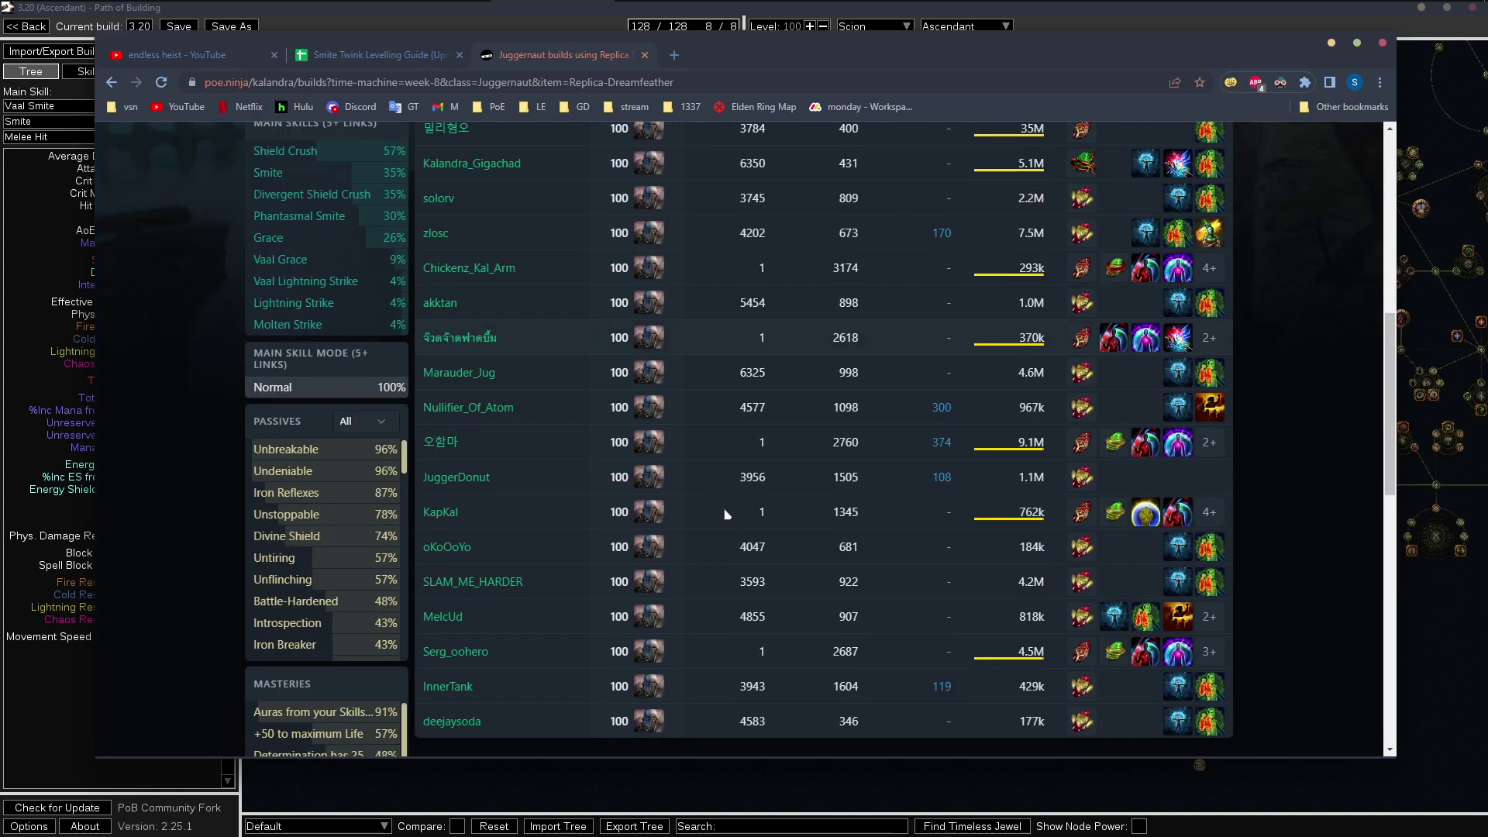
{"action": "scroll", "coordinate": [728, 514], "scroll_direction": "down", "scroll_amount": 10}
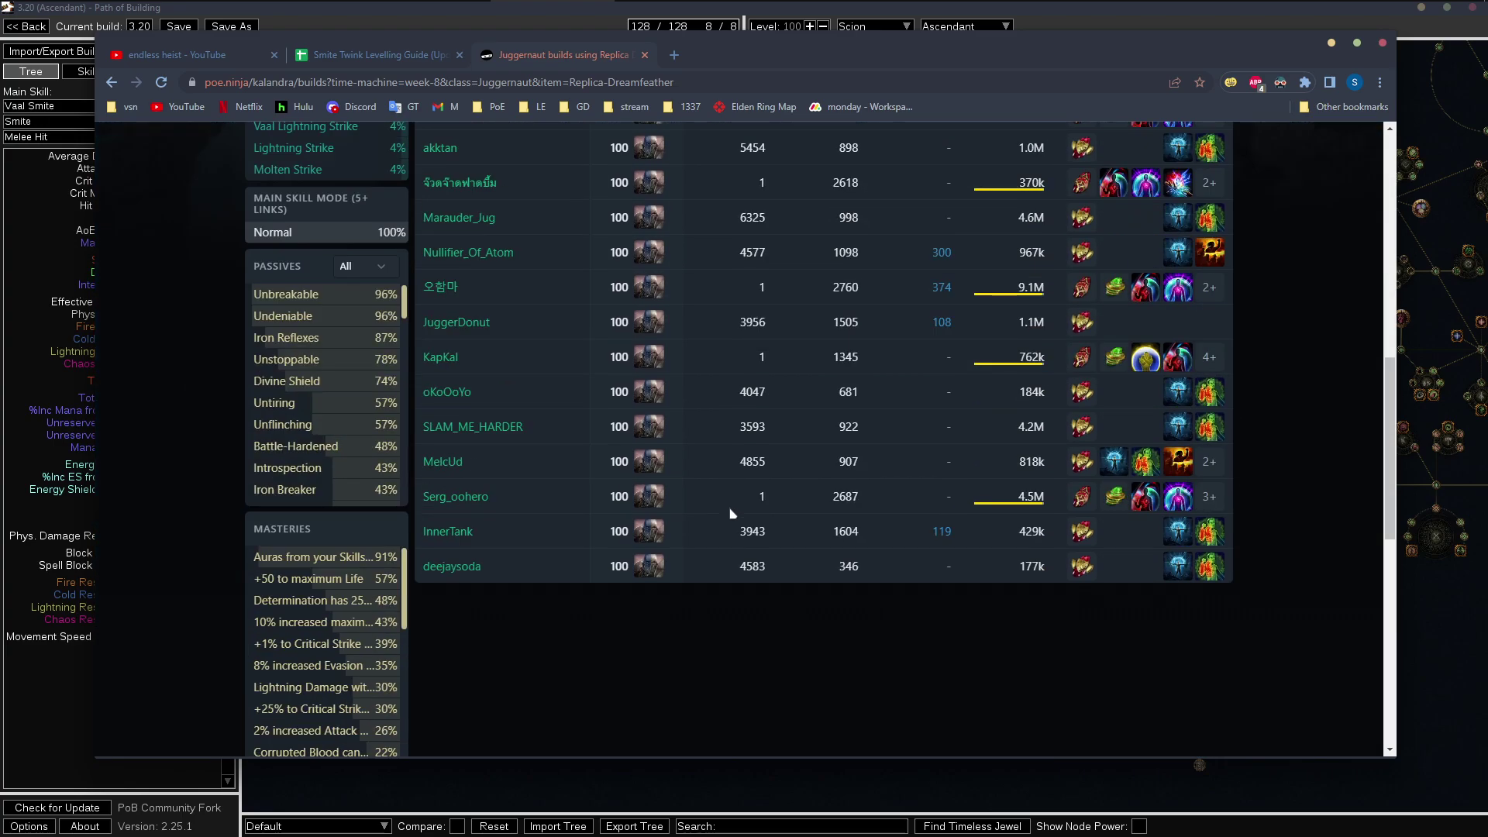
- Change the Kalandra snapshot to Week 6 and look through its list of Juggernaut characters
{"action": "scroll", "coordinate": [732, 513], "scroll_direction": "up", "scroll_amount": 10}
{"action": "left_click", "coordinate": [961, 314]}
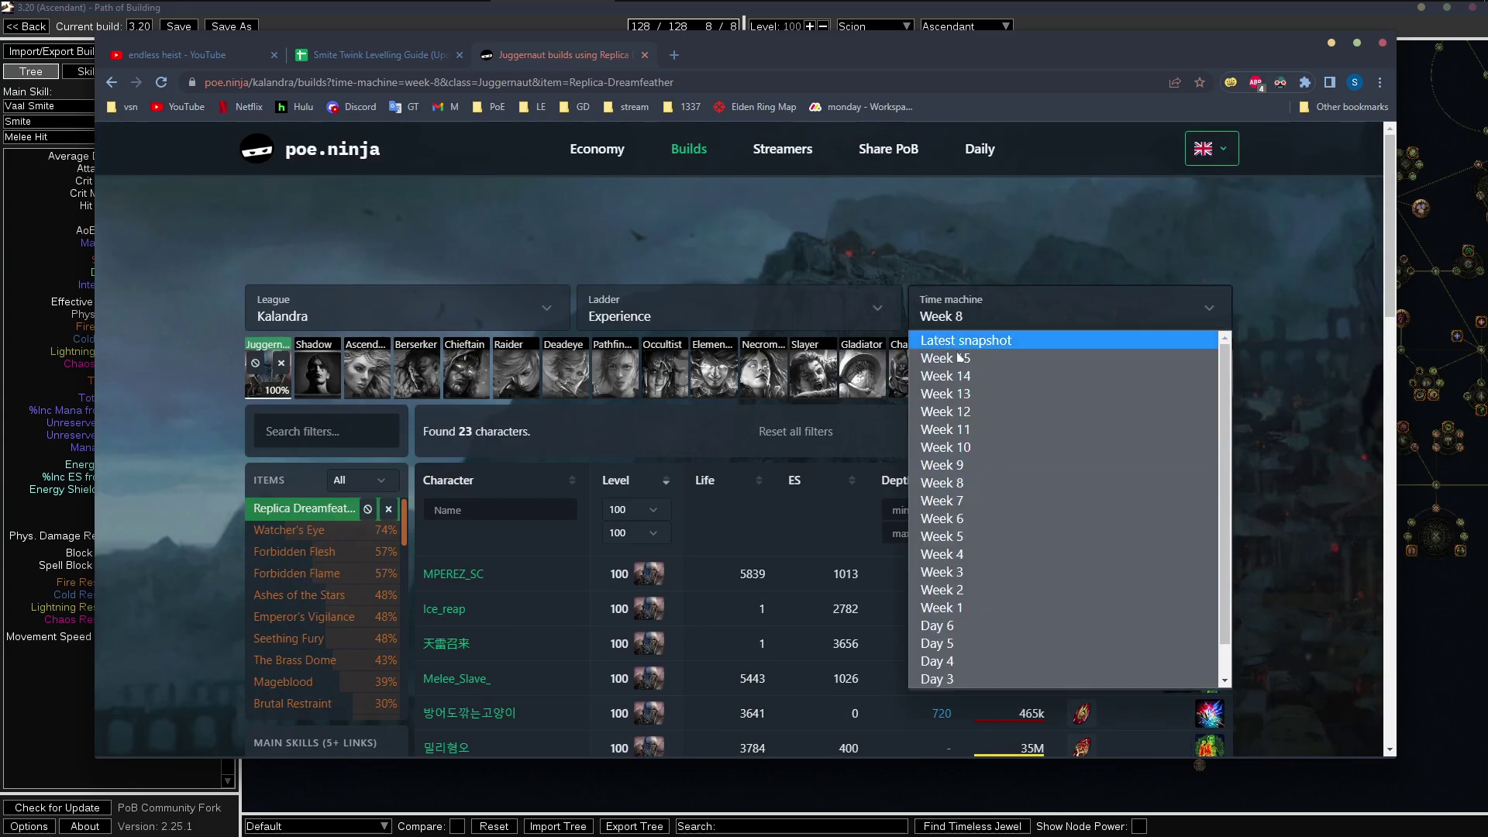
{"action": "left_click", "coordinate": [965, 518]}
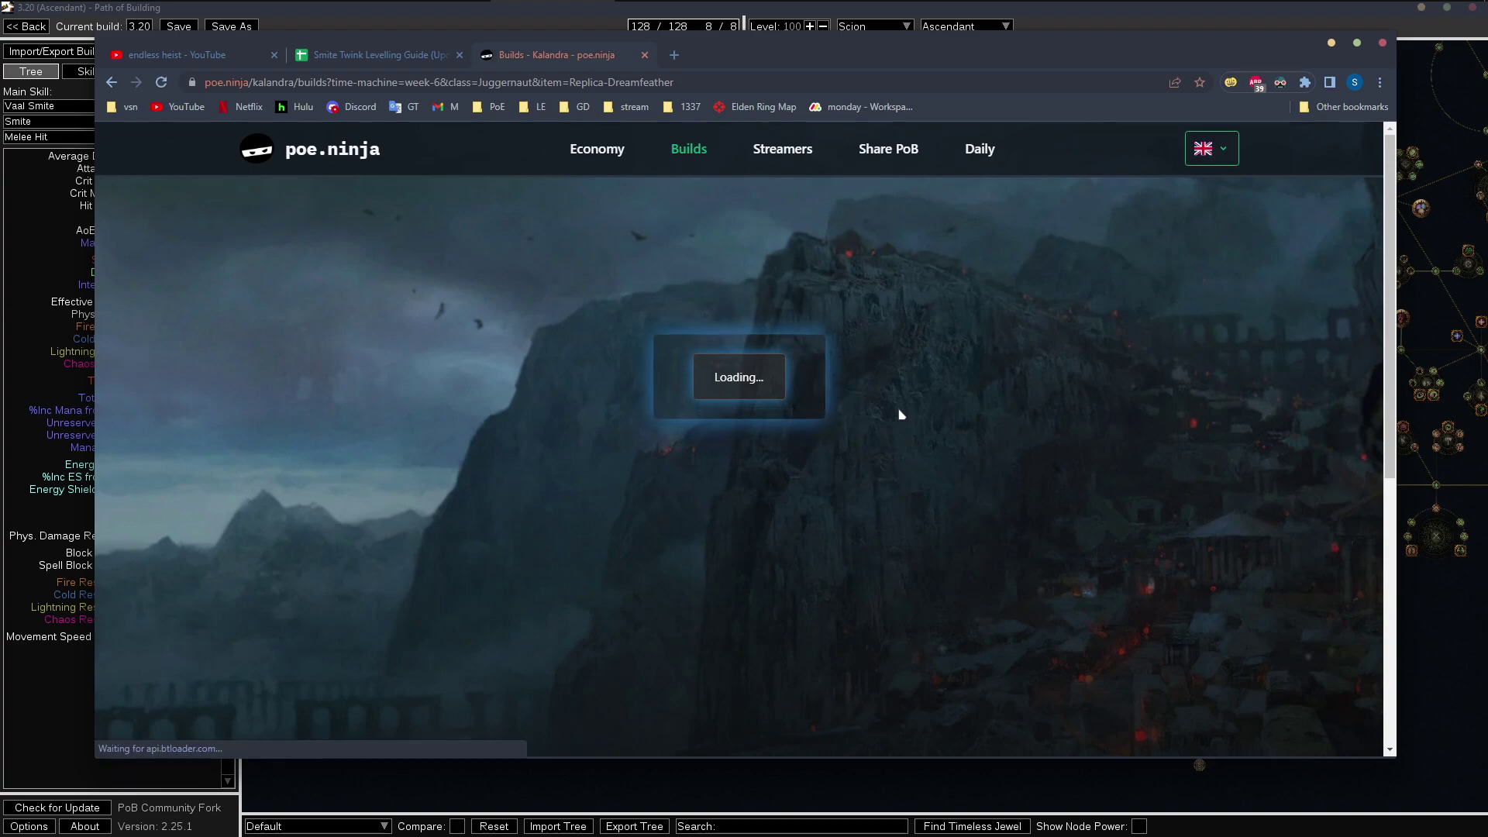
{"action": "scroll", "coordinate": [764, 461], "scroll_direction": "down", "scroll_amount": 5}
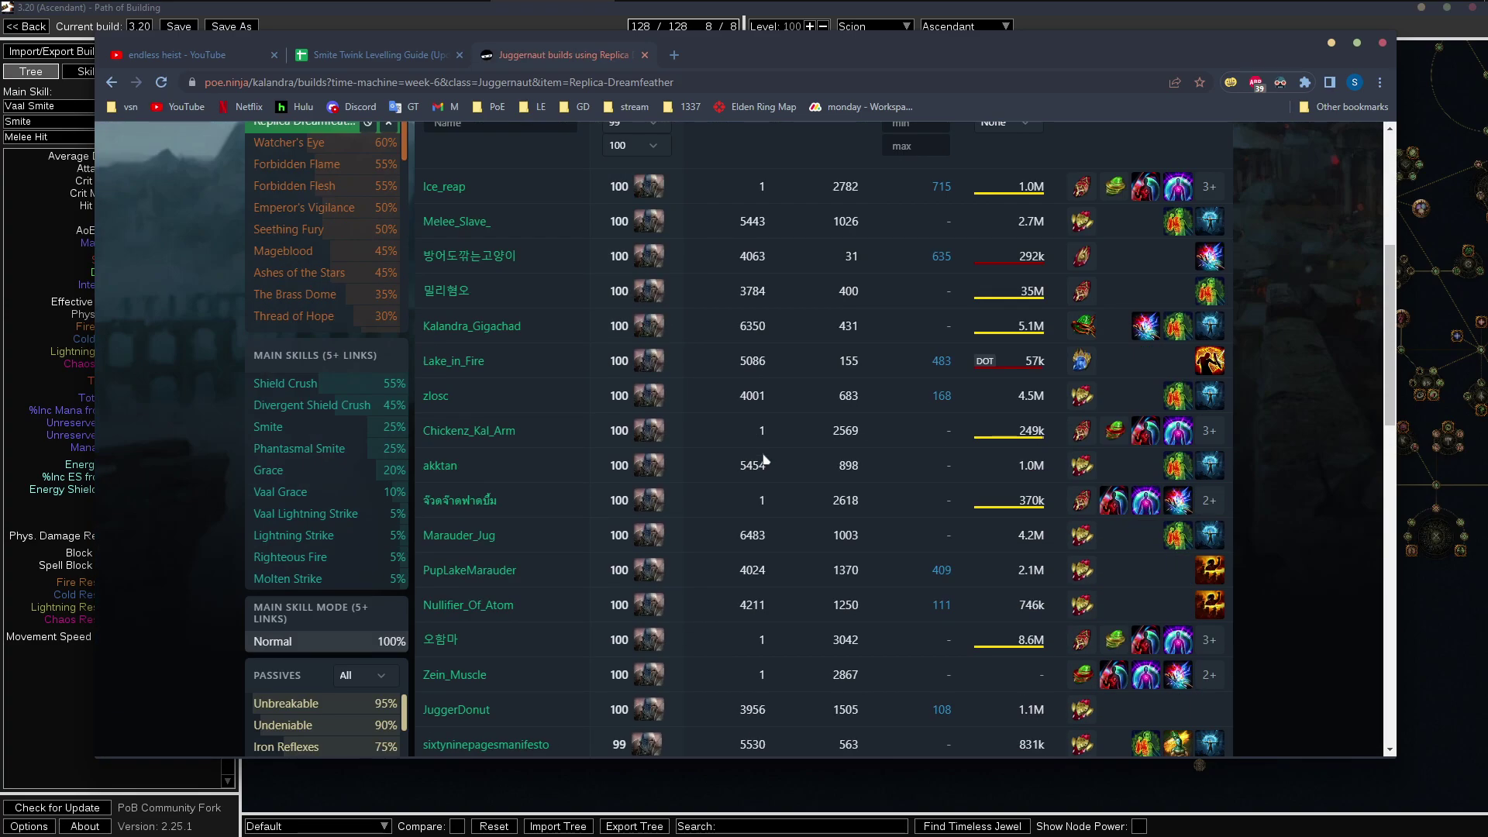
- Finish looking through the Week 6 Juggernaut characters and change the Kalandra snapshot to Week 5
{"action": "scroll", "coordinate": [764, 460], "scroll_direction": "down", "scroll_amount": 3}
{"action": "scroll", "coordinate": [765, 461], "scroll_direction": "up", "scroll_amount": 8}
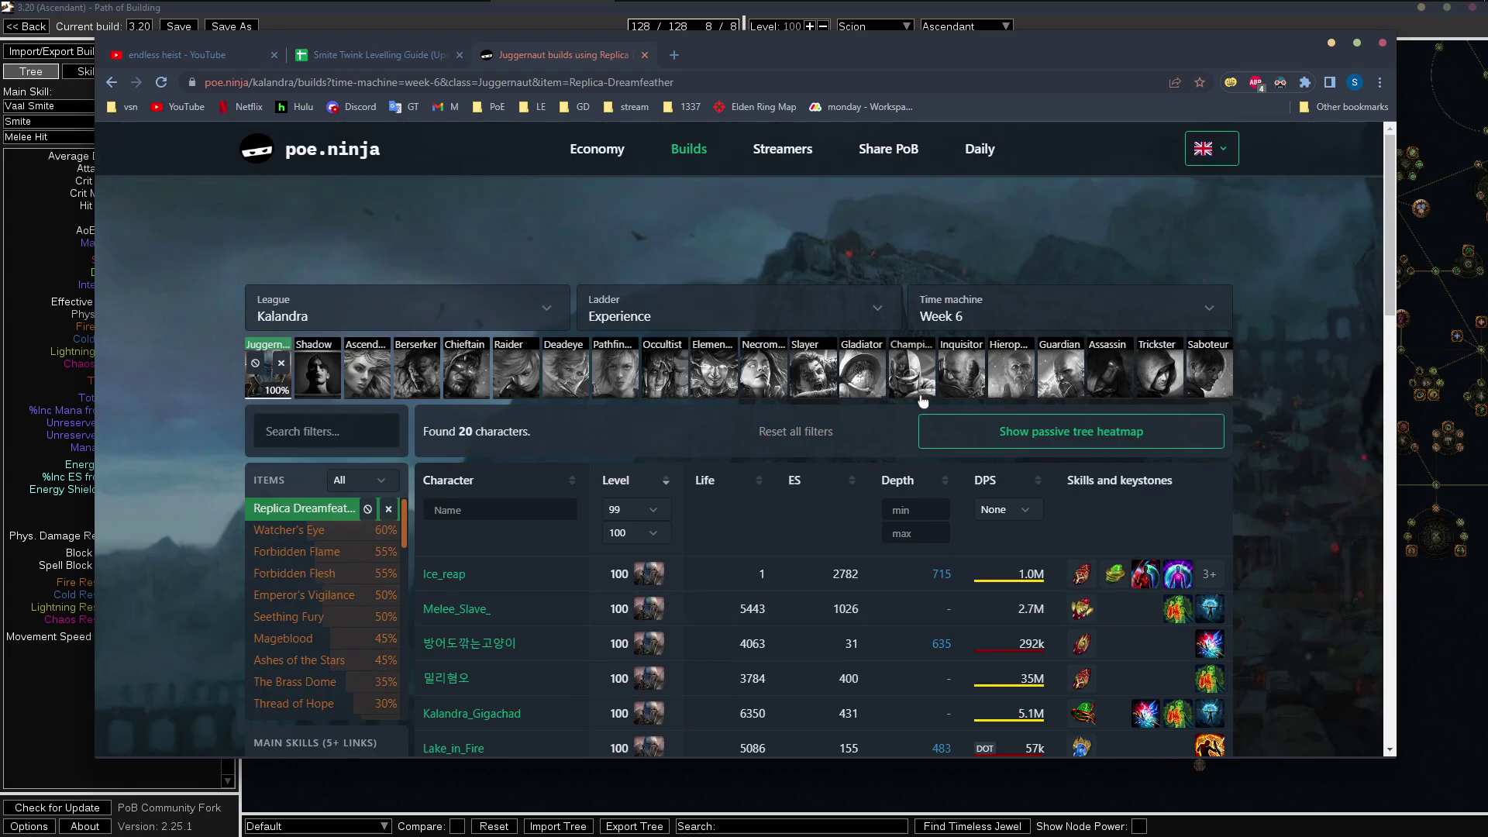
{"action": "left_click", "coordinate": [1033, 325]}
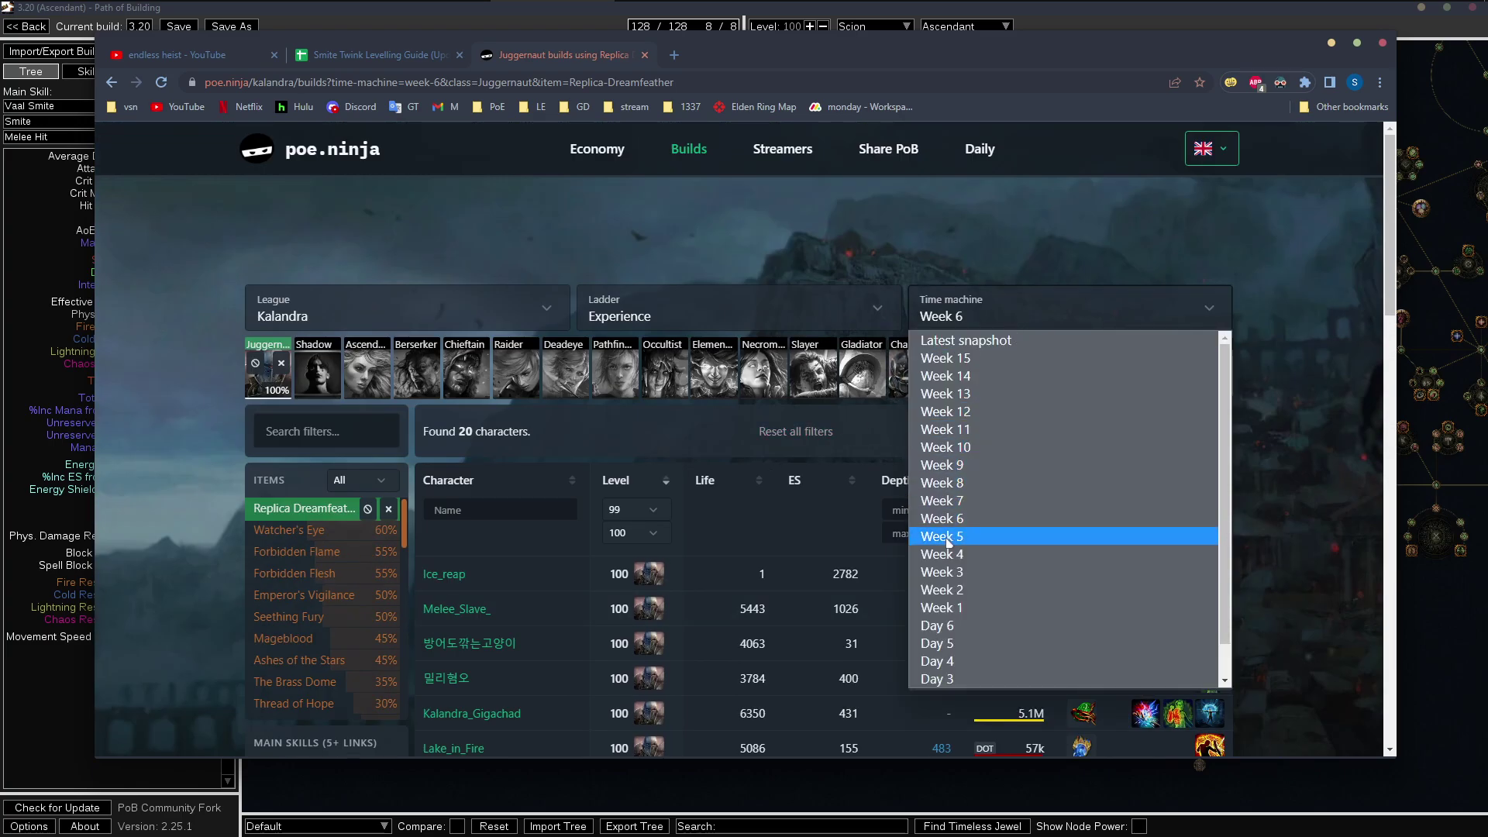
{"action": "left_click", "coordinate": [976, 526]}
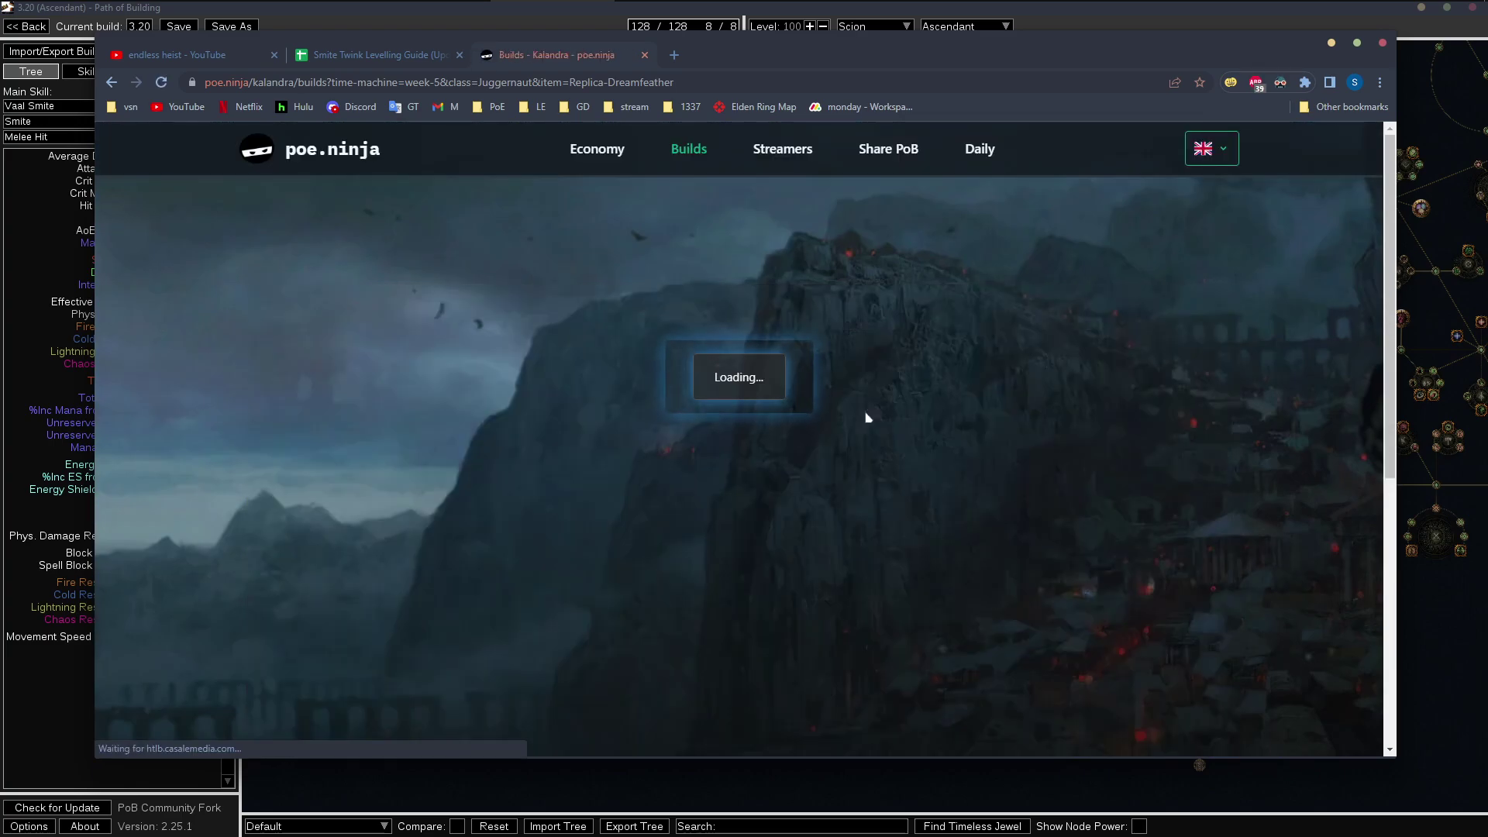
- Change the Kalandra snapshot to Week 9 and look through the Juggernaut characters using Replica Dreamfeather
{"action": "left_click", "coordinate": [987, 316]}
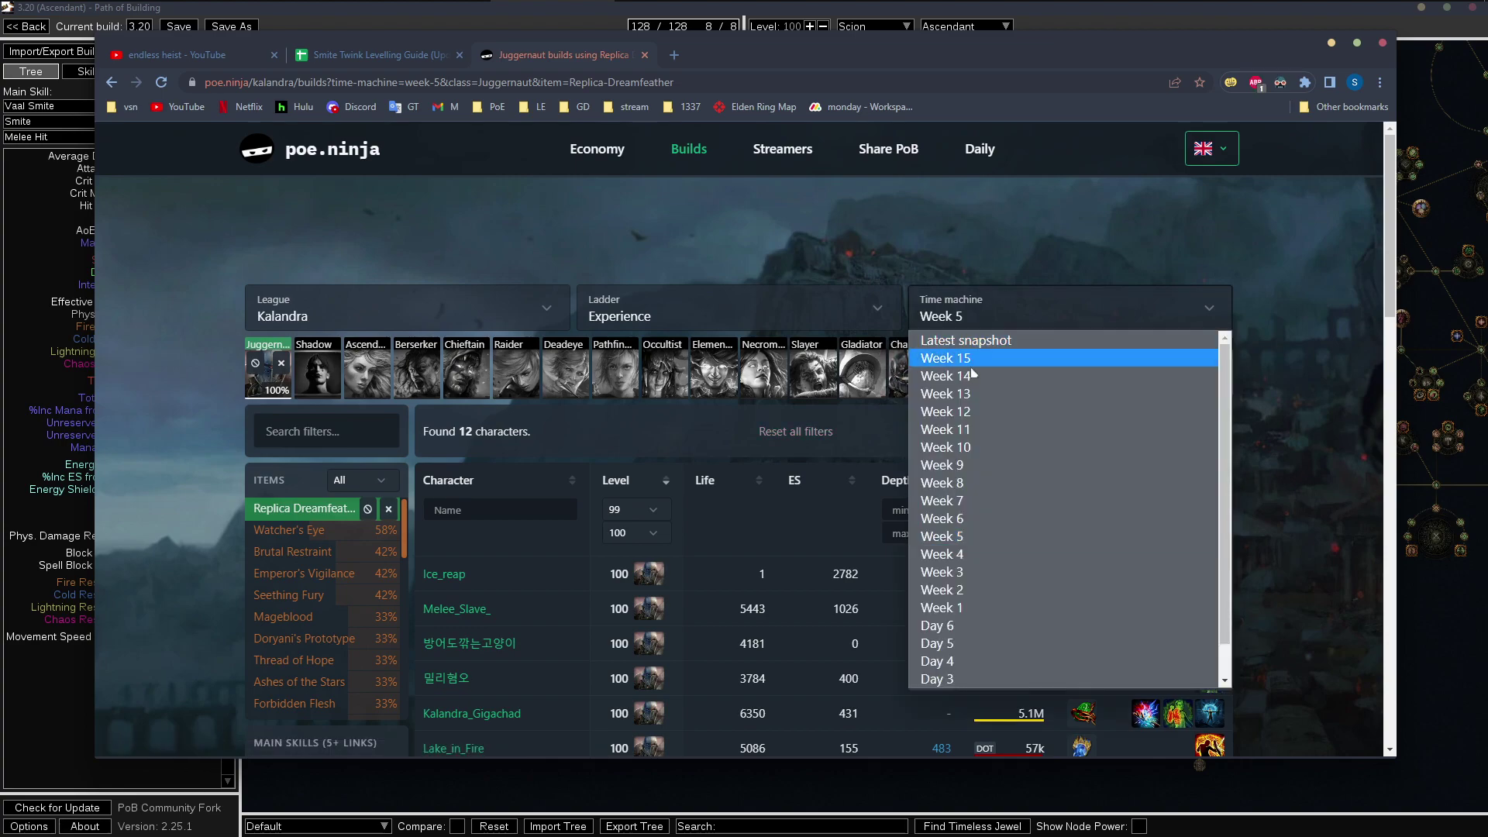
{"action": "left_click", "coordinate": [967, 467]}
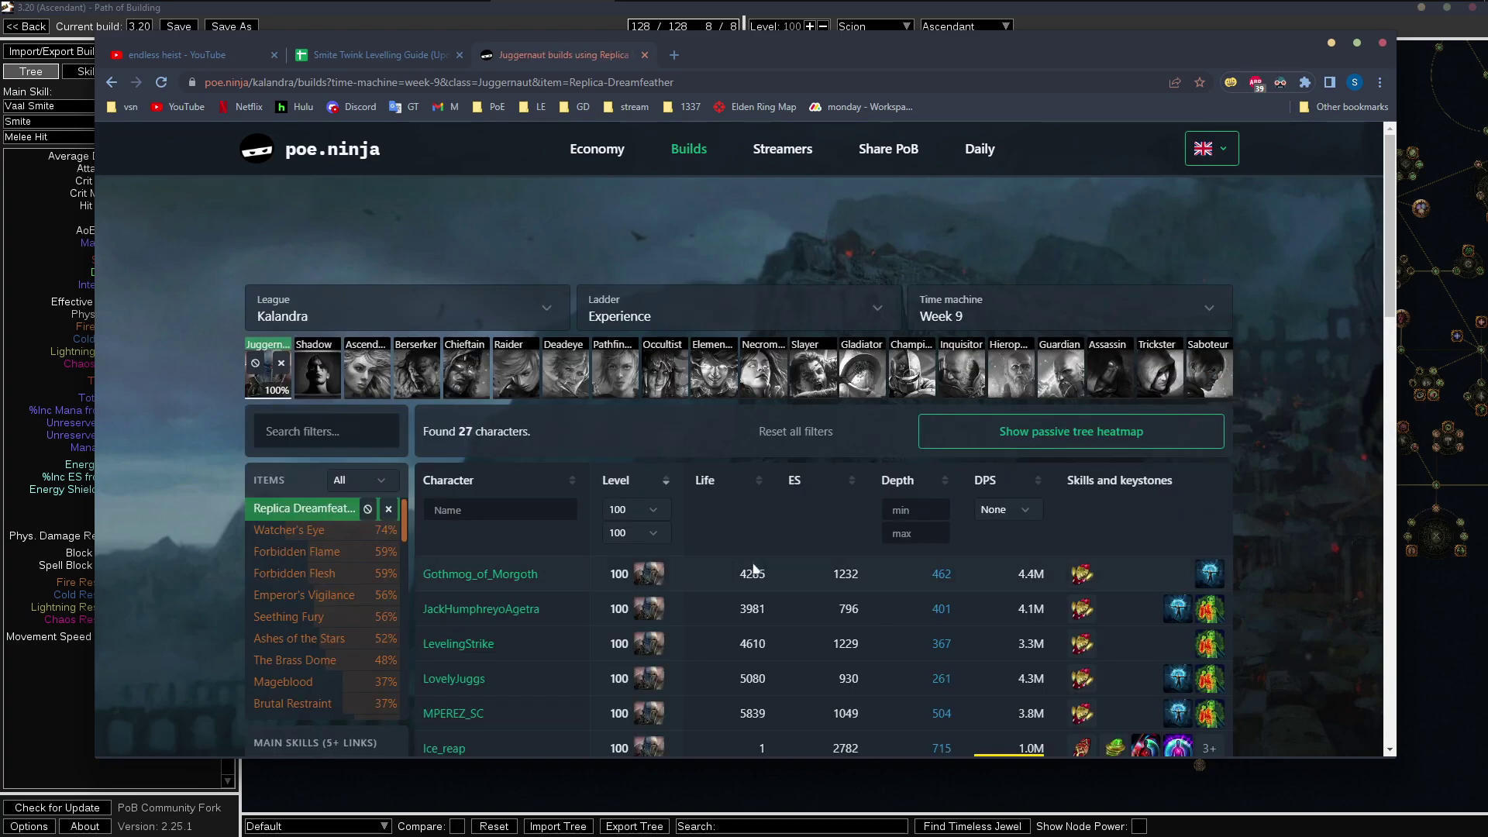
{"action": "scroll", "coordinate": [753, 569], "scroll_direction": "down", "scroll_amount": 4}
{"action": "scroll", "coordinate": [754, 570], "scroll_direction": "up", "scroll_amount": 4}
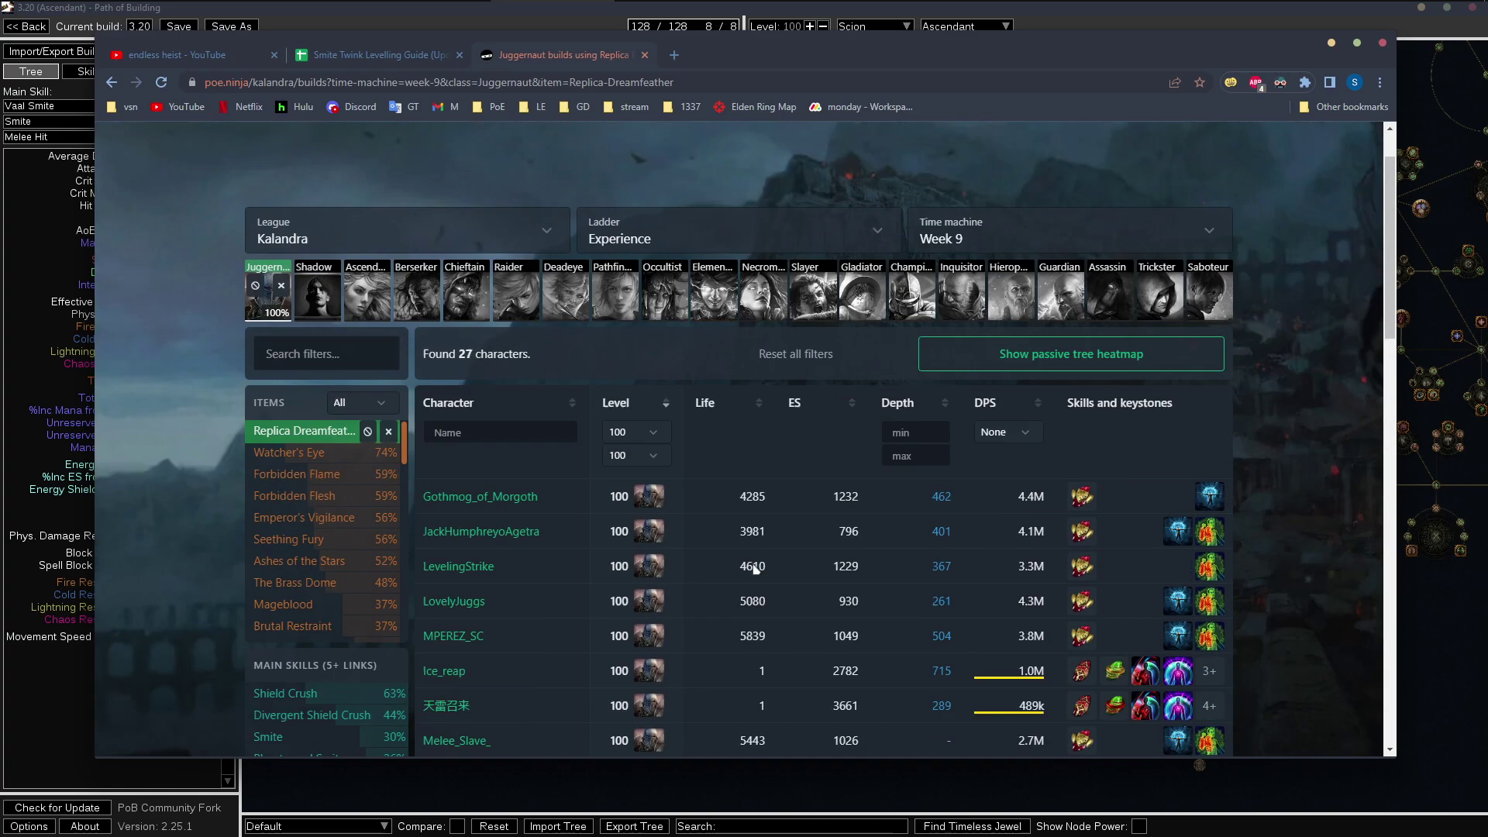
- Change the Kalandra snapshot to Week 10 and look through its Juggernaut characters
{"action": "left_click", "coordinate": [1006, 310]}
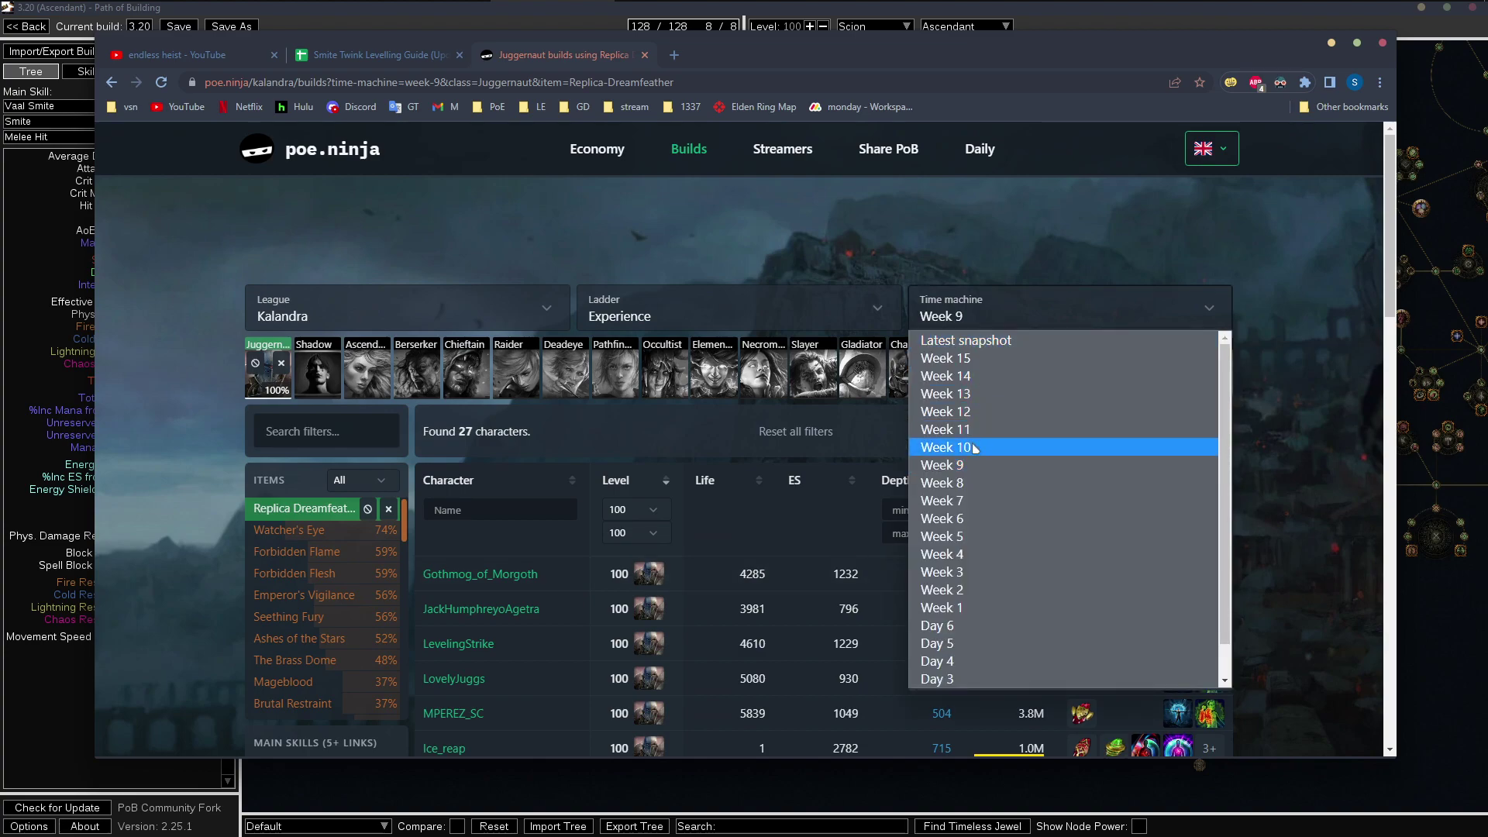
{"action": "left_click", "coordinate": [946, 447]}
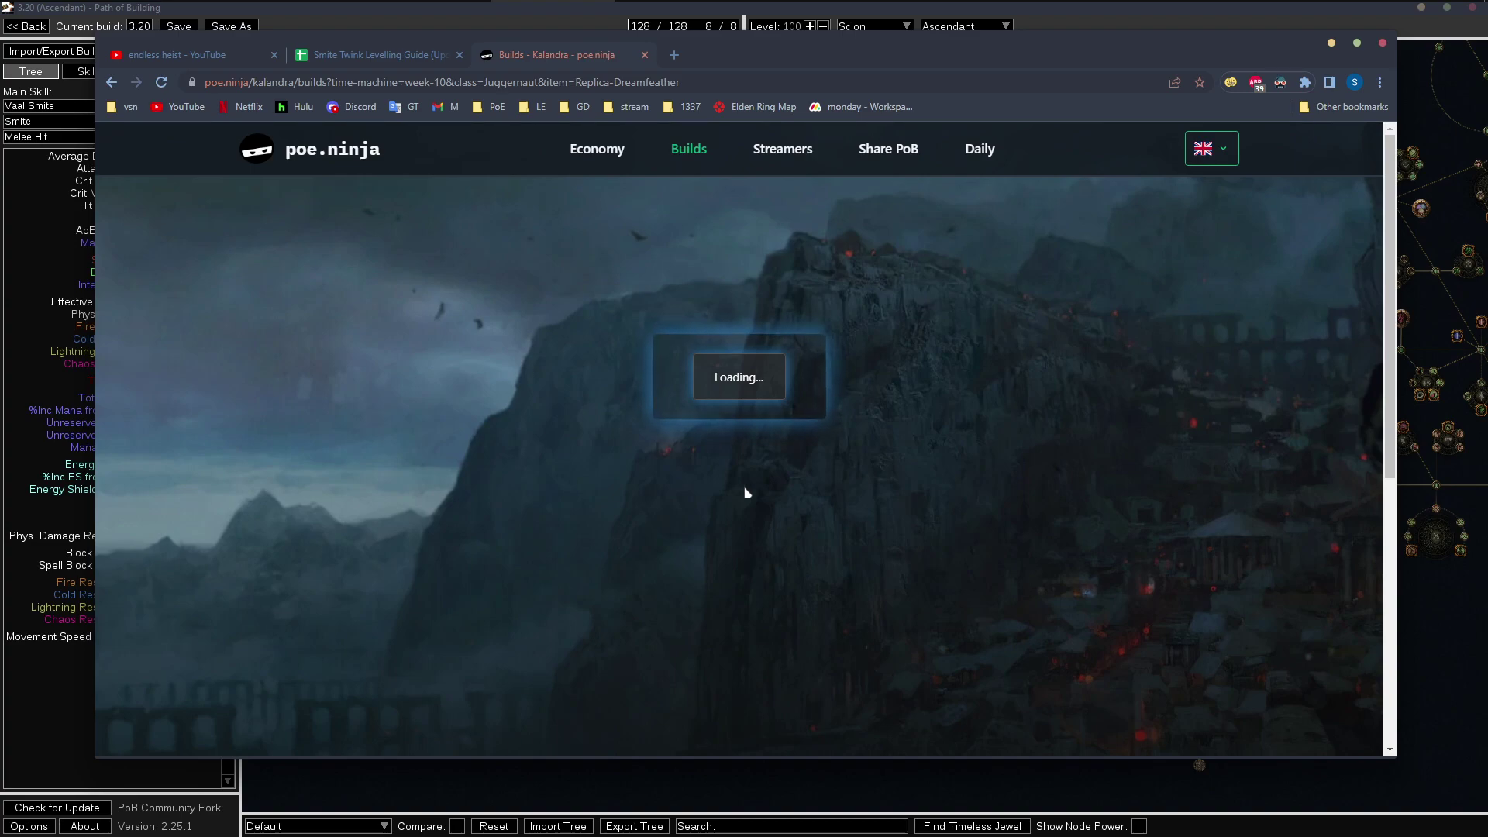
{"action": "scroll", "coordinate": [746, 492], "scroll_direction": "down", "scroll_amount": 10}
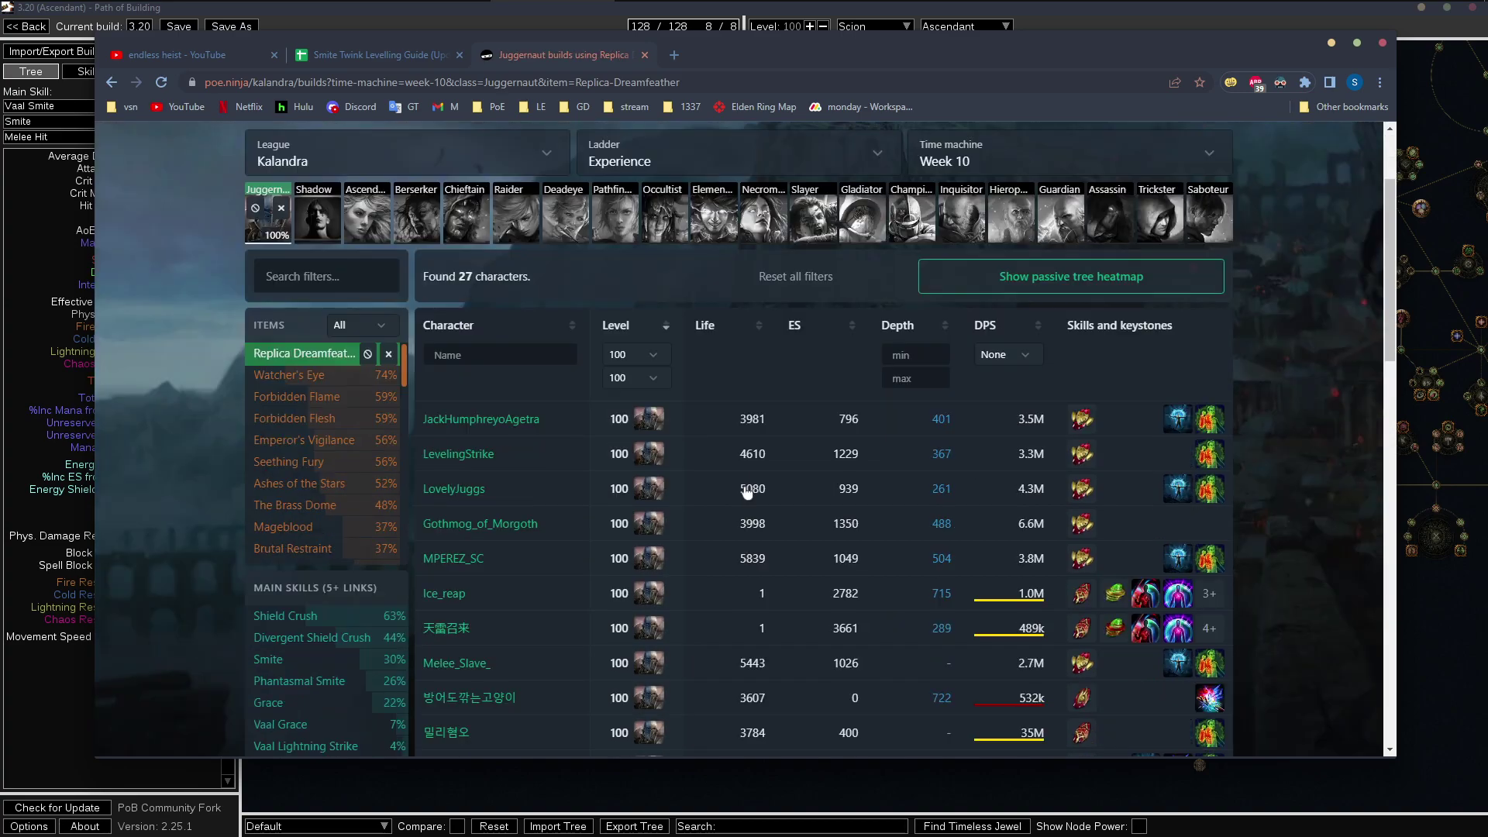
{"action": "scroll", "coordinate": [823, 465], "scroll_direction": "up", "scroll_amount": 10}
- Change the Kalandra snapshot to Week 4 and look through its list of Juggernaut characters
{"action": "left_click", "coordinate": [956, 317]}
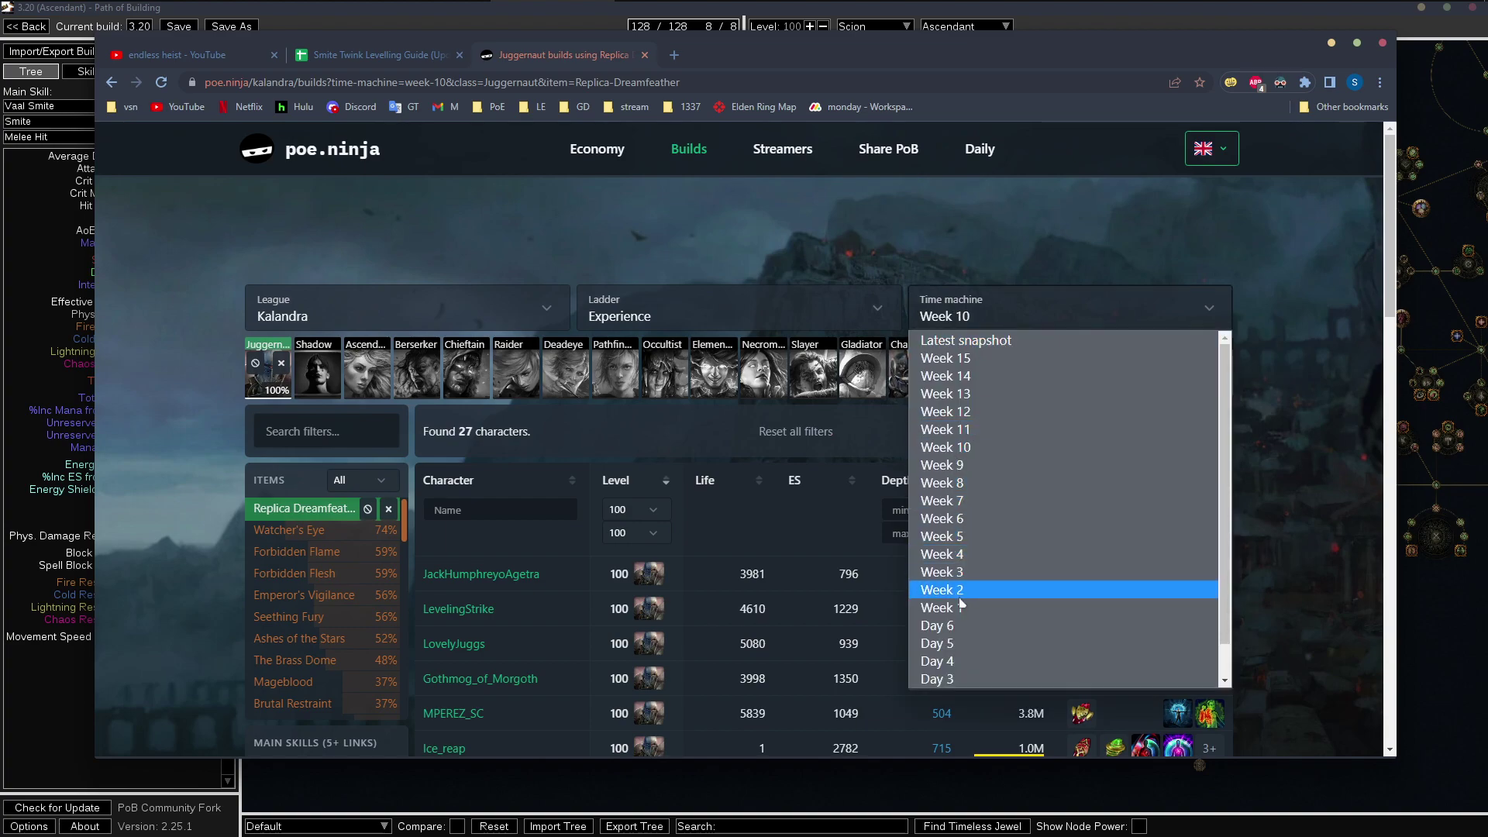
{"action": "left_click", "coordinate": [978, 554]}
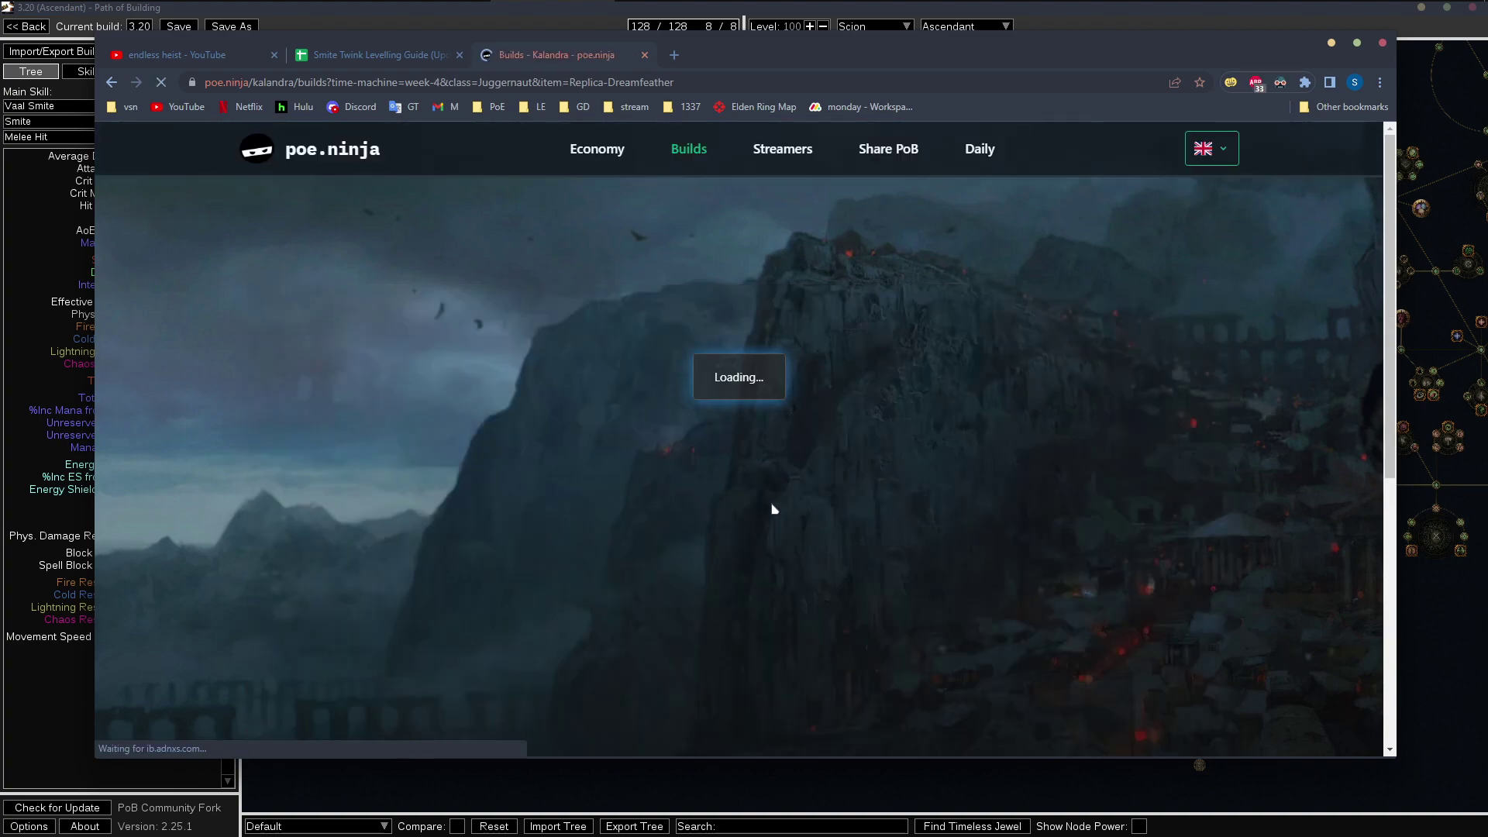
{"action": "scroll", "coordinate": [772, 508], "scroll_direction": "down", "scroll_amount": 3}
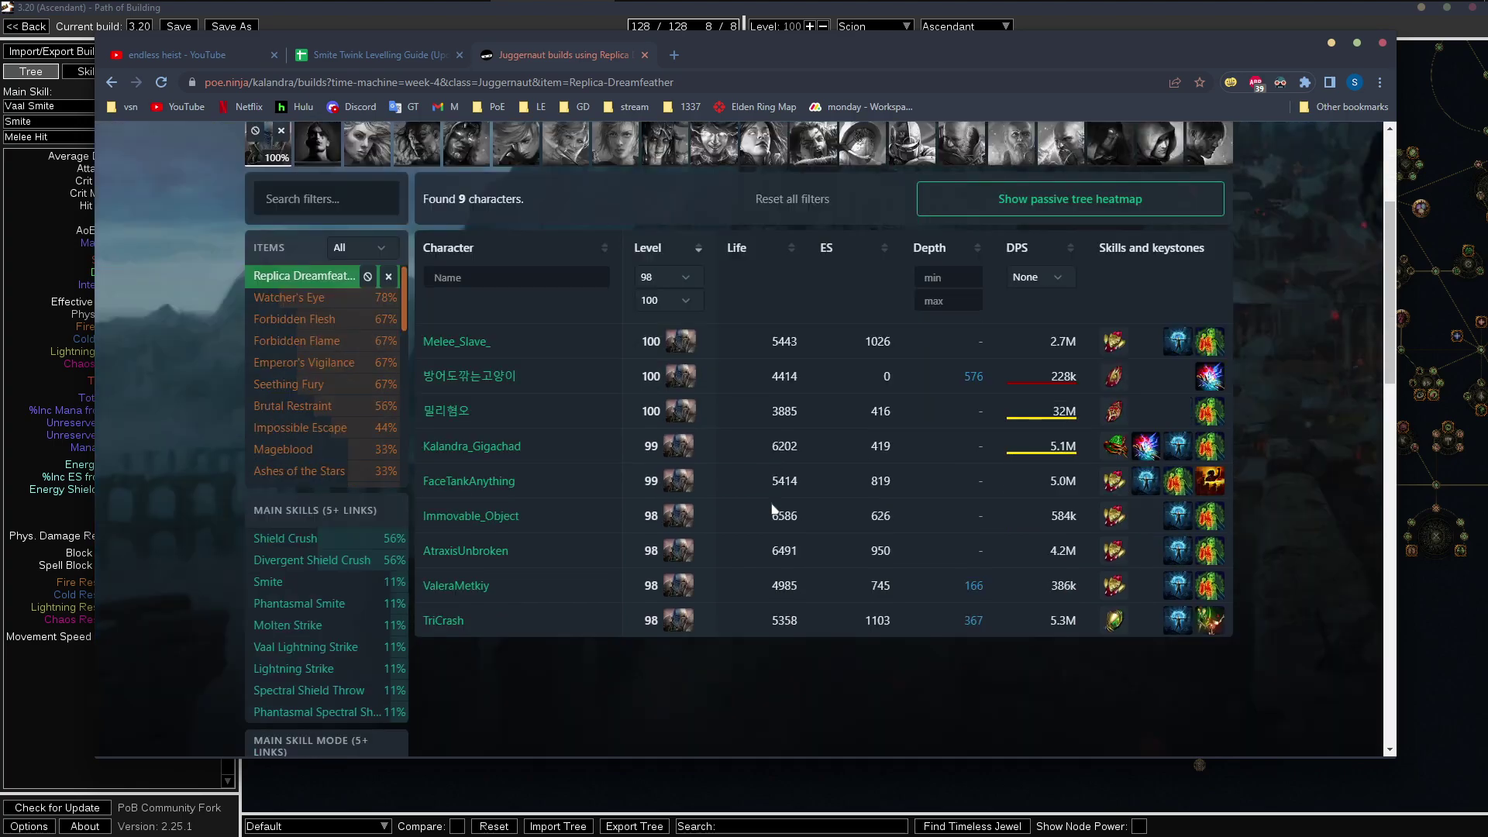
{"action": "scroll", "coordinate": [969, 326], "scroll_direction": "up", "scroll_amount": 3}
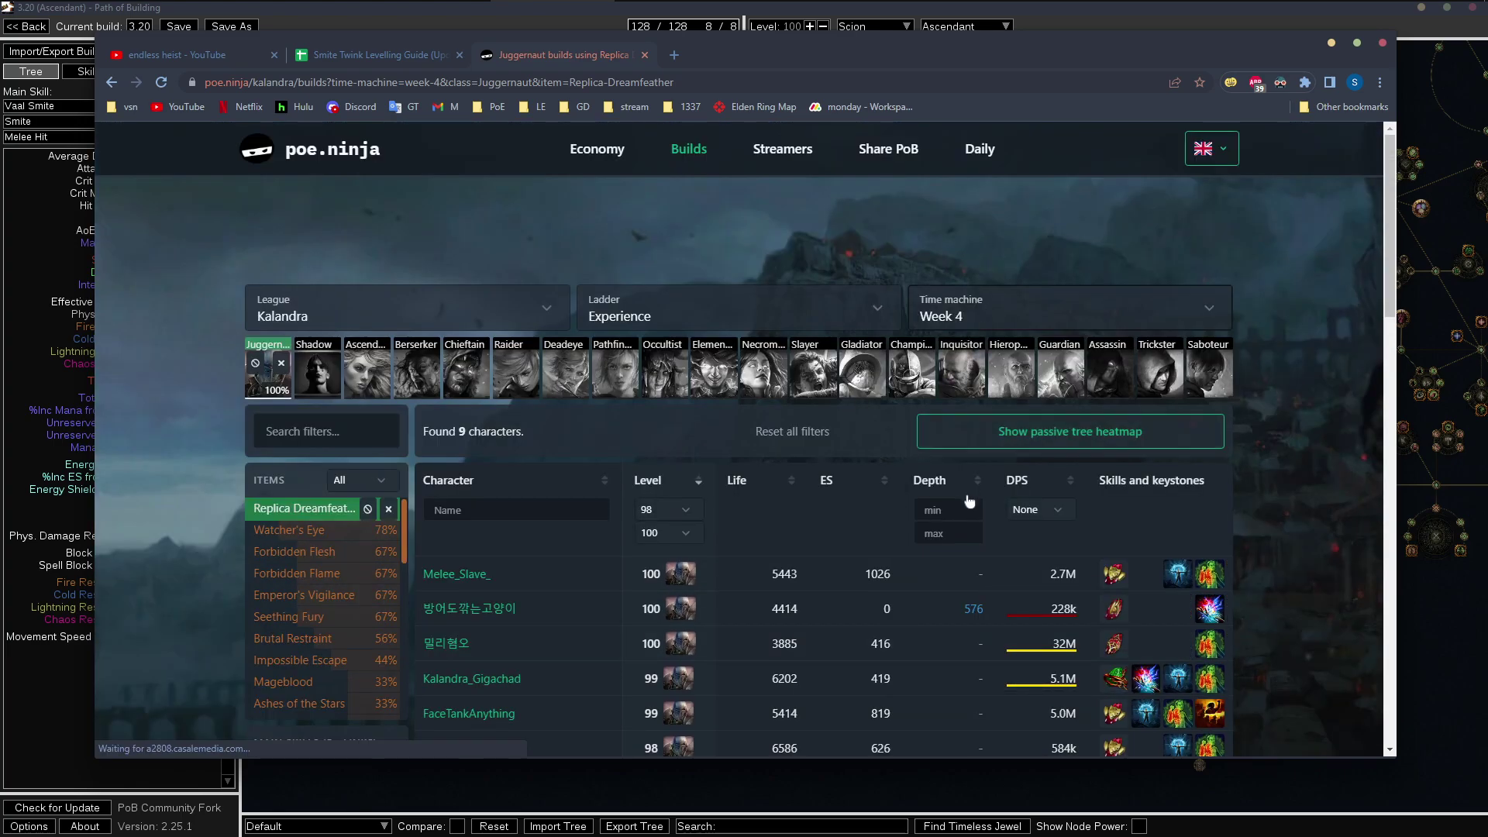
- Change the Kalandra snapshot to Week 2 and look through the matching Juggernaut characters
{"action": "left_click", "coordinate": [984, 311]}
{"action": "left_click", "coordinate": [974, 590]}
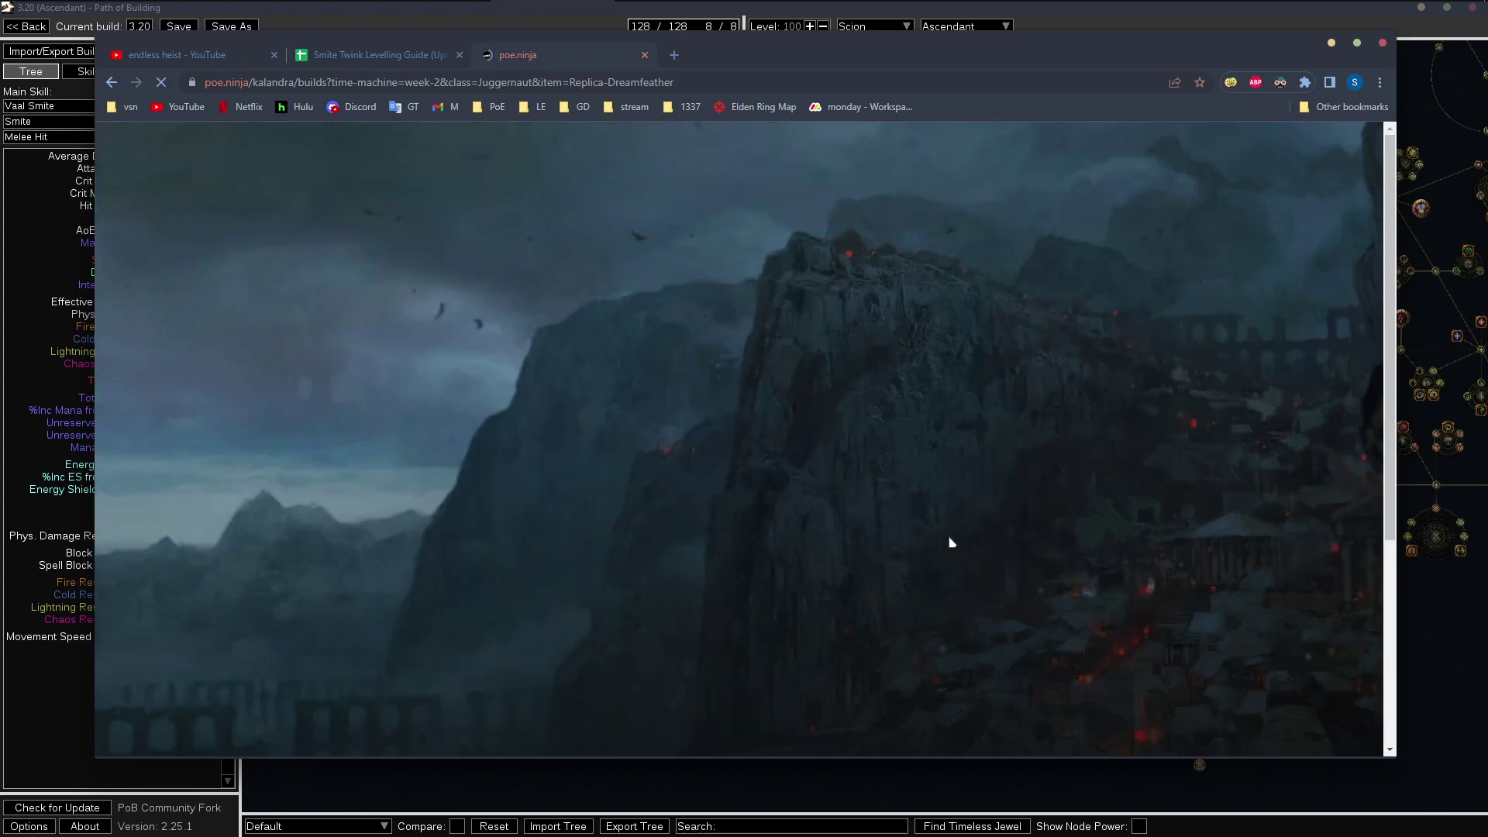
{"action": "scroll", "coordinate": [852, 387], "scroll_direction": "down", "scroll_amount": 3}
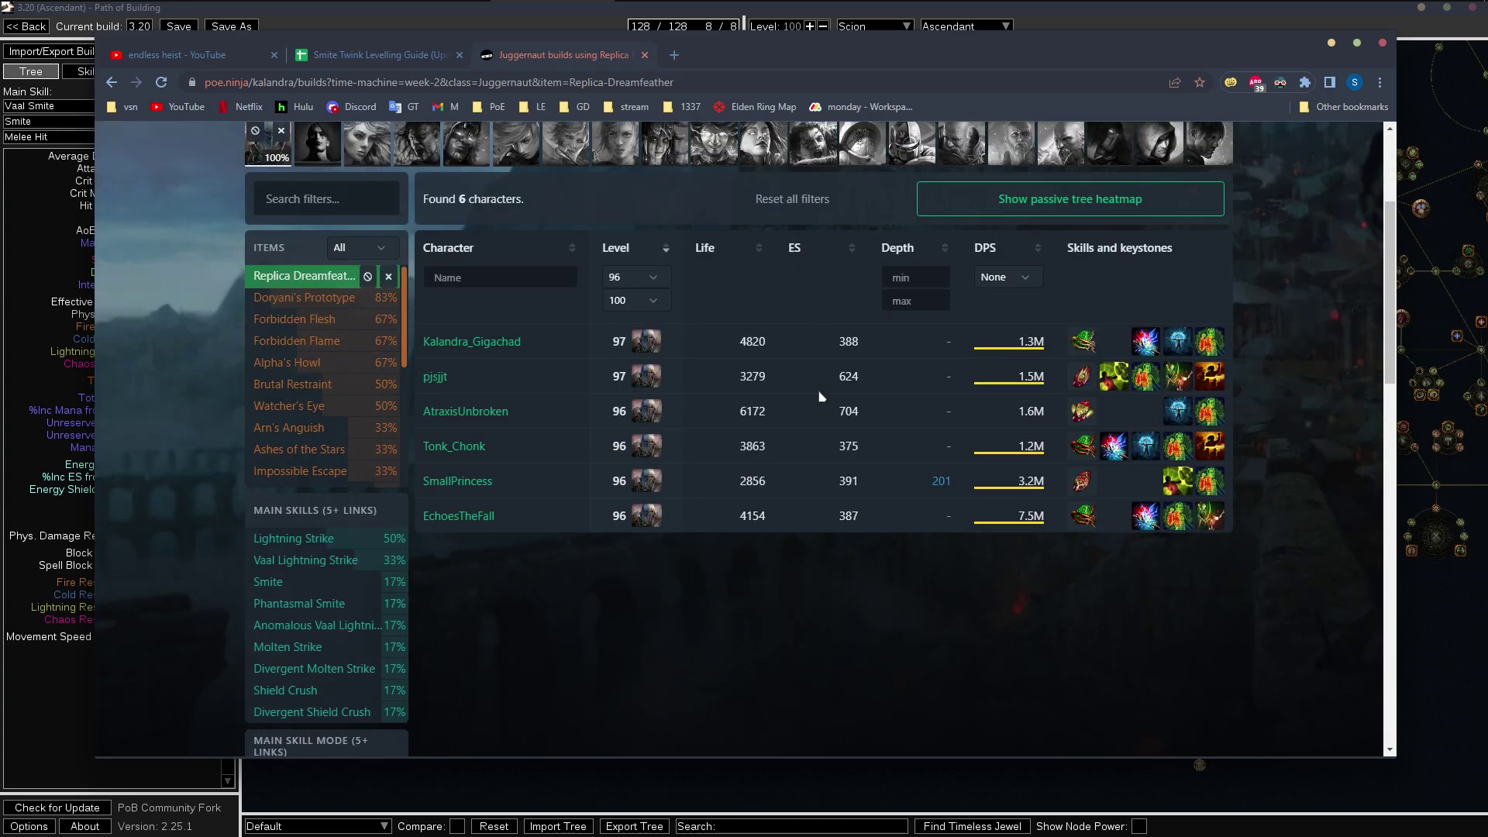
{"action": "scroll", "coordinate": [930, 271], "scroll_direction": "up", "scroll_amount": 1}
- Change the Kalandra snapshot to Week 1 and open the build page of the first listed Juggernaut
{"action": "left_click", "coordinate": [963, 159]}
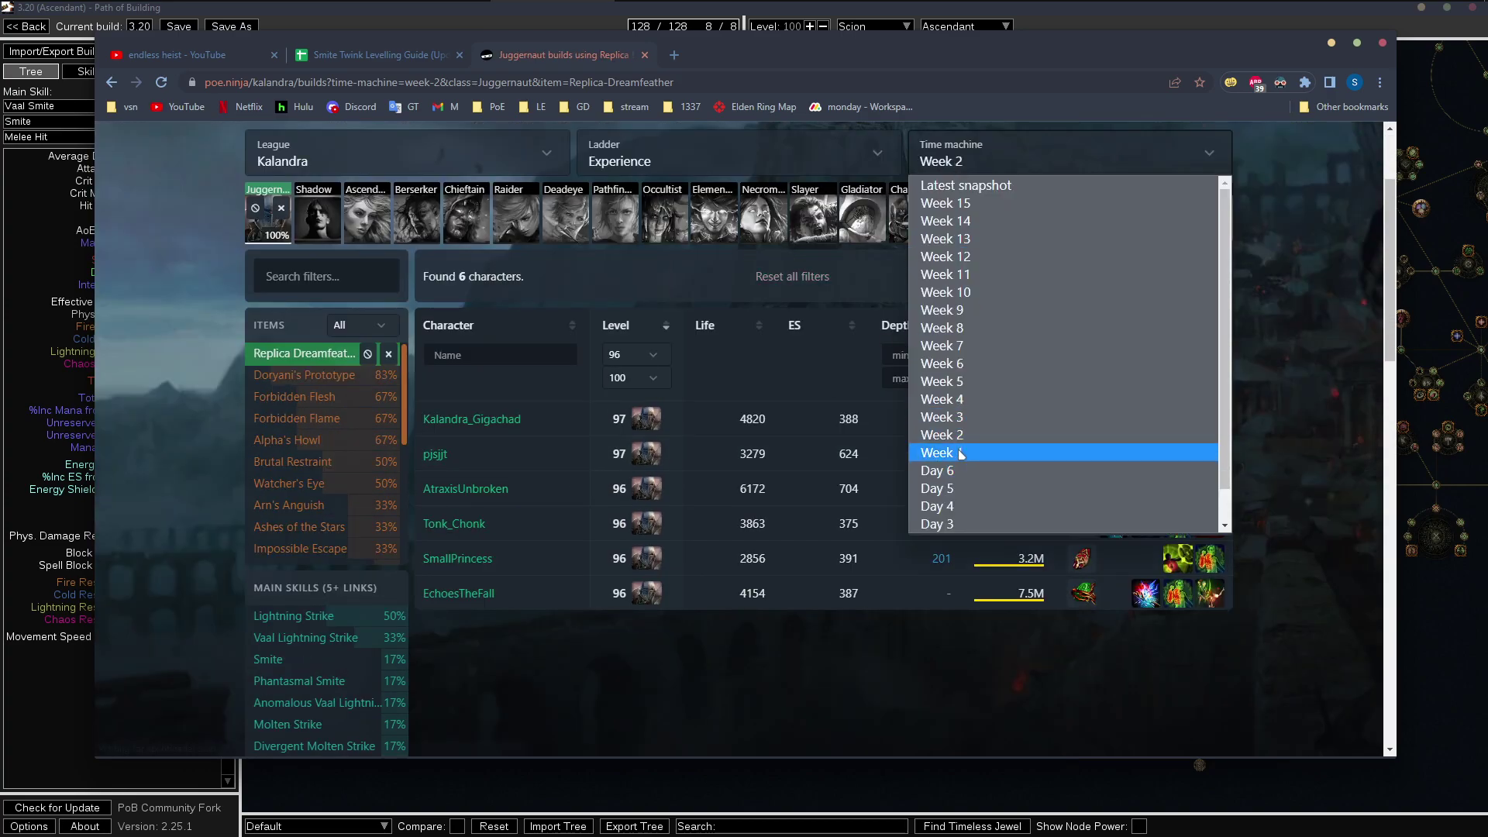
{"action": "left_click", "coordinate": [963, 453]}
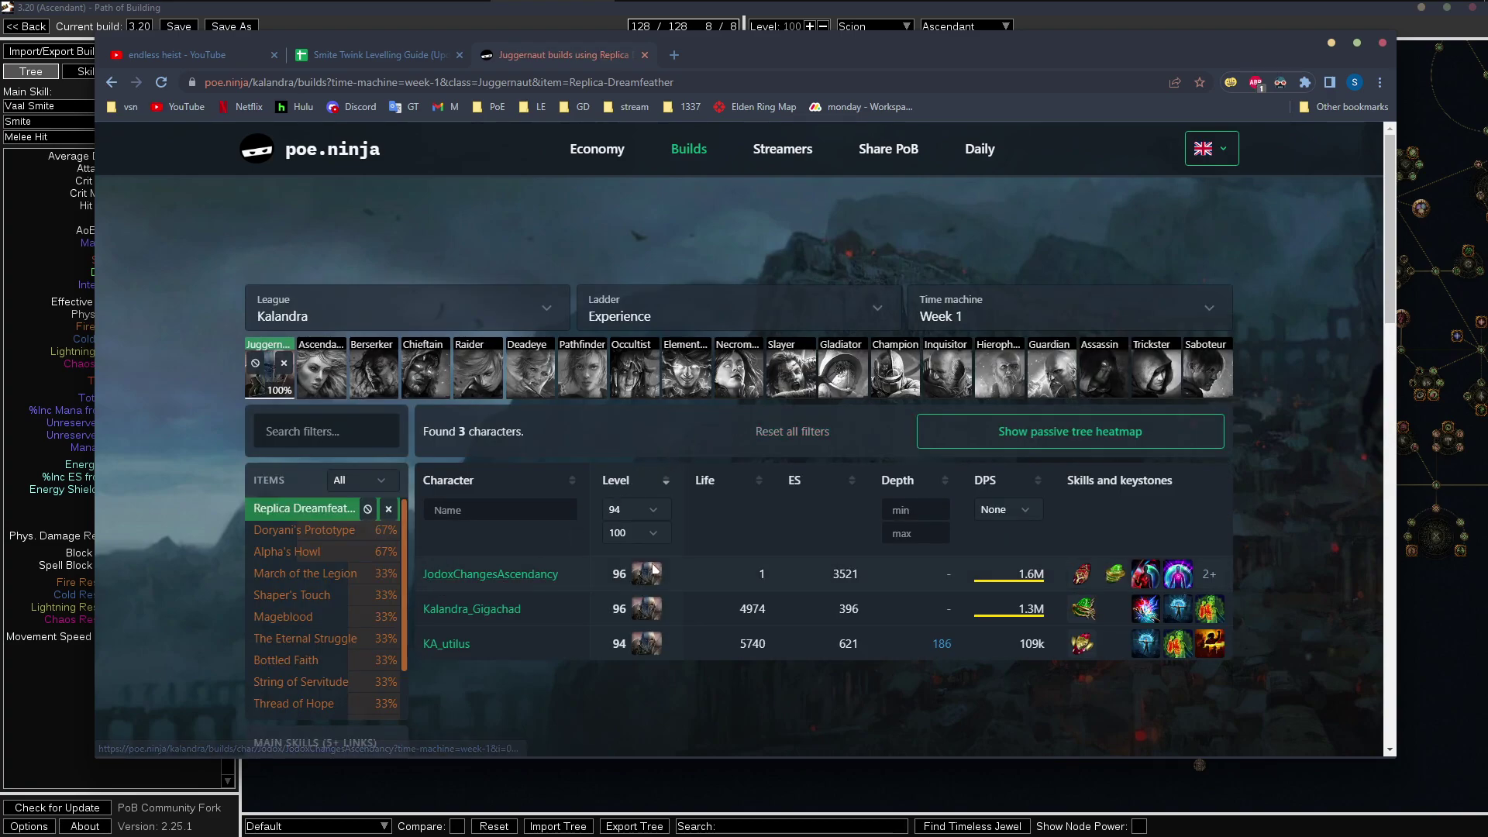
{"action": "left_click", "coordinate": [536, 575]}
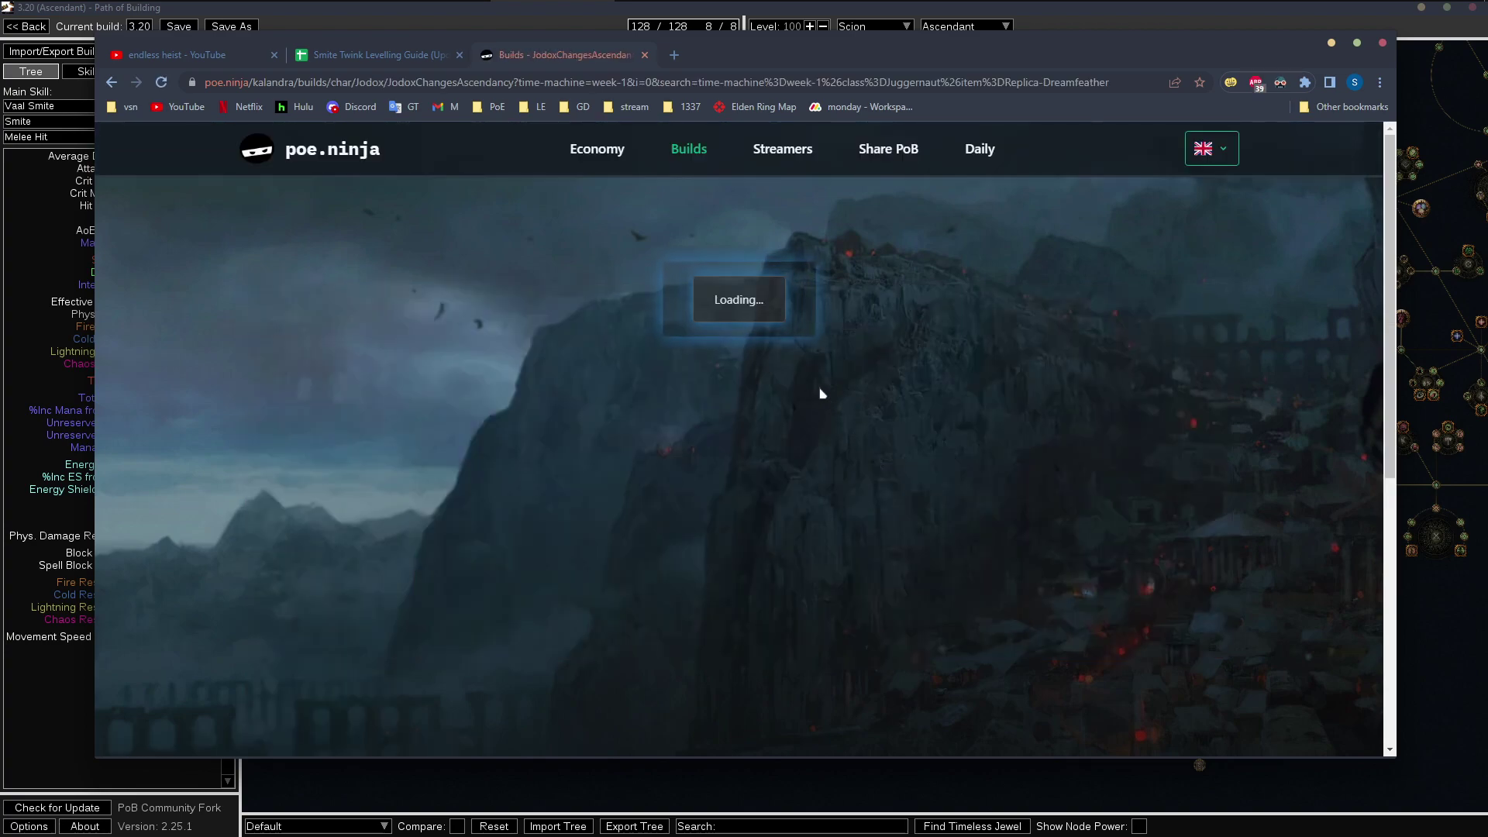
- Examine the Juggernaut's equipment, stats and jewels, and continue to the passive tree
{"action": "scroll", "coordinate": [729, 463], "scroll_direction": "down", "scroll_amount": 2}
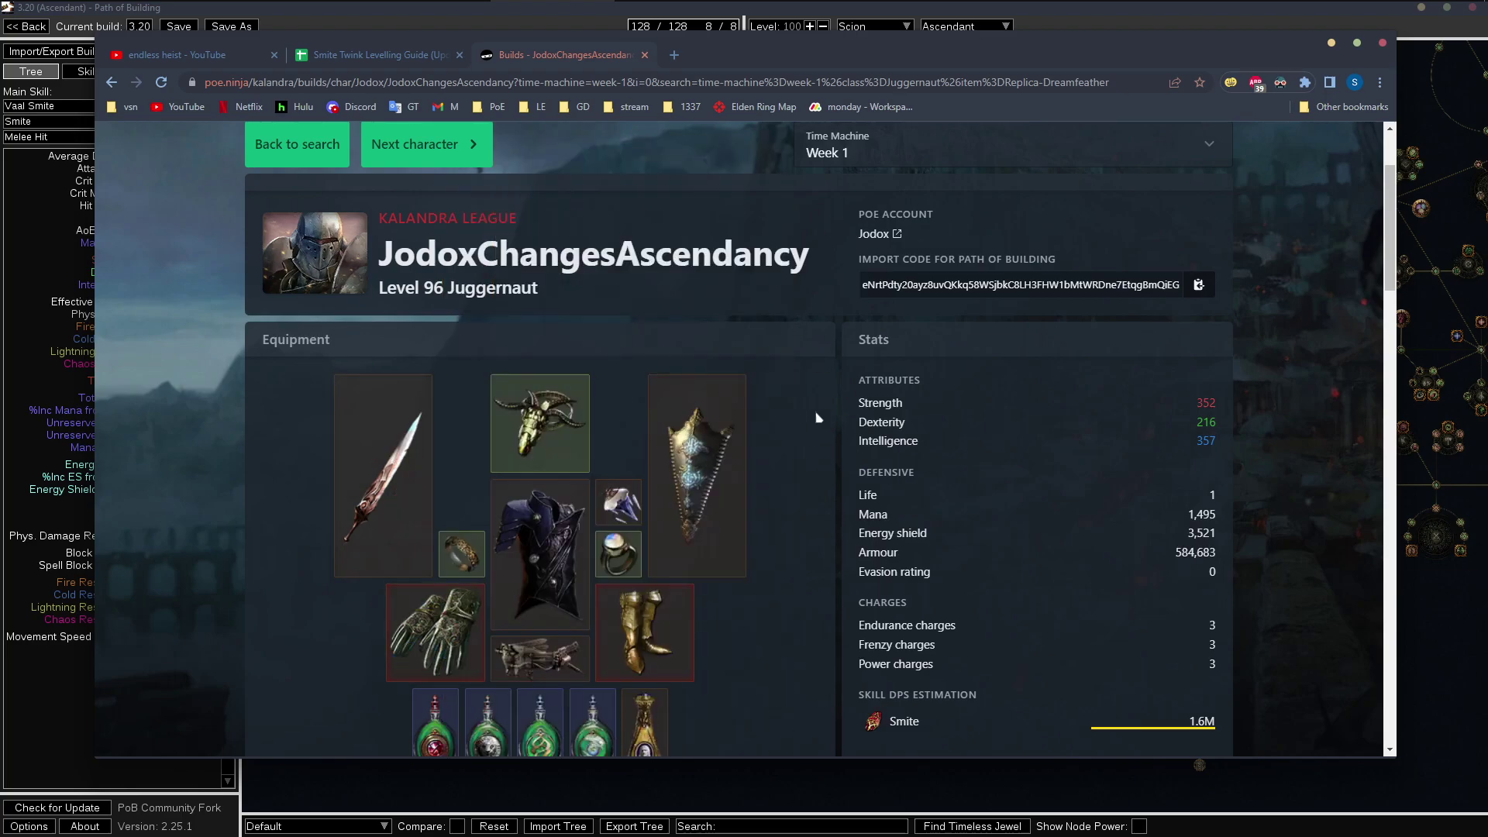
{"action": "scroll", "coordinate": [806, 477], "scroll_direction": "down", "scroll_amount": 2}
{"action": "scroll", "coordinate": [806, 478], "scroll_direction": "down", "scroll_amount": 1}
{"action": "scroll", "coordinate": [787, 446], "scroll_direction": "down", "scroll_amount": 8}
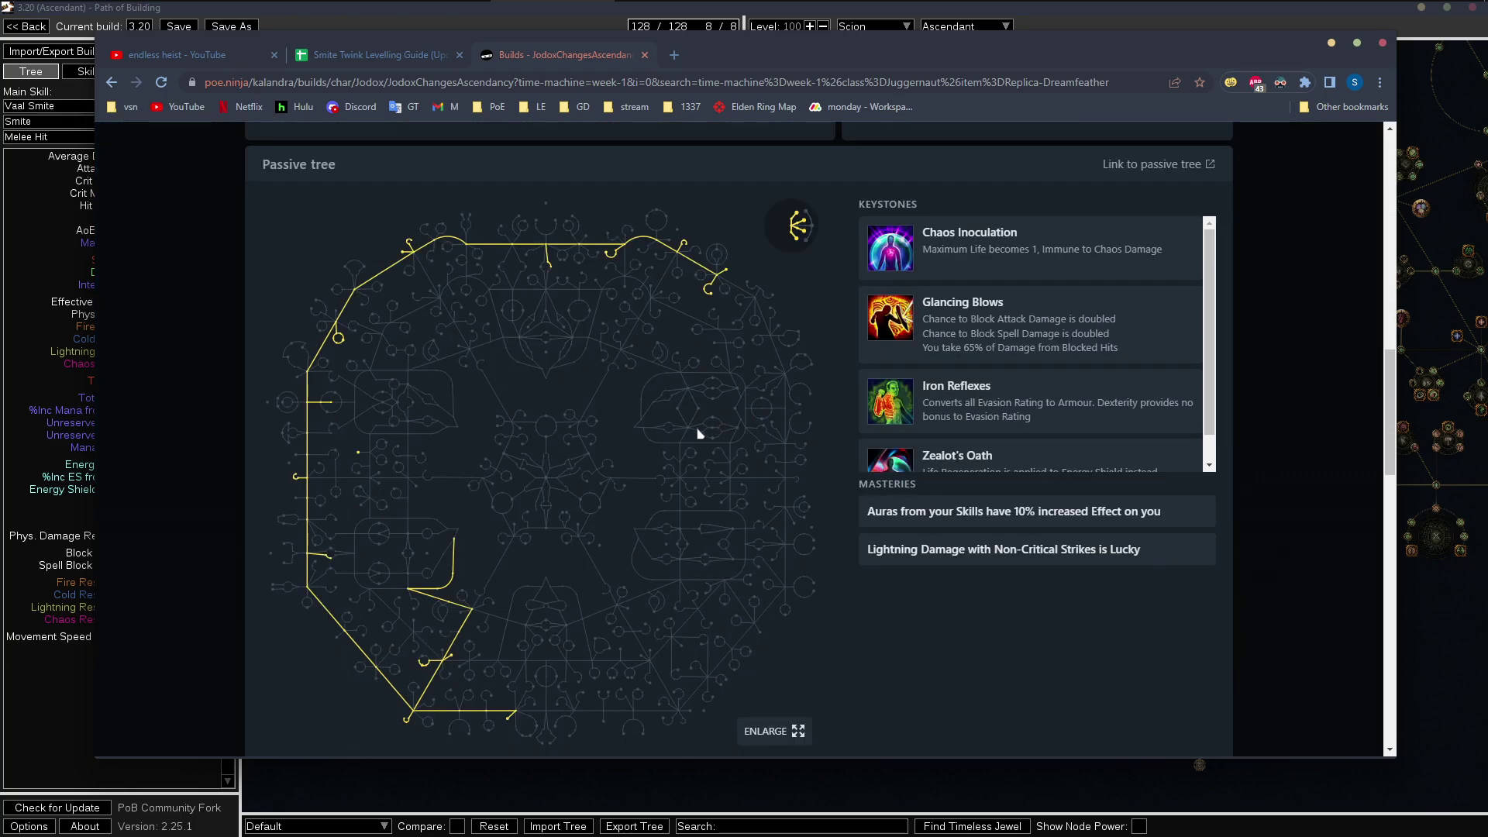
- Switch to Path of Building to view the Ascendant passive tree, and minimize it to return to the poe.ninja page
{"action": "left_click", "coordinate": [34, 442]}
{"action": "scroll", "coordinate": [548, 492], "scroll_direction": "up", "scroll_amount": 4}
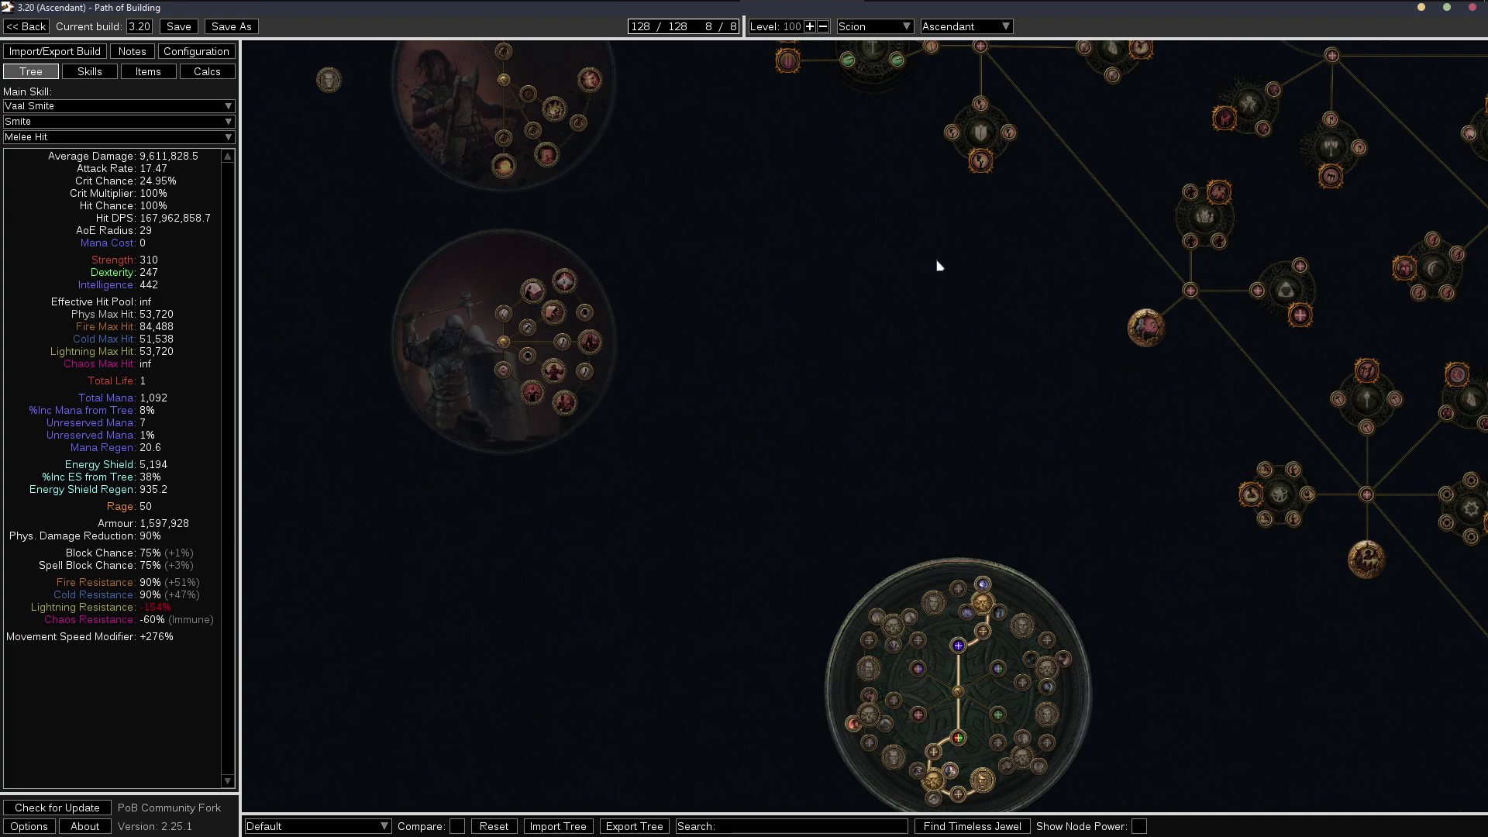
{"action": "left_click", "coordinate": [1422, 14]}
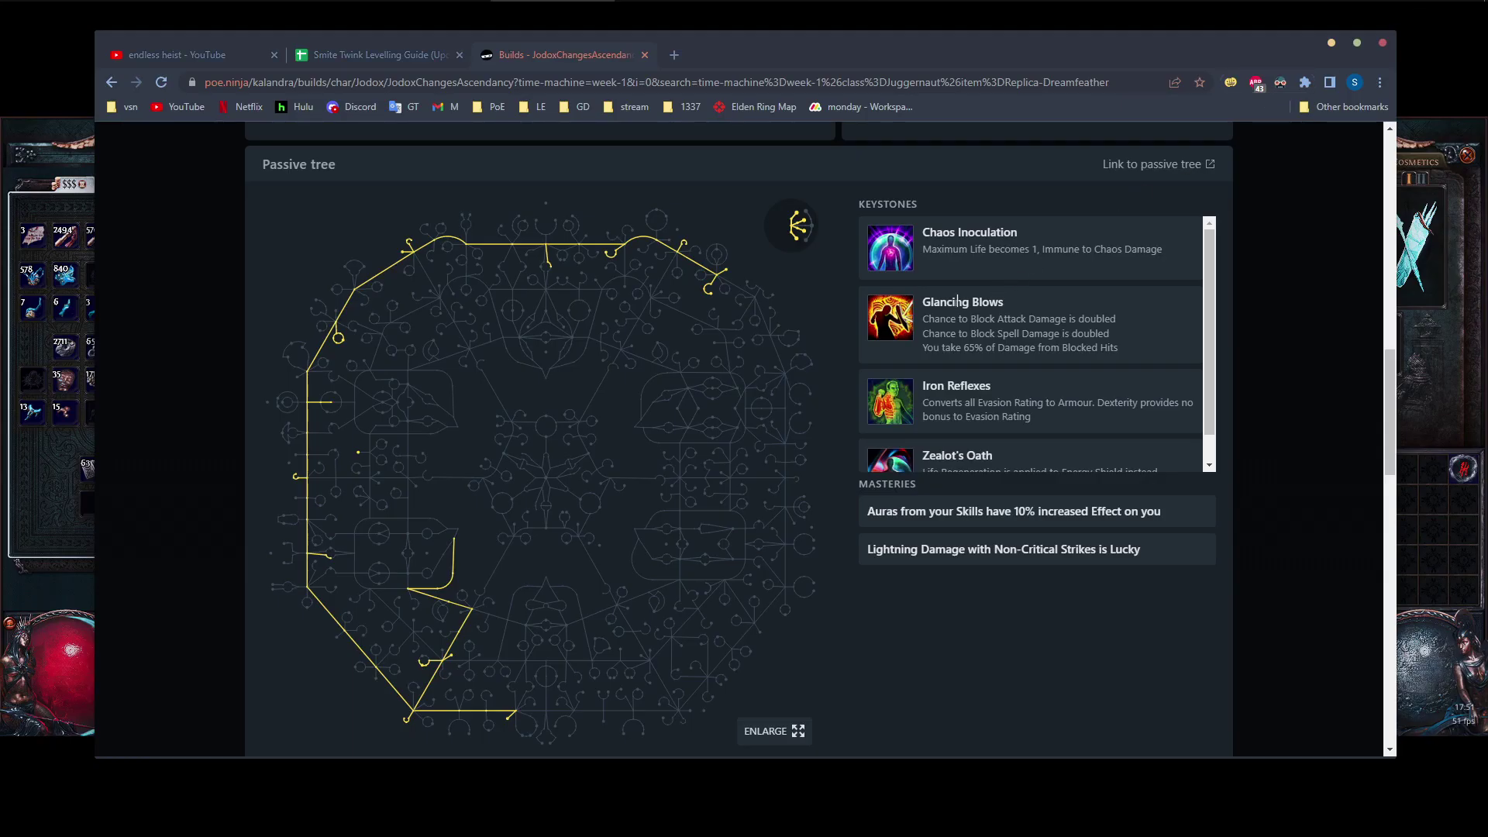
- Review the Juggernaut's passive tree, keystones and skill gem links, and go back over the equipment and stats
{"action": "scroll", "coordinate": [661, 354], "scroll_direction": "down", "scroll_amount": 3}
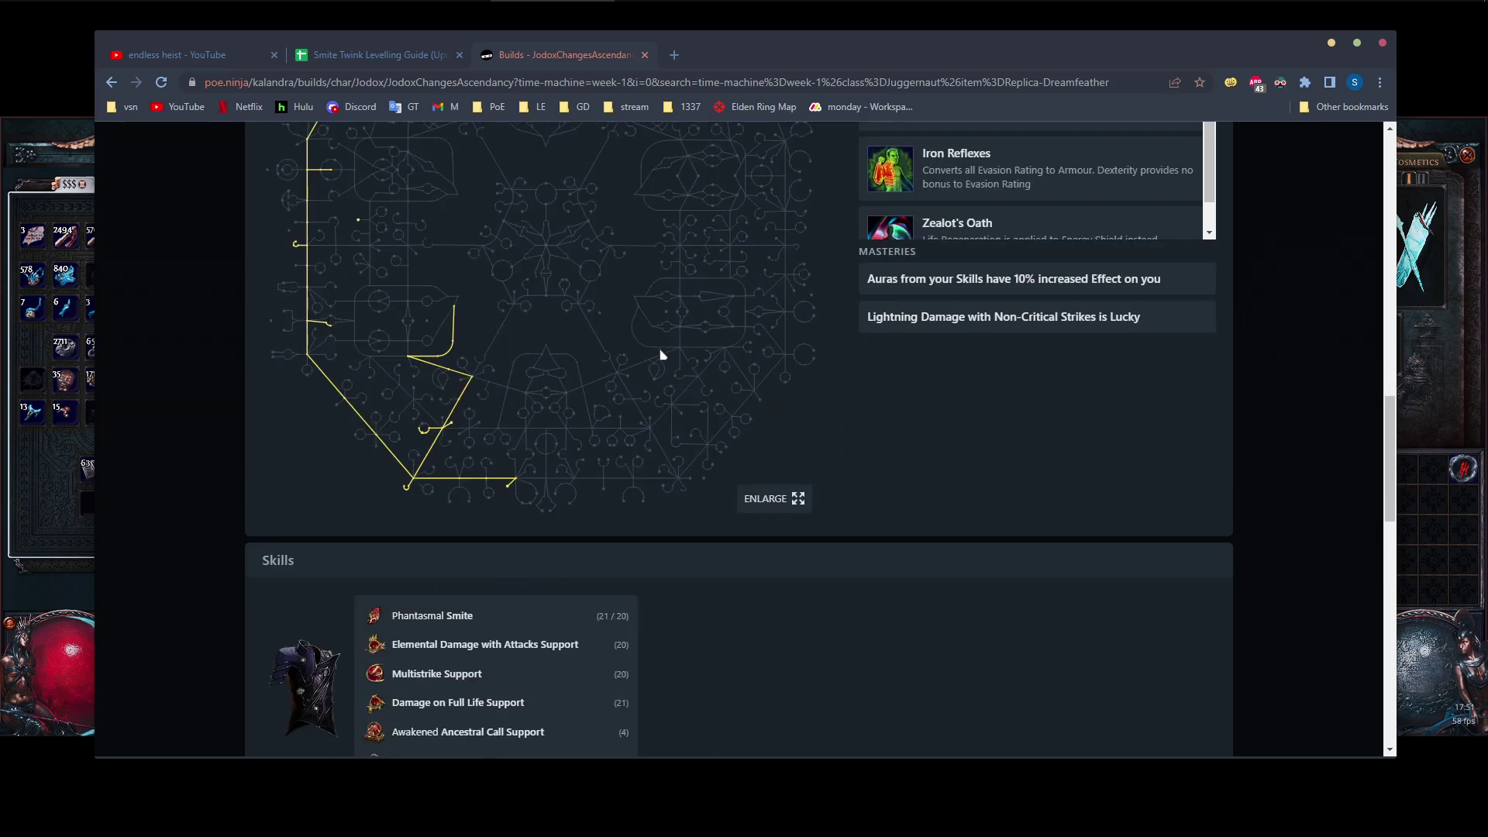
{"action": "scroll", "coordinate": [573, 359], "scroll_direction": "down", "scroll_amount": 3}
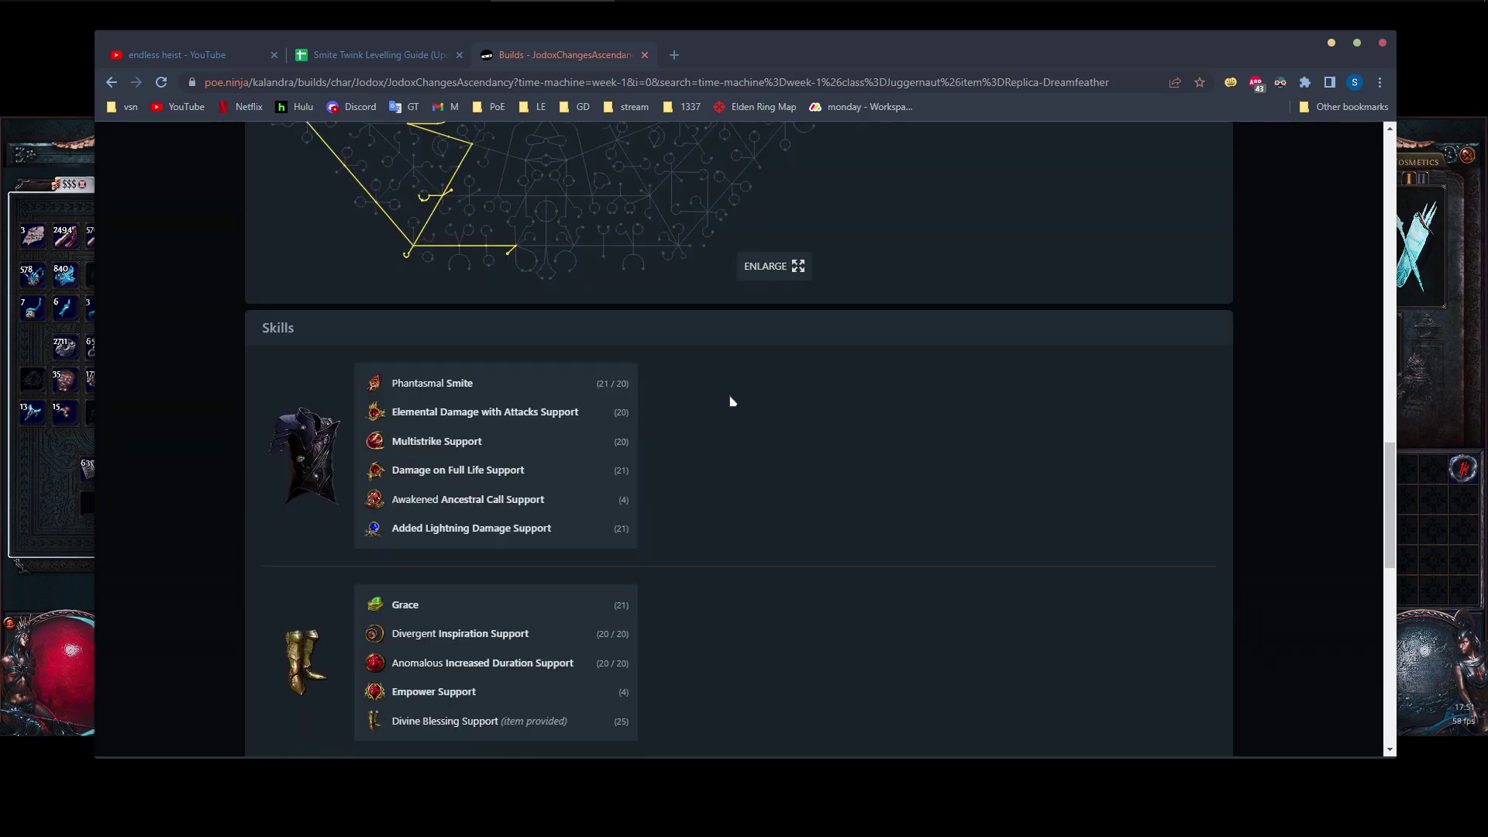
{"action": "scroll", "coordinate": [810, 412], "scroll_direction": "up", "scroll_amount": 9}
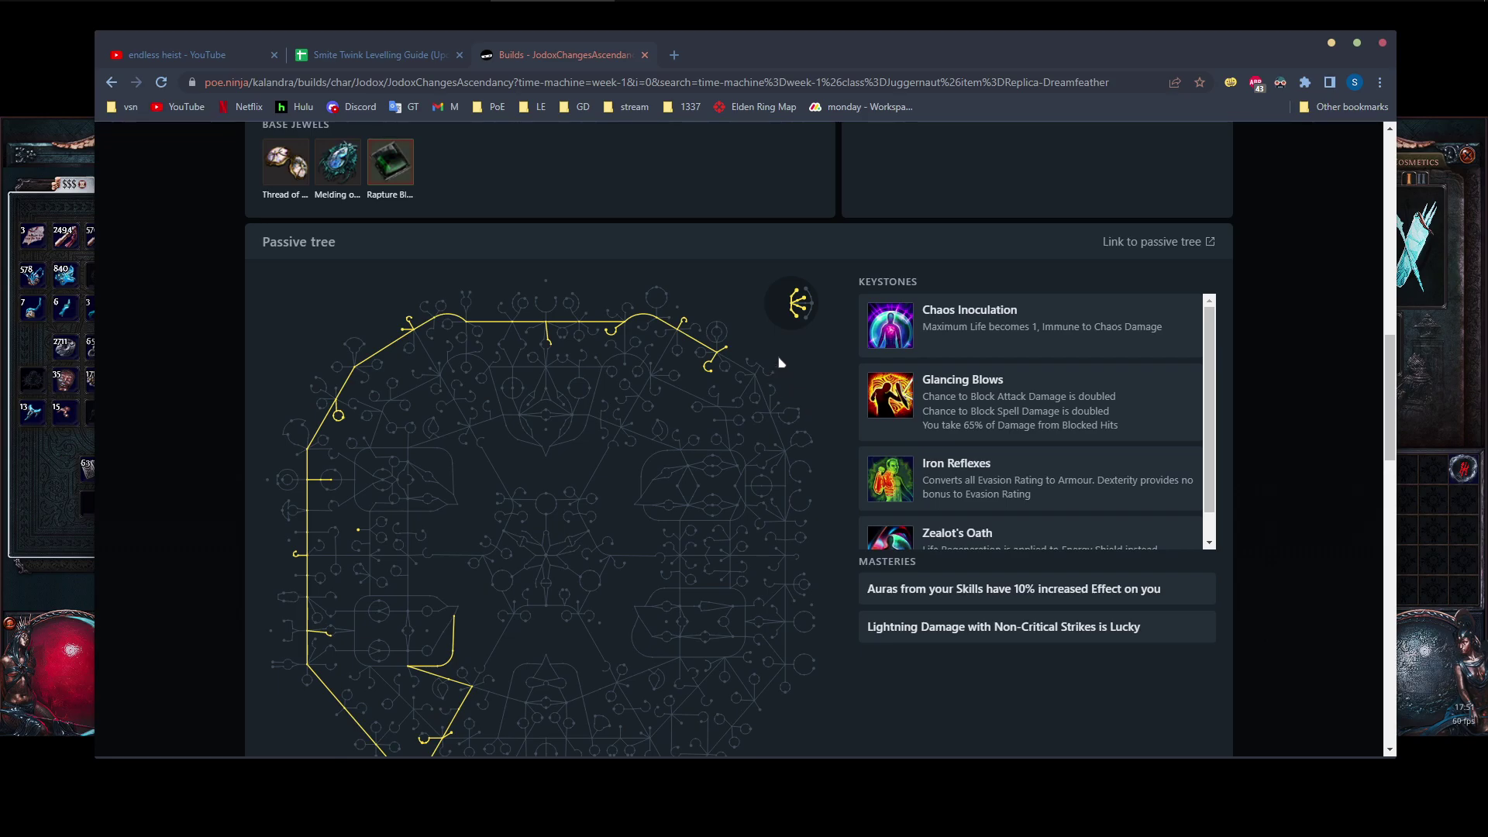
{"action": "scroll", "coordinate": [780, 363], "scroll_direction": "up", "scroll_amount": 3}
{"action": "scroll", "coordinate": [780, 363], "scroll_direction": "up", "scroll_amount": 5}
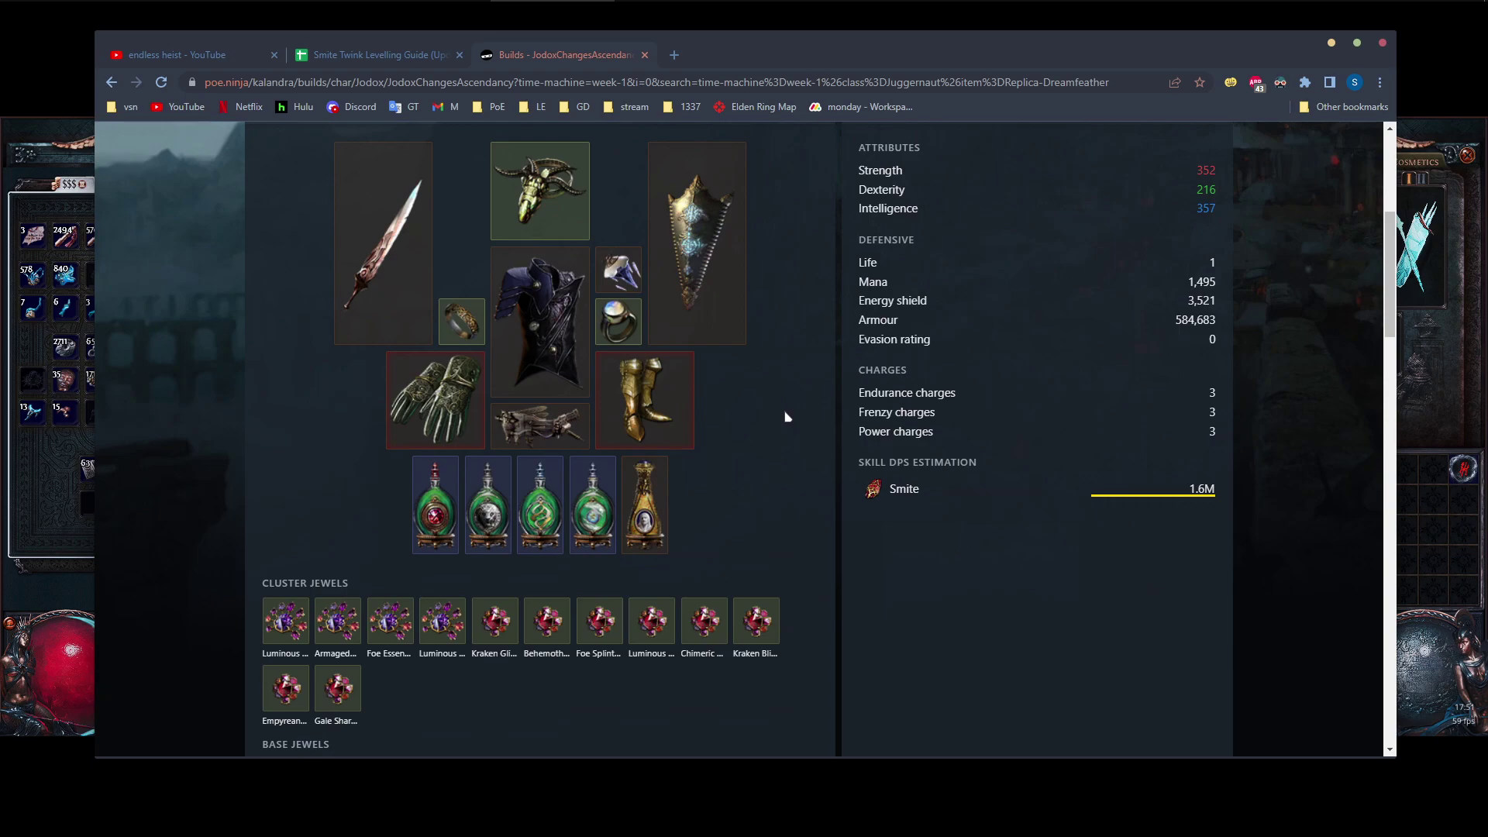
{"action": "scroll", "coordinate": [791, 426], "scroll_direction": "up", "scroll_amount": 3}
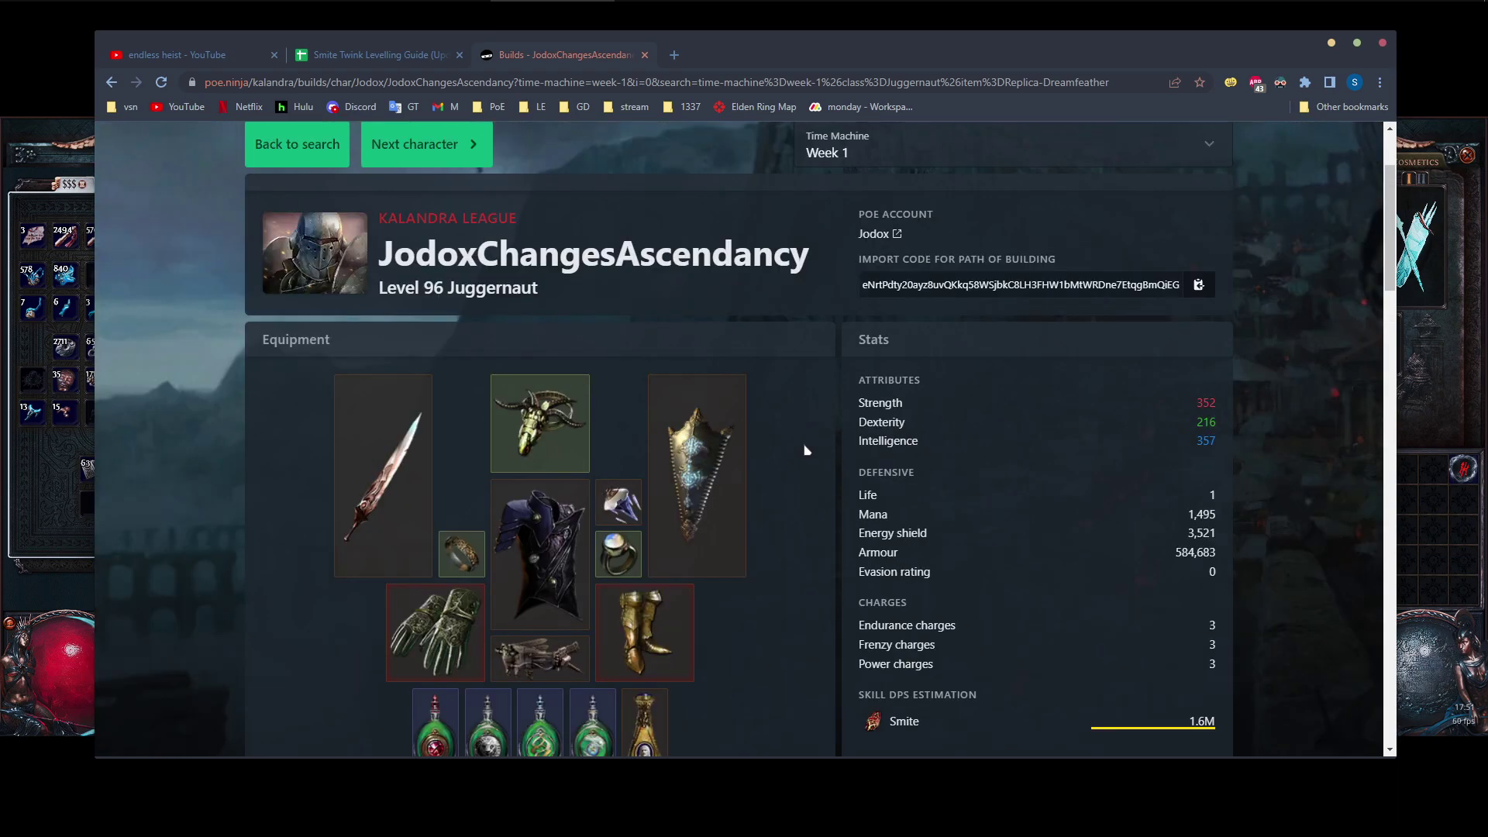
{"action": "scroll", "coordinate": [834, 372], "scroll_direction": "up", "scroll_amount": 2}
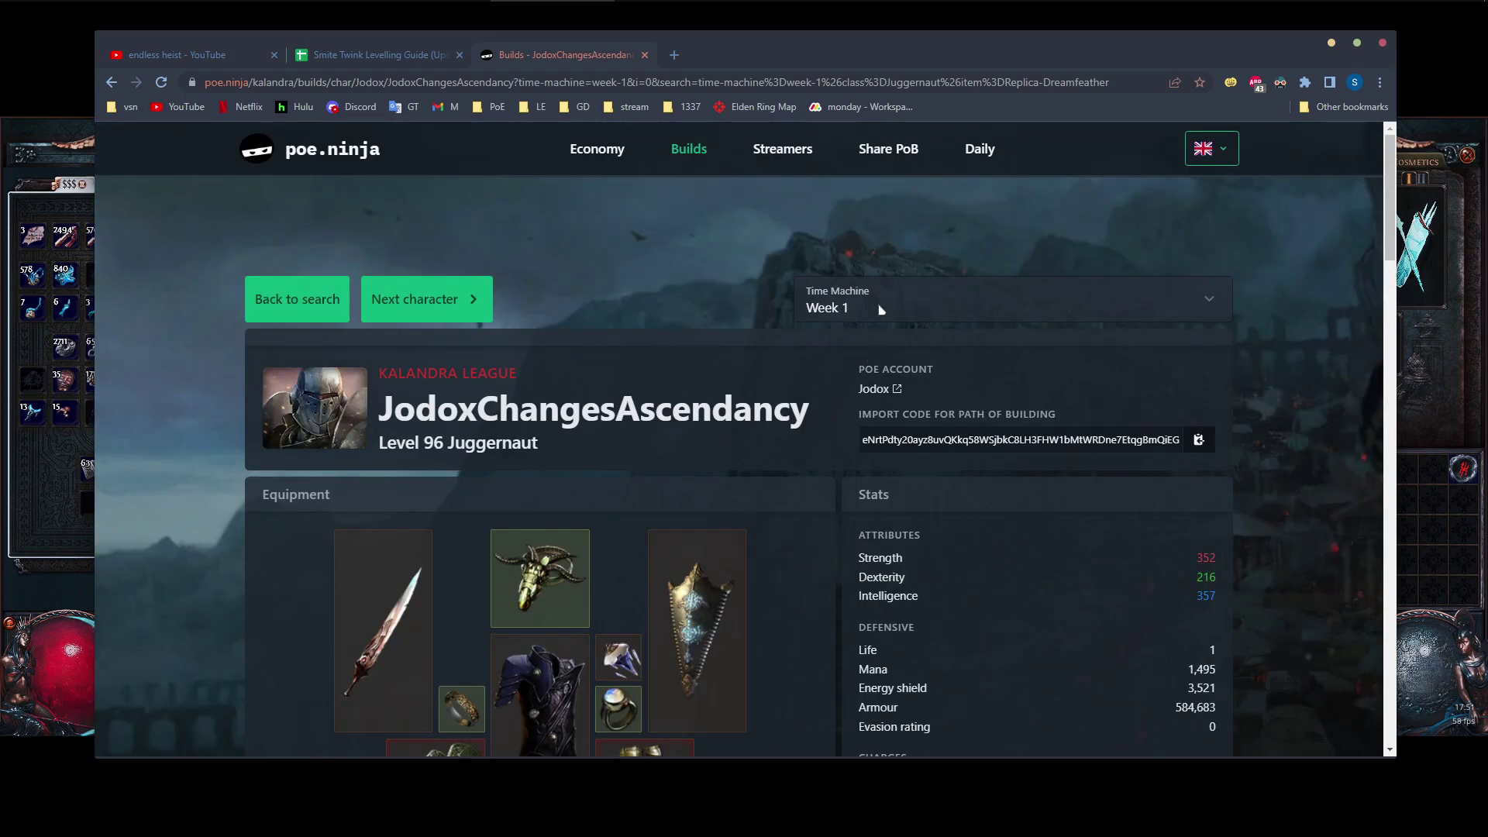
- Set the character's snapshot to Week 2 and inspect the equipment, flasks and base jewels
{"action": "left_click", "coordinate": [881, 306]}
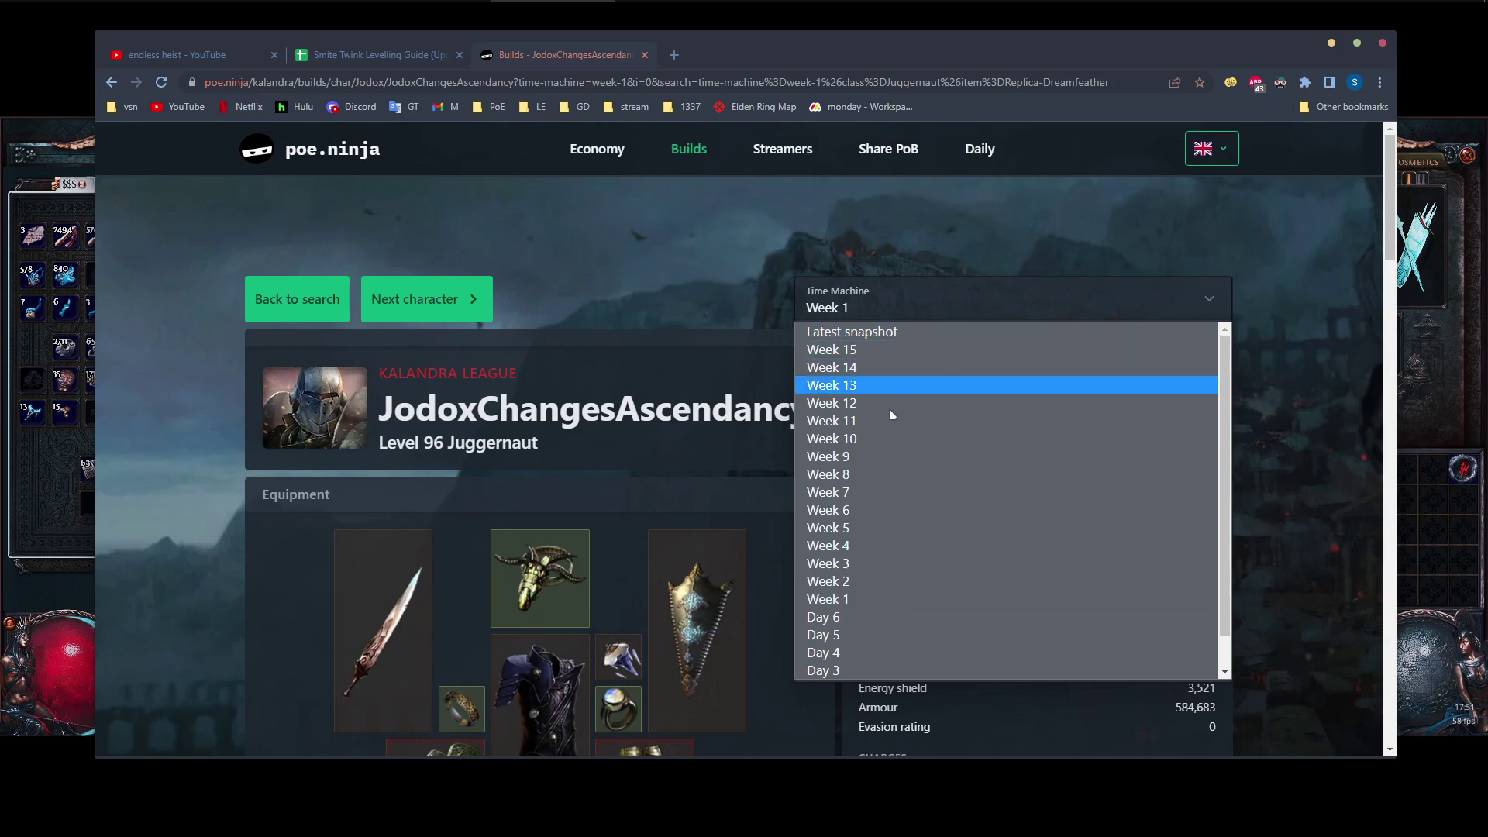
{"action": "left_click", "coordinate": [856, 582]}
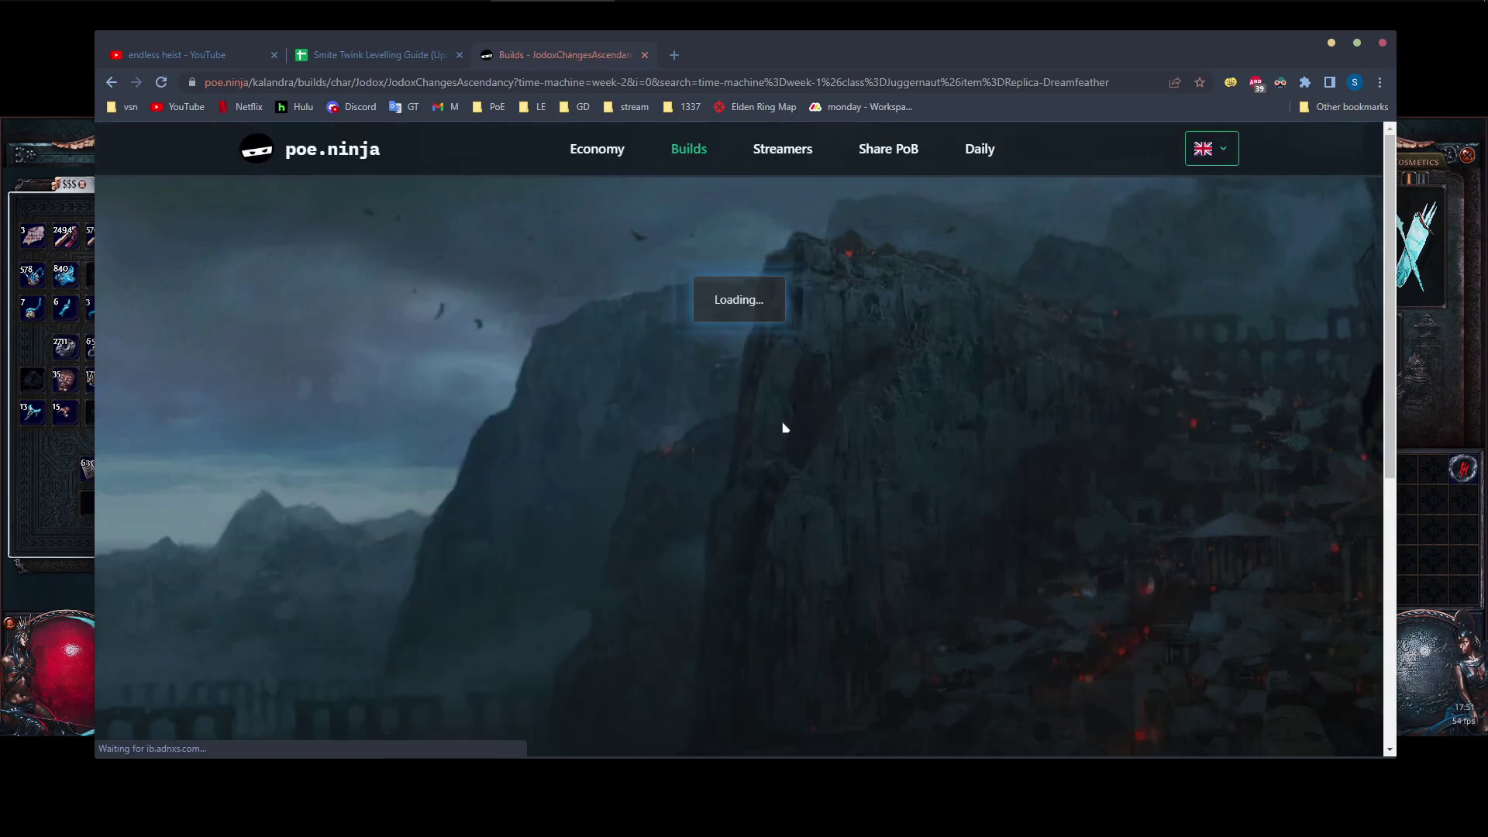
{"action": "scroll", "coordinate": [786, 425], "scroll_direction": "down", "scroll_amount": 2}
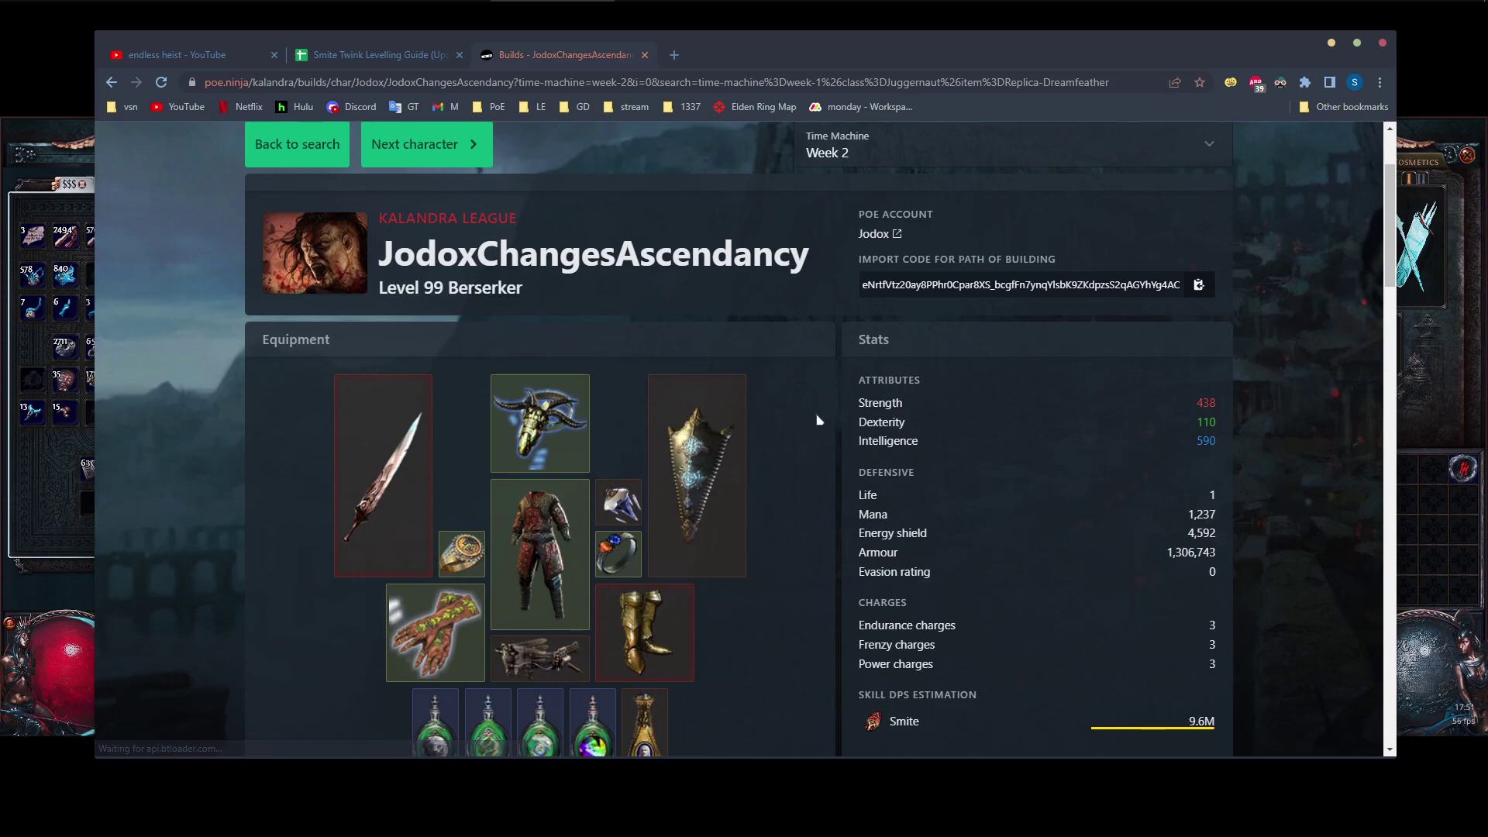
{"action": "scroll", "coordinate": [682, 434], "scroll_direction": "down", "scroll_amount": 5}
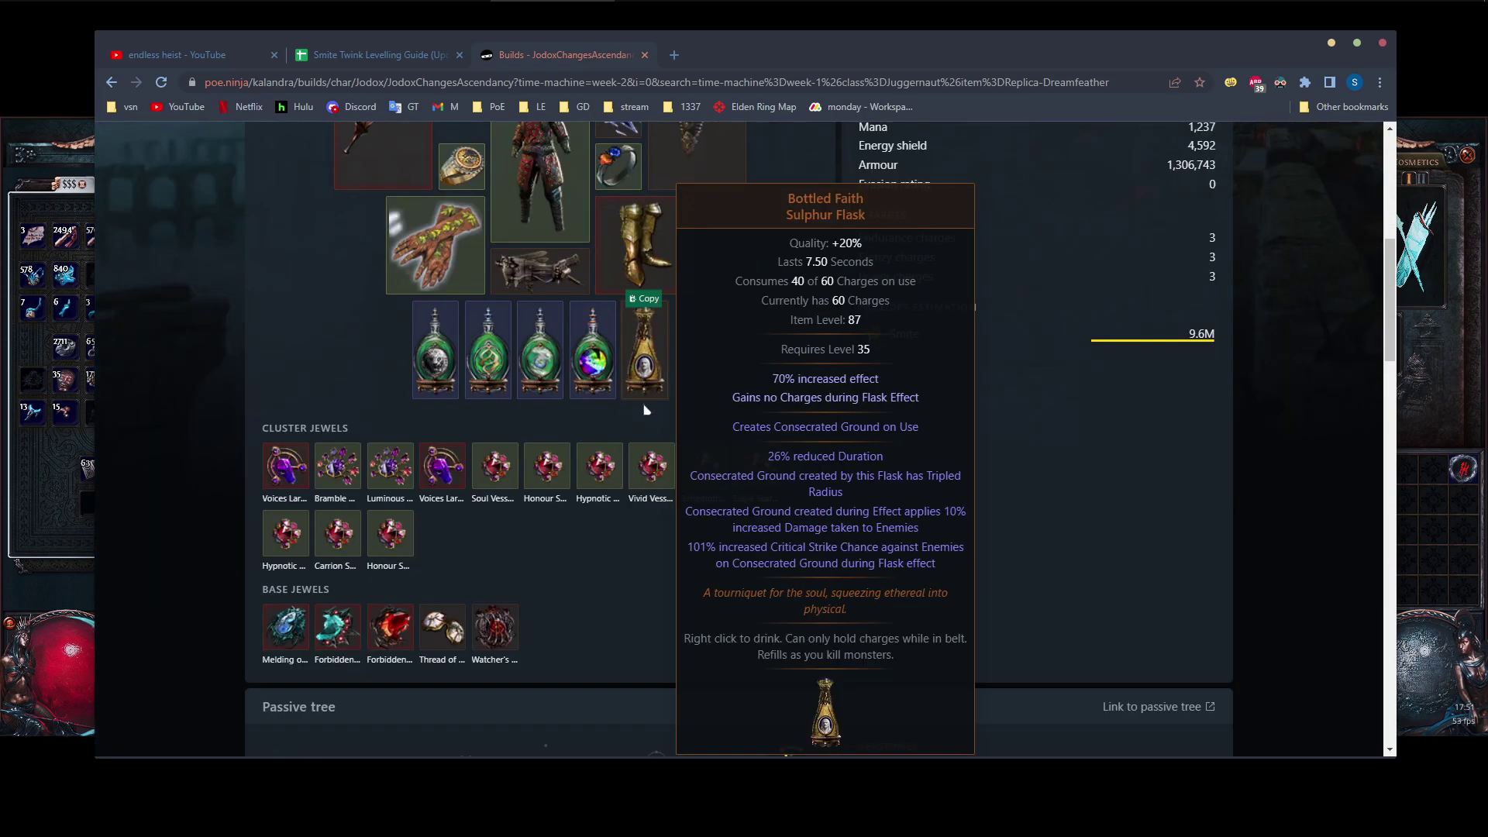
{"action": "mouse_move", "coordinate": [380, 631]}
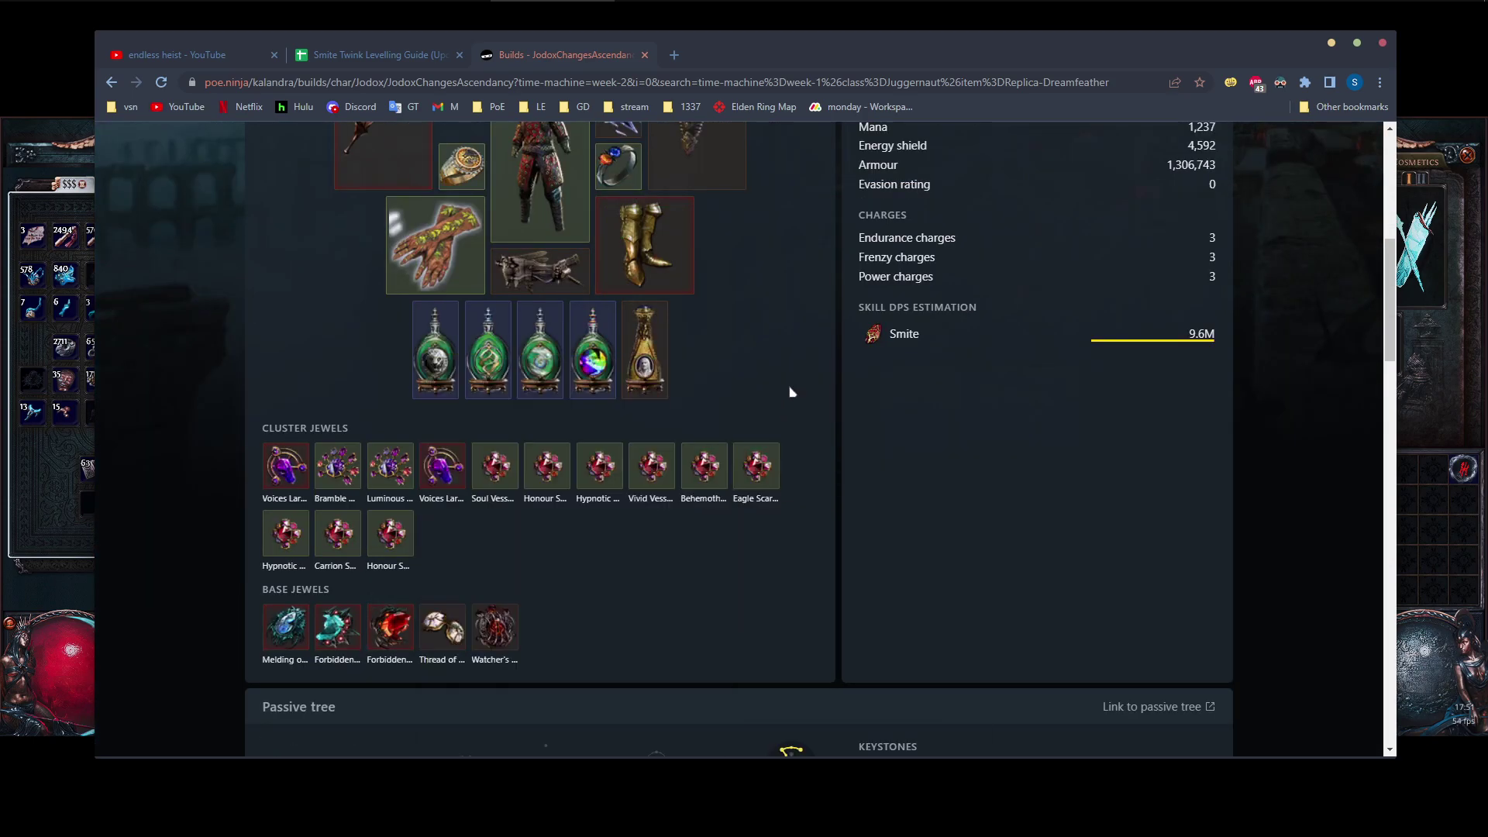
{"action": "scroll", "coordinate": [737, 398], "scroll_direction": "up", "scroll_amount": 2}
{"action": "mouse_move", "coordinate": [542, 317]}
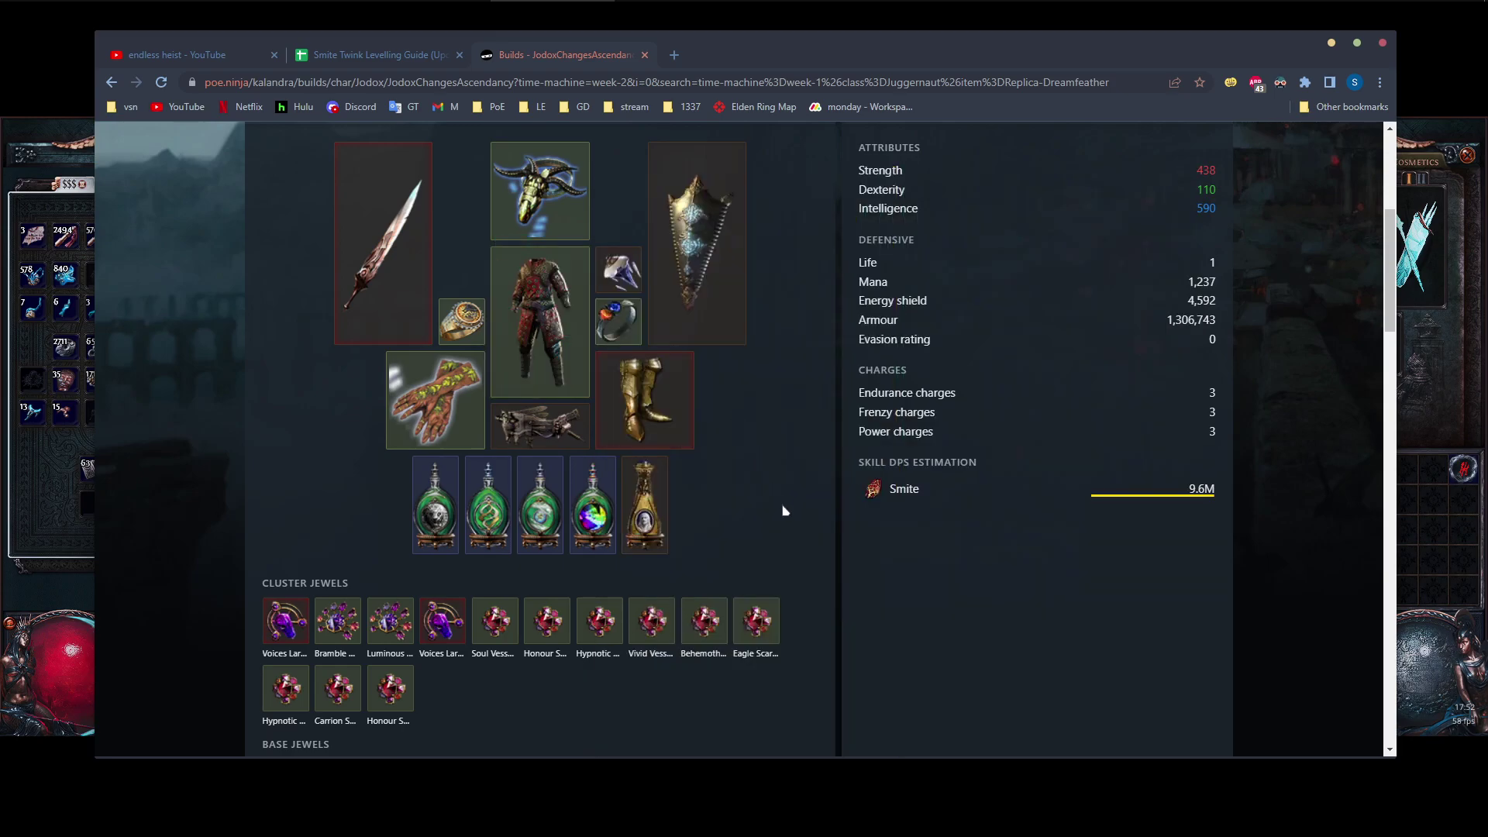
{"action": "mouse_move", "coordinate": [603, 518]}
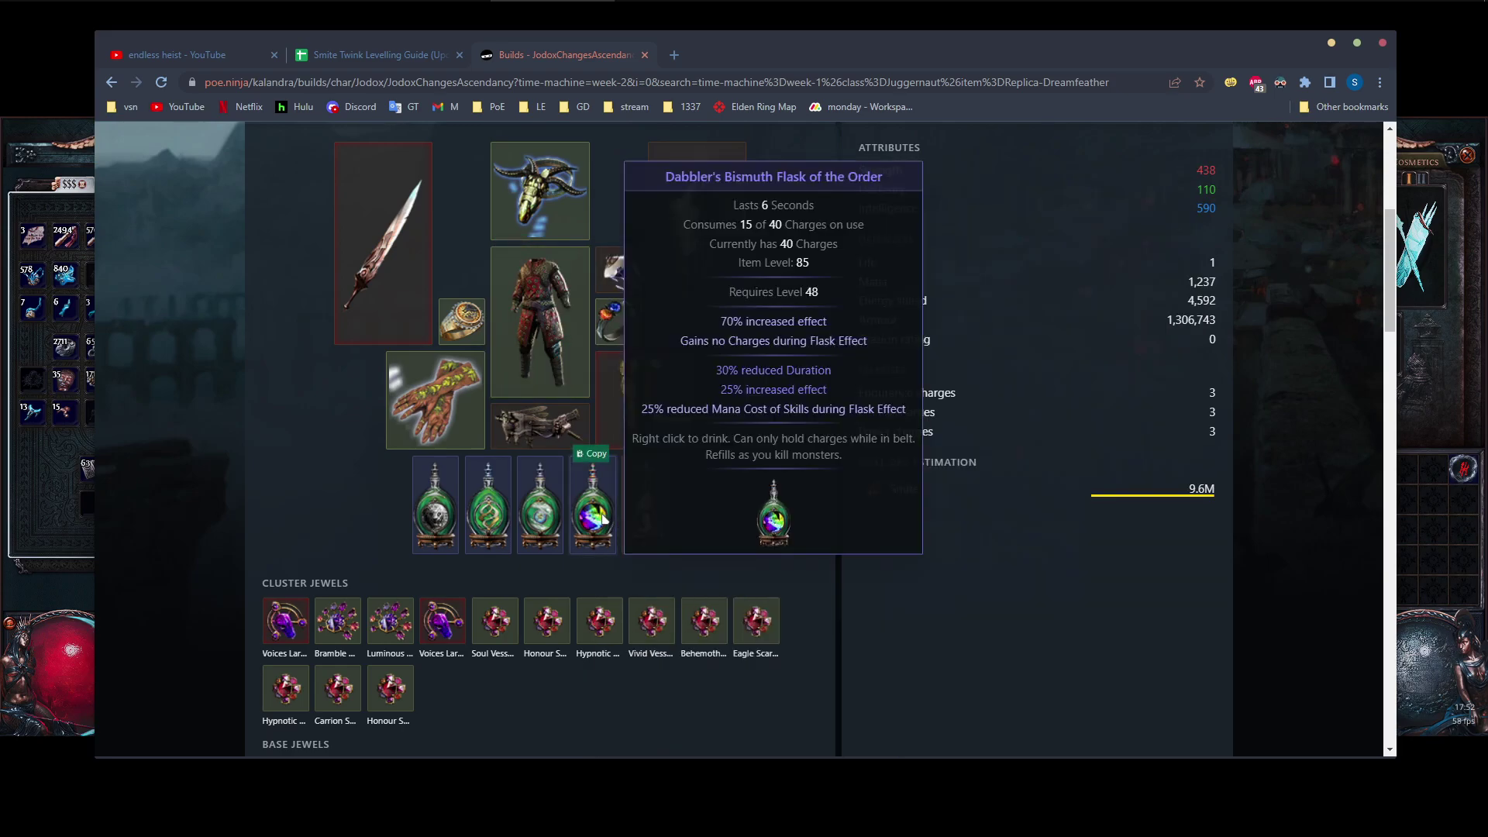
- Go back to the top of the character page and check the Week 6 and Week 10 snapshots
{"action": "scroll", "coordinate": [807, 543], "scroll_direction": "up", "scroll_amount": 3}
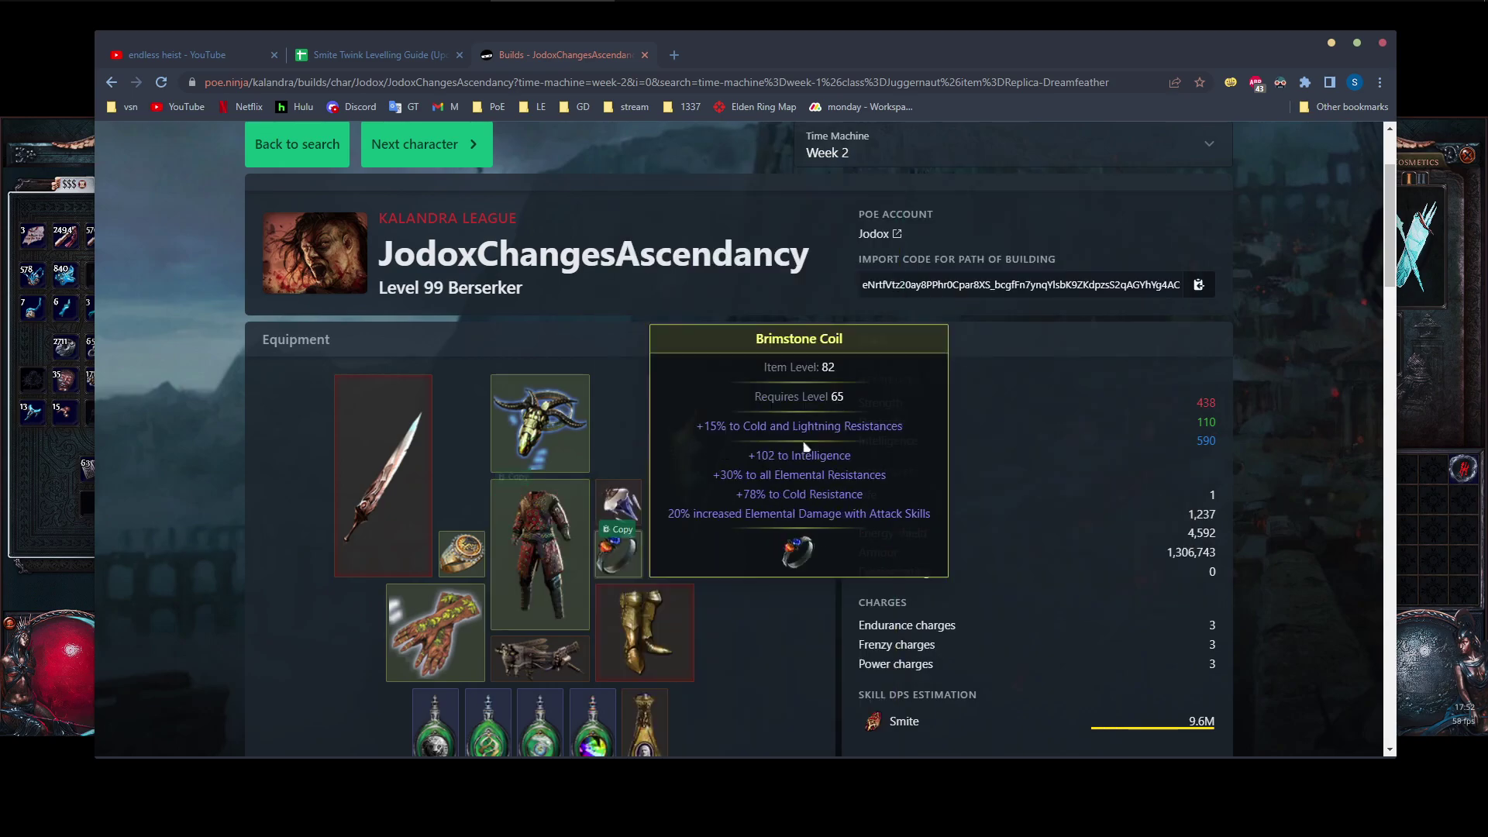
{"action": "scroll", "coordinate": [698, 427], "scroll_direction": "up", "scroll_amount": 1}
{"action": "left_click", "coordinate": [852, 220]}
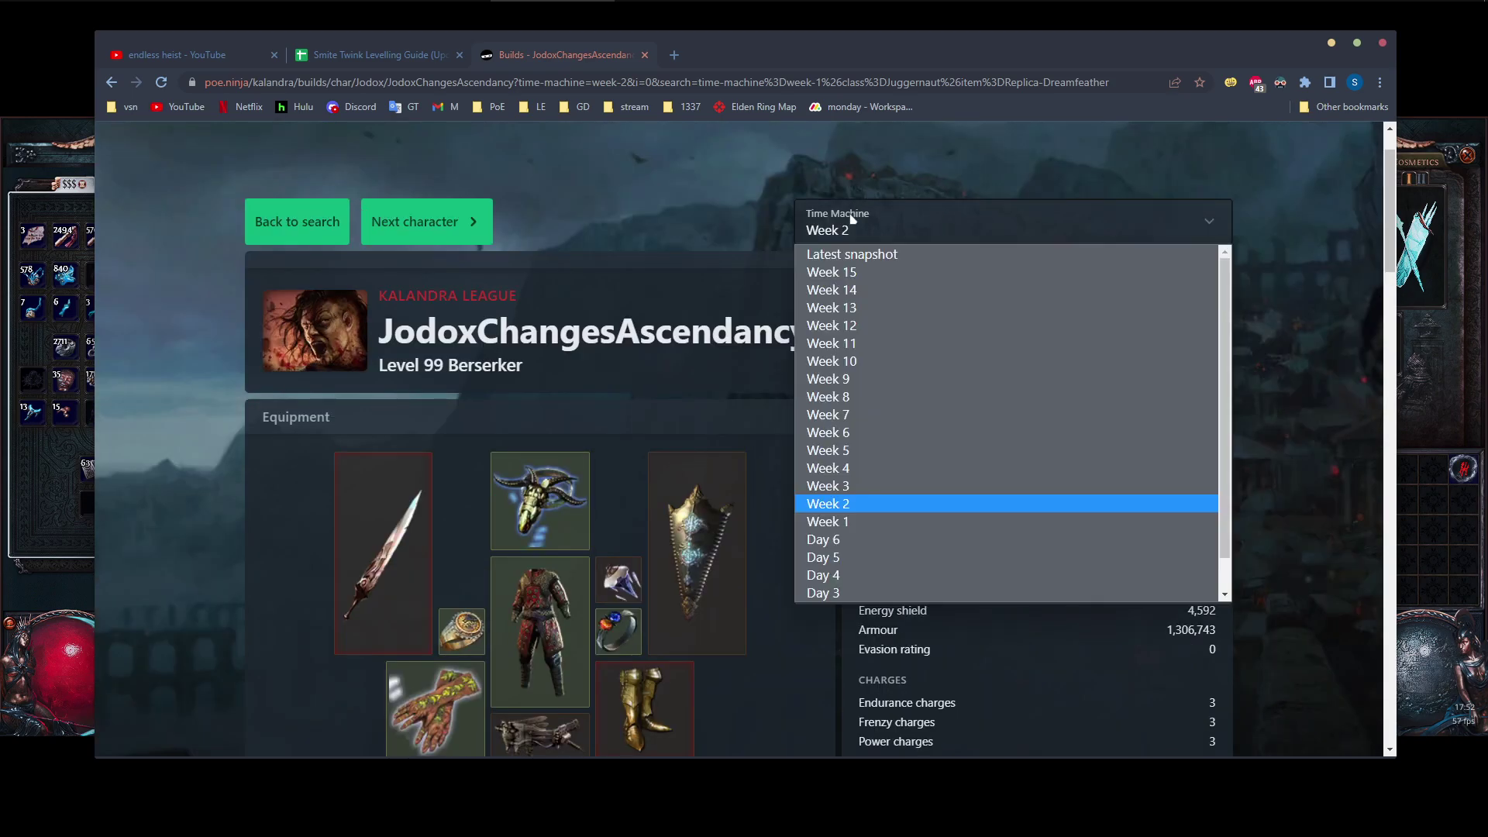
{"action": "left_click", "coordinate": [852, 432]}
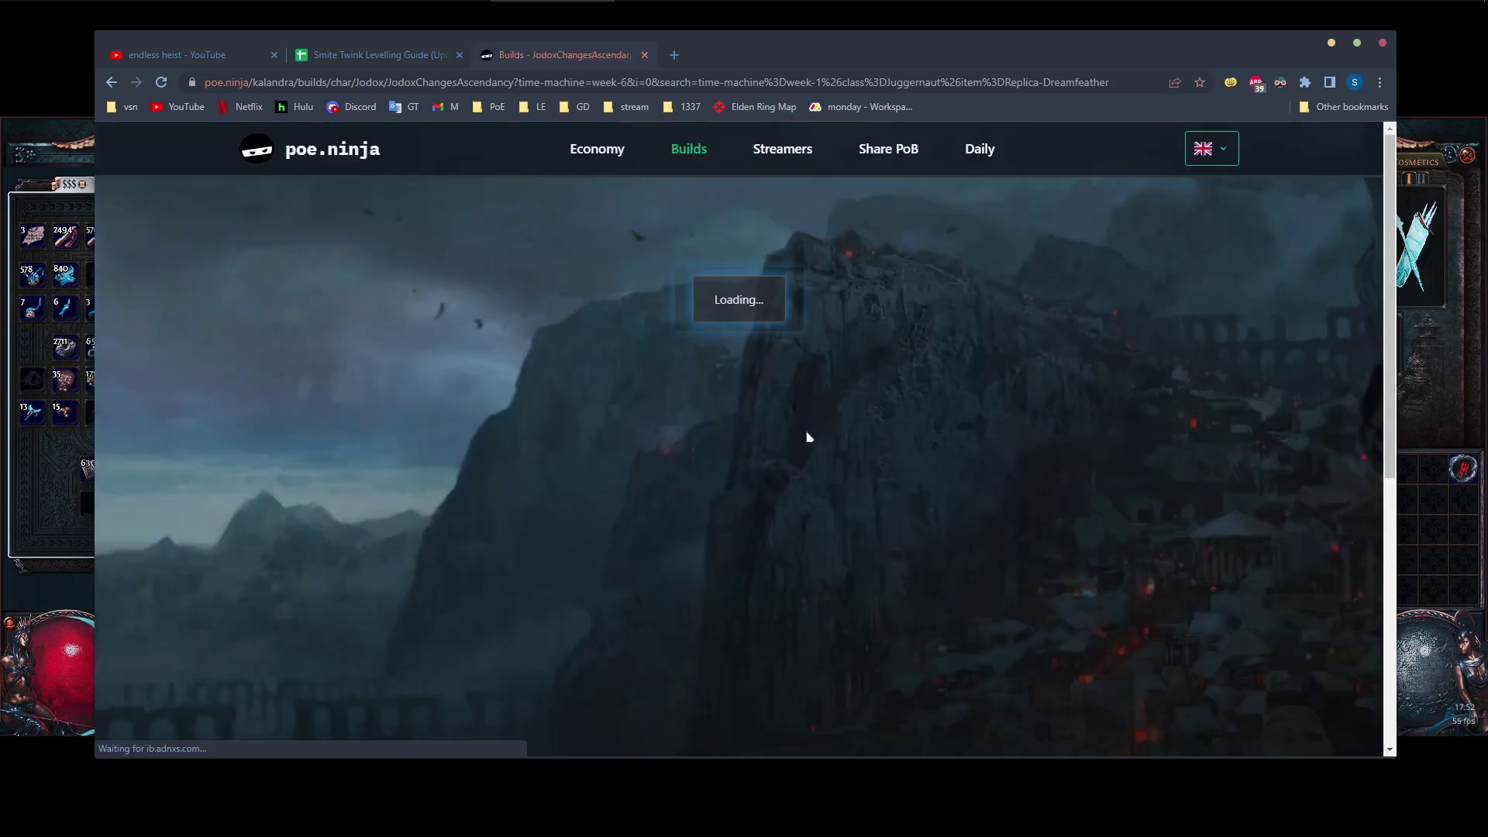
{"action": "left_click", "coordinate": [882, 306]}
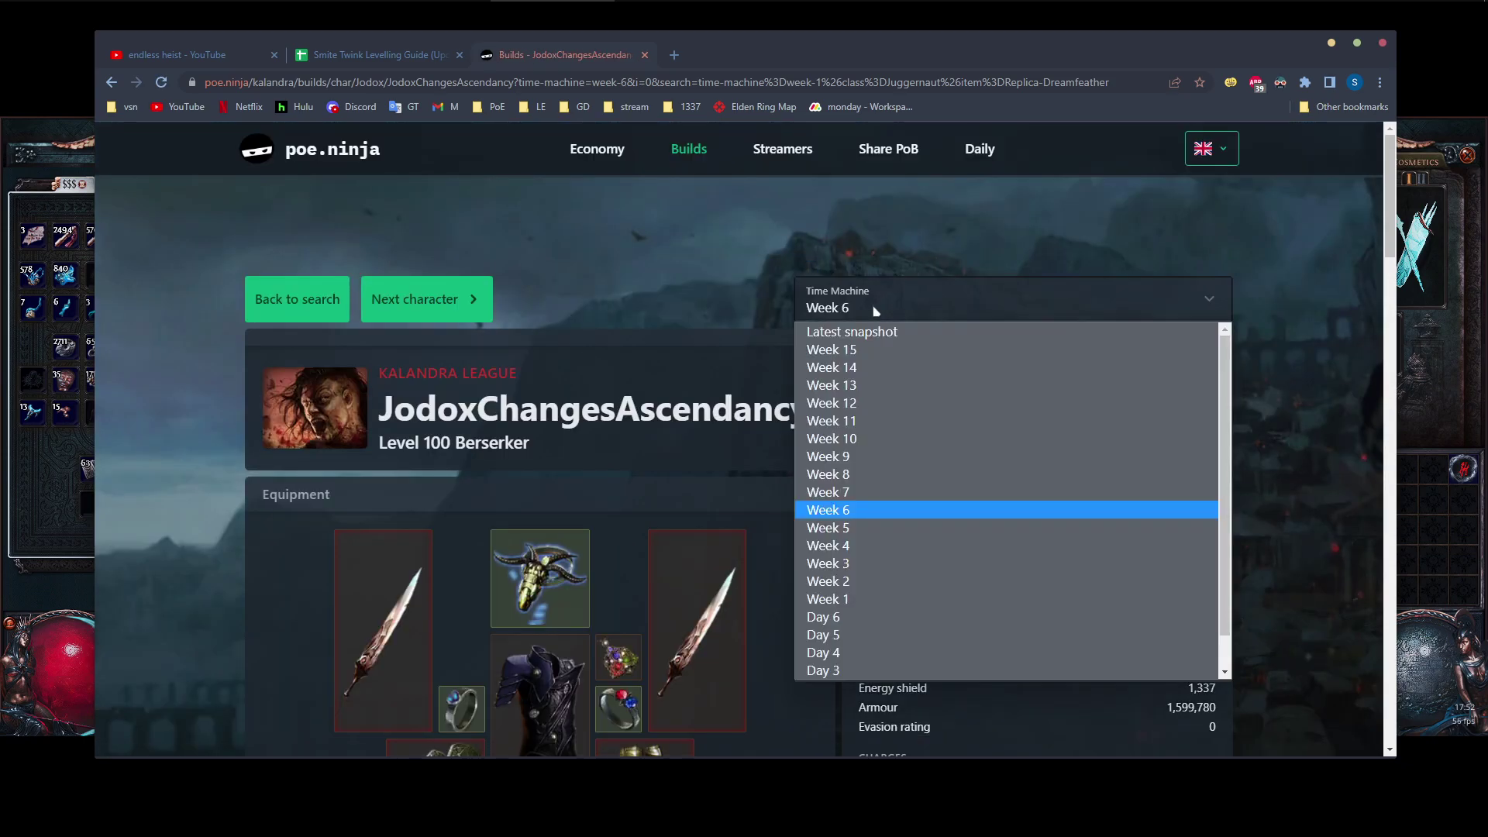
{"action": "left_click", "coordinate": [852, 444]}
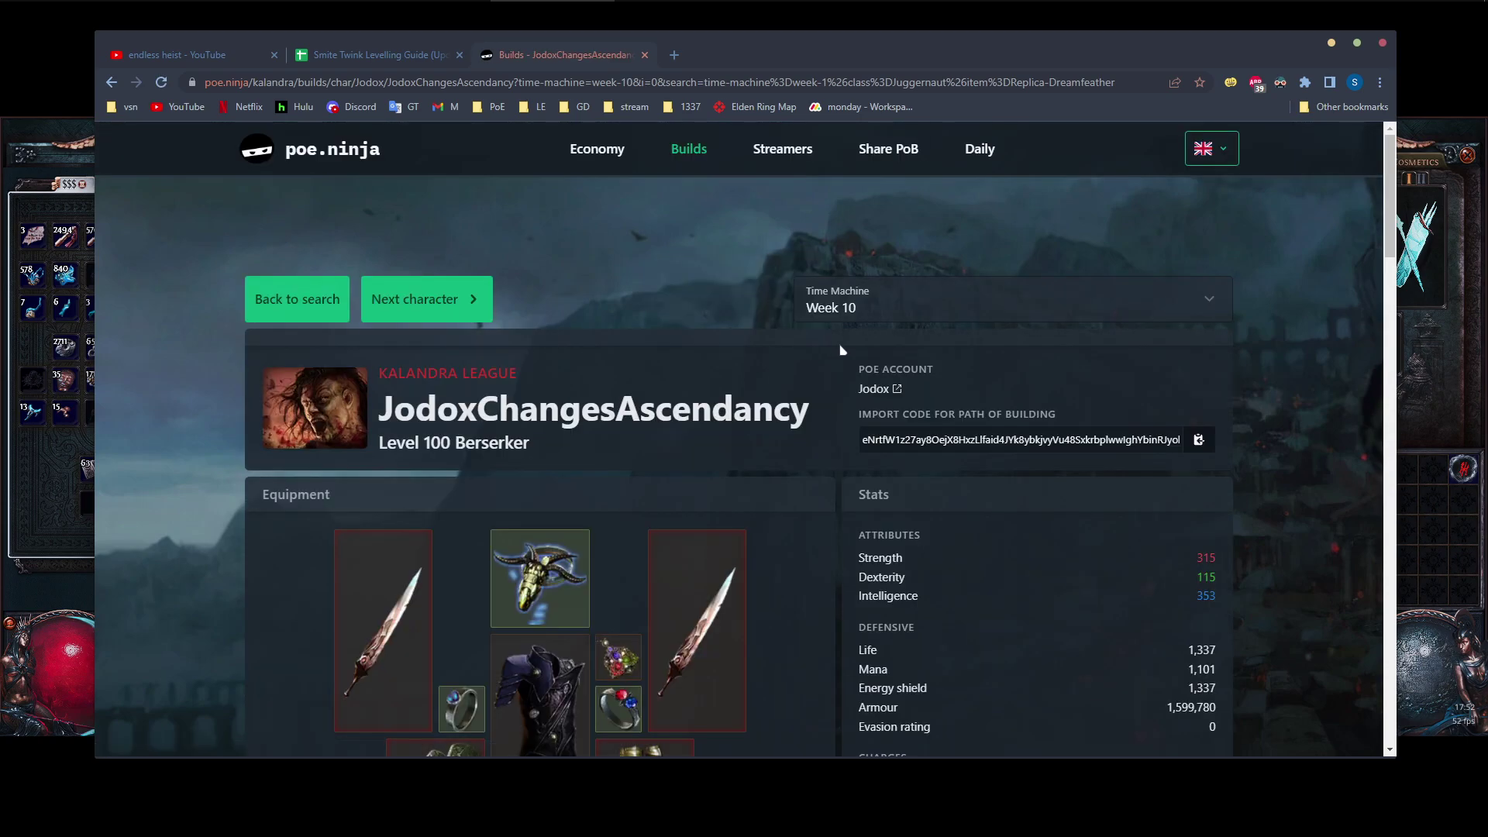
- Step the character's snapshot back through Week 9, Week 8 and Week 7 to compare ascendancy and gear
{"action": "left_click", "coordinate": [864, 305]}
{"action": "left_click", "coordinate": [858, 462]}
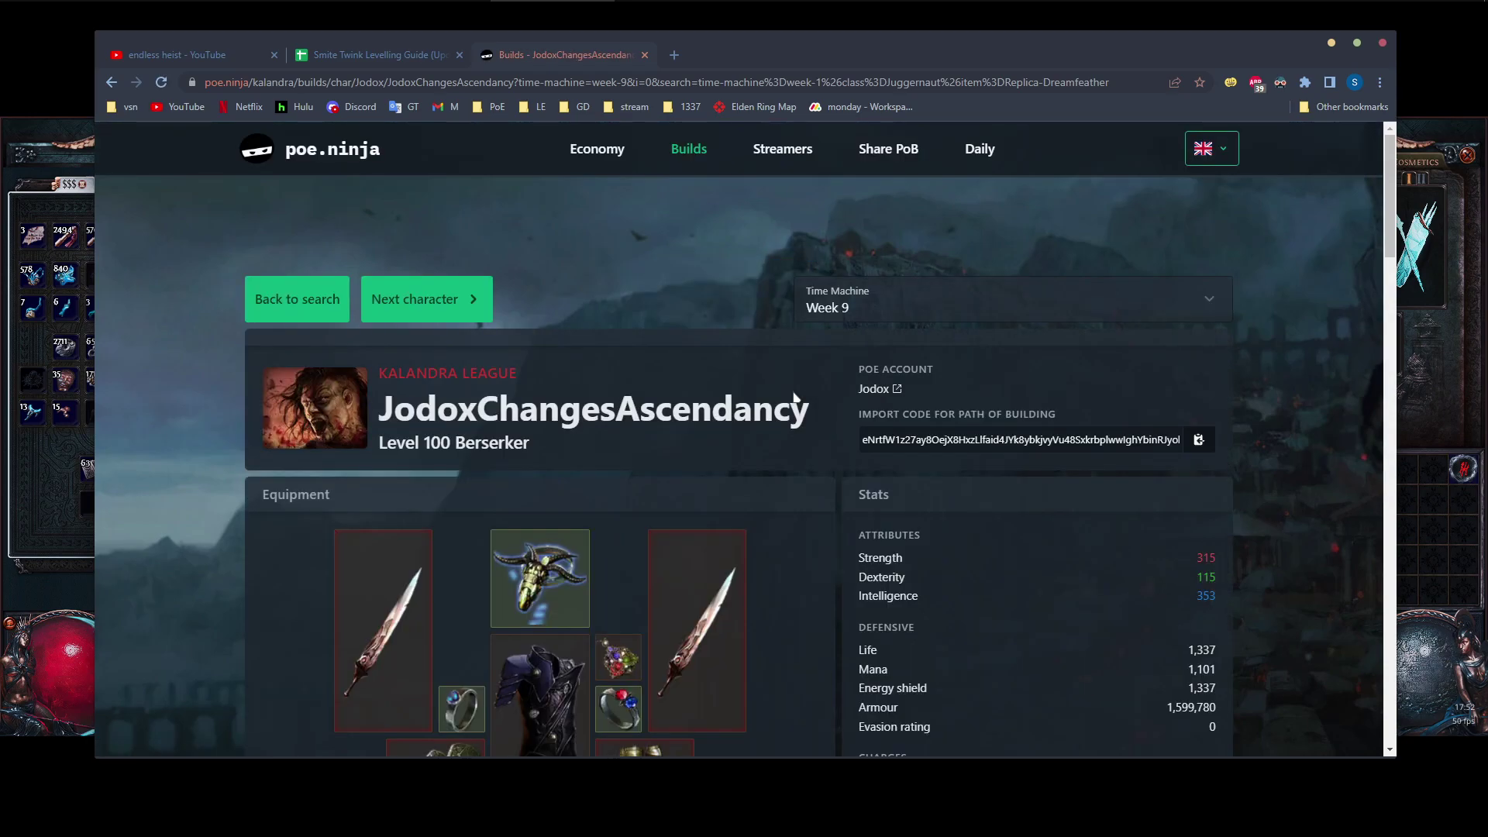
{"action": "left_click", "coordinate": [858, 302]}
{"action": "left_click", "coordinate": [852, 476]}
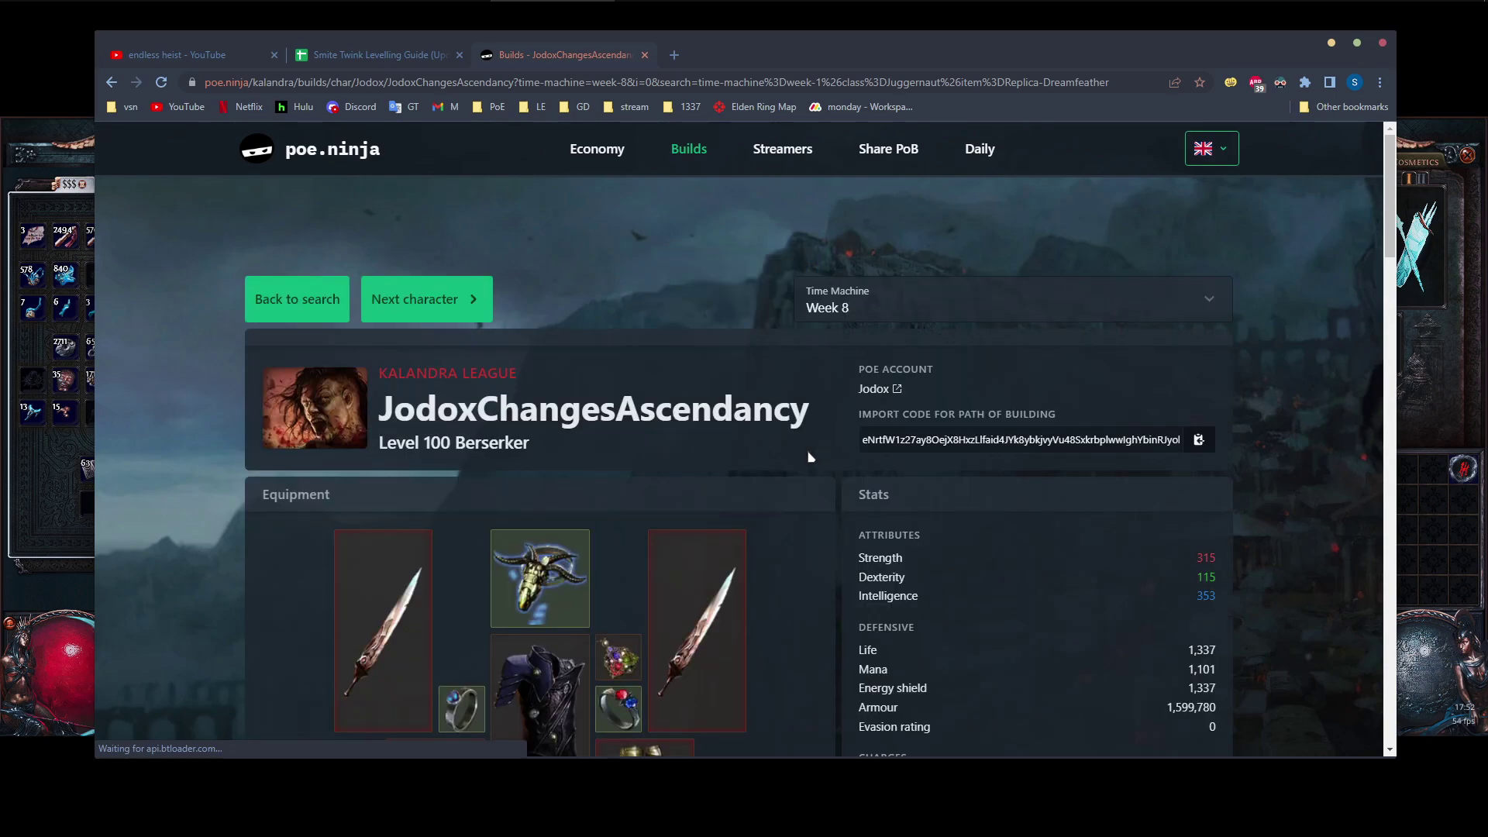
{"action": "left_click", "coordinate": [884, 306]}
{"action": "left_click", "coordinate": [848, 493]}
- Move the character's snapshot back to Week 4 and on to the Week 3 version
{"action": "scroll", "coordinate": [755, 426], "scroll_direction": "down", "scroll_amount": 1}
{"action": "left_click", "coordinate": [884, 224]}
{"action": "left_click", "coordinate": [808, 362]}
{"action": "left_click", "coordinate": [859, 305]}
{"action": "left_click", "coordinate": [857, 546]}
{"action": "left_click", "coordinate": [848, 308]}
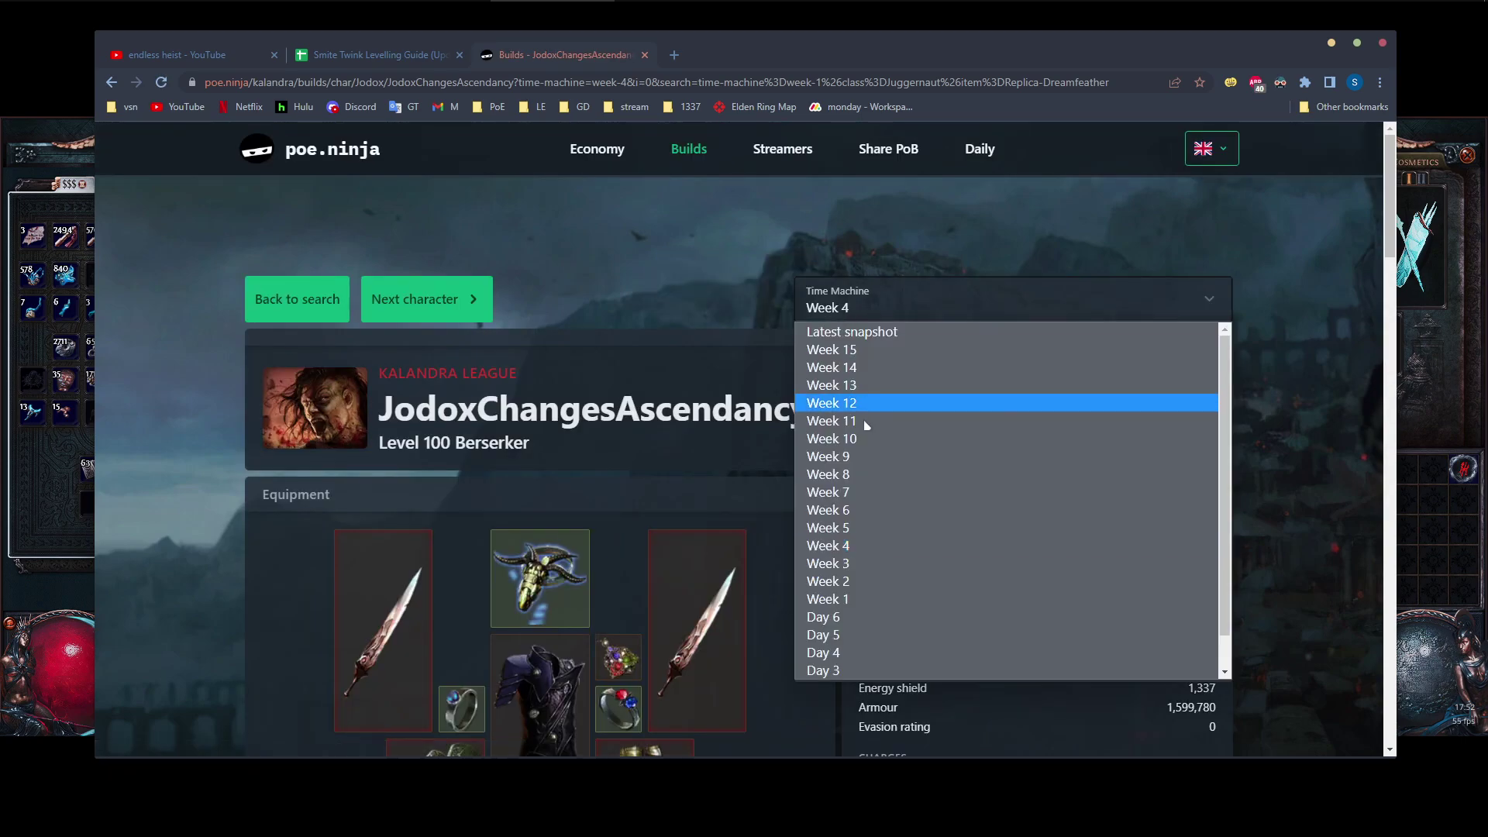
{"action": "left_click", "coordinate": [853, 564]}
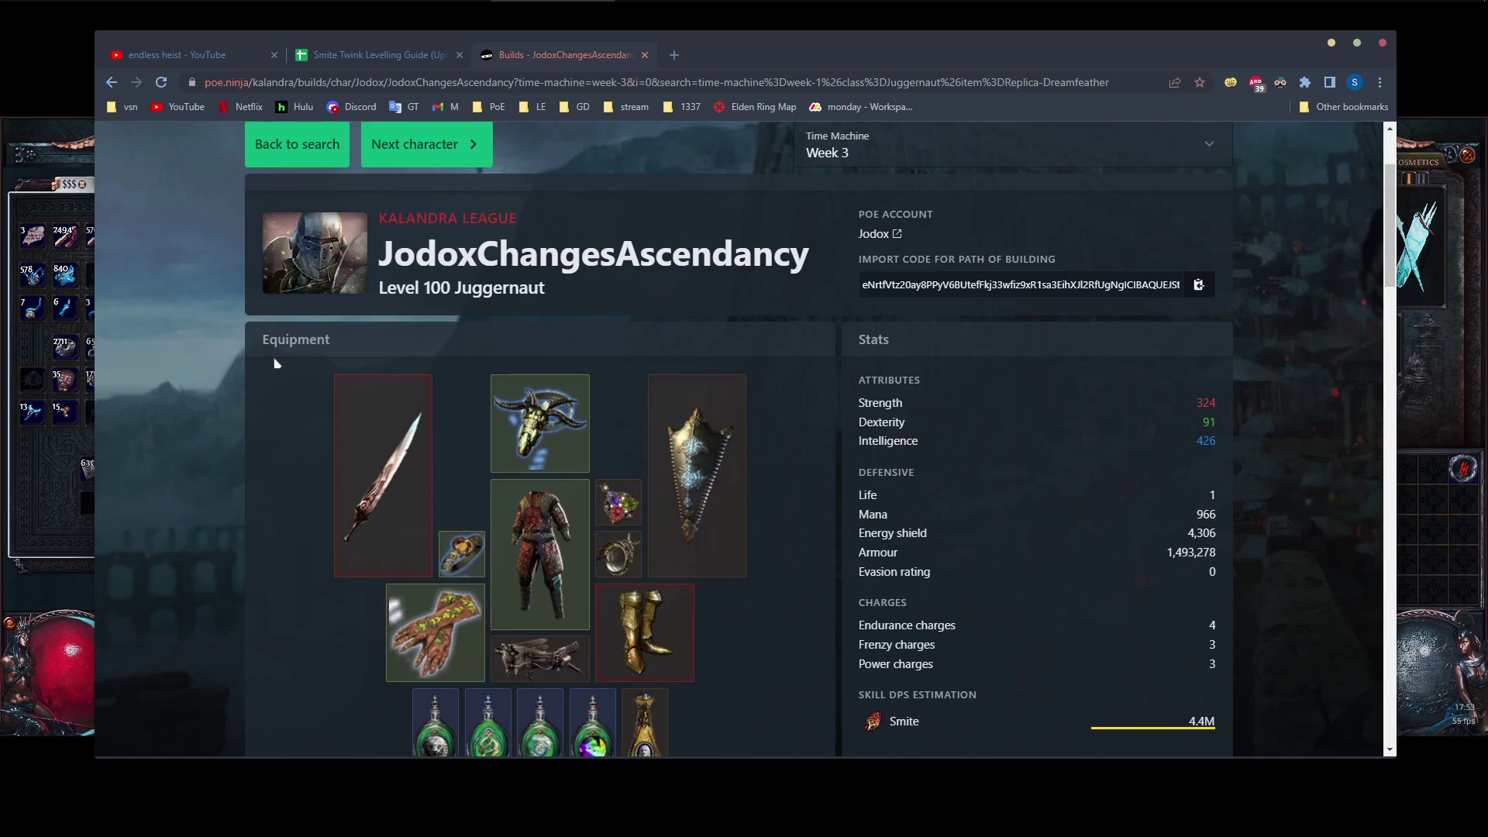
- Examine the Week 3 character's equipment, body armour, defensive stats, Smite DPS estimation, and cluster and base jewels
{"action": "scroll", "coordinate": [310, 426], "scroll_direction": "down", "scroll_amount": 2}
{"action": "mouse_move", "coordinate": [448, 472]}
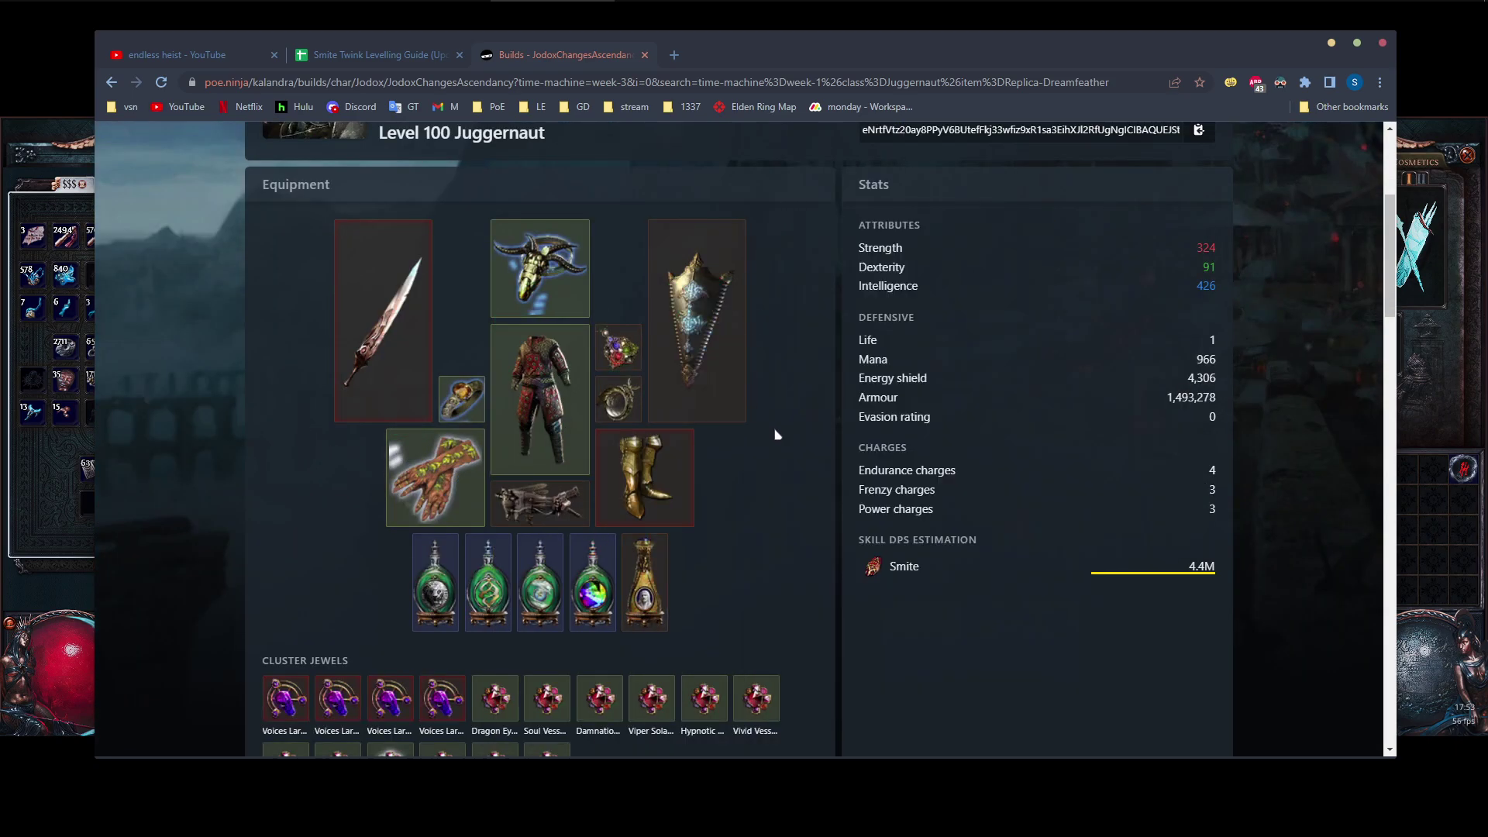
{"action": "scroll", "coordinate": [796, 493], "scroll_direction": "up", "scroll_amount": 1}
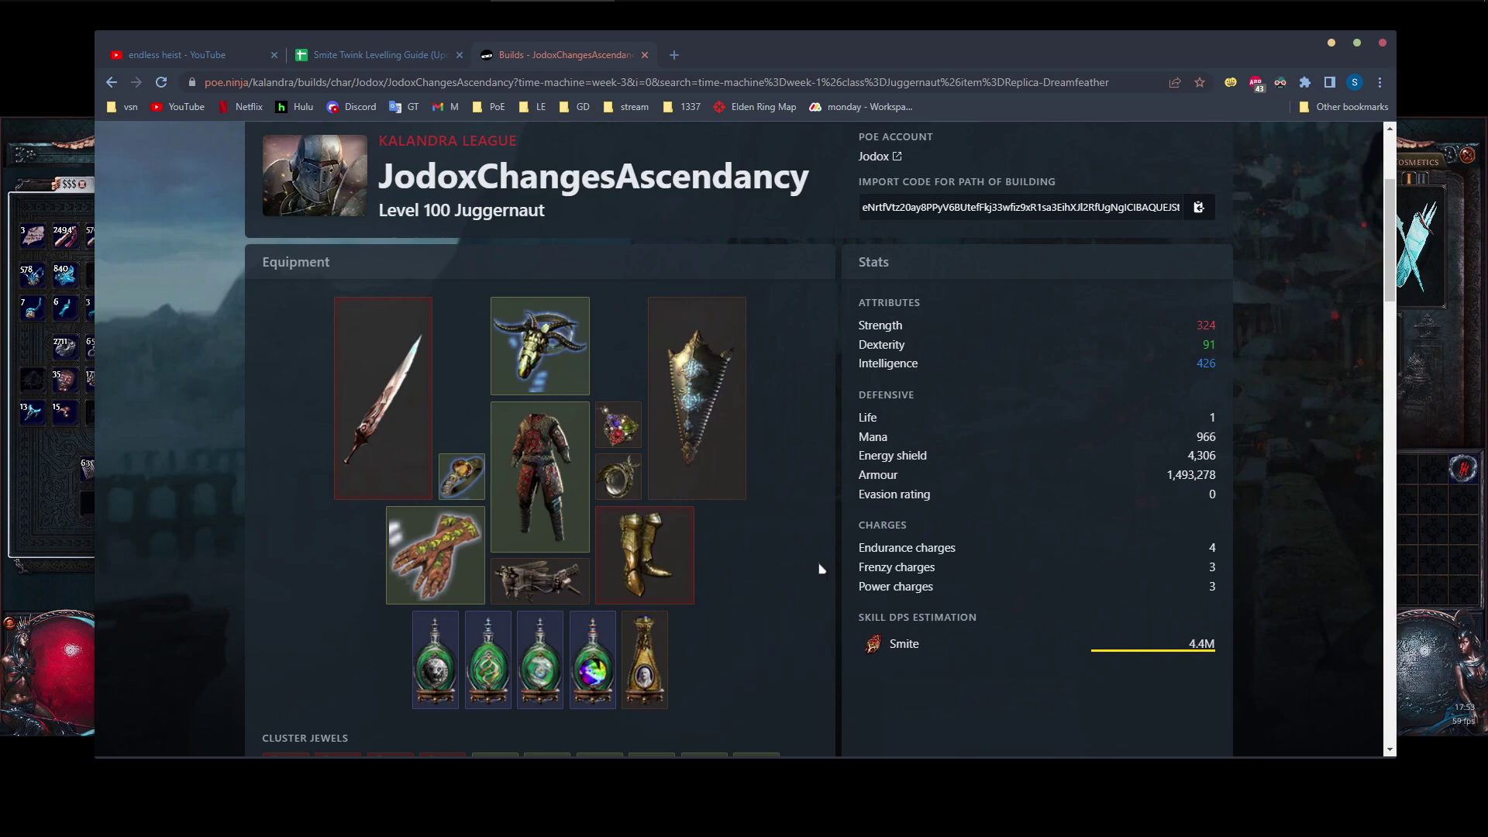
{"action": "scroll", "coordinate": [805, 520], "scroll_direction": "down", "scroll_amount": 1}
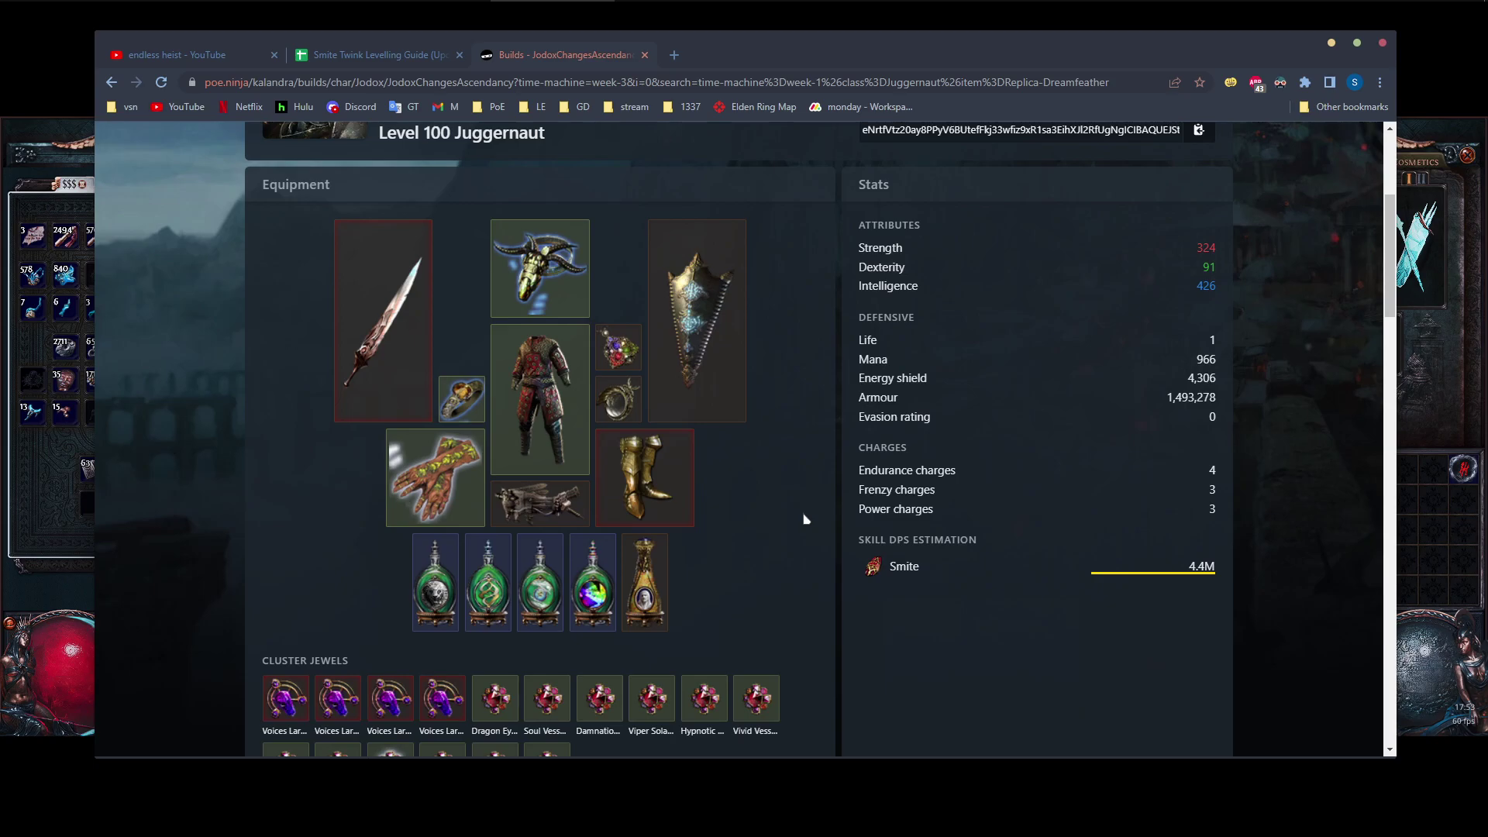
{"action": "scroll", "coordinate": [804, 519], "scroll_direction": "down", "scroll_amount": 4}
{"action": "scroll", "coordinate": [805, 520], "scroll_direction": "up", "scroll_amount": 3}
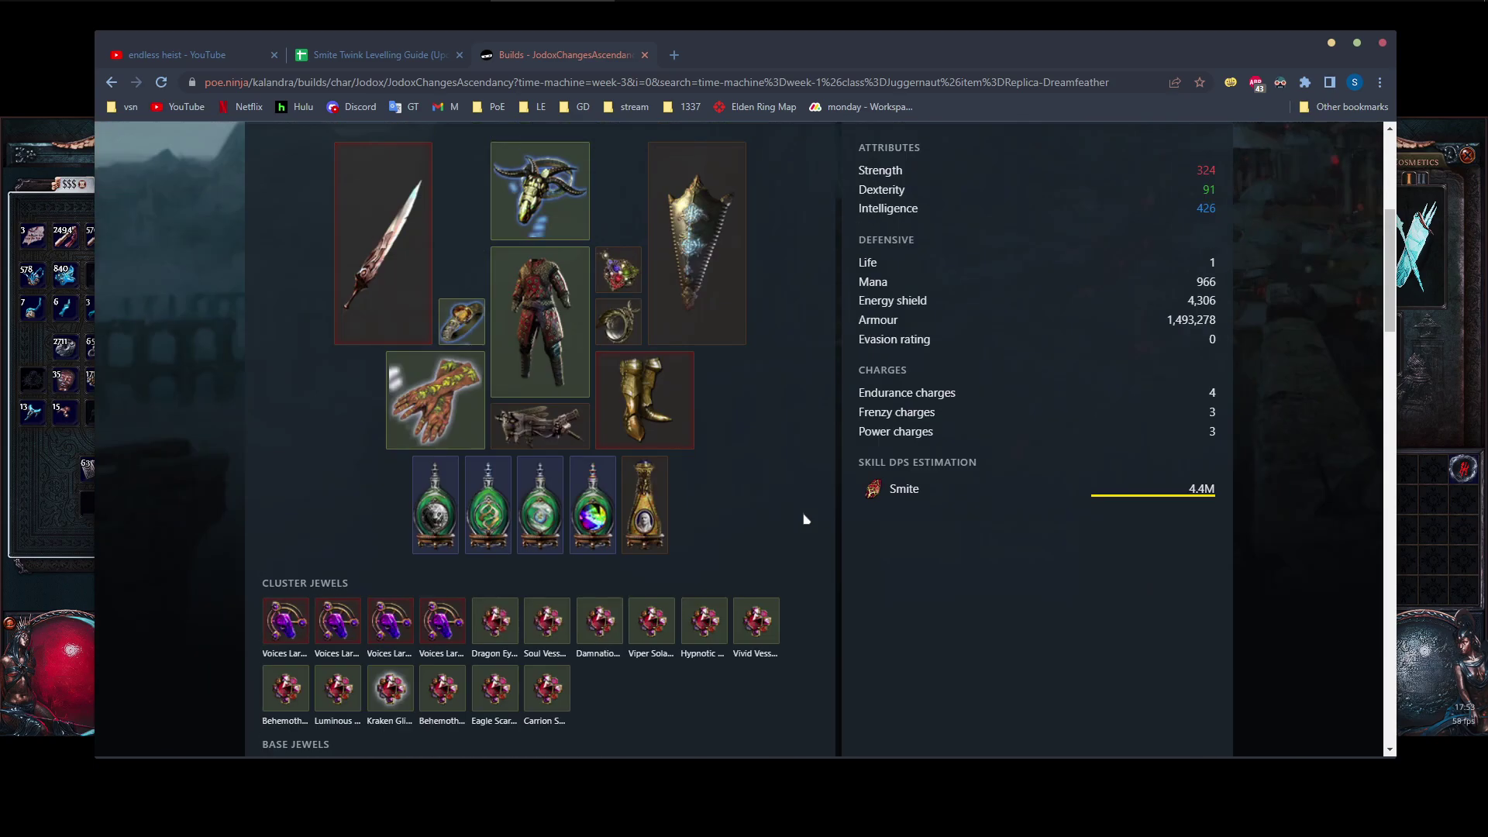
{"action": "mouse_move", "coordinate": [547, 336]}
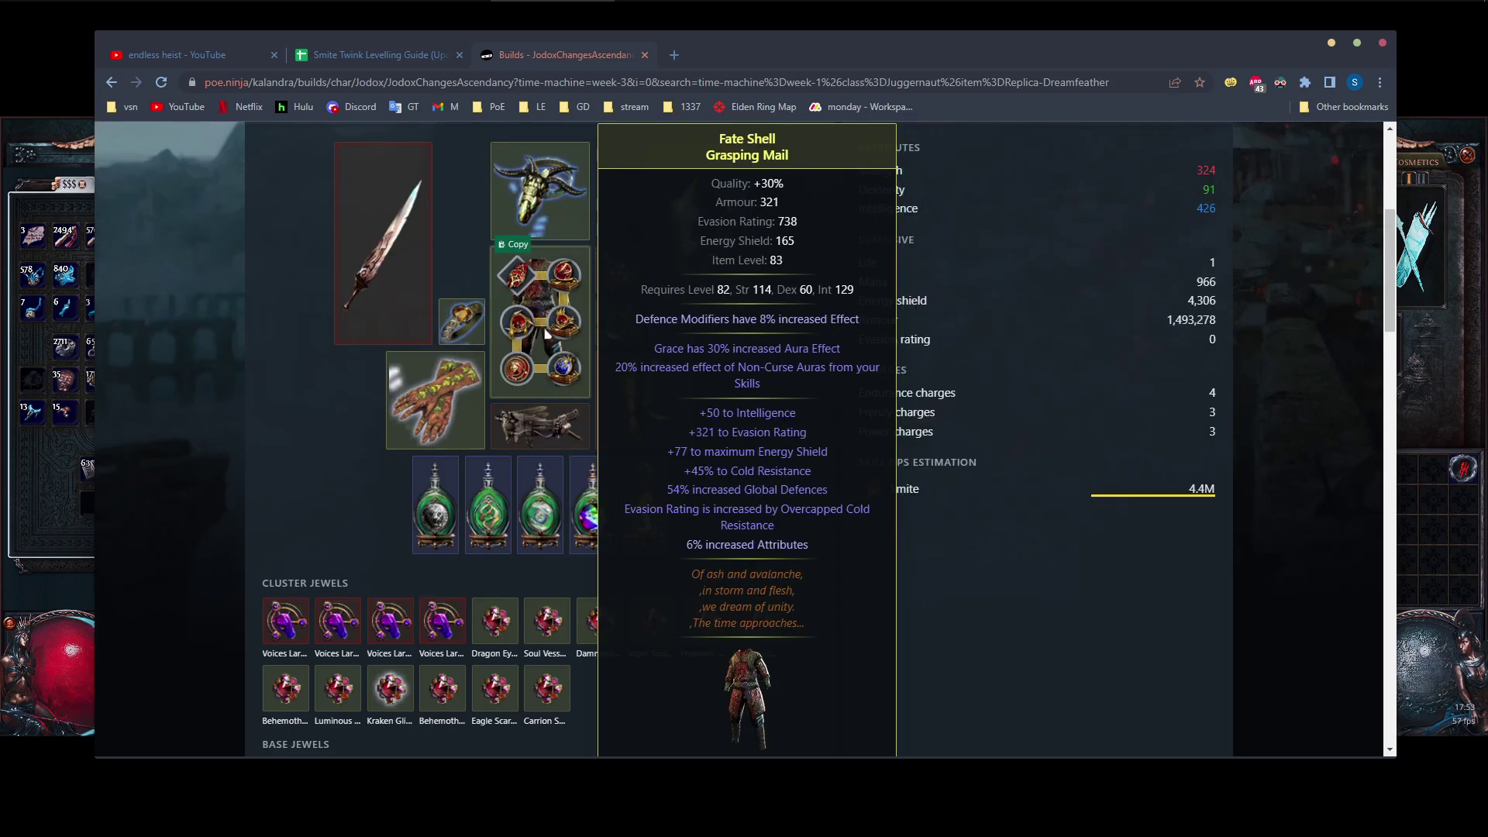
{"action": "scroll", "coordinate": [778, 500], "scroll_direction": "up", "scroll_amount": 2}
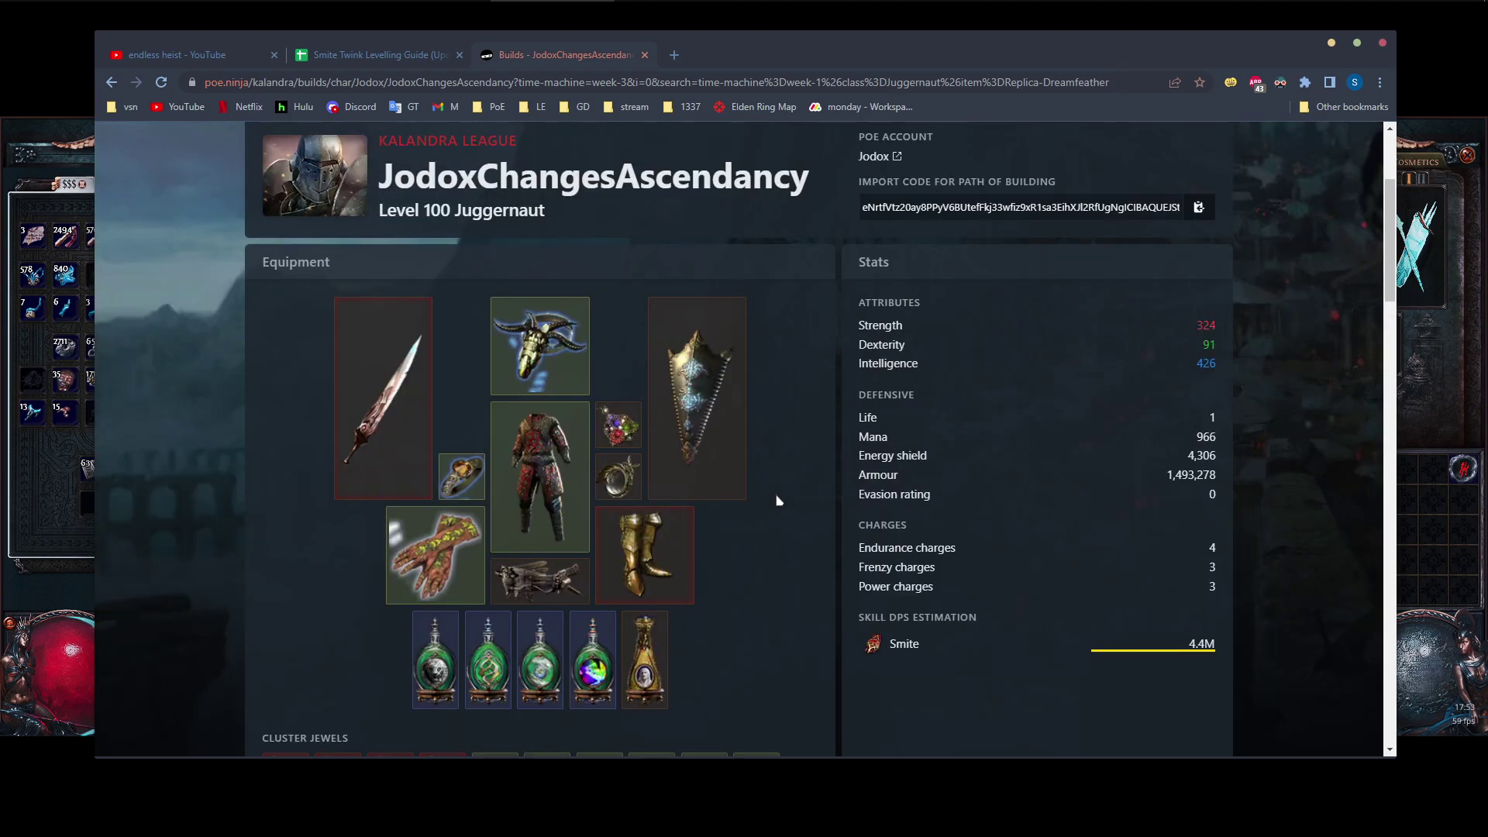
{"action": "mouse_move", "coordinate": [1186, 651]}
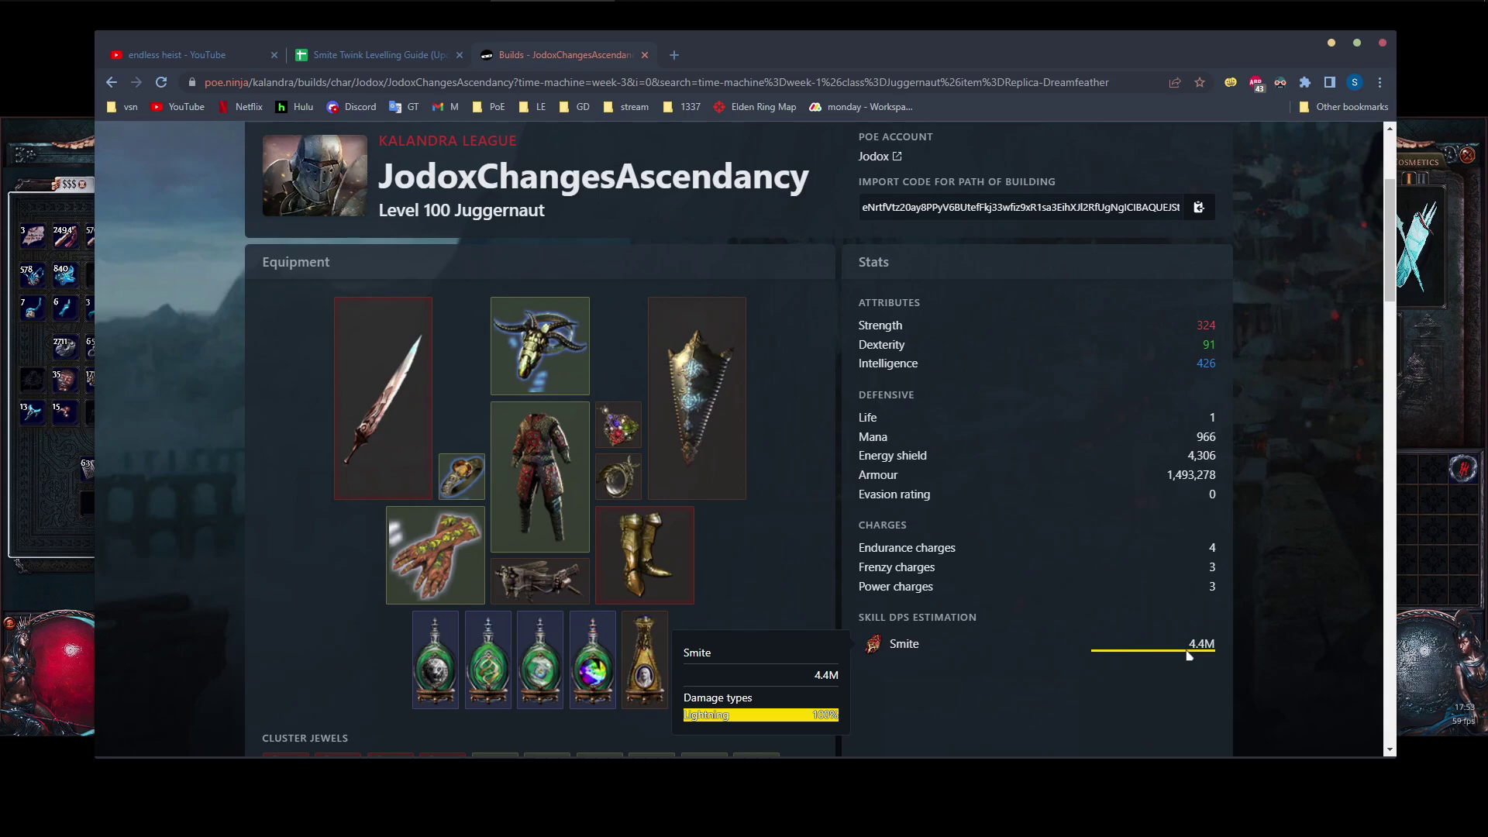
{"action": "scroll", "coordinate": [798, 565], "scroll_direction": "down", "scroll_amount": 4}
{"action": "mouse_move", "coordinate": [766, 492]}
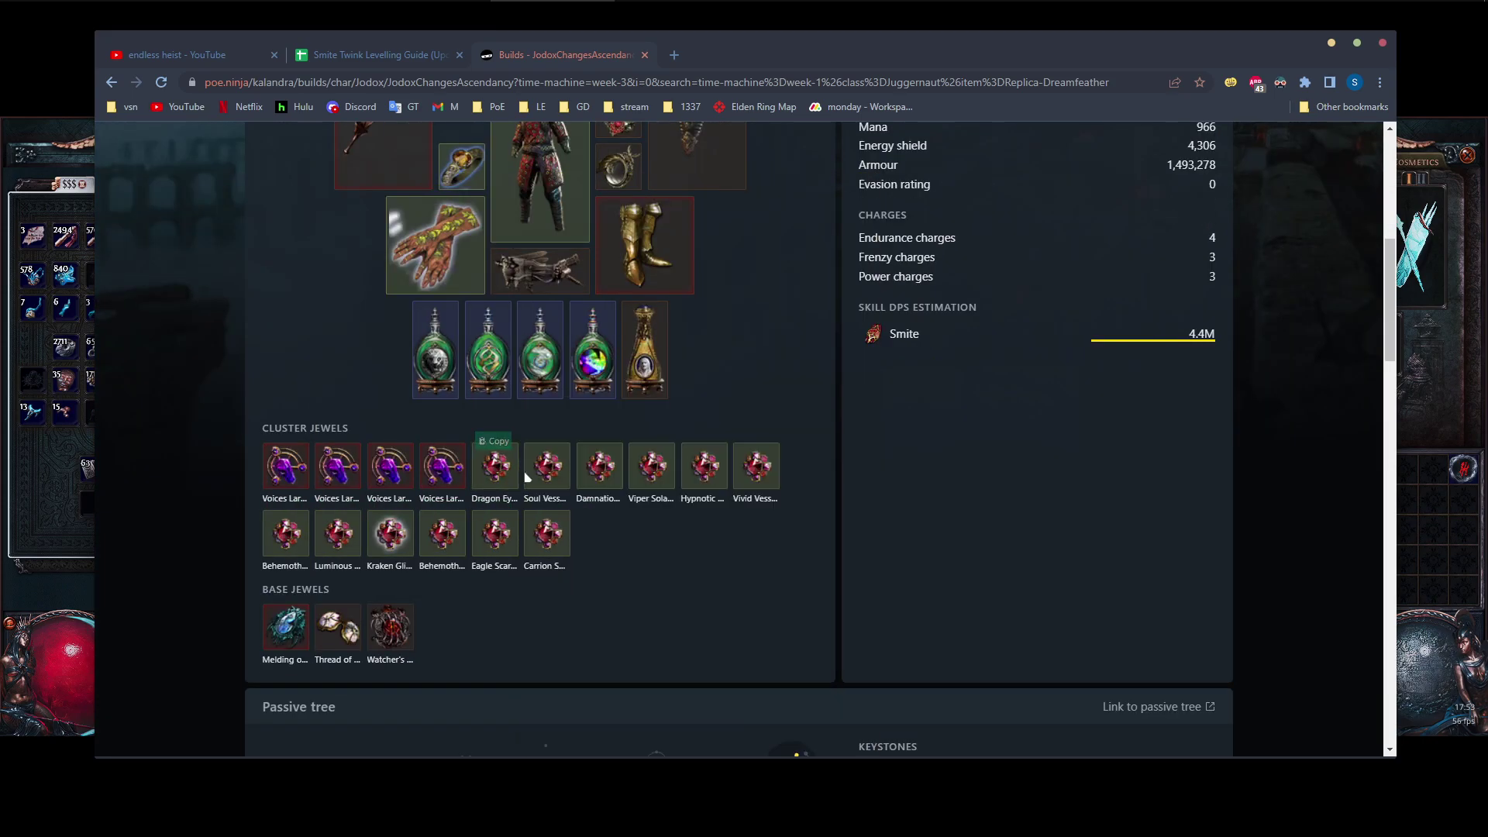
{"action": "mouse_move", "coordinate": [1194, 332]}
{"action": "scroll", "coordinate": [789, 378], "scroll_direction": "up", "scroll_amount": 2}
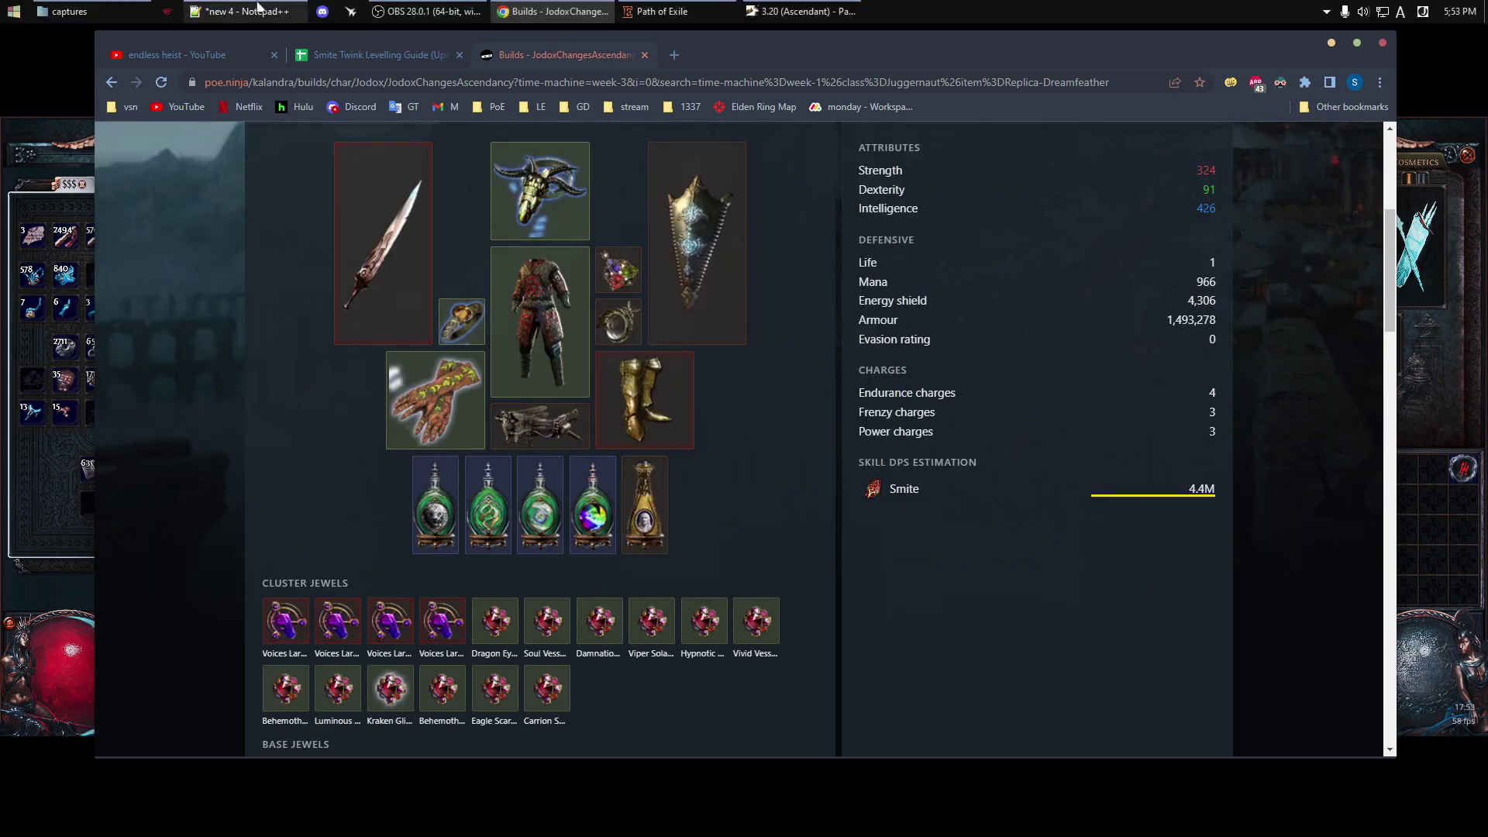
- Switch to Notepad++ and place the cursor at the end of the question list
{"action": "left_click", "coordinate": [247, 11]}
{"action": "key", "text": "ctrl+End"}
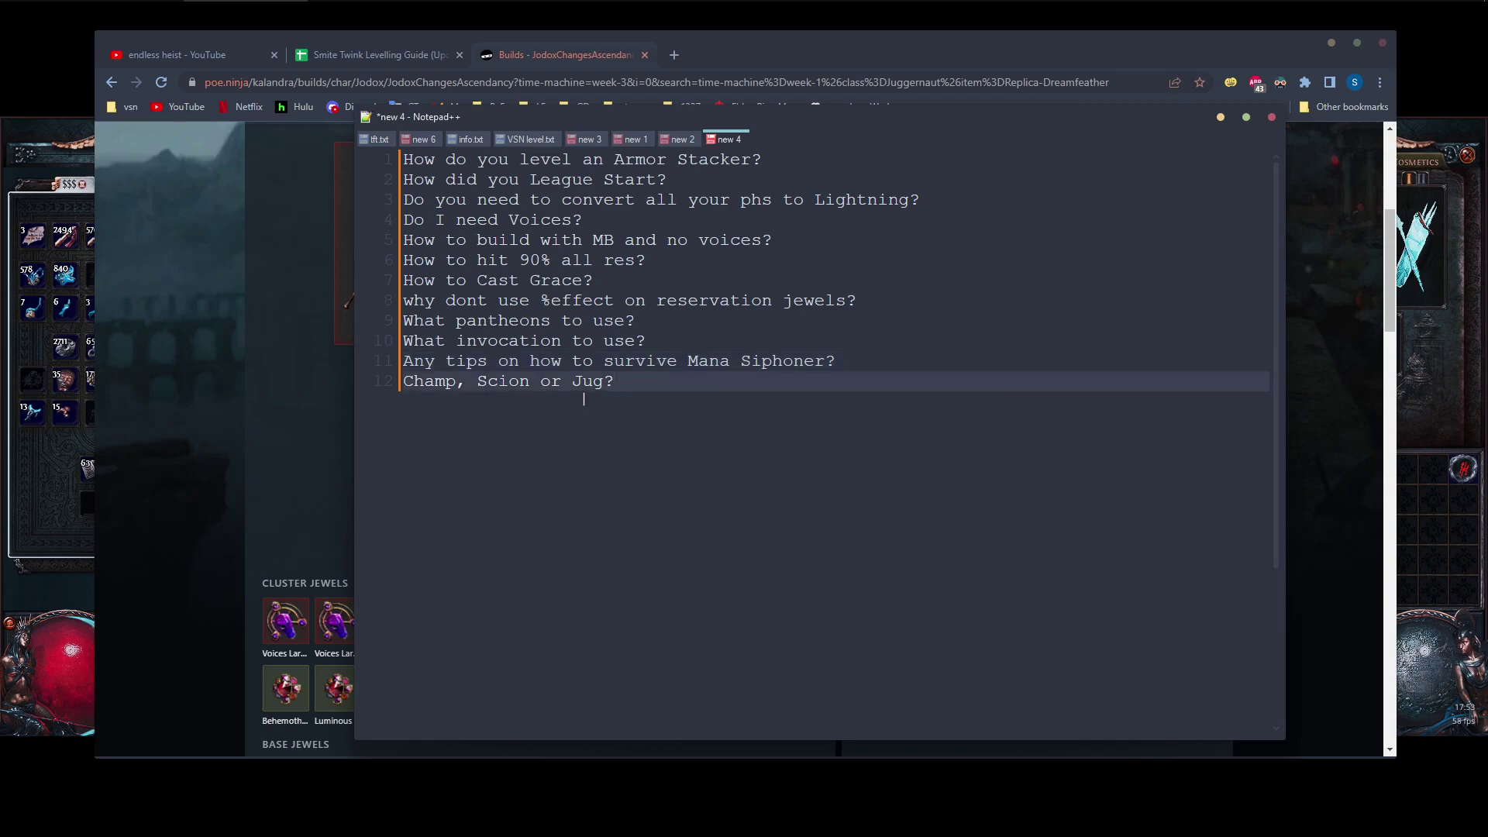